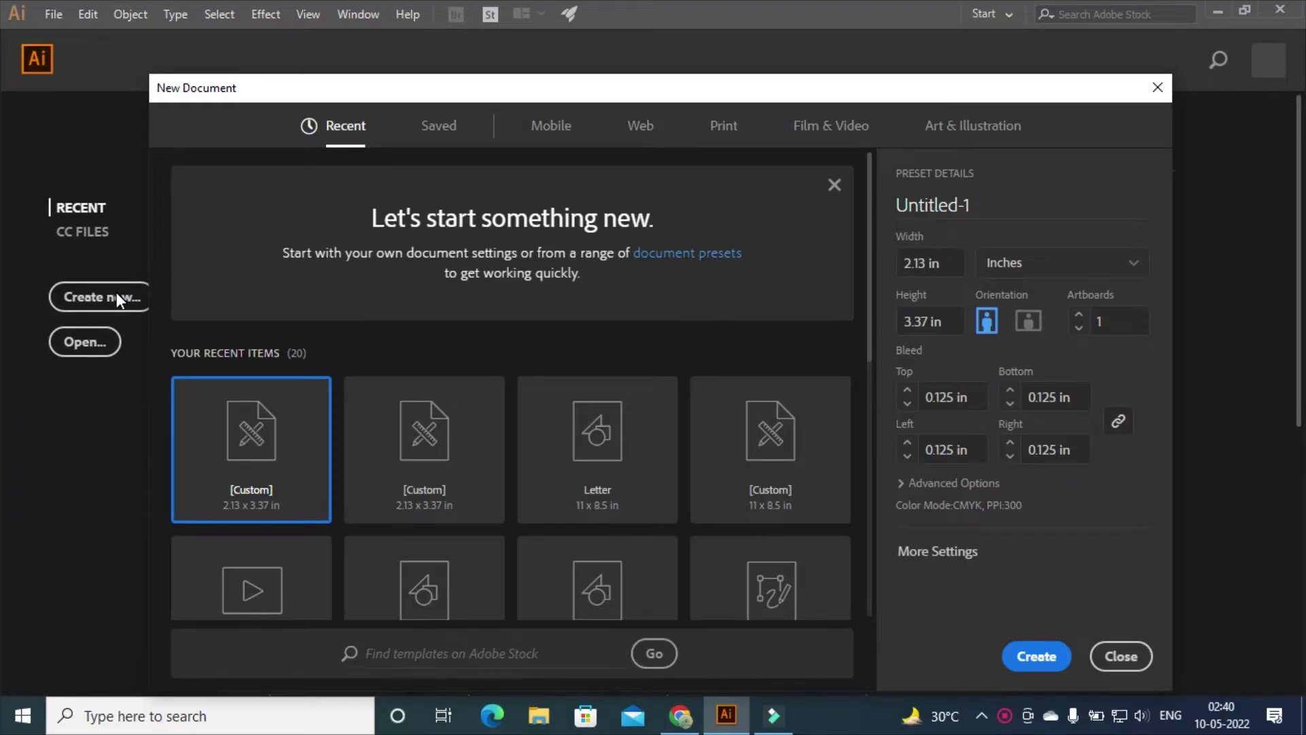
Set Artboards to 2 and create the 2.13 × 3.37 in CMYK card document
click(1078, 316)
click(903, 481)
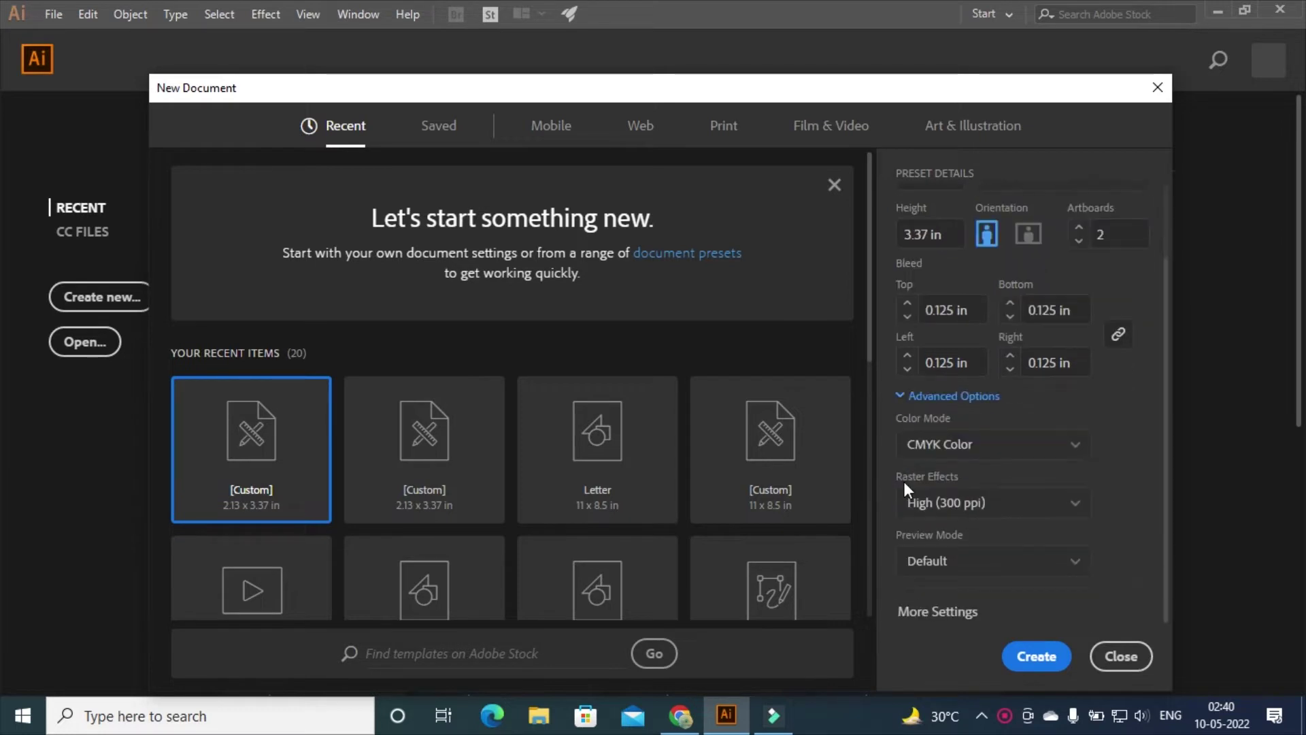
click(1026, 657)
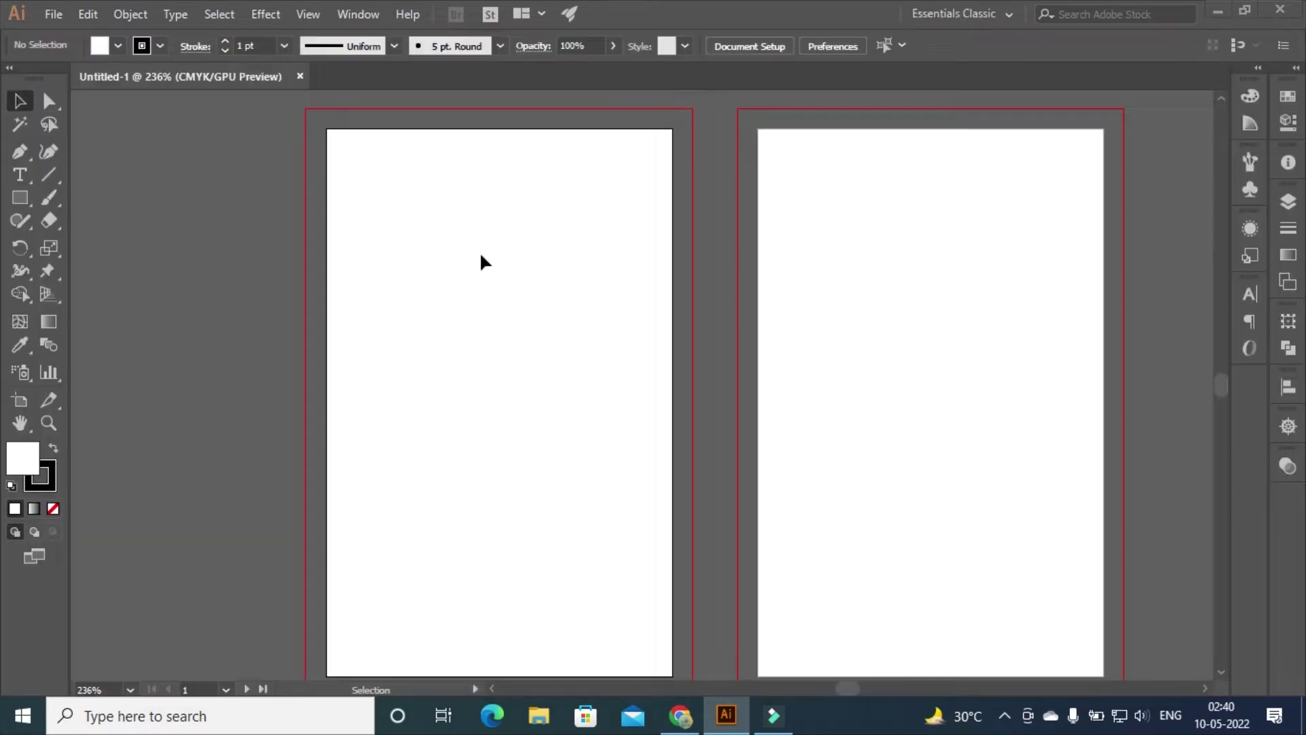
Fit both artboards in view and draw a rectangle covering the whole front artboard
click(20, 423)
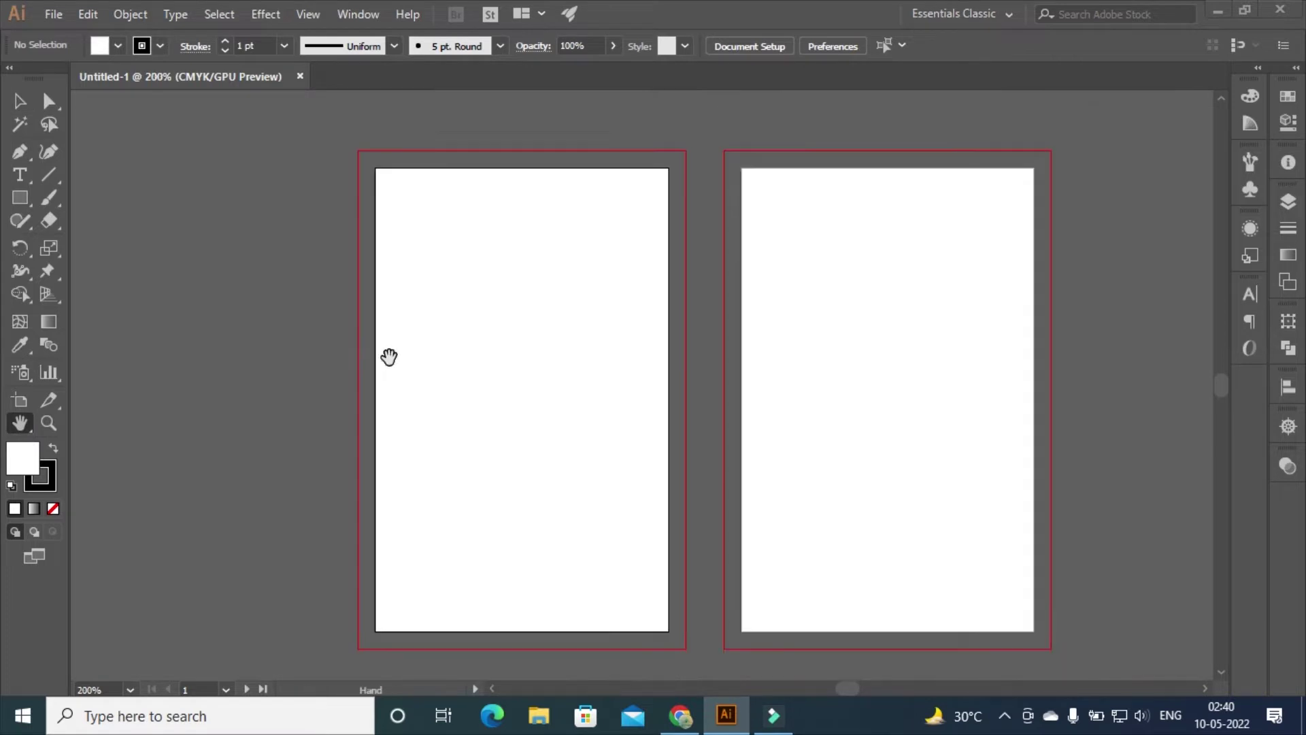
drag(388, 355, 300, 180)
key(ctrl+minus)
click(20, 197)
click(431, 294)
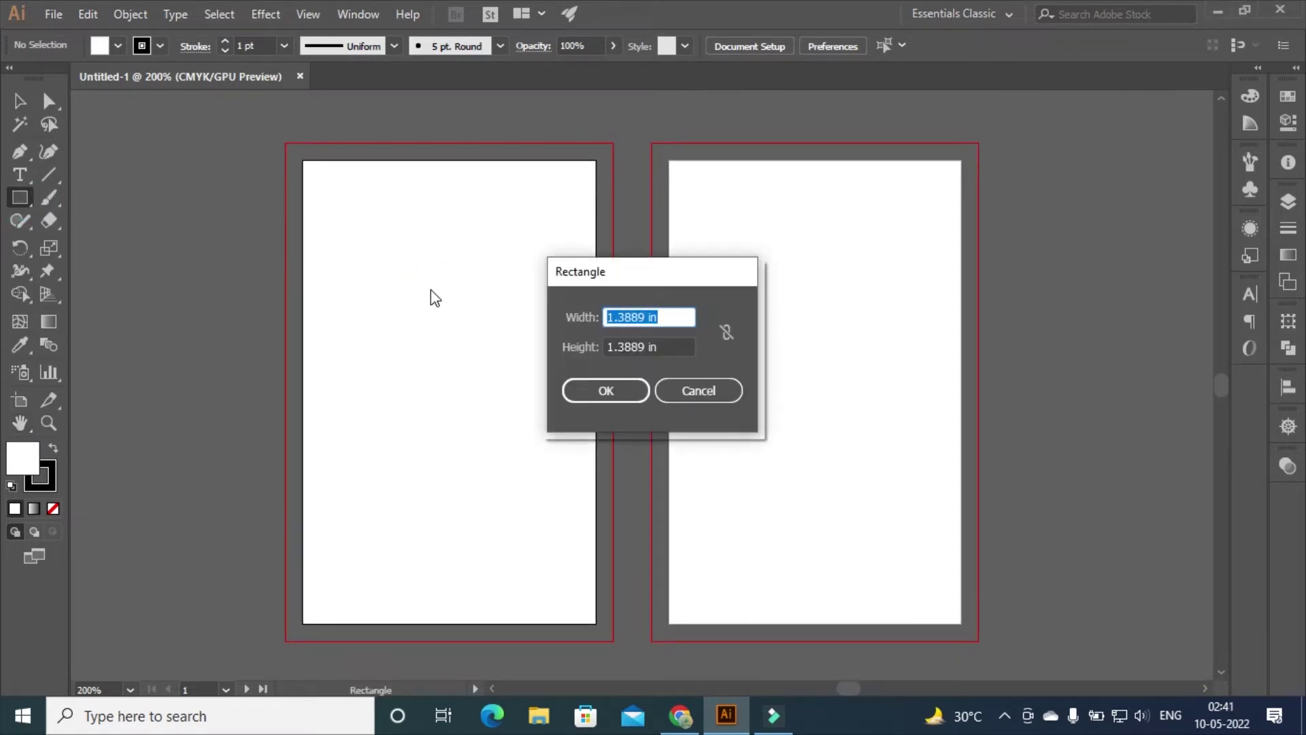
click(712, 391)
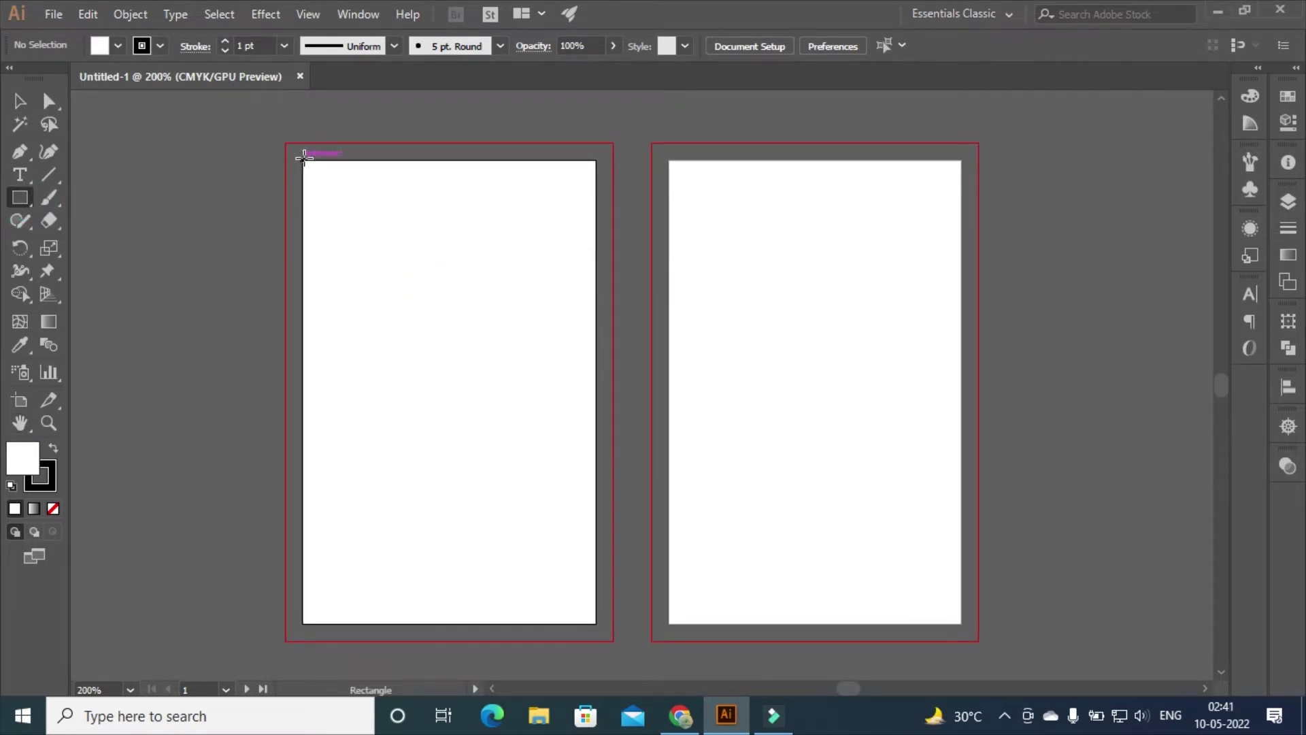
drag(300, 160, 596, 623)
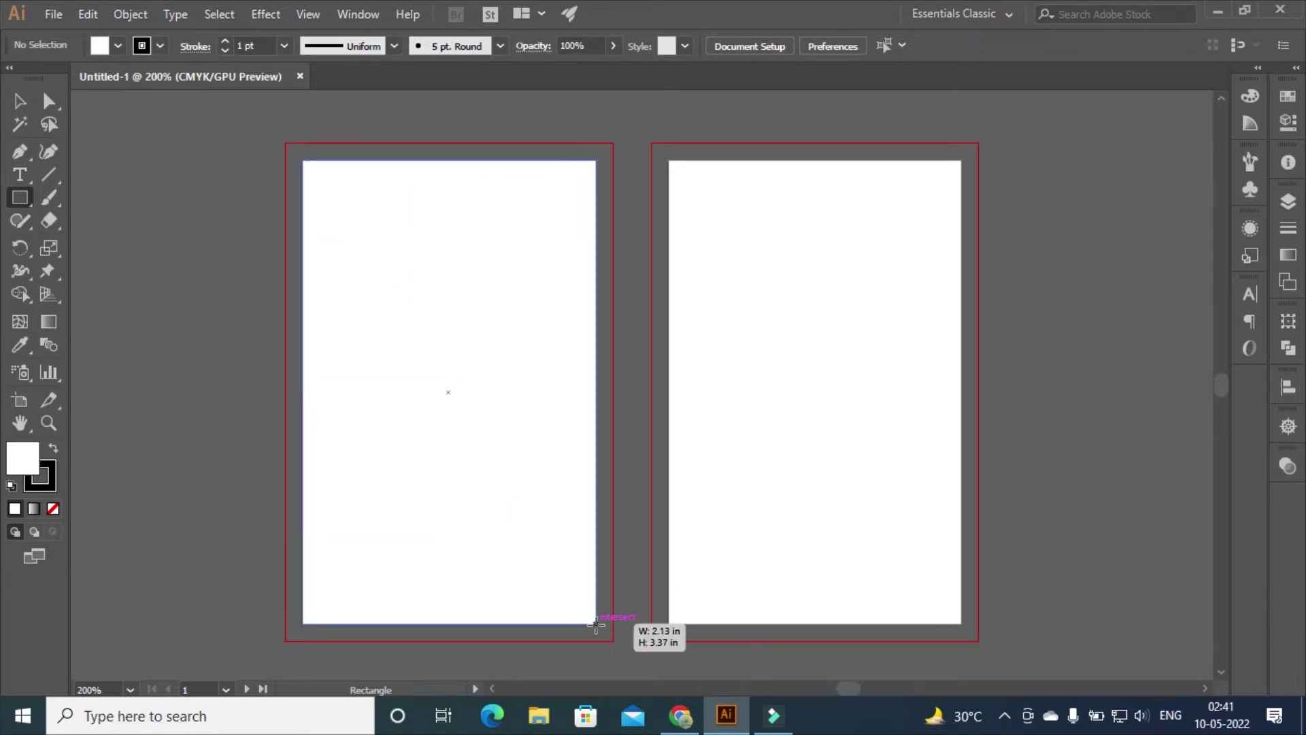
Offset the front rectangle inward by -0.13 in to mark the safe margin
click(114, 15)
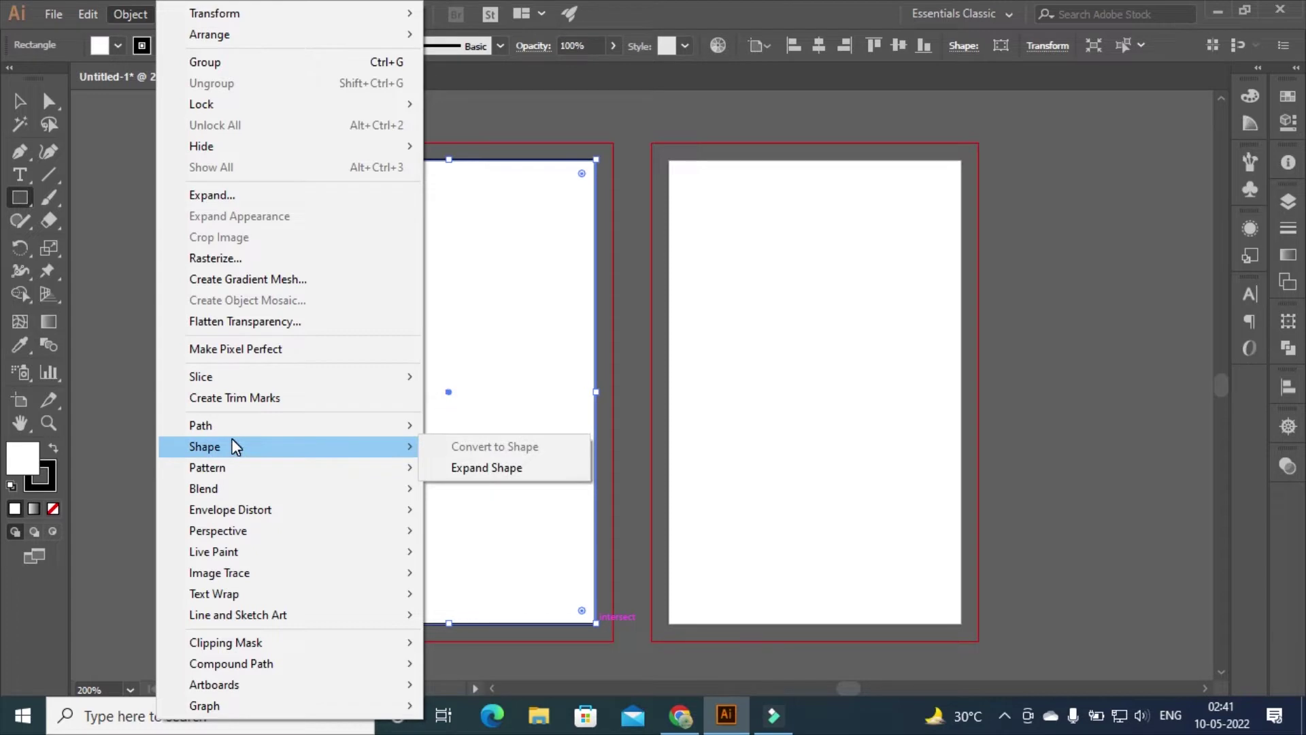
mouse_move(200, 426)
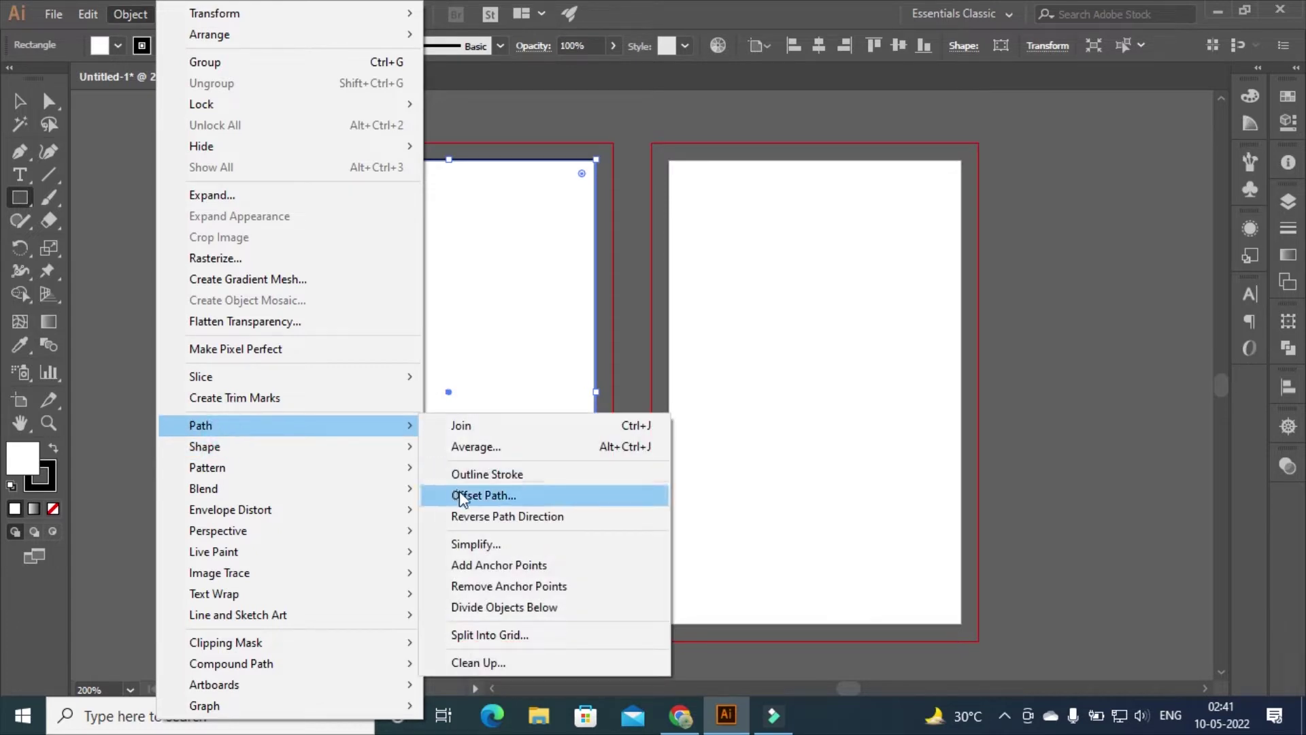
click(457, 496)
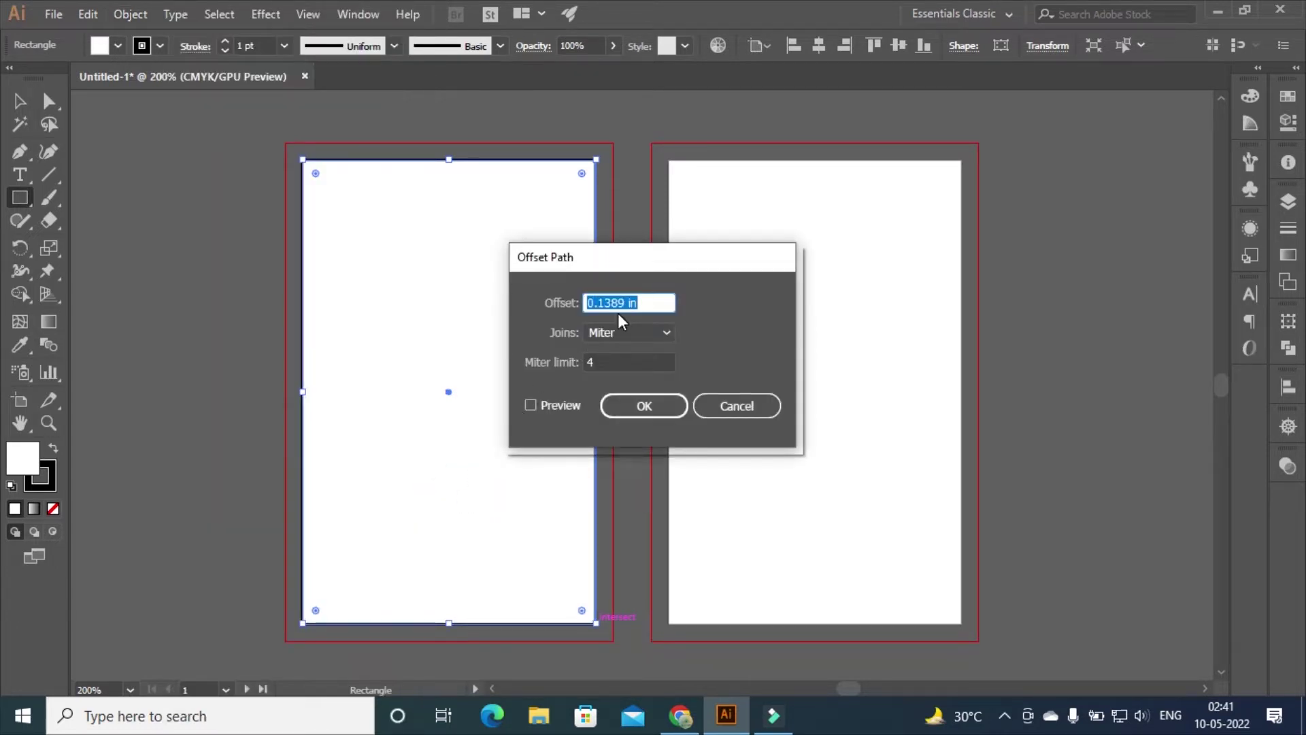
key(BackSpace)
text(-)
click(531, 405)
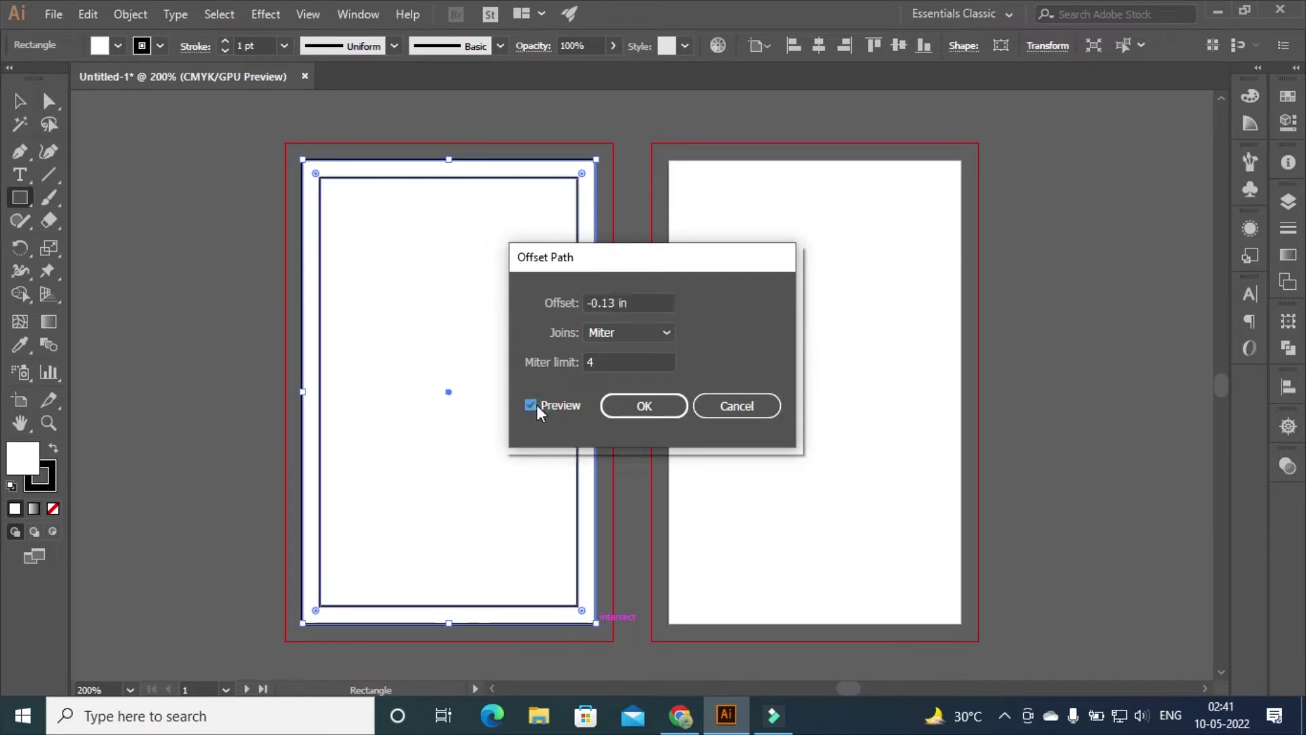
click(643, 405)
click(701, 405)
key(v)
Draw a rectangle over the back artboard and offset it inward by -0.13 in
key(m)
drag(668, 161, 961, 622)
click(130, 15)
click(452, 496)
key(Return)
Combine all outlines into a compound path, release it, and turn them into guides
key(v)
click(687, 394)
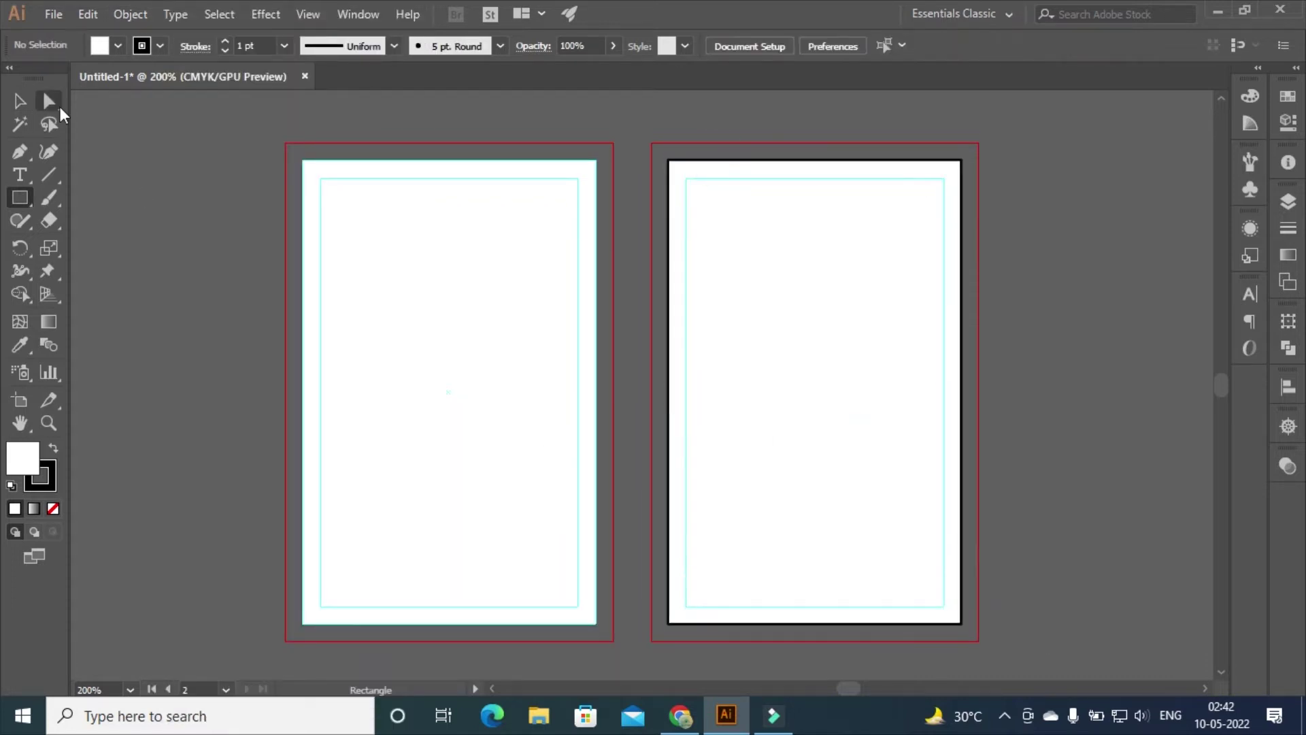
key(ctrl+a)
key(ctrl+8)
right_click(748, 162)
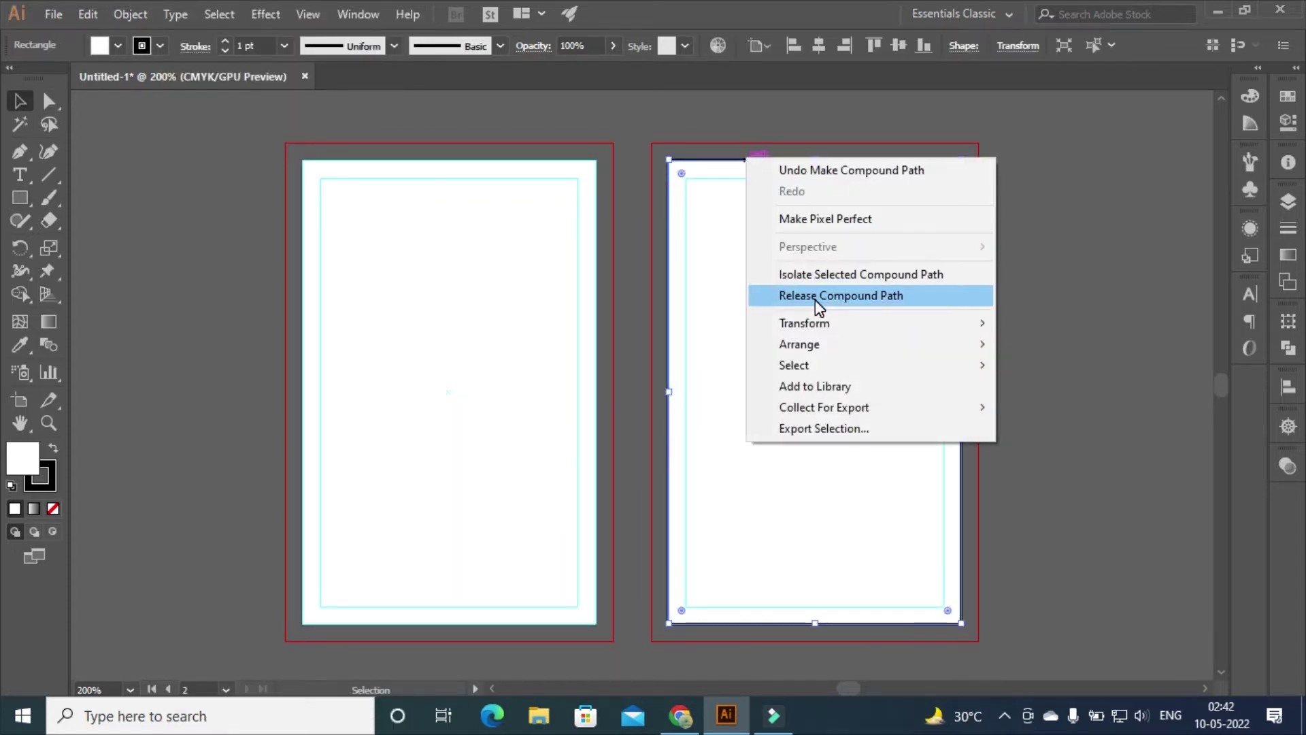
click(815, 296)
right_click(732, 163)
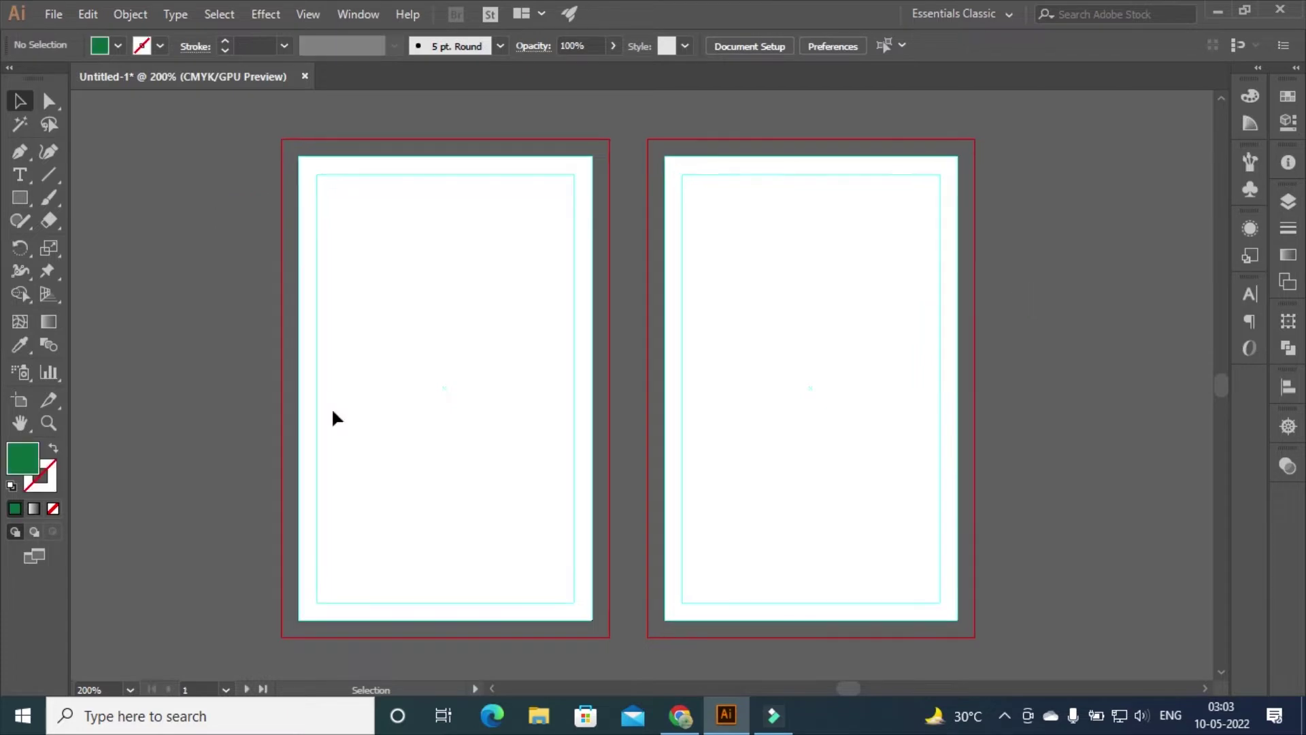
Draw a rectangle across the lower half of the front card and round its top-left corner
click(20, 197)
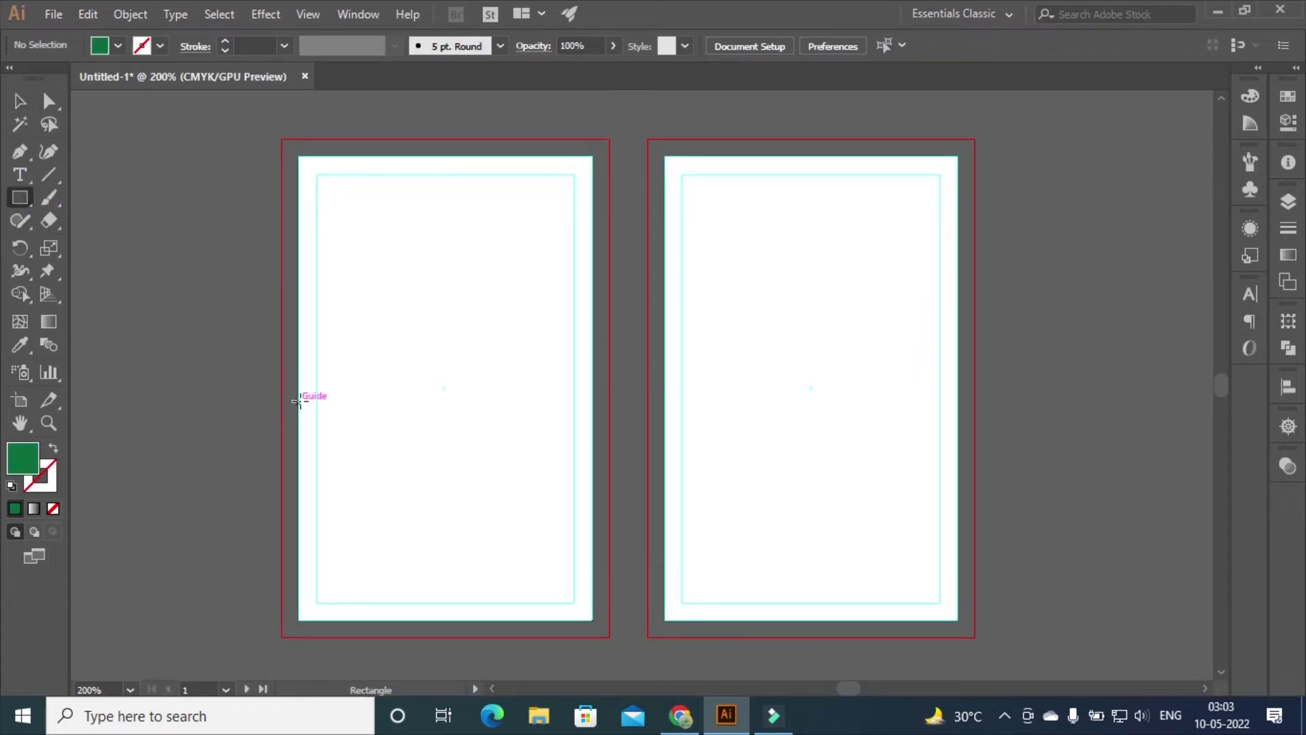
mouse_move(299, 402)
mouse_down()
mouse_move(602, 624)
mouse_move(592, 619)
mouse_up()
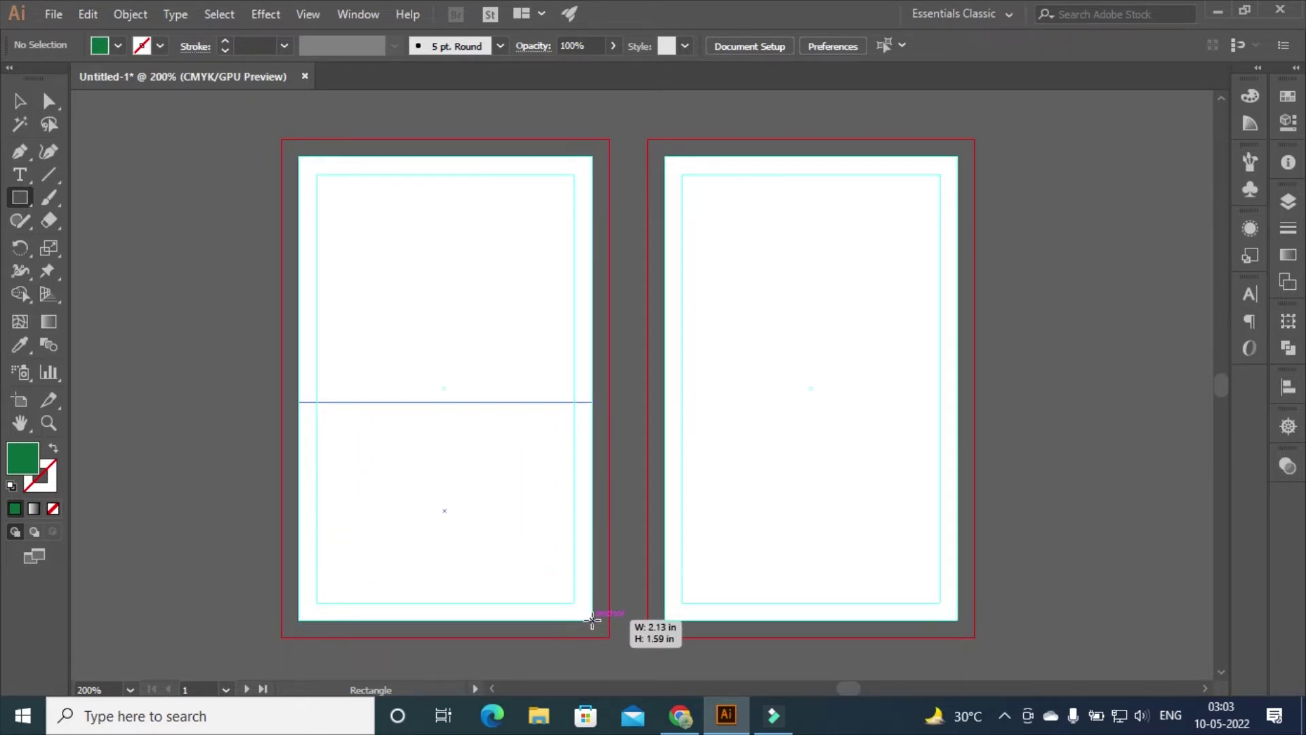
drag(591, 619, 592, 619)
click(48, 101)
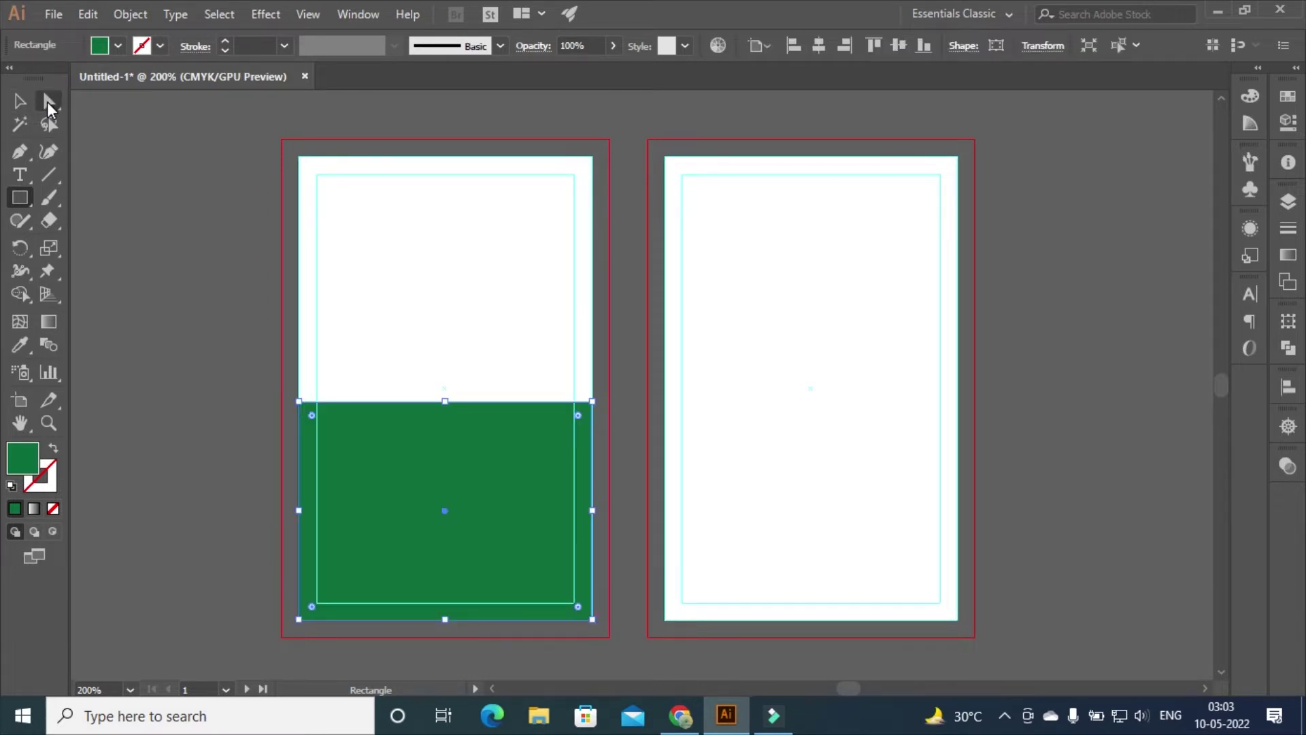
click(311, 415)
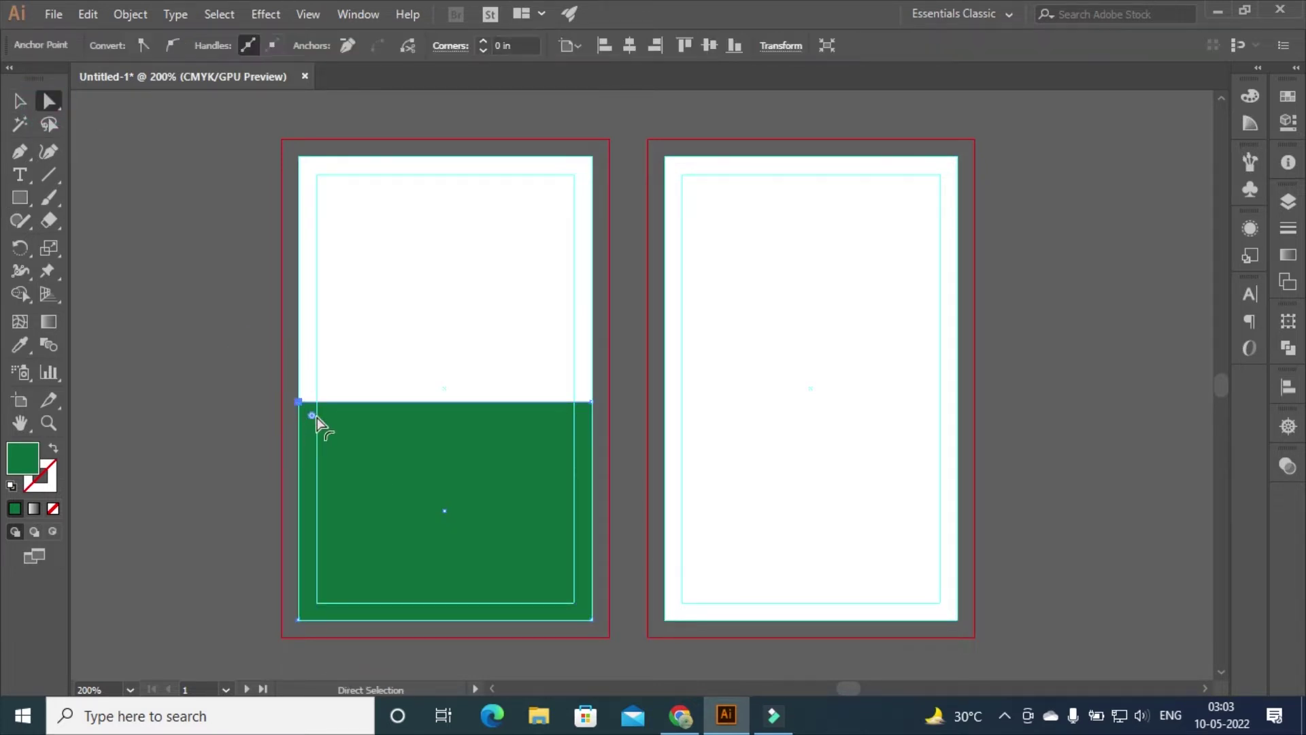
drag(316, 418, 402, 578)
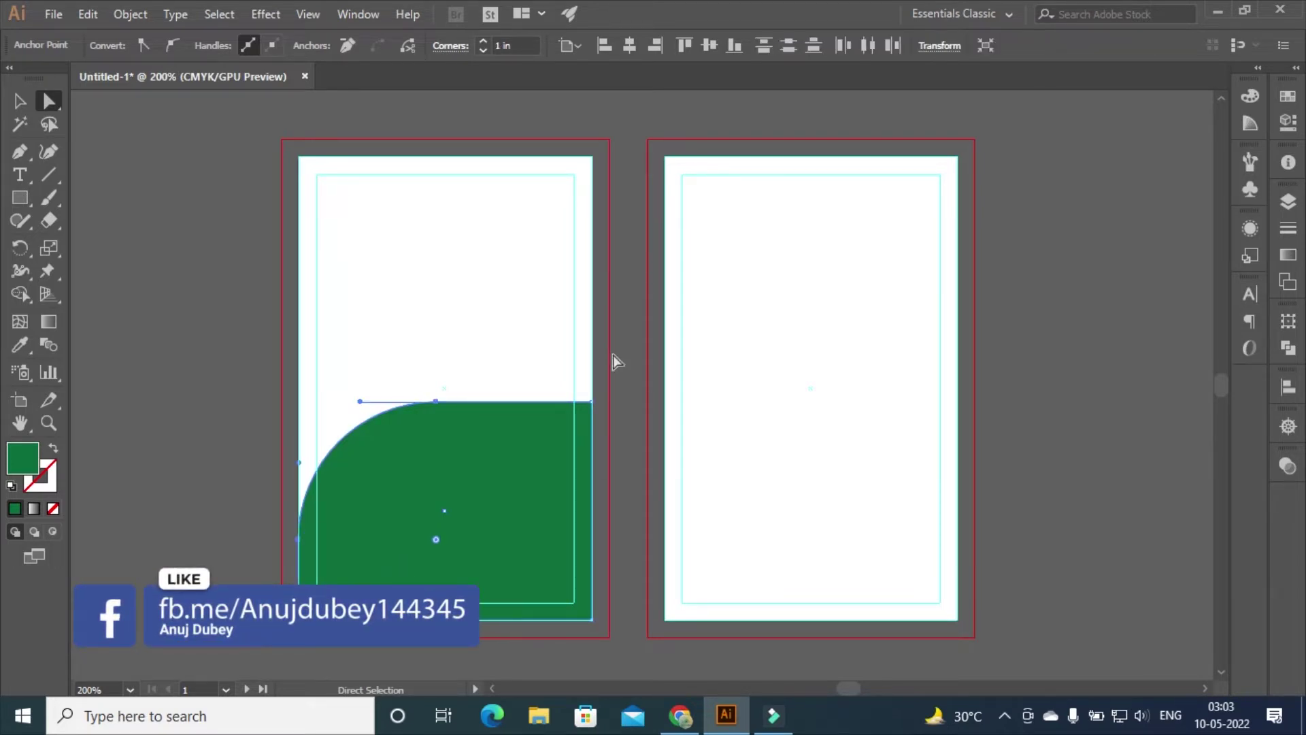
Pull the top-right anchor up and smooth it so the top edge sweeps in an S-curve
drag(591, 402, 591, 231)
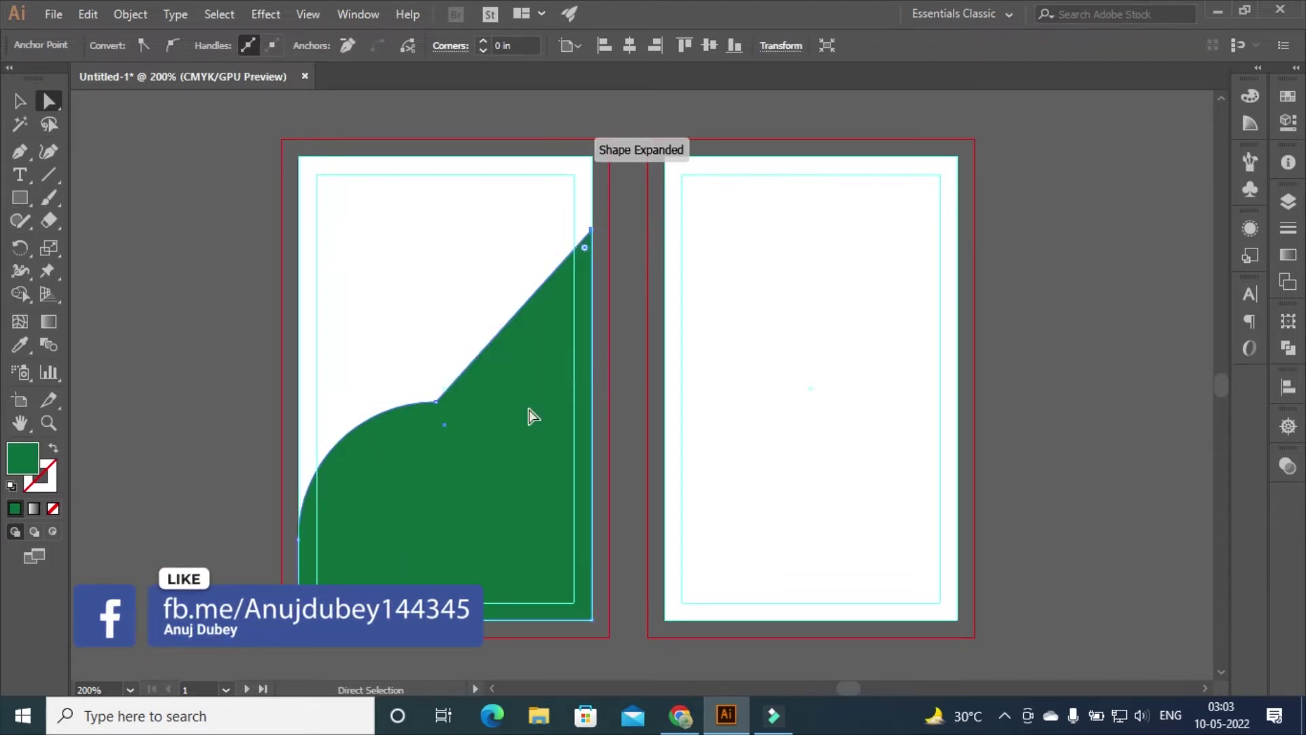
click(172, 45)
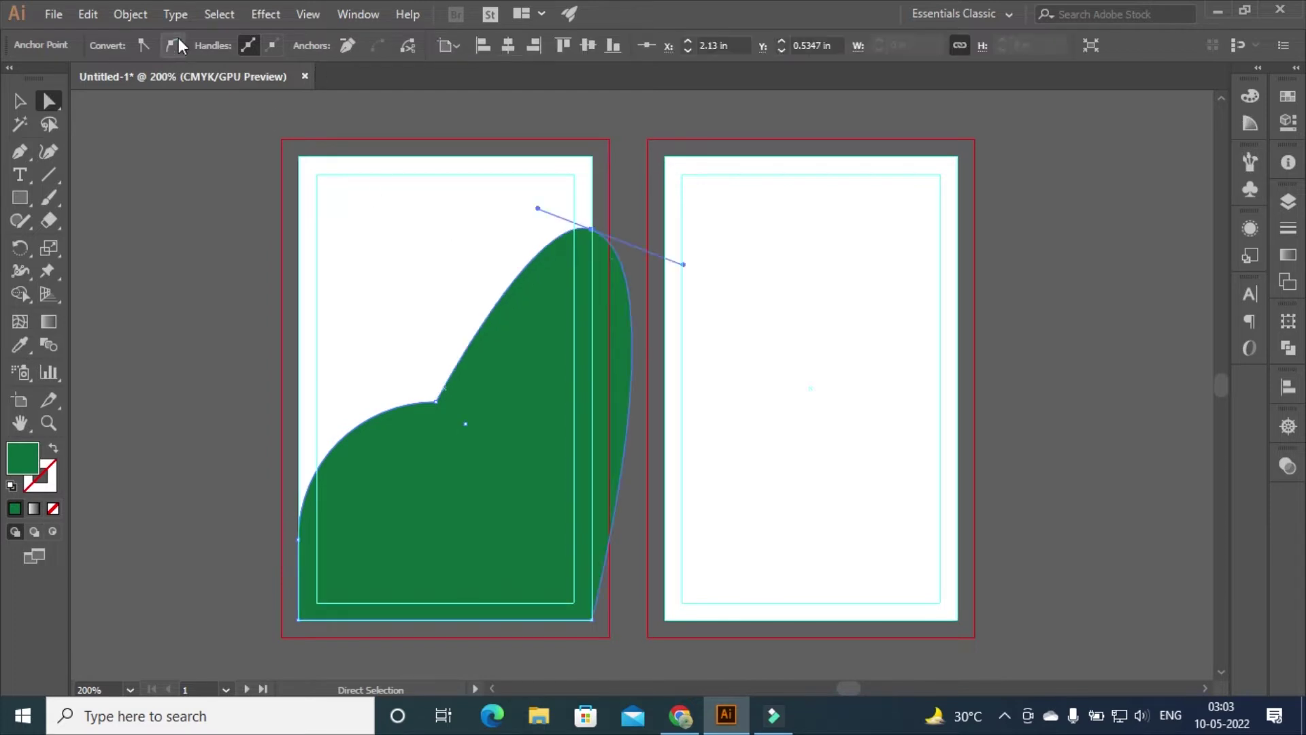
drag(538, 209, 567, 353)
drag(389, 353, 484, 446)
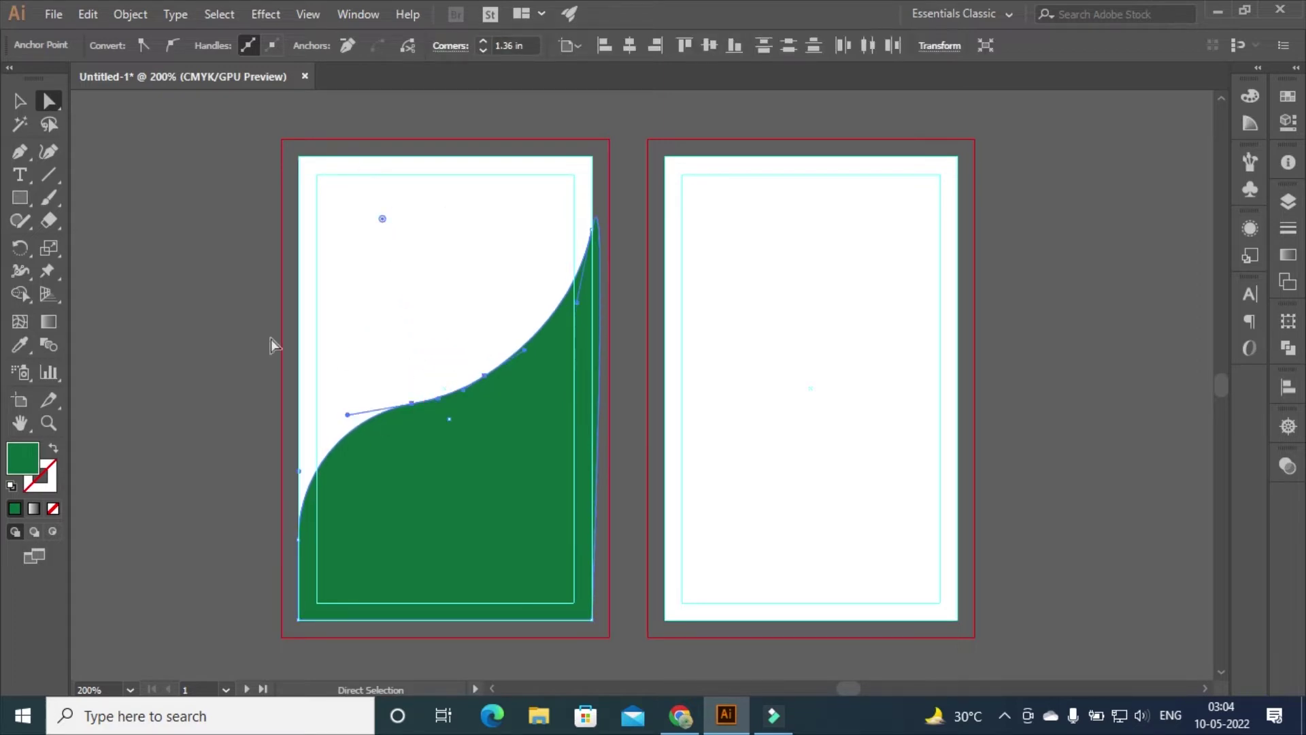
click(222, 313)
click(429, 528)
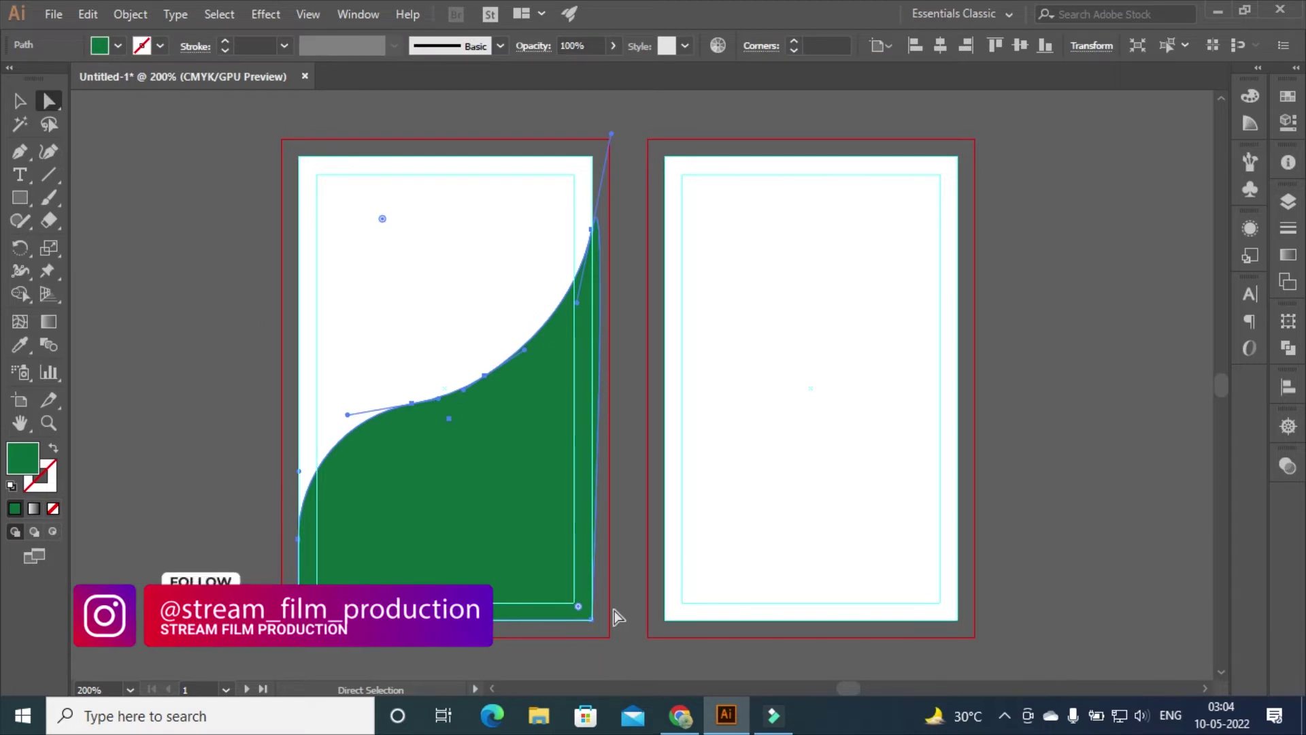
click(1288, 95)
Fill the wave with dark teal #10403B and Alt-drag a copy slightly up and left
double_click(1044, 119)
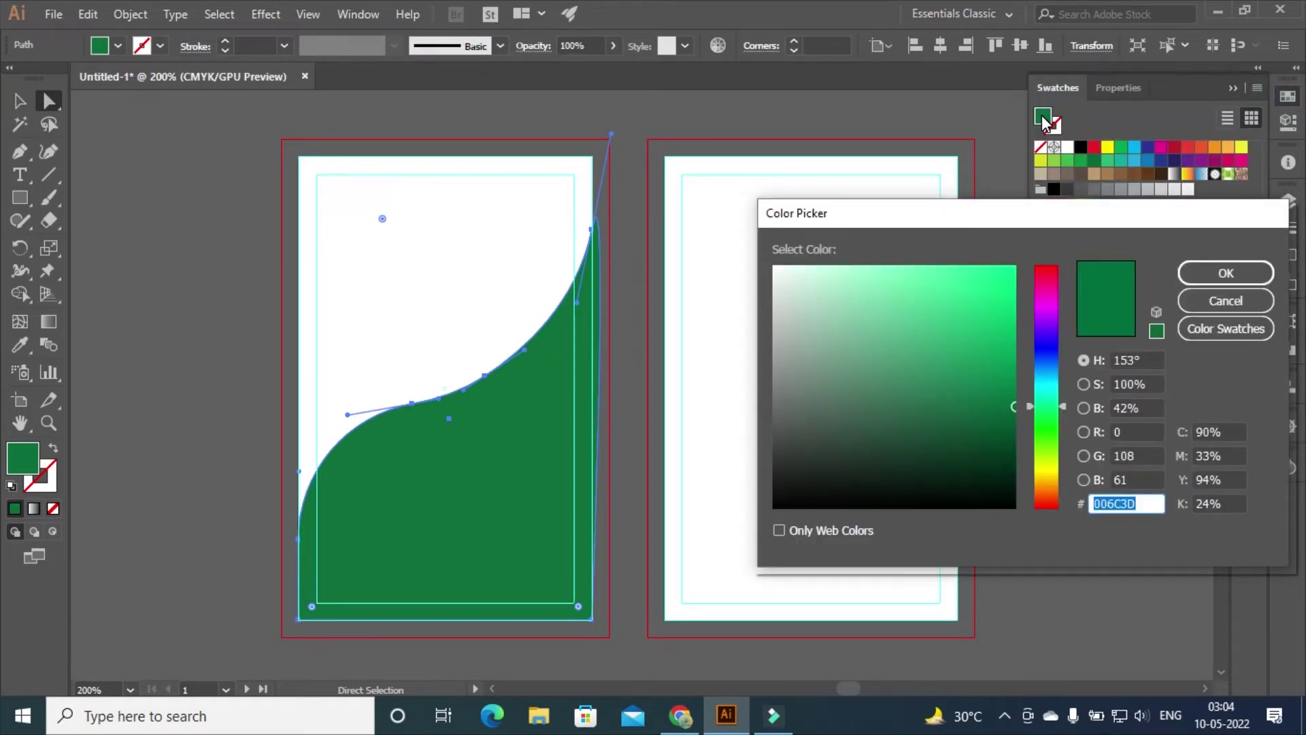
text(#10403B)
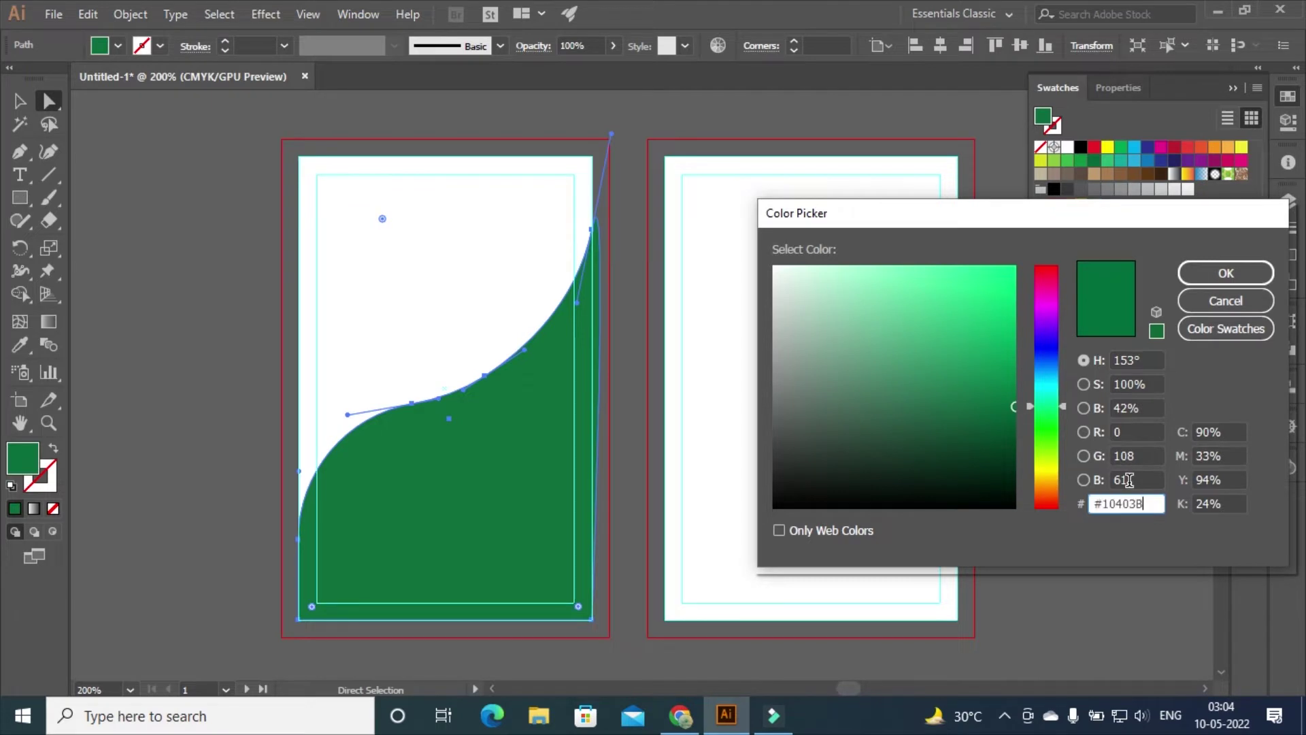
click(1223, 279)
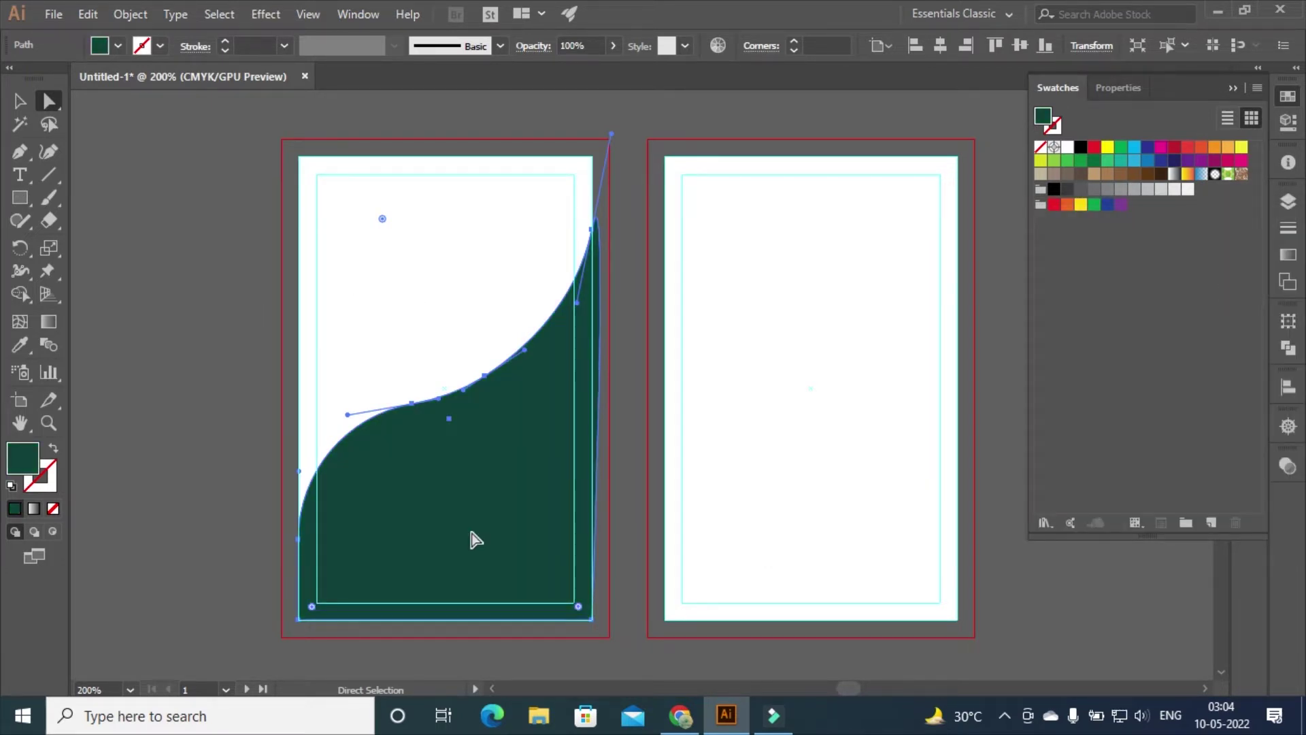
drag(470, 531, 458, 531)
Move the duplicate's top, bottom-left and bottom-right anchors to fit the artboard
click(534, 190)
mouse_move(539, 190)
mouse_down()
mouse_move(577, 223)
mouse_move(591, 210)
mouse_up()
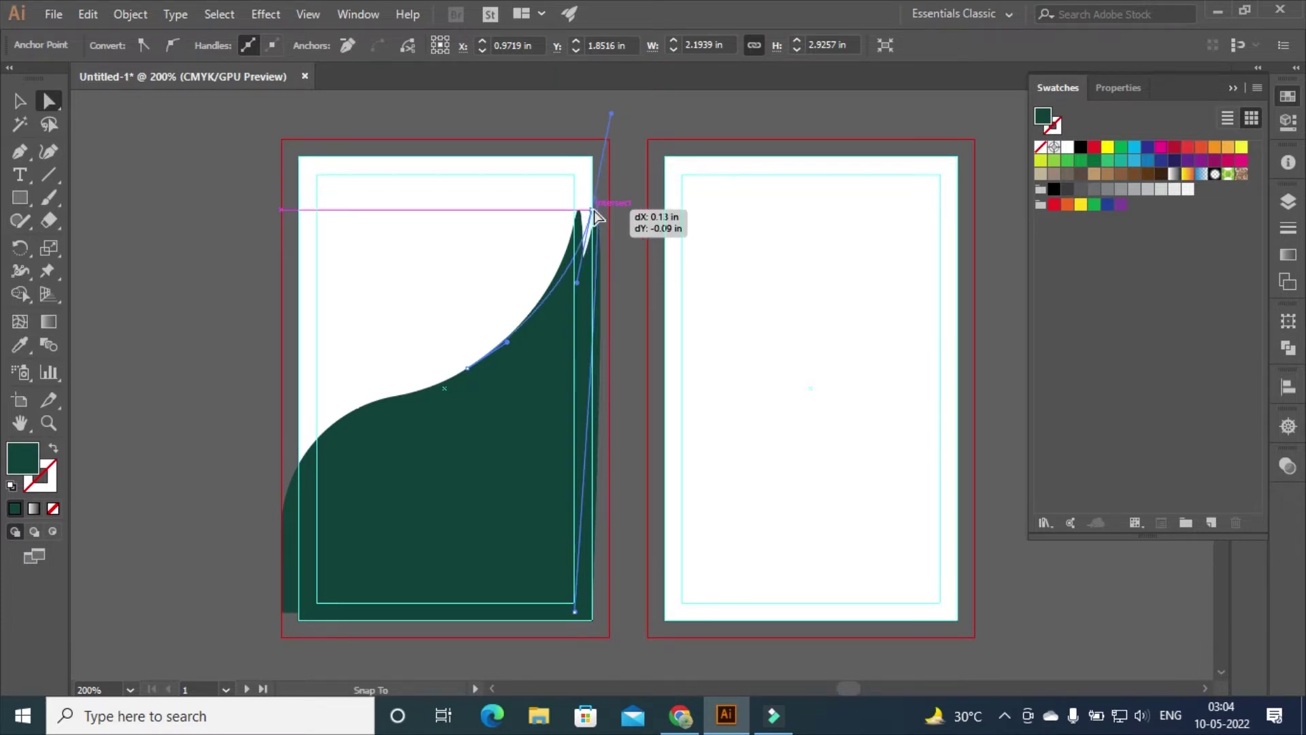
drag(592, 210, 596, 217)
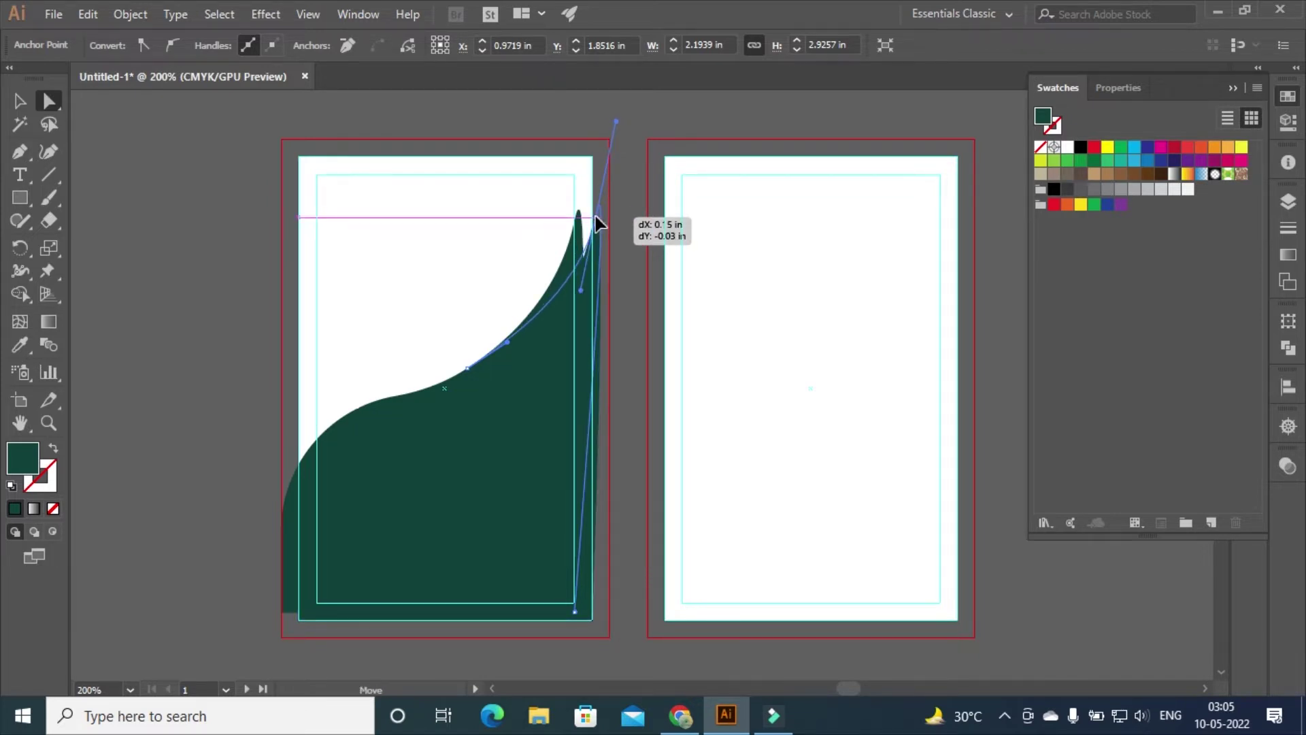
drag(596, 218, 596, 216)
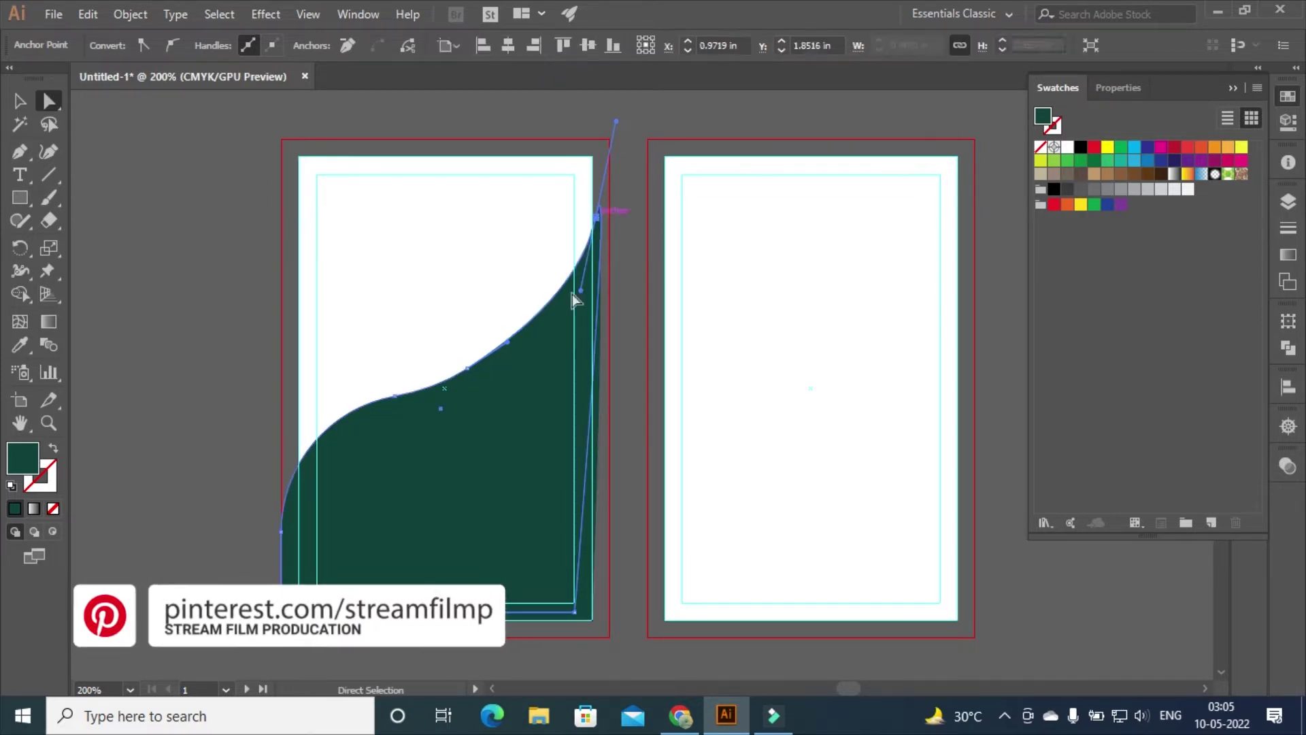
drag(281, 531, 281, 204)
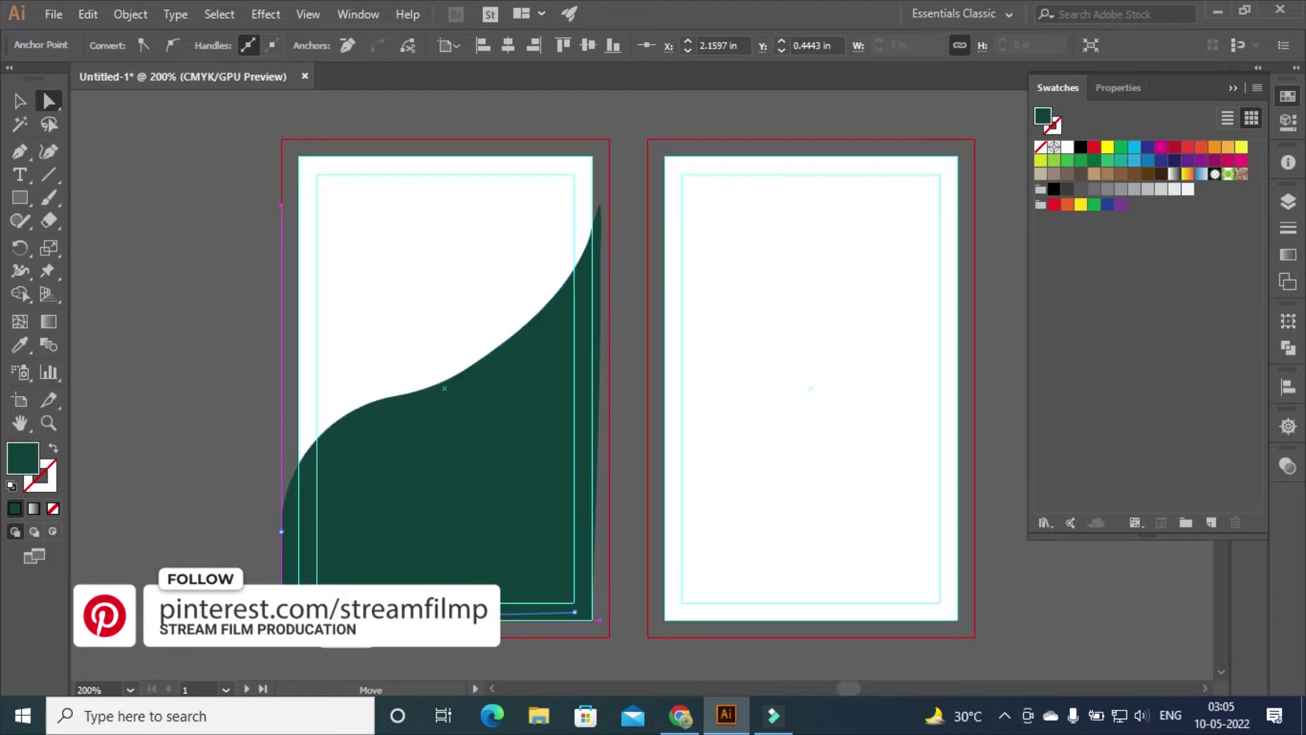
drag(575, 611, 590, 619)
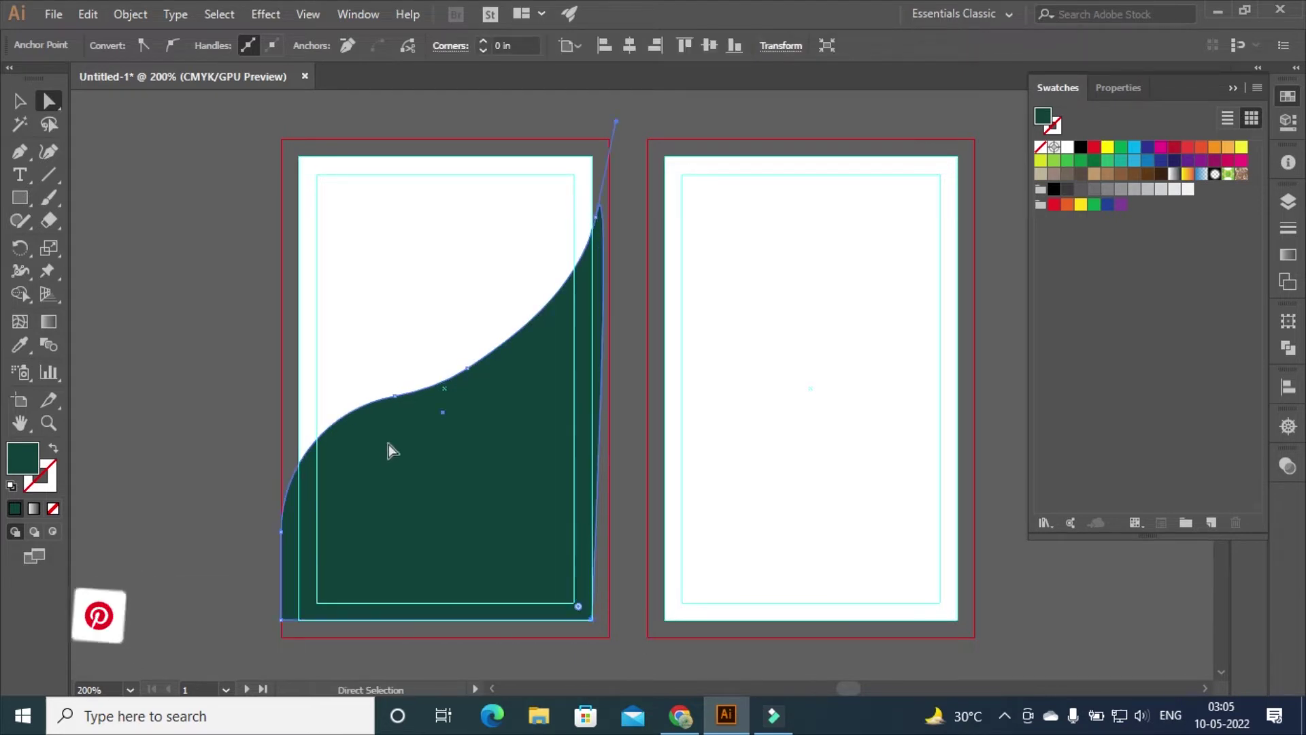
Give the duplicate a darker teal fill and send it behind the teal wave
double_click(1043, 117)
drag(956, 449, 959, 470)
click(1225, 272)
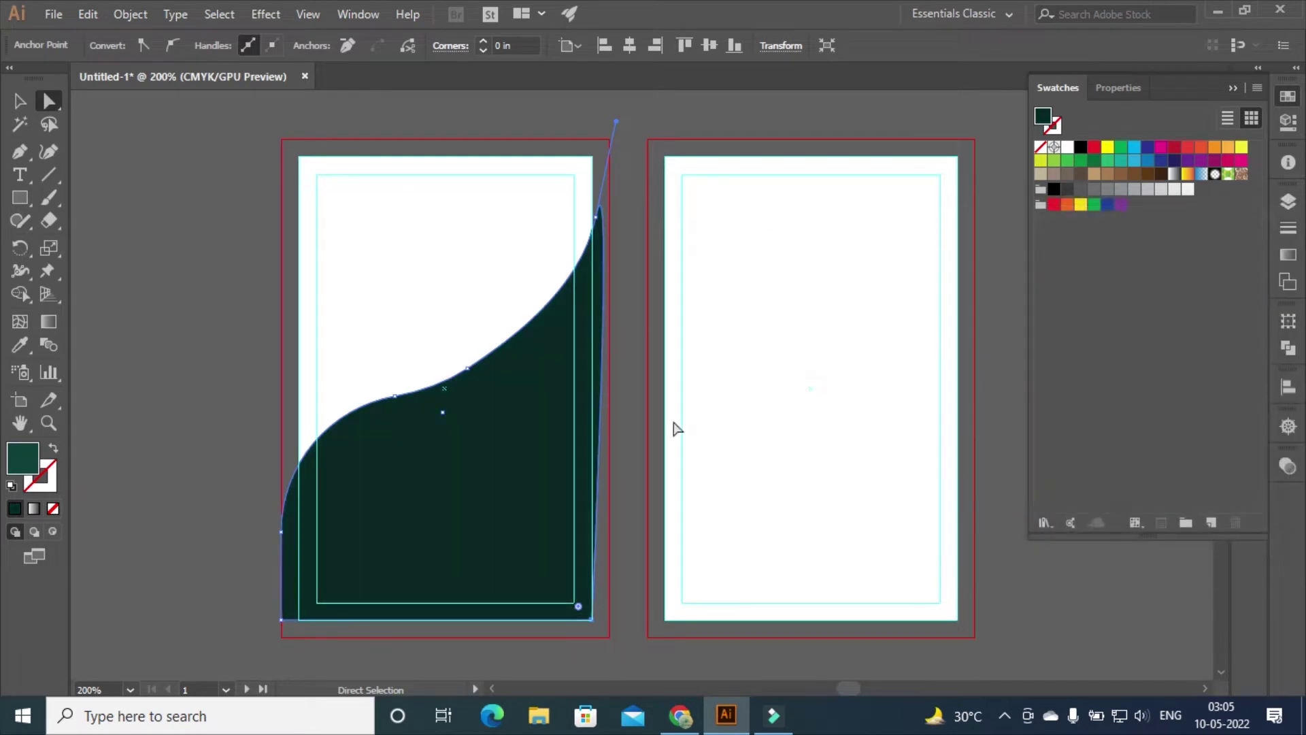
right_click(502, 445)
click(769, 388)
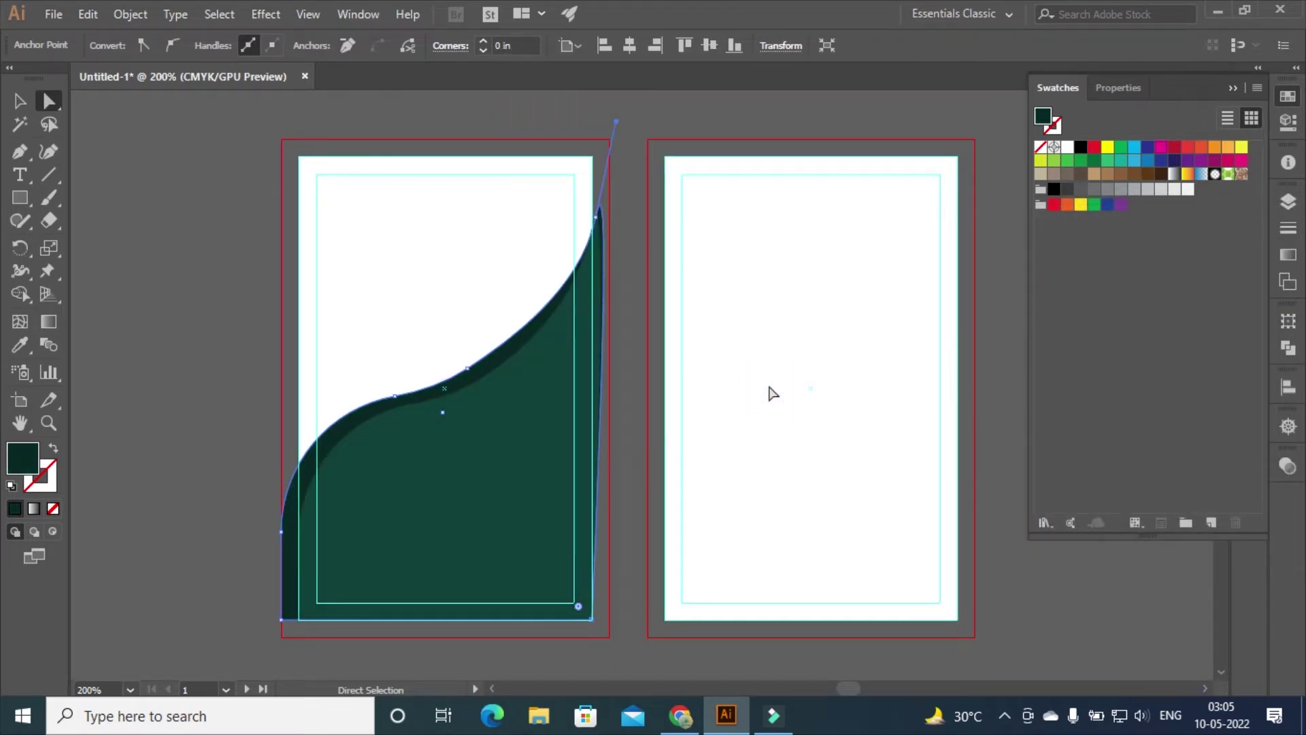
click(21, 198)
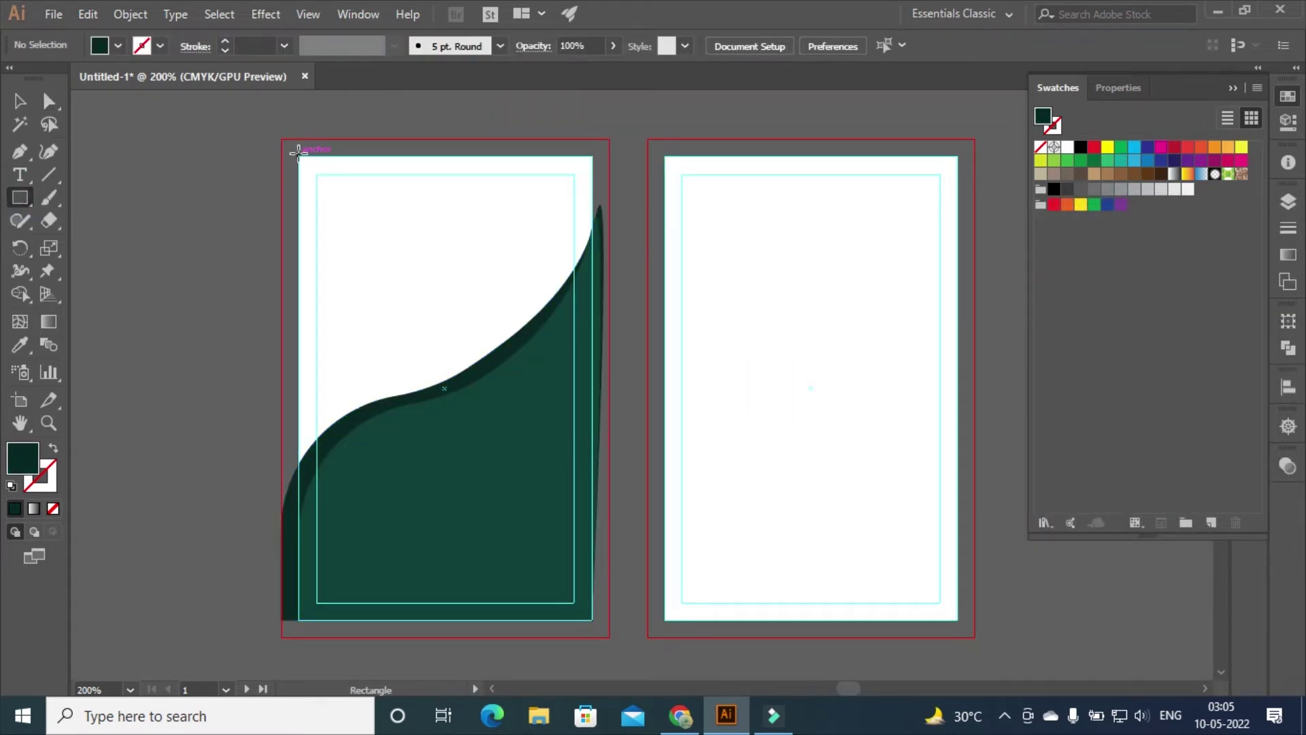
Draw a front-card-sized rectangle and clip the green wave to it
mouse_move(300, 158)
mouse_down()
mouse_move(537, 446)
mouse_move(593, 619)
mouse_up()
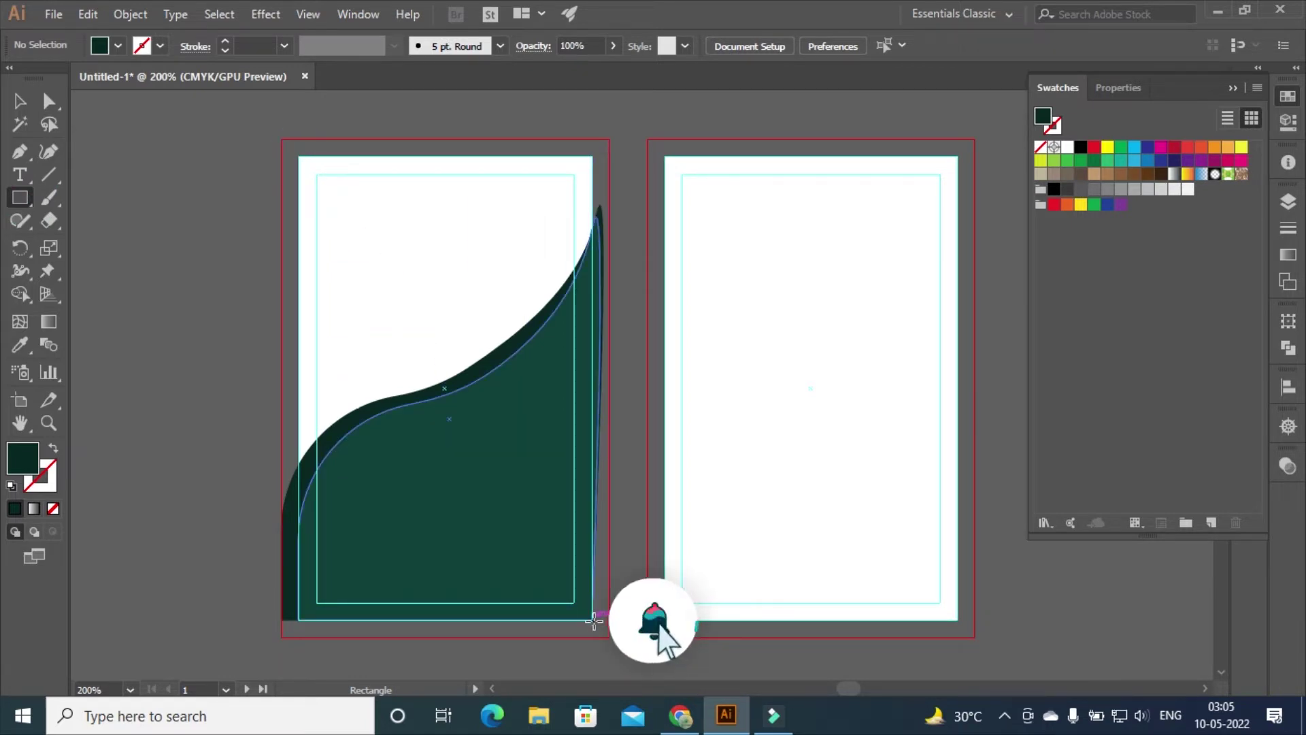
drag(593, 621, 593, 621)
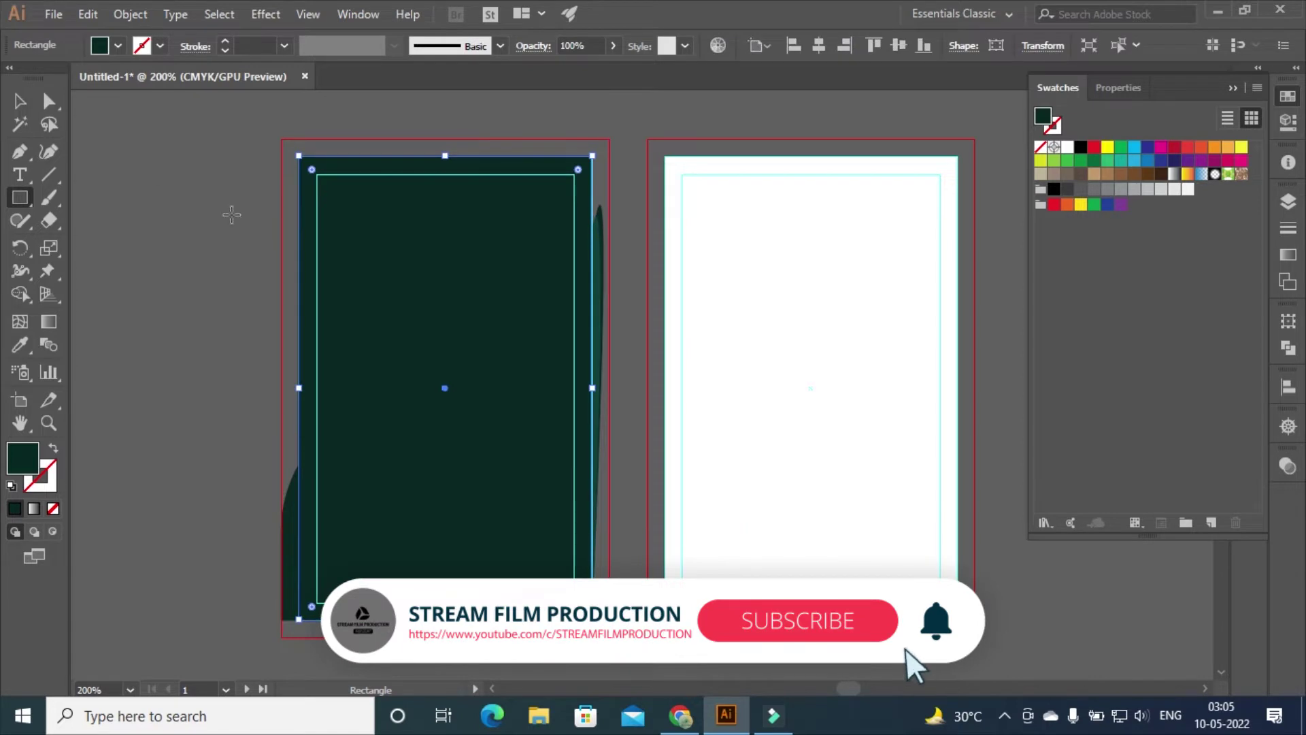
key(v)
key(ctrl+a)
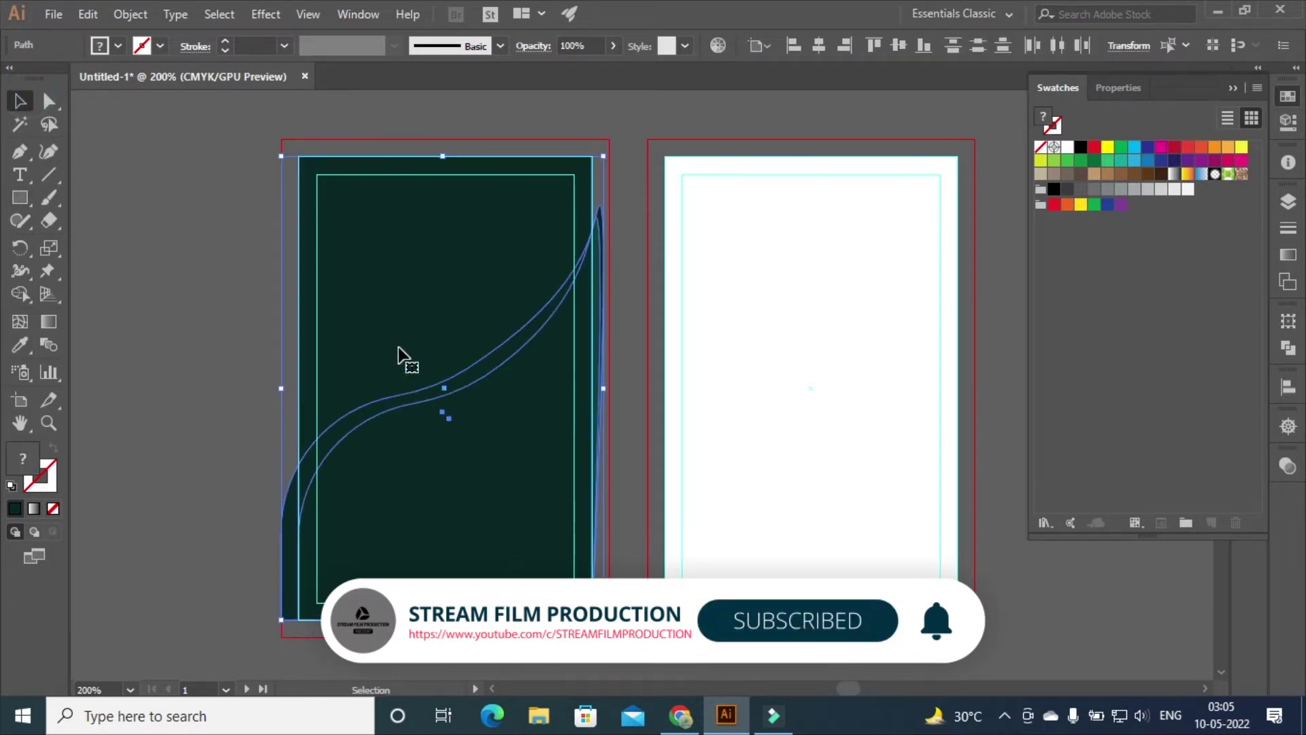
right_click(399, 349)
click(476, 506)
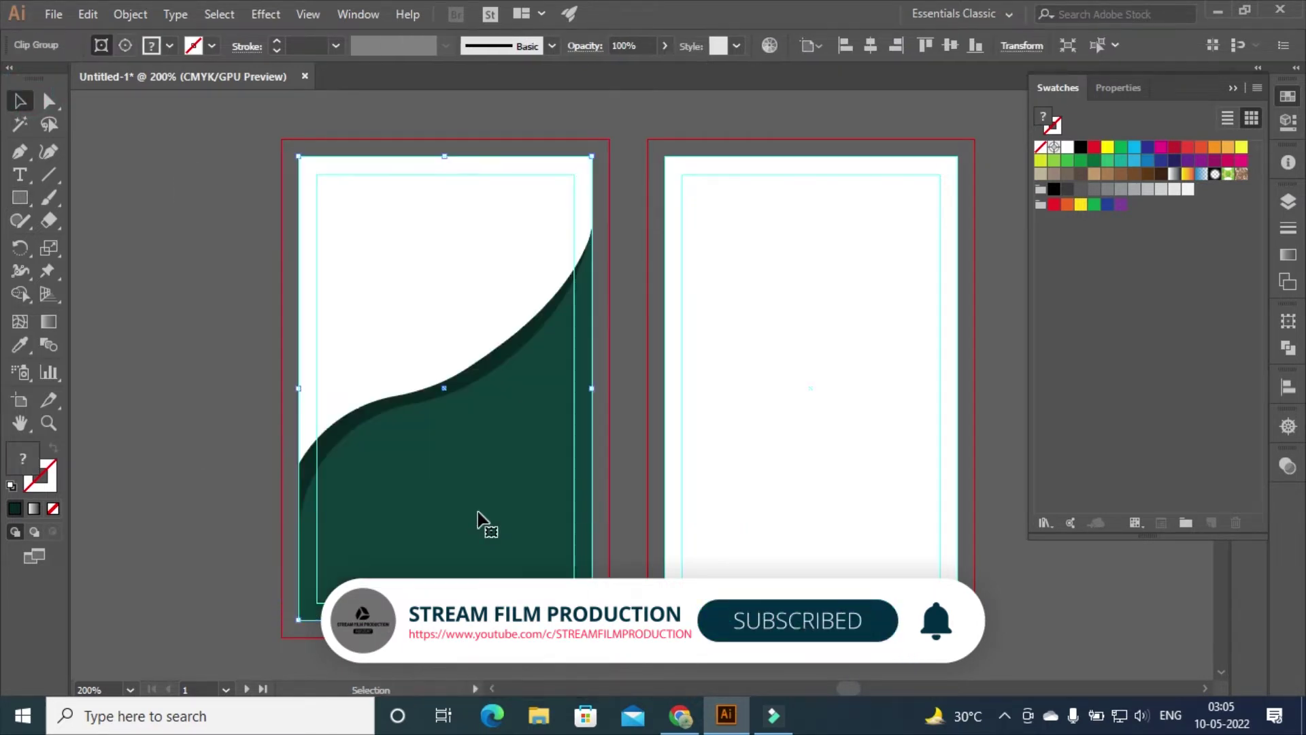
Alt-drag a copy of the clipped wave onto the second artboard
click(235, 410)
click(393, 406)
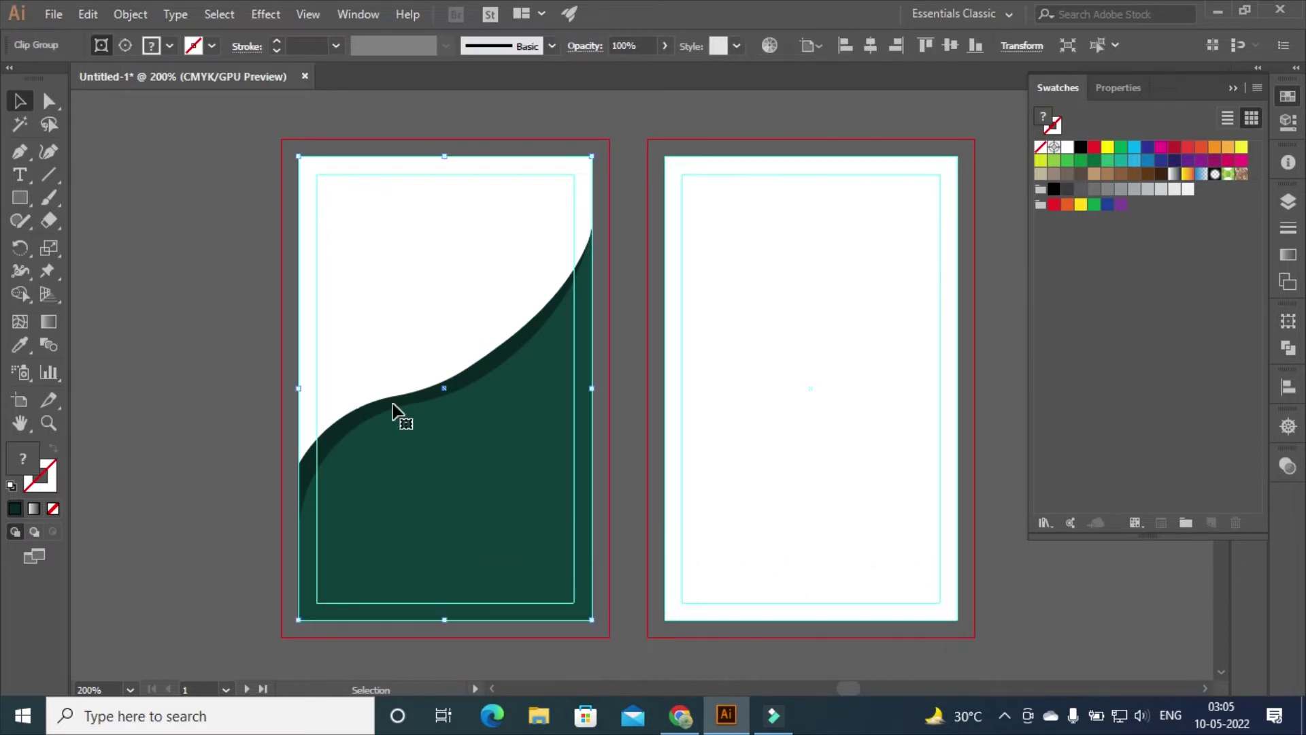
drag(393, 459, 759, 459)
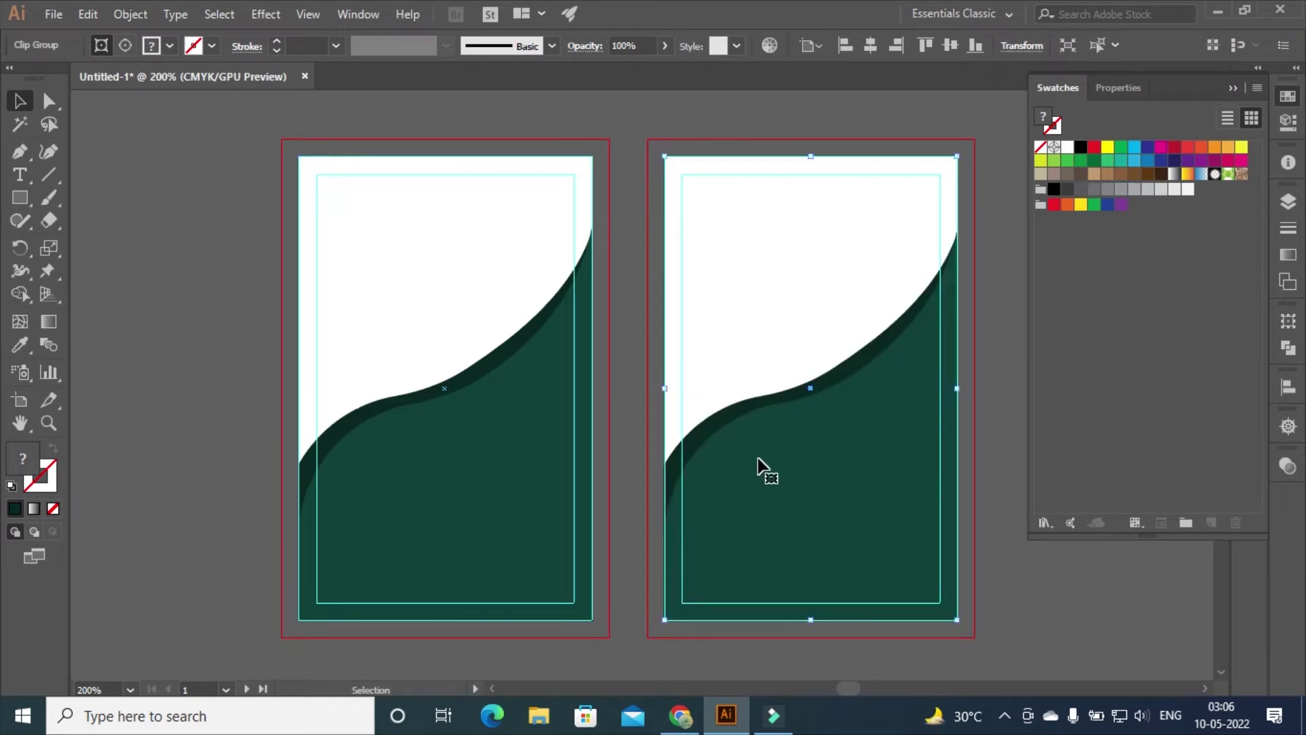
key(ctrl+shift+a)
key(m)
drag(23, 202, 85, 238)
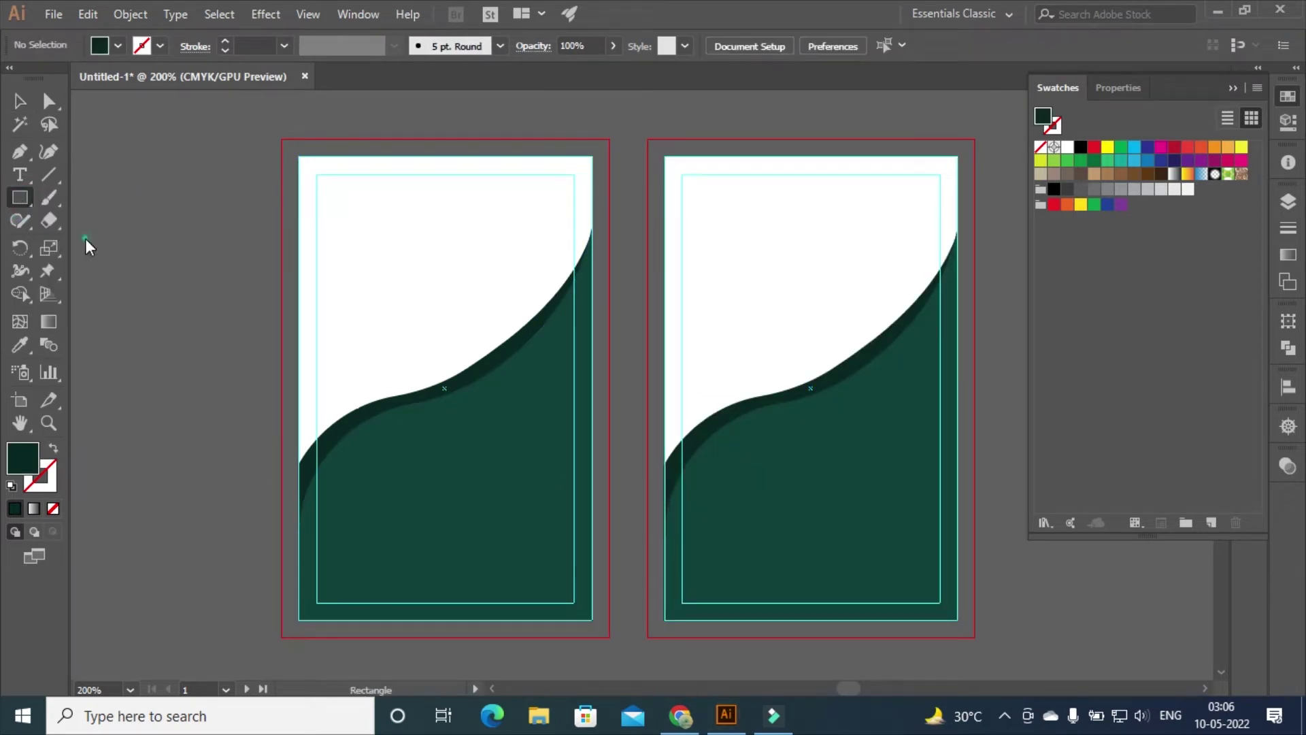
Create a 0.8 × 0.8 in circle centred horizontally and vertically on the front card
click(440, 320)
text(0)
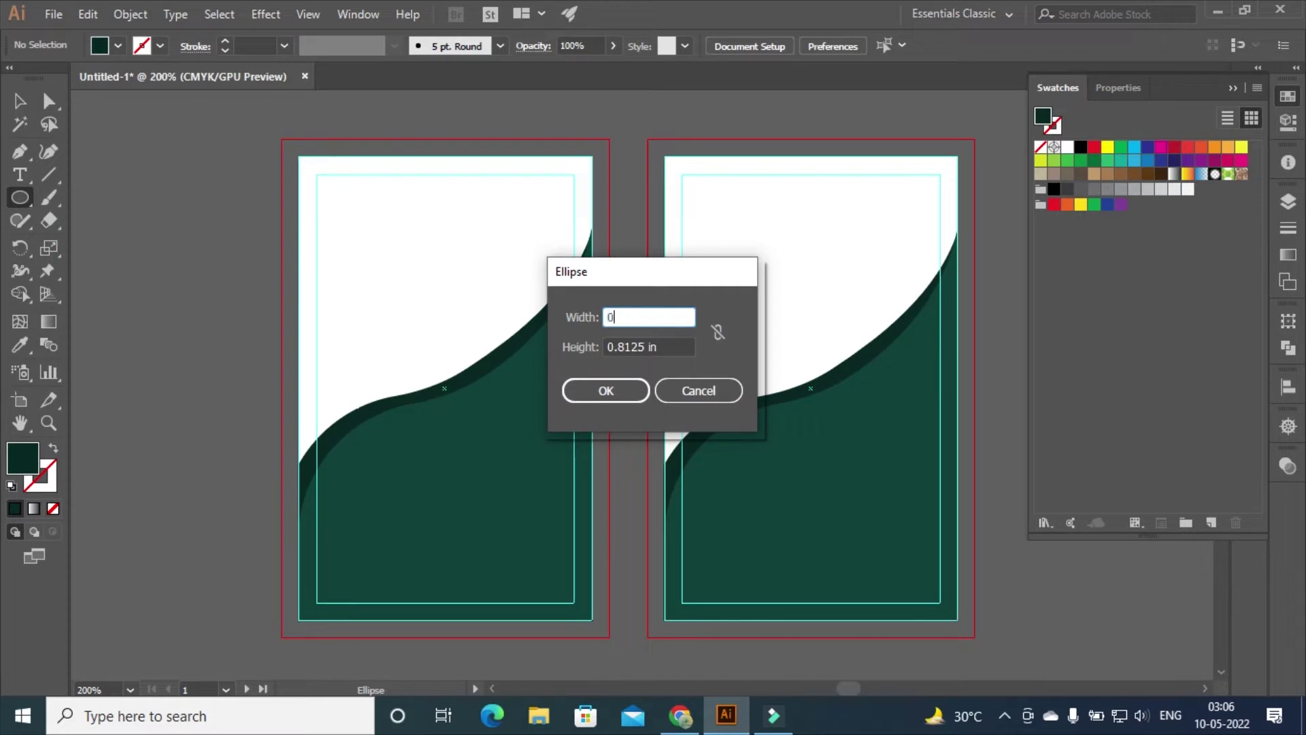
drag(676, 347, 553, 357)
text(0.8)
key(Return)
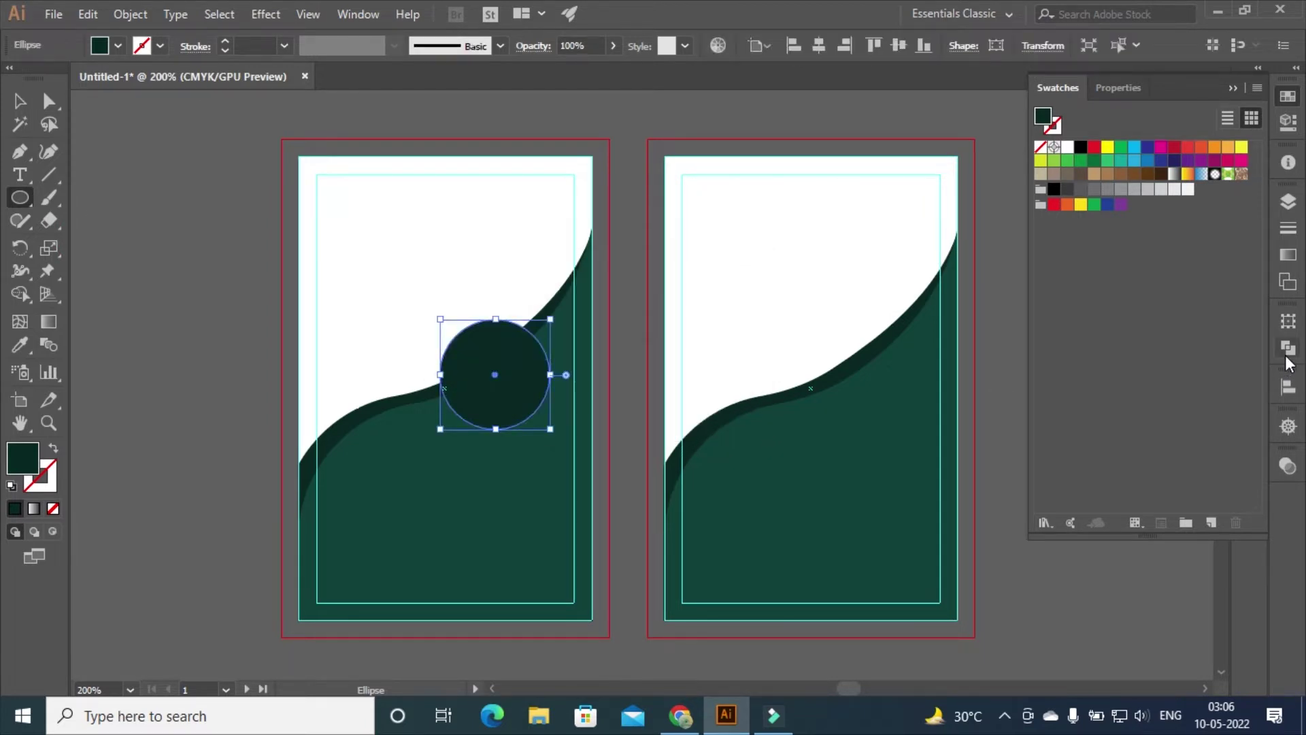
click(1288, 385)
click(1099, 427)
click(1218, 426)
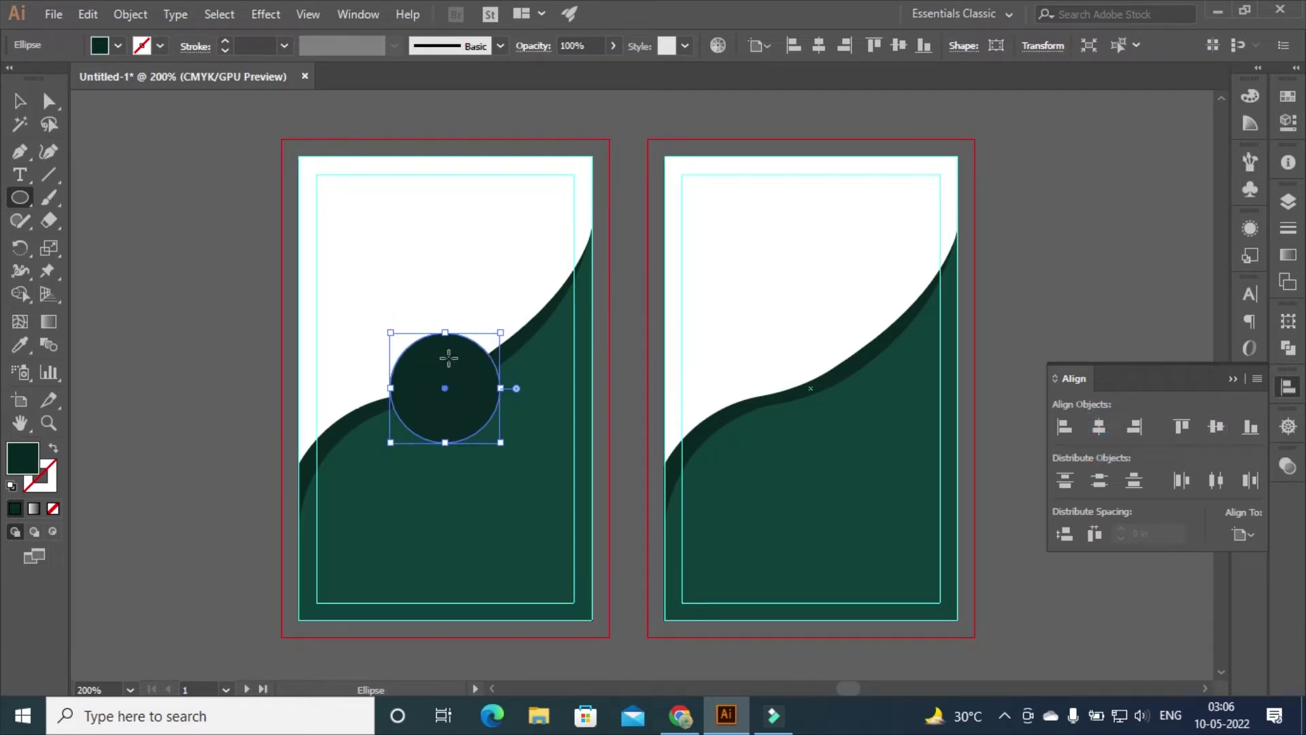
Copy the circle and paste a duplicate in place on top of it
click(88, 13)
click(119, 106)
click(87, 12)
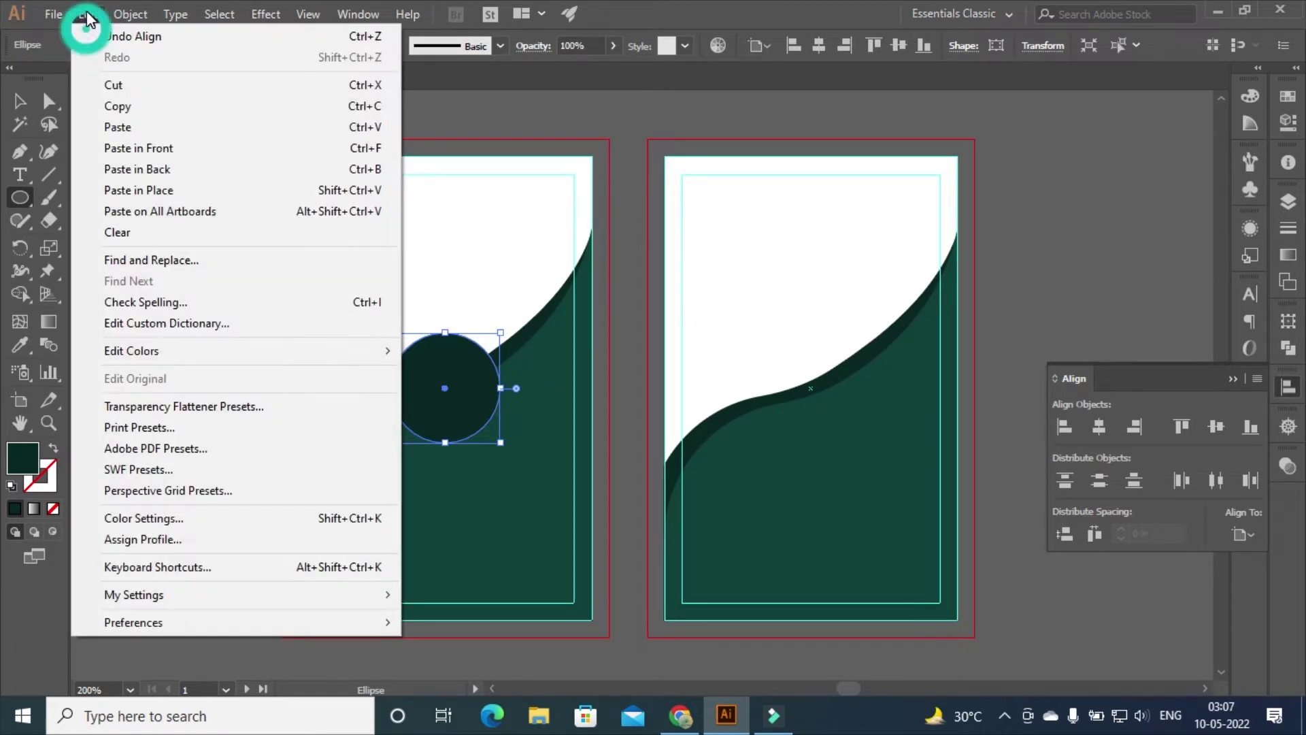
click(136, 190)
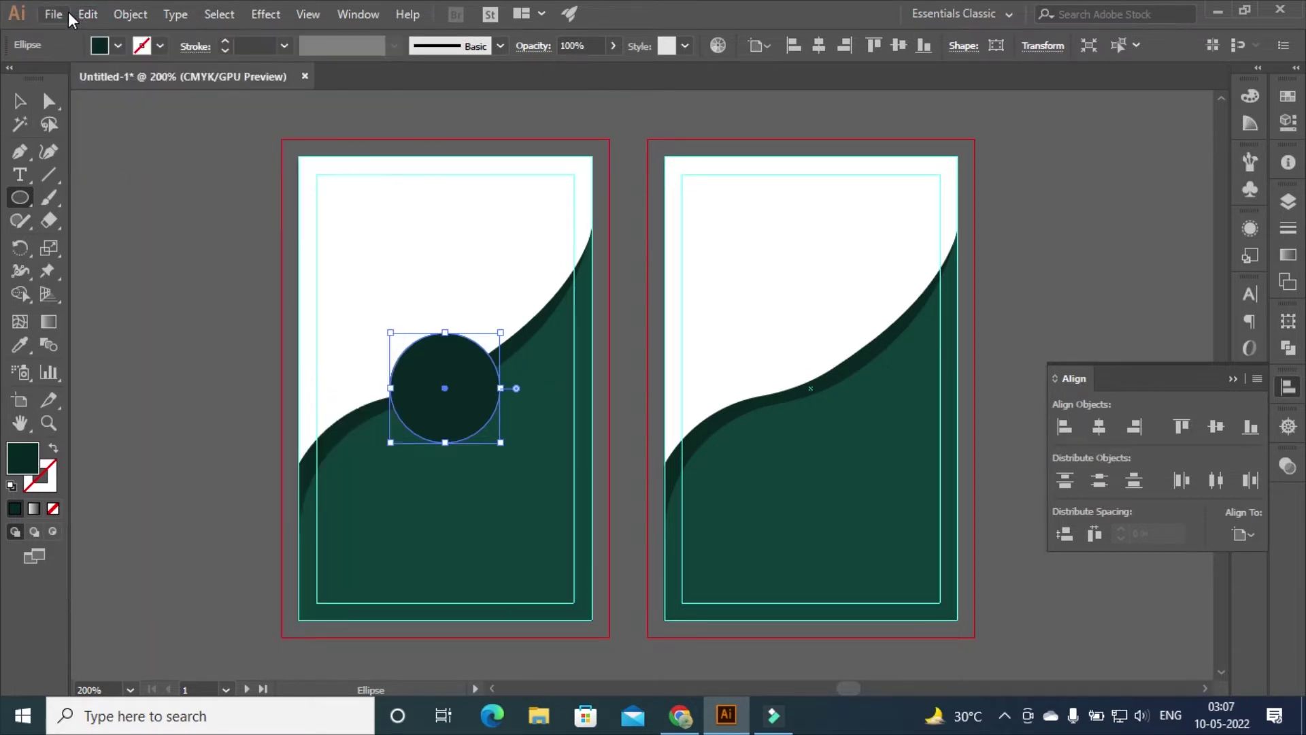
click(67, 12)
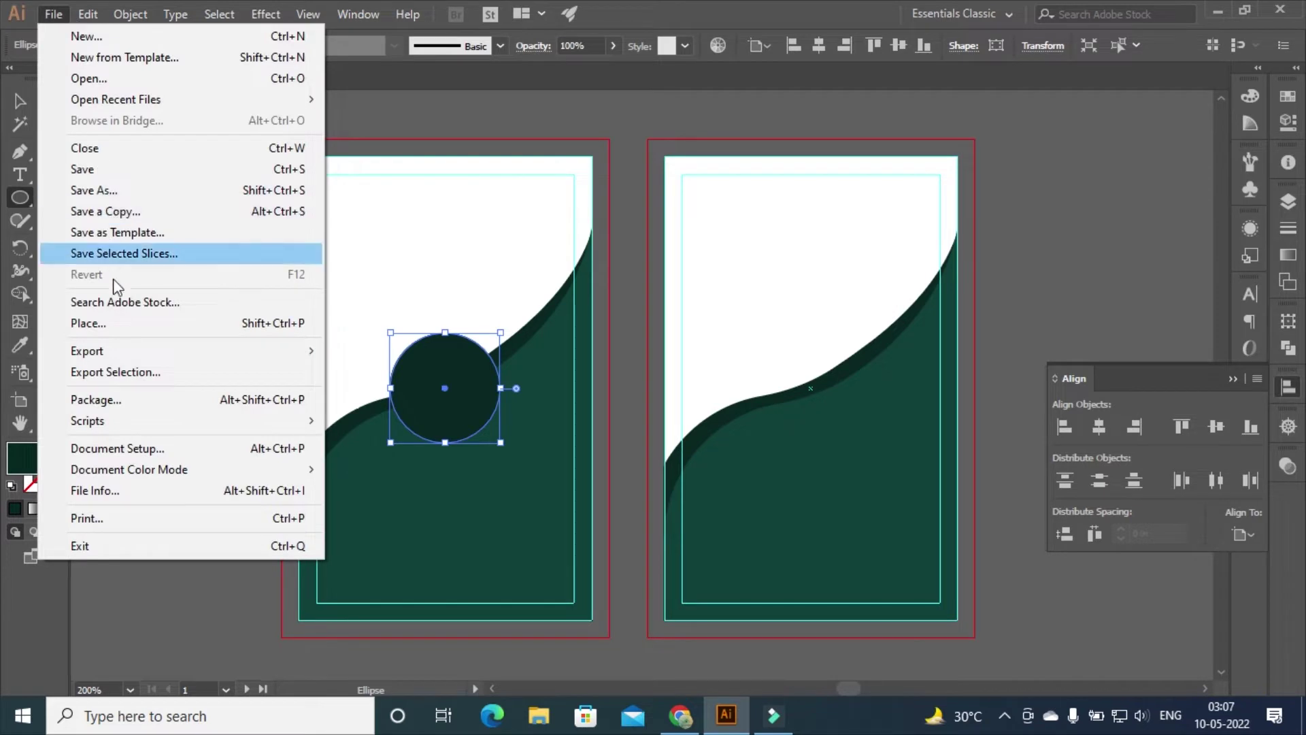
Place the woman-at-laptop photo over the circle and lower its opacity to 40%
click(113, 317)
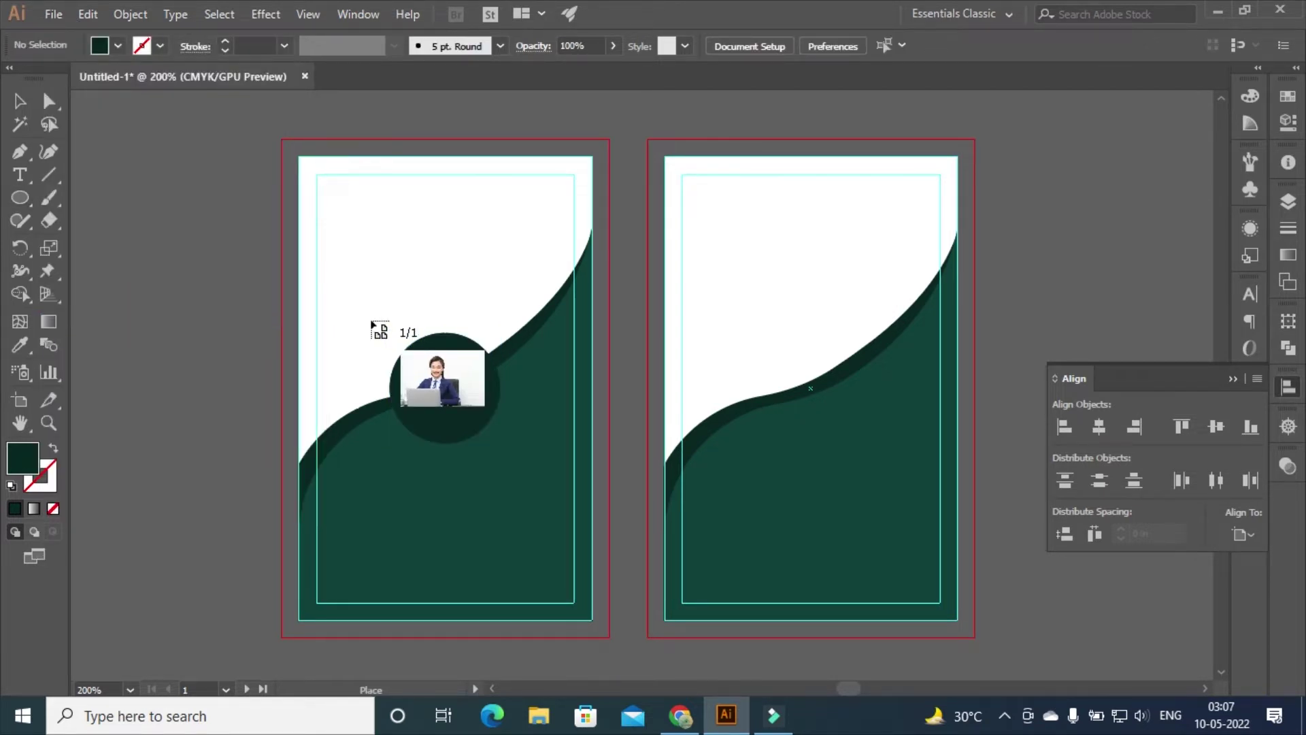
drag(370, 319, 564, 512)
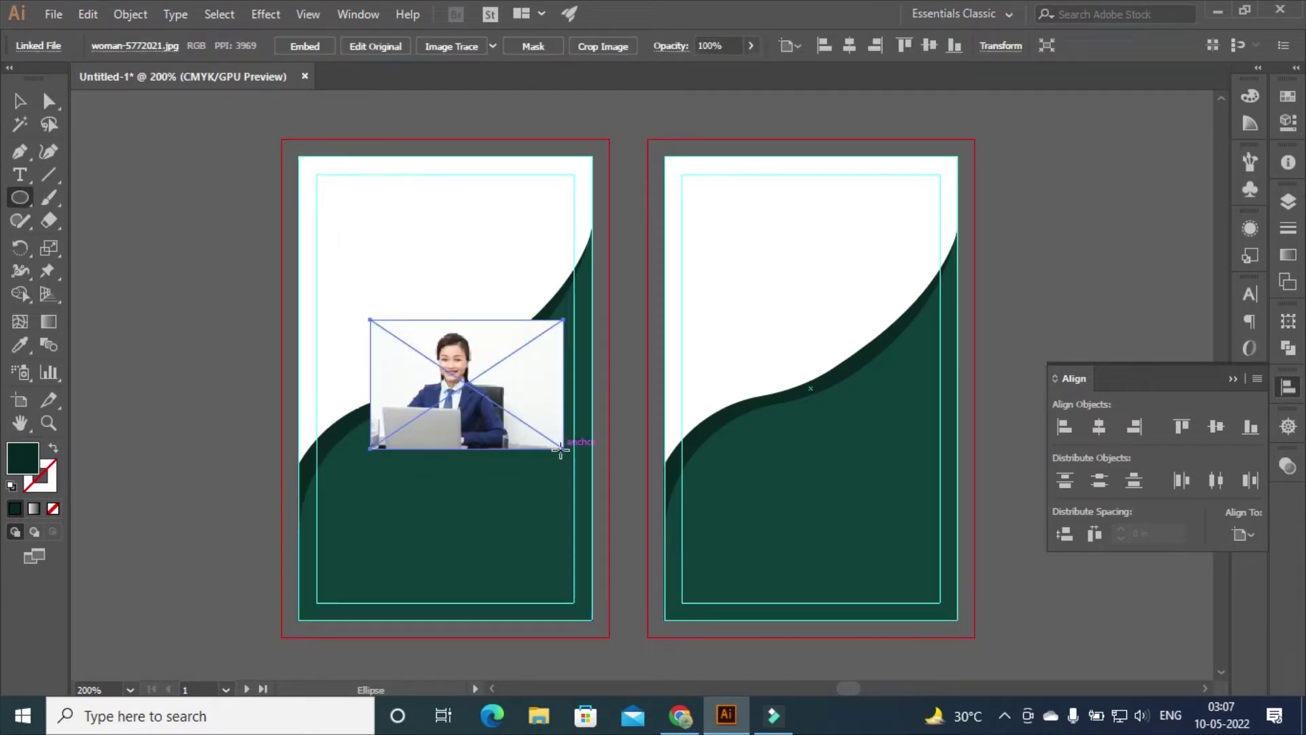
click(1292, 468)
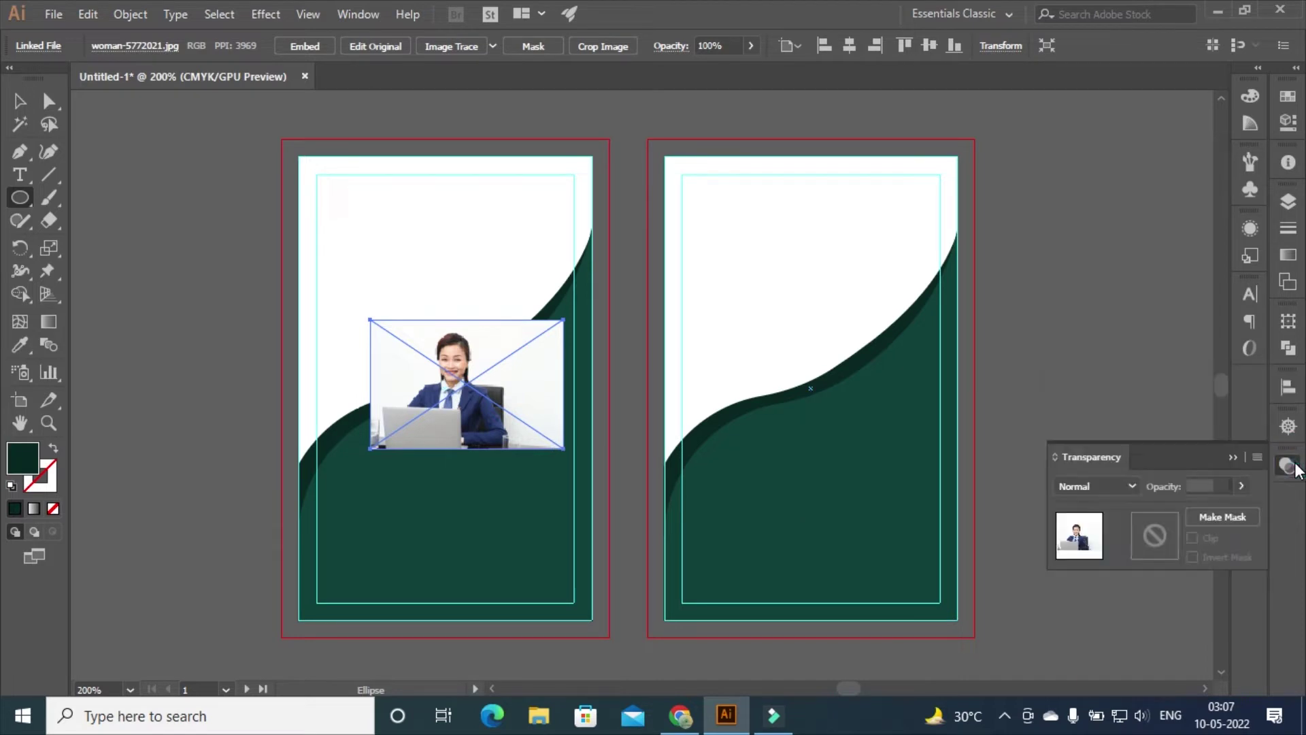
click(1239, 485)
drag(1197, 507, 1198, 507)
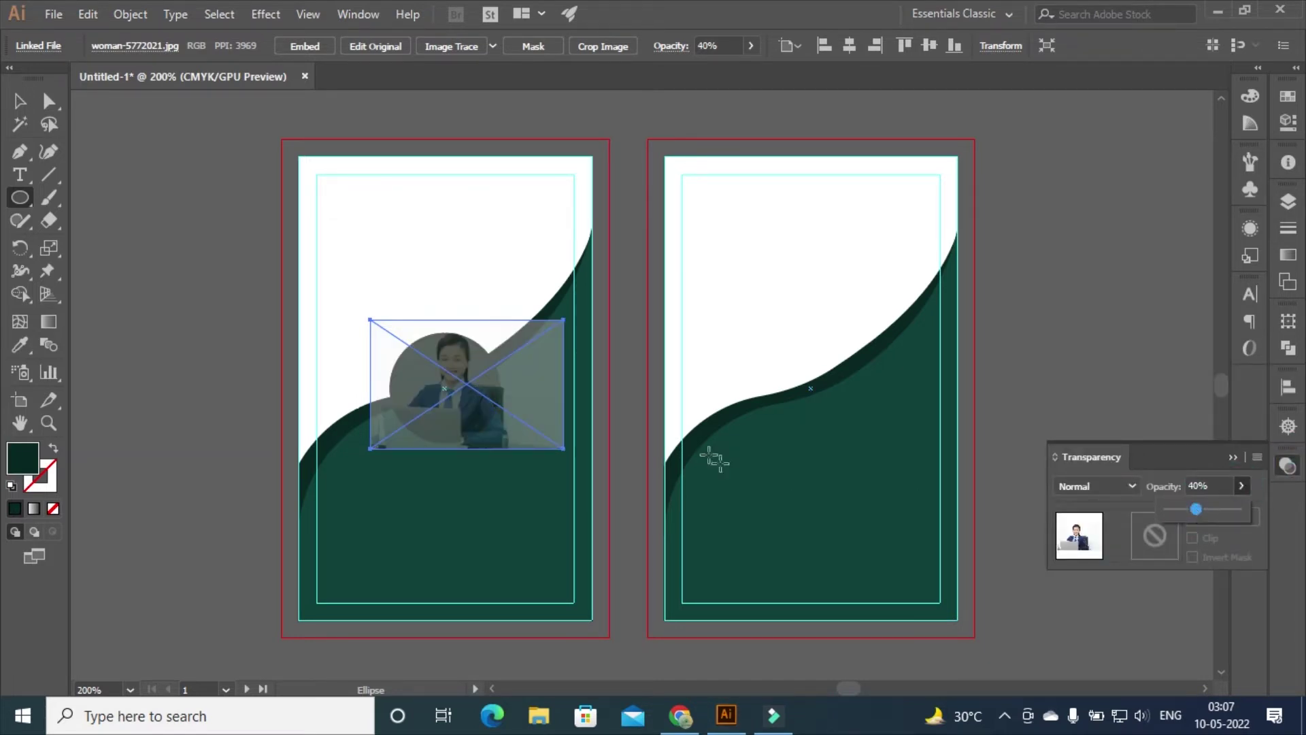
Nudge the photo with the arrow keys until it lines up with the circle
click(19, 101)
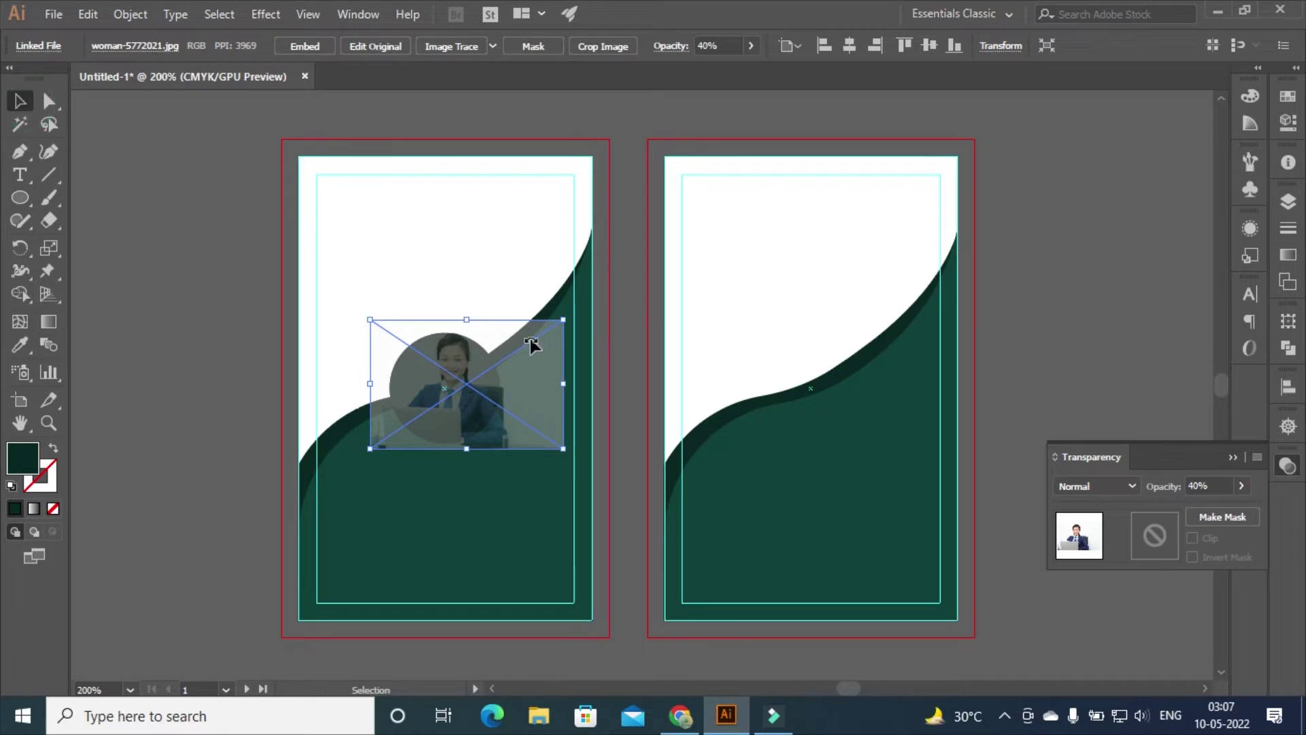
key(Left)
key(Left)
key(Left)
key(Left)
key(Left)
key(Left)
key(Left)
key(Left)
key(Left)
key(Down)
key(Down)
key(Down)
key(Down)
key(Down)
key(Down)
key(Right)
key(Right)
key(Right)
key(Down)
key(Right)
key(Down)
key(Right)
key(Left)
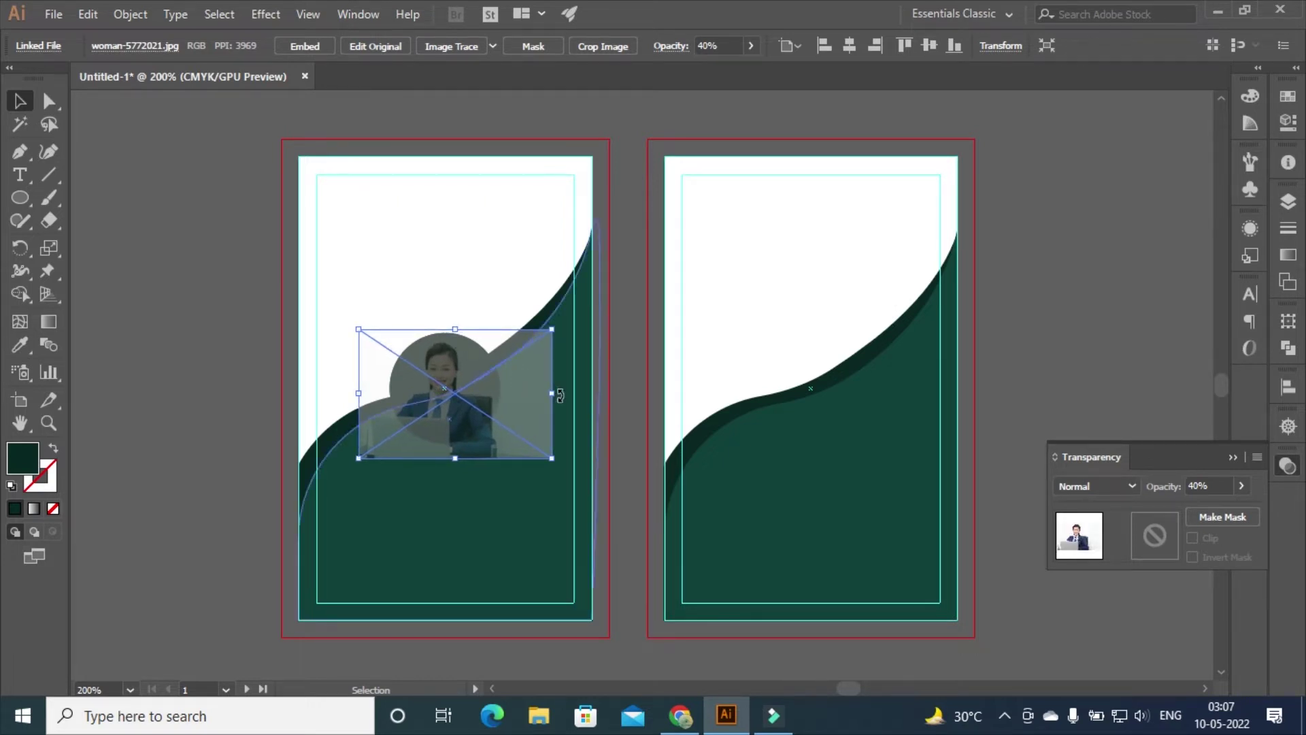
Restore the photo to 100% opacity and embed it in the document
click(1240, 485)
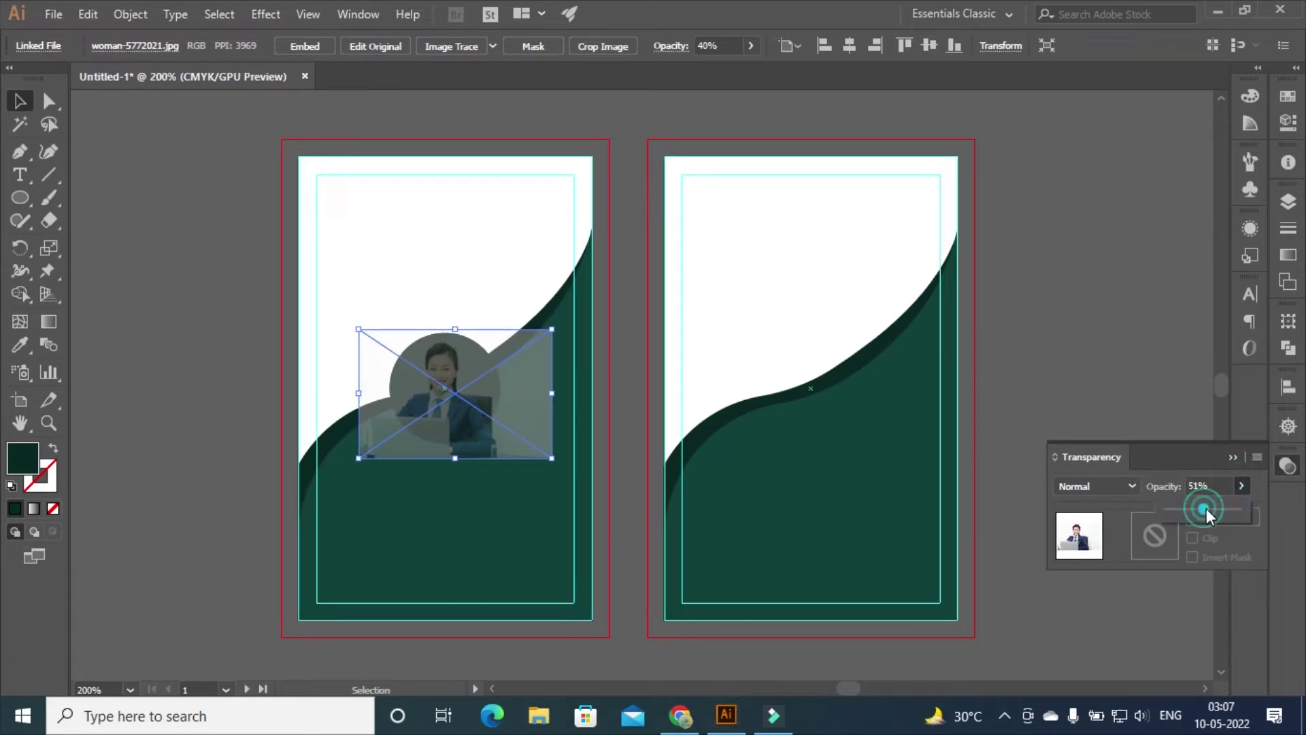
click(300, 47)
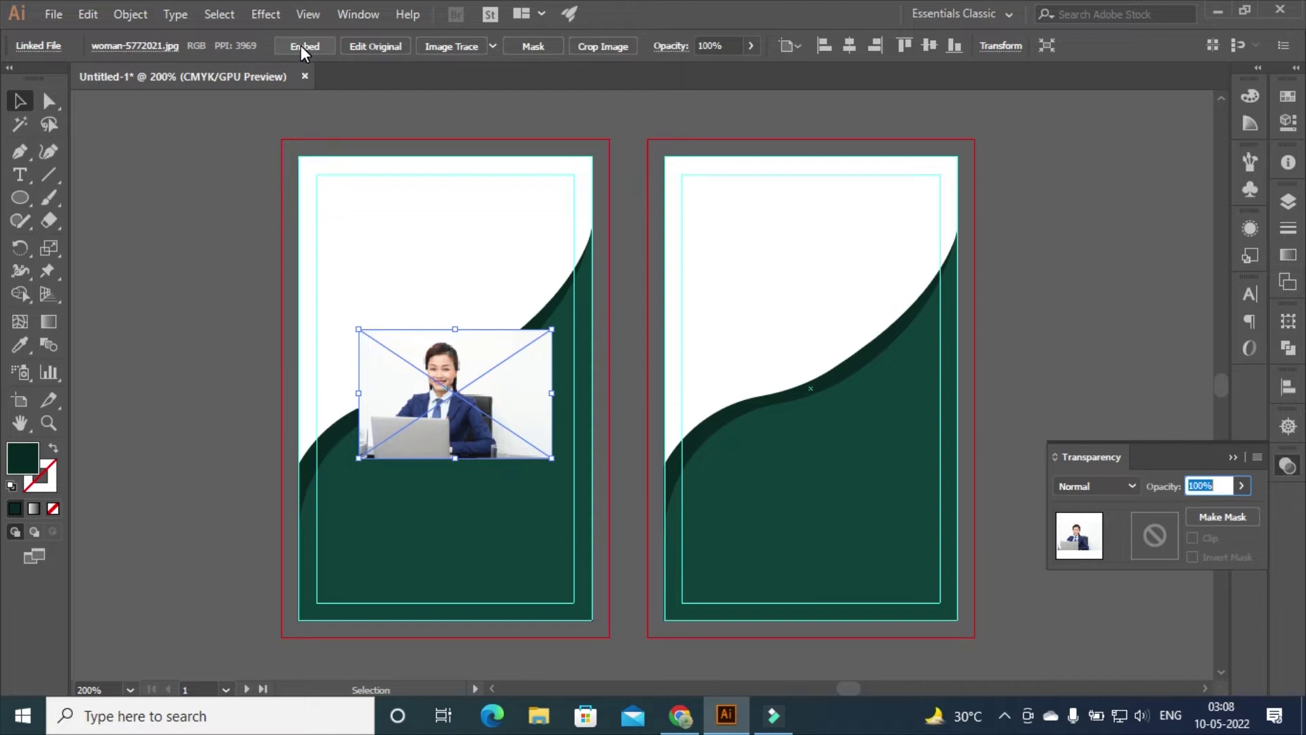
click(308, 45)
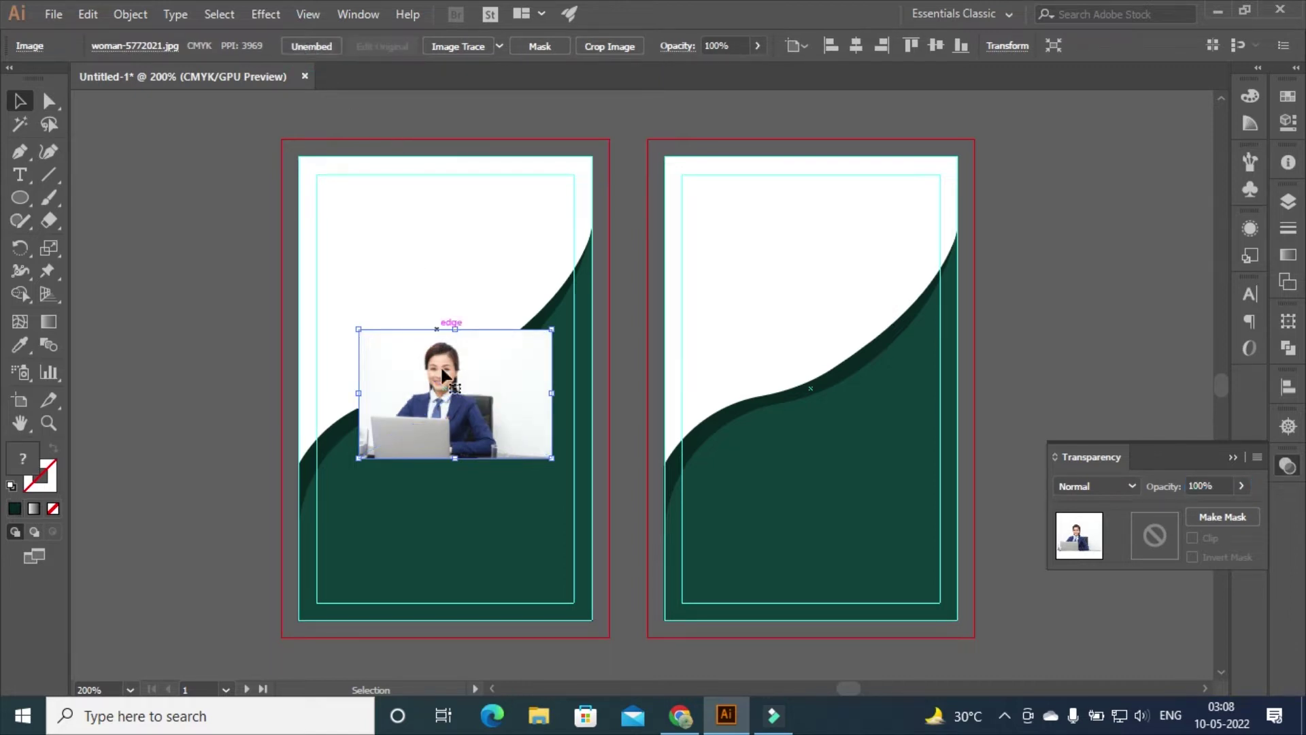
Send the photo behind the circle and clip it into the circle as a round portrait
right_click(422, 374)
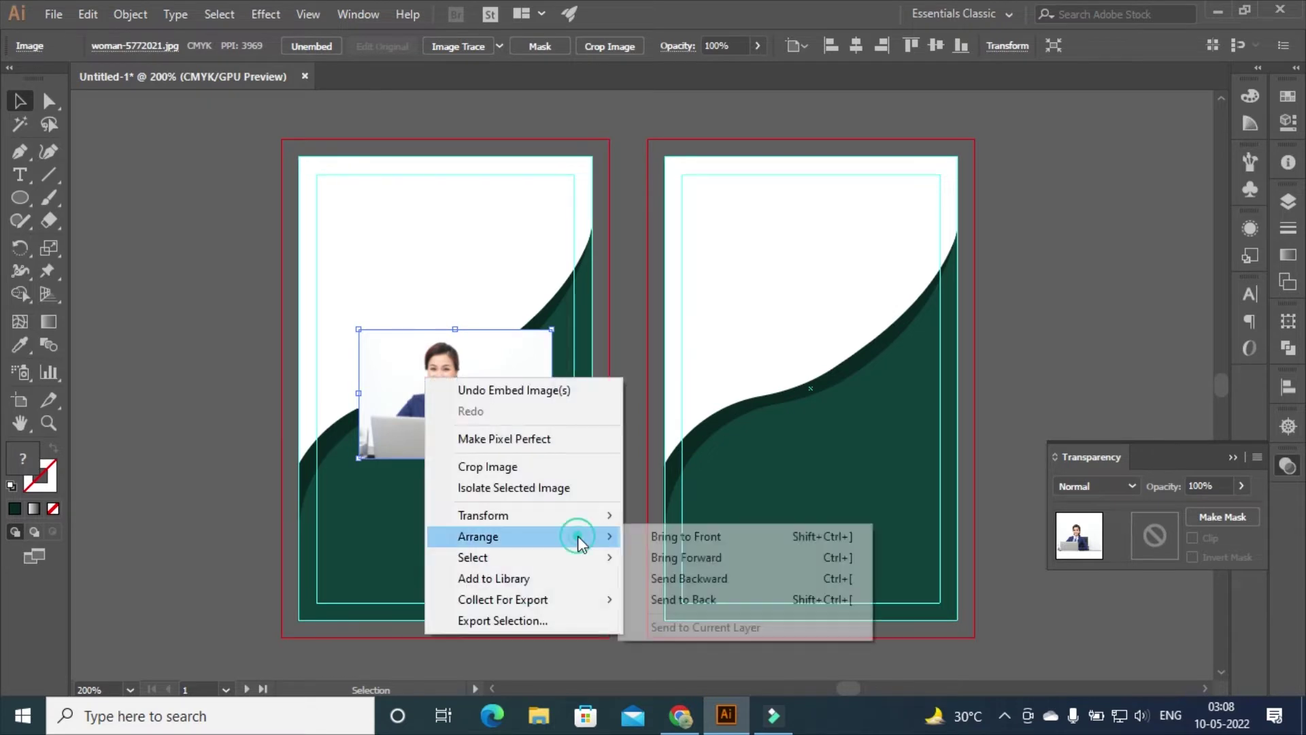
click(703, 582)
shift+click(459, 375)
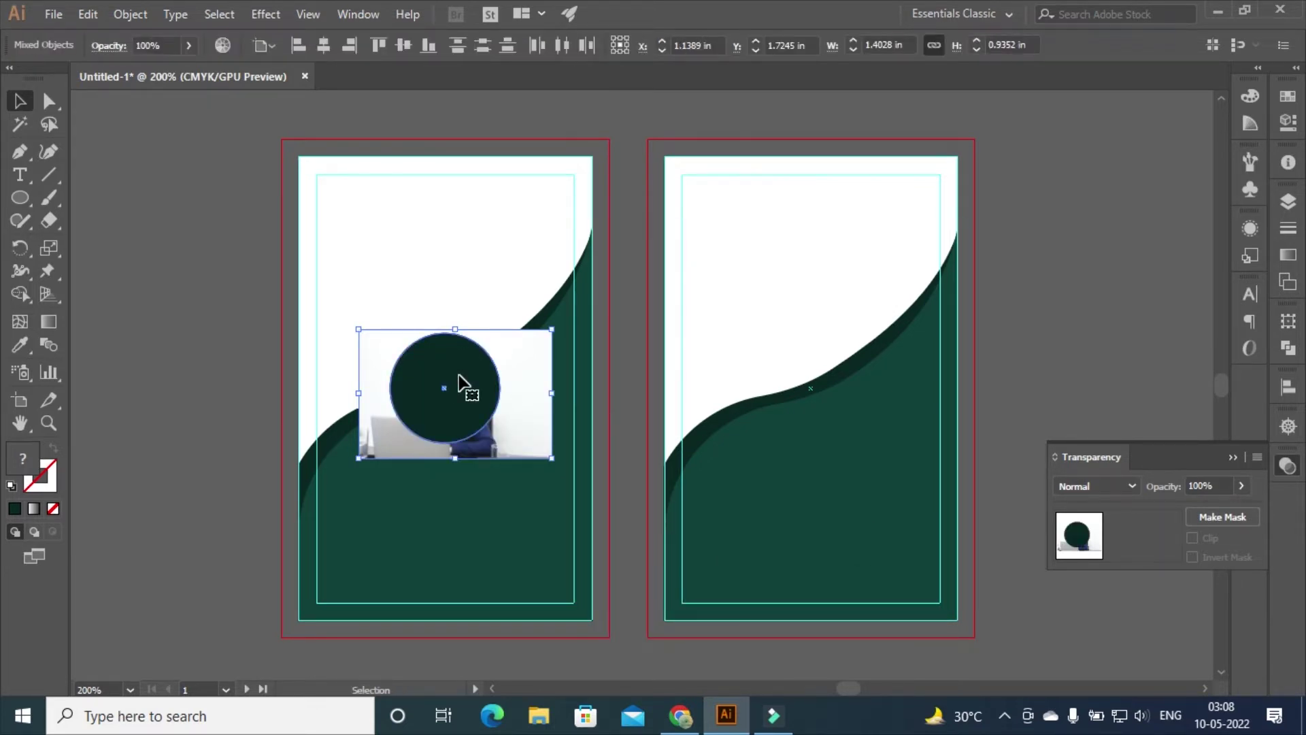
right_click(479, 393)
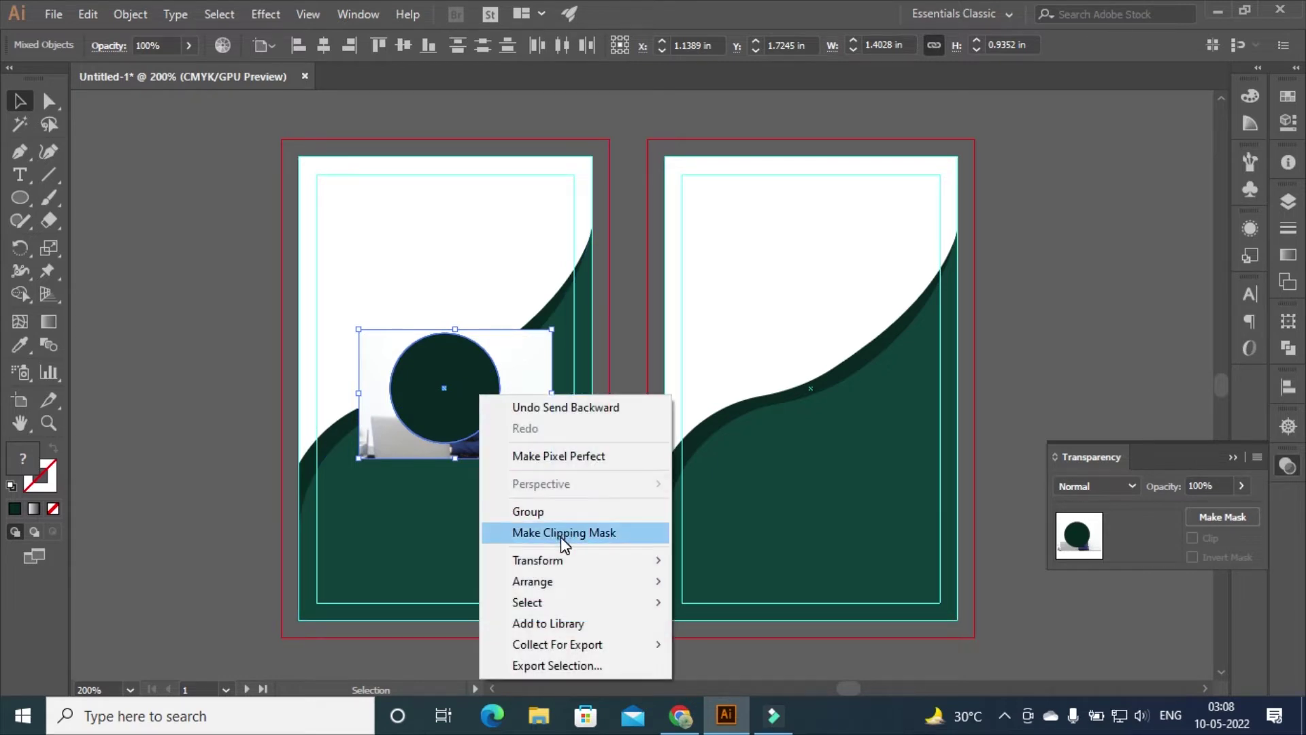
click(560, 533)
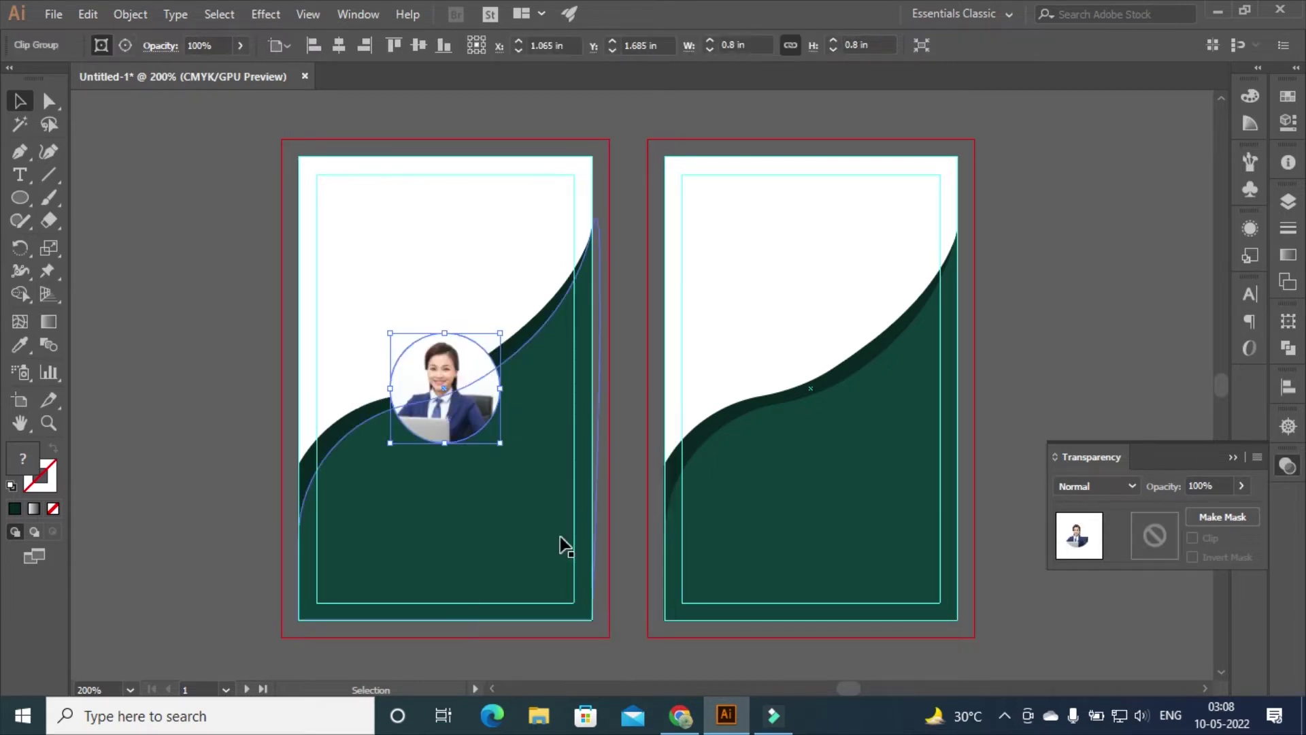
right_click(478, 390)
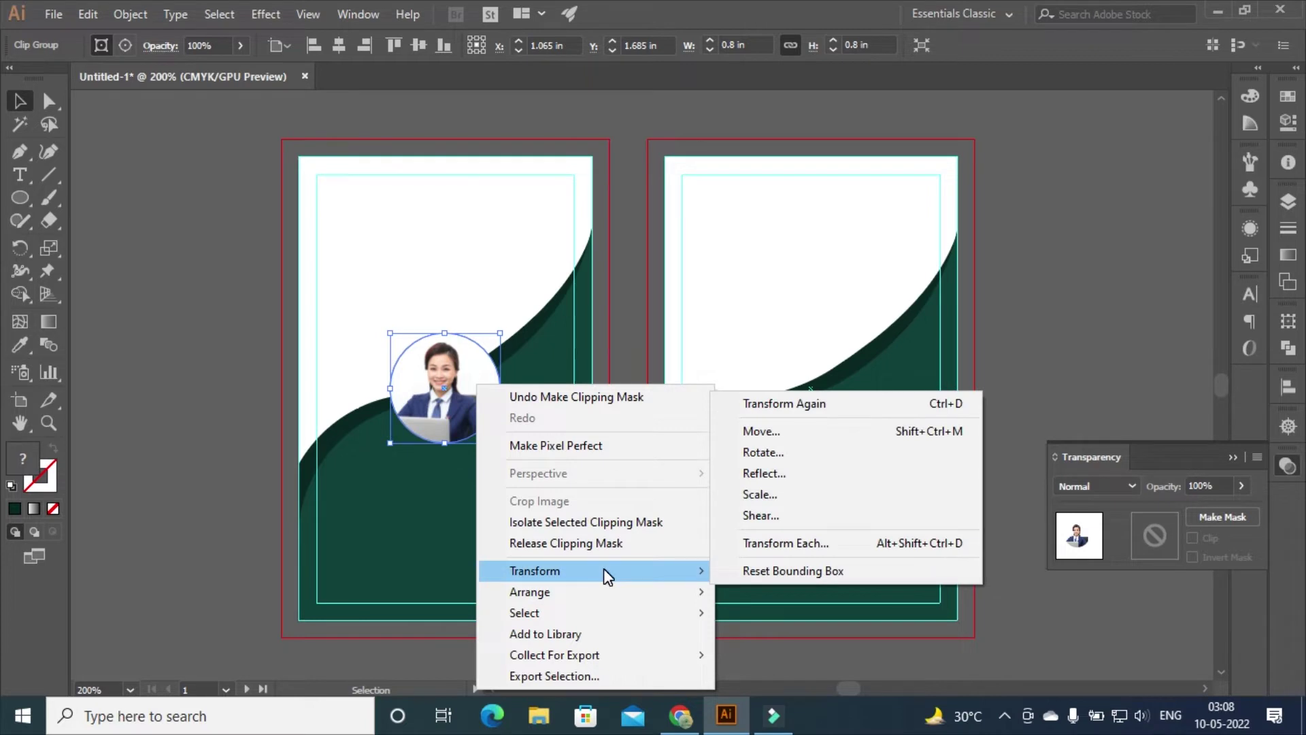
mouse_move(571, 592)
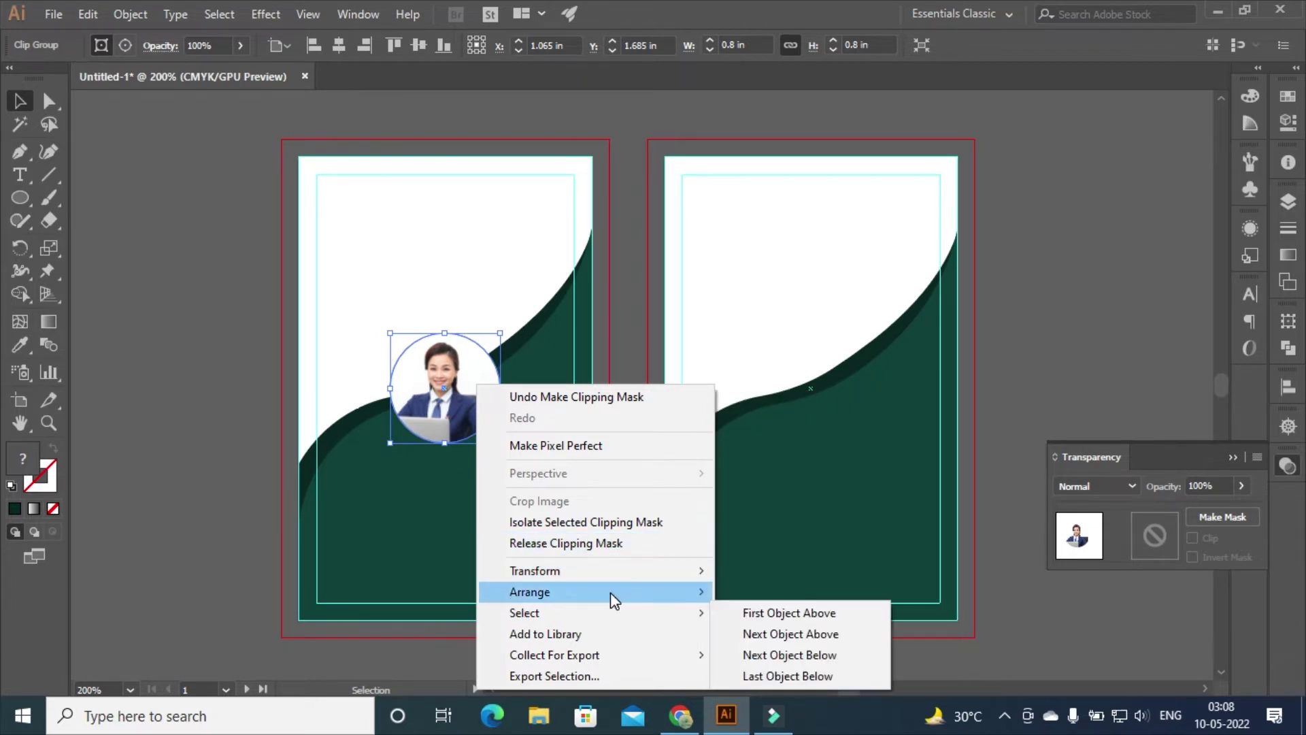
Send the round photo back a level and remove the fill from the duplicate top circle
click(745, 636)
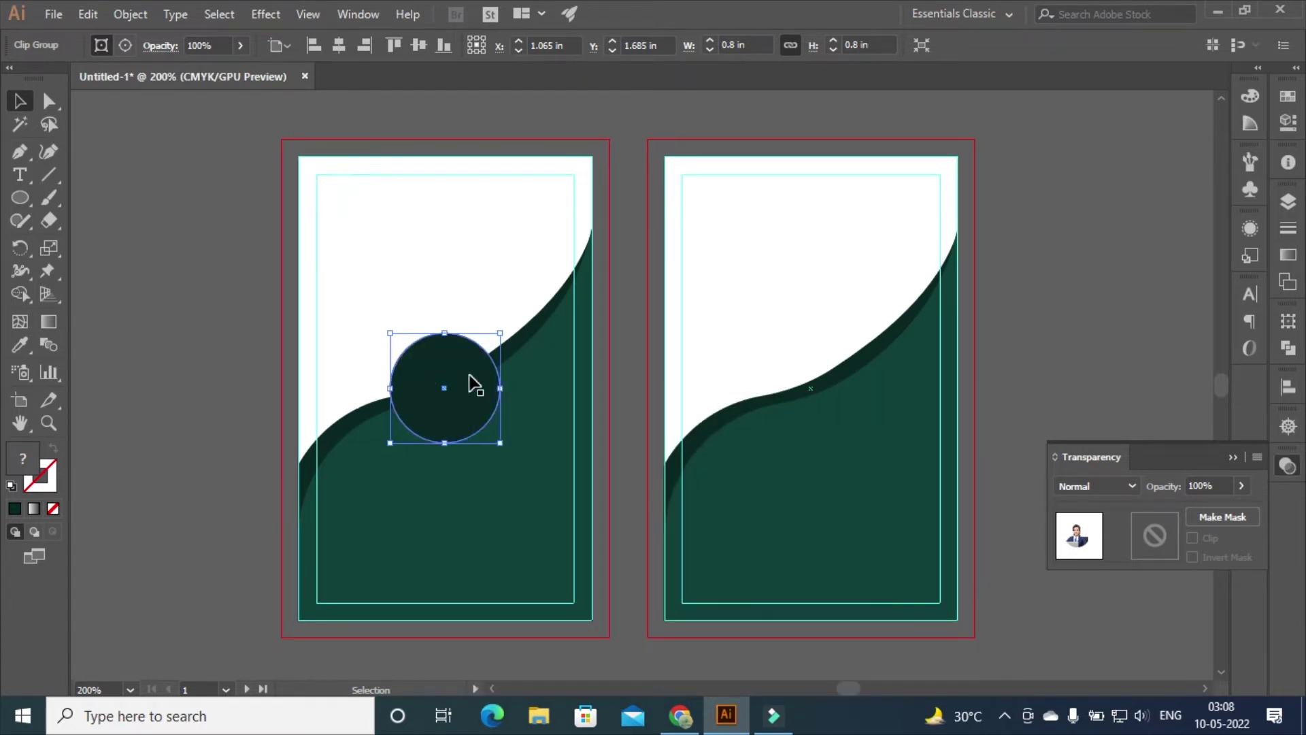
click(1287, 96)
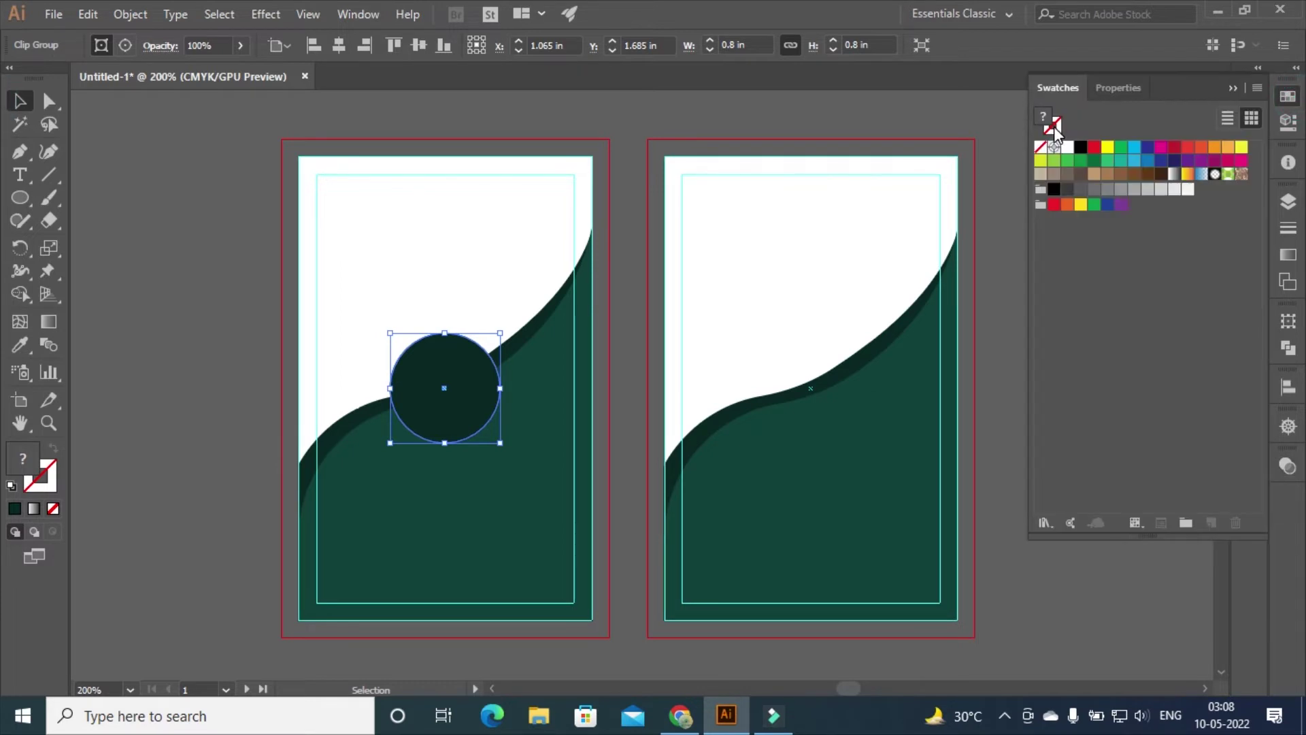
click(391, 375)
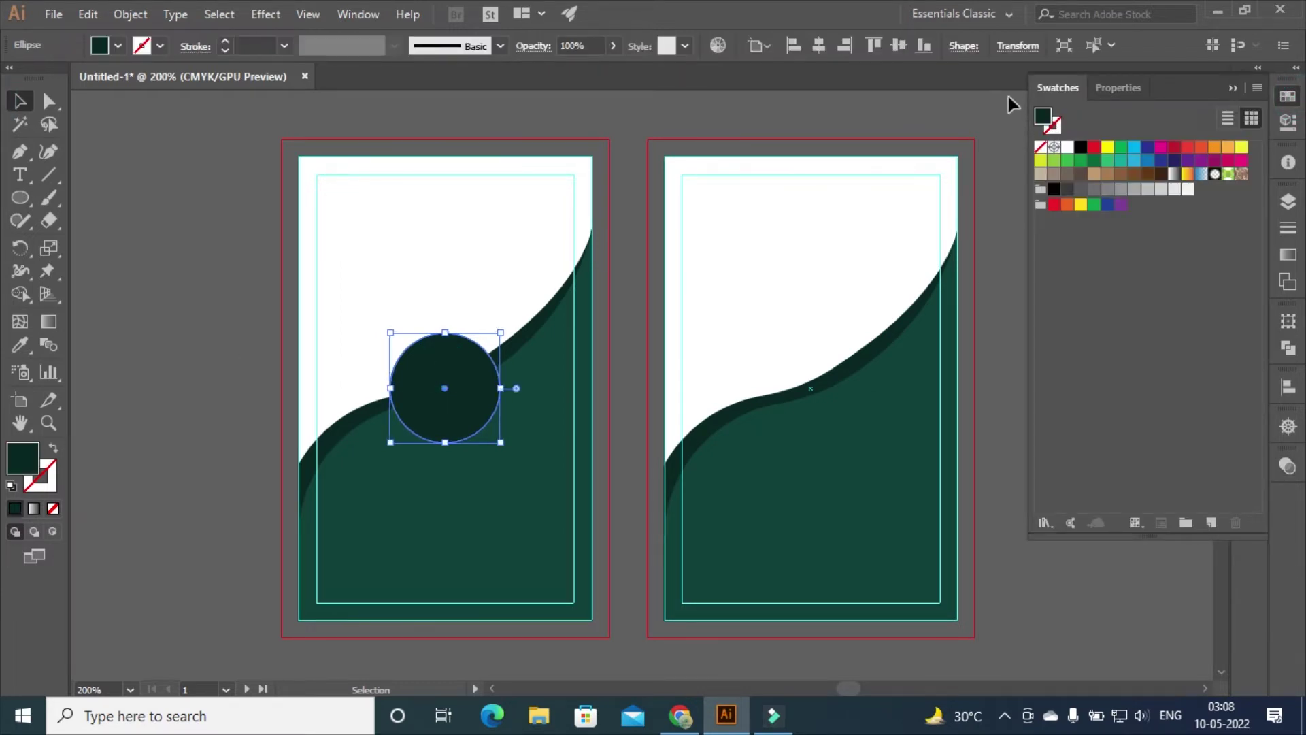
click(1042, 116)
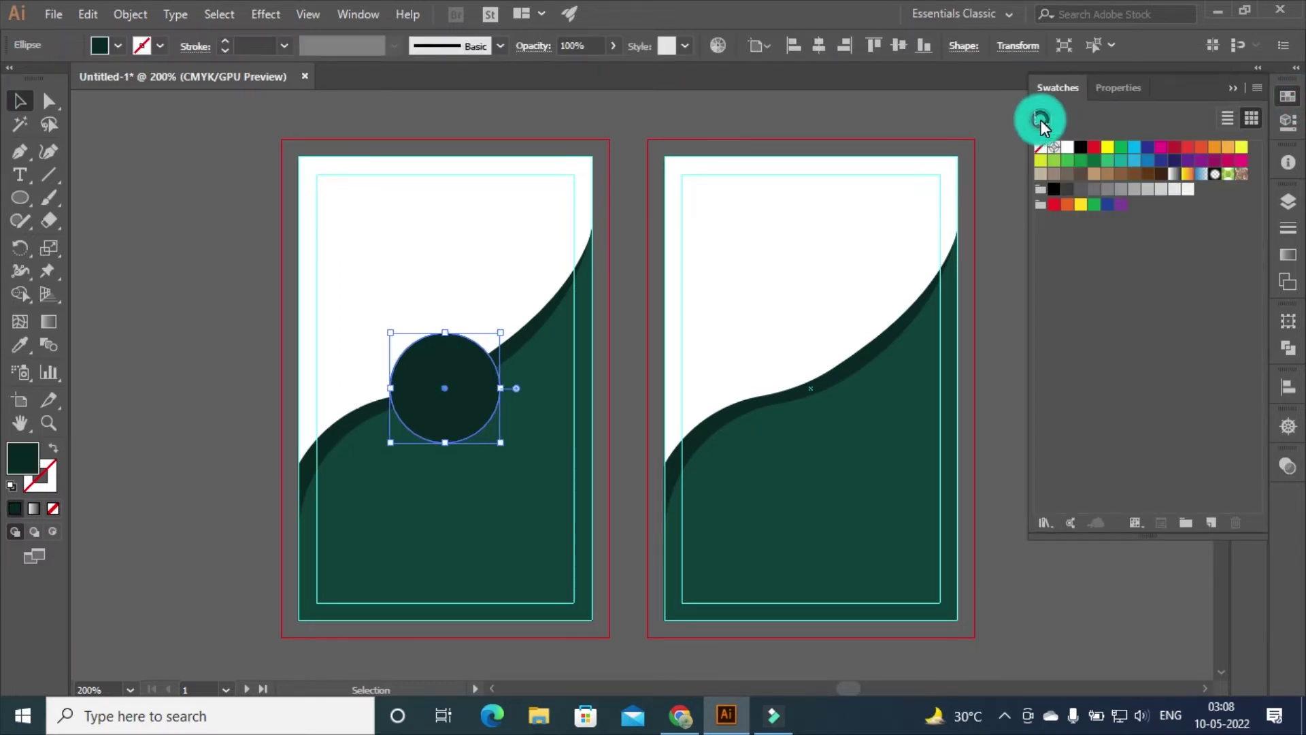
click(1046, 119)
click(1045, 117)
click(1040, 147)
Give the top circle a dark grey #4C5958 outline around the portrait
click(1053, 126)
double_click(1053, 128)
text(#4C5958)
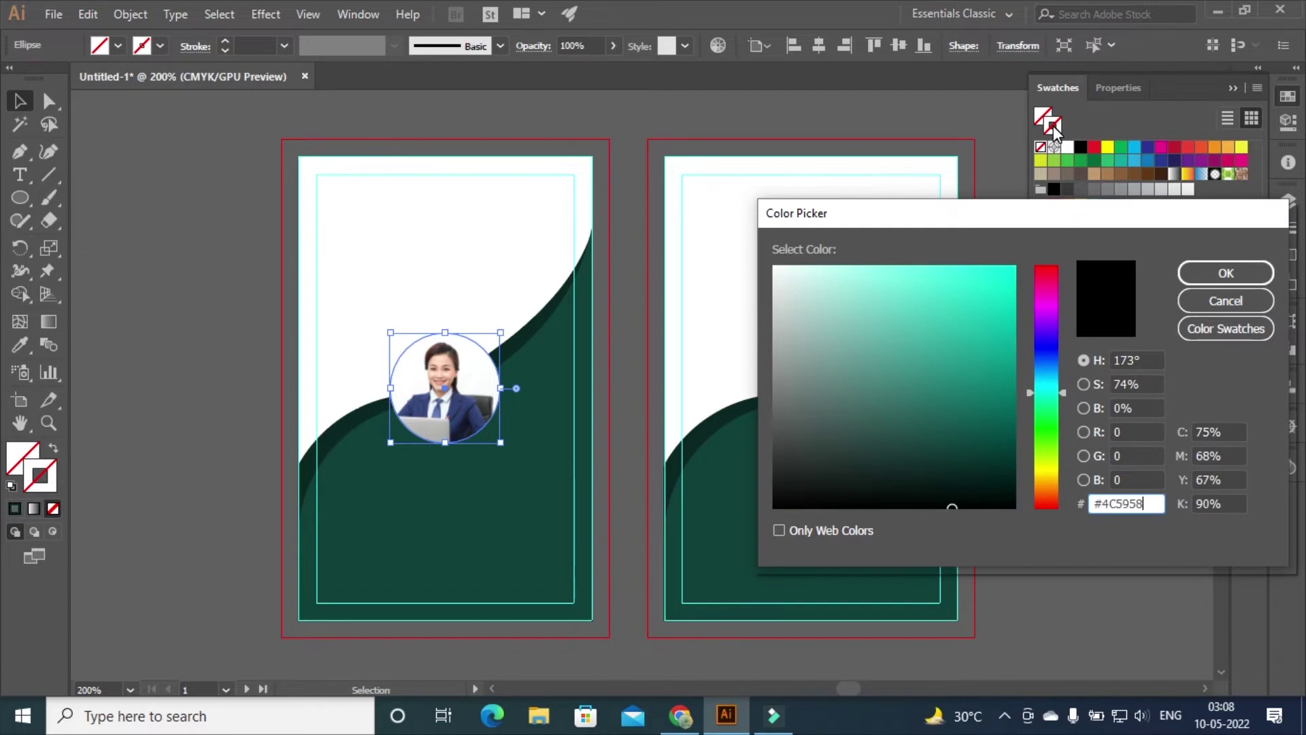
click(1225, 273)
click(107, 174)
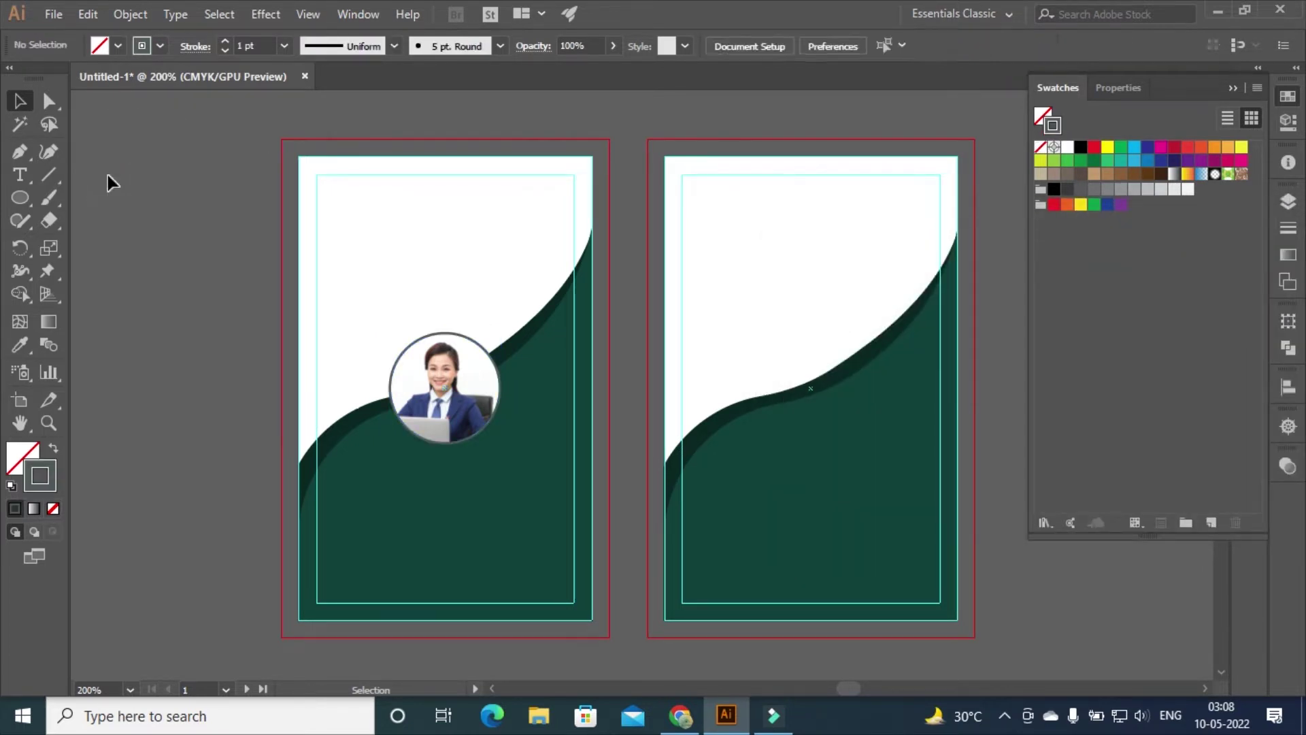
click(471, 500)
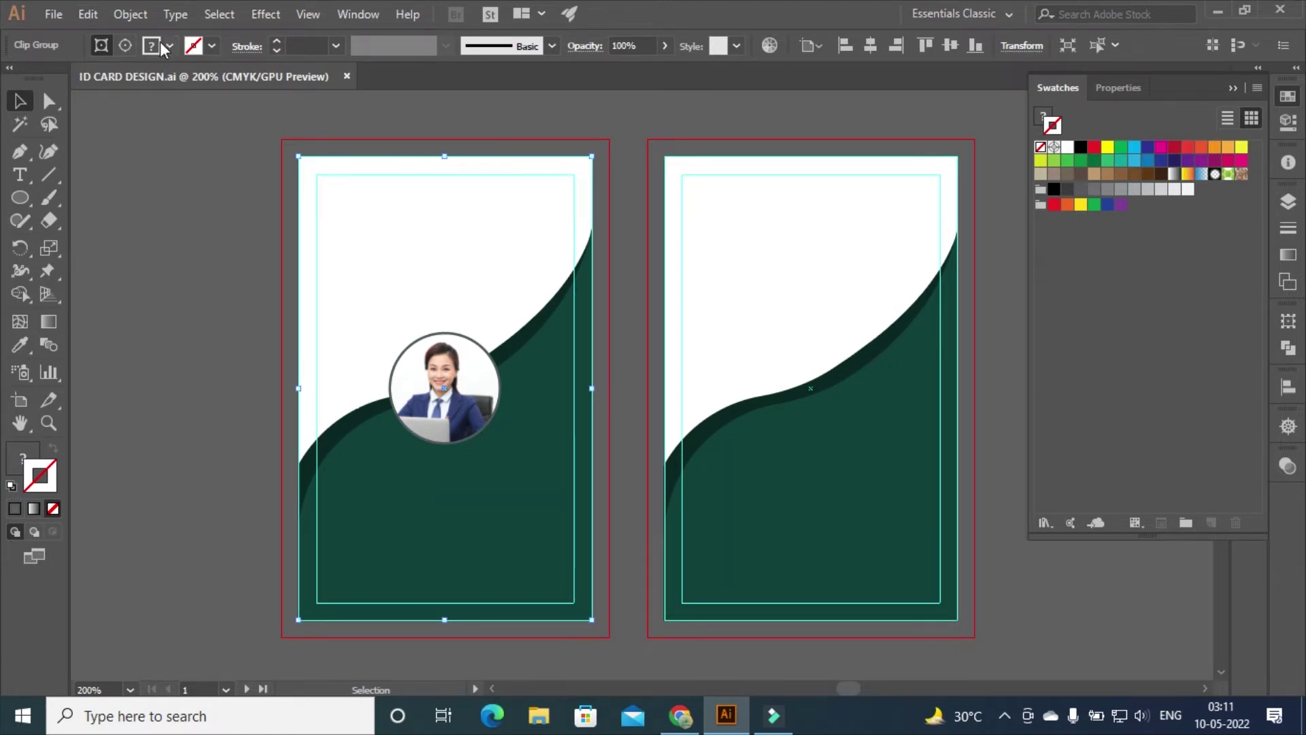
Duplicate the green wave artwork on the front card with Copy and Paste in Place
click(89, 14)
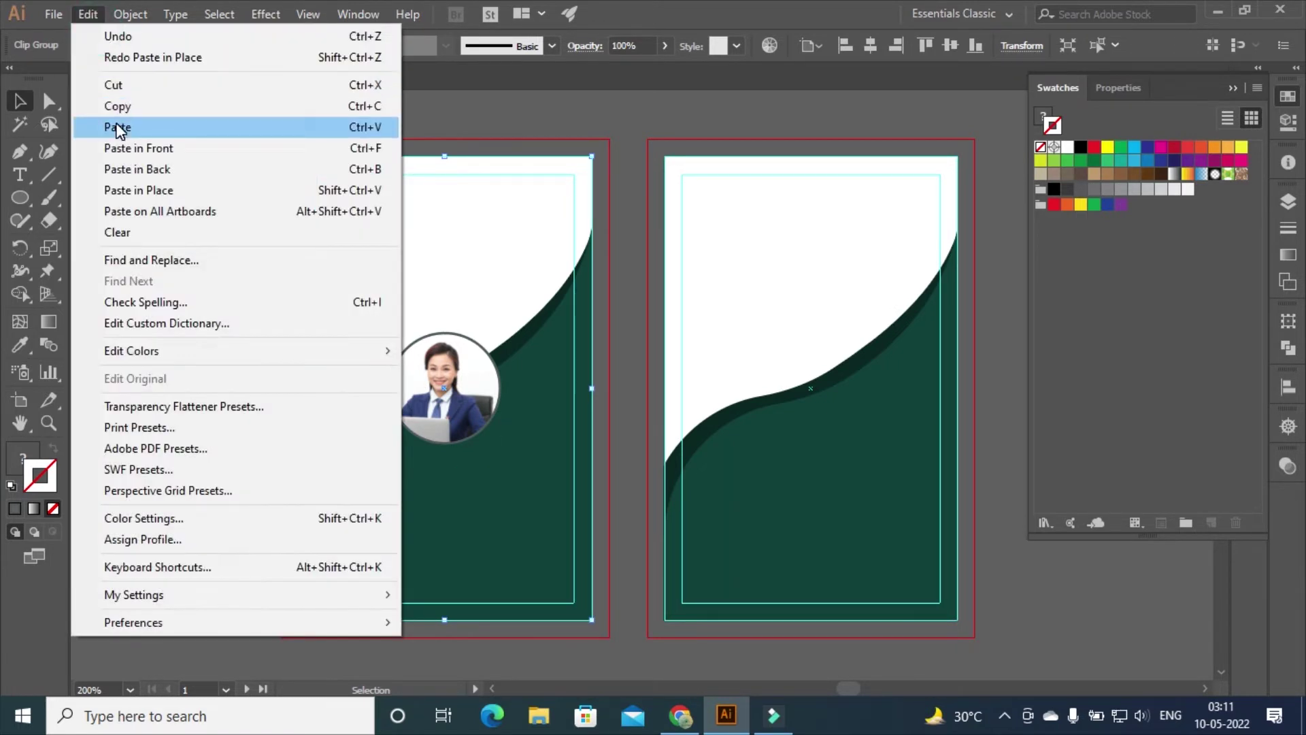
click(125, 106)
click(88, 14)
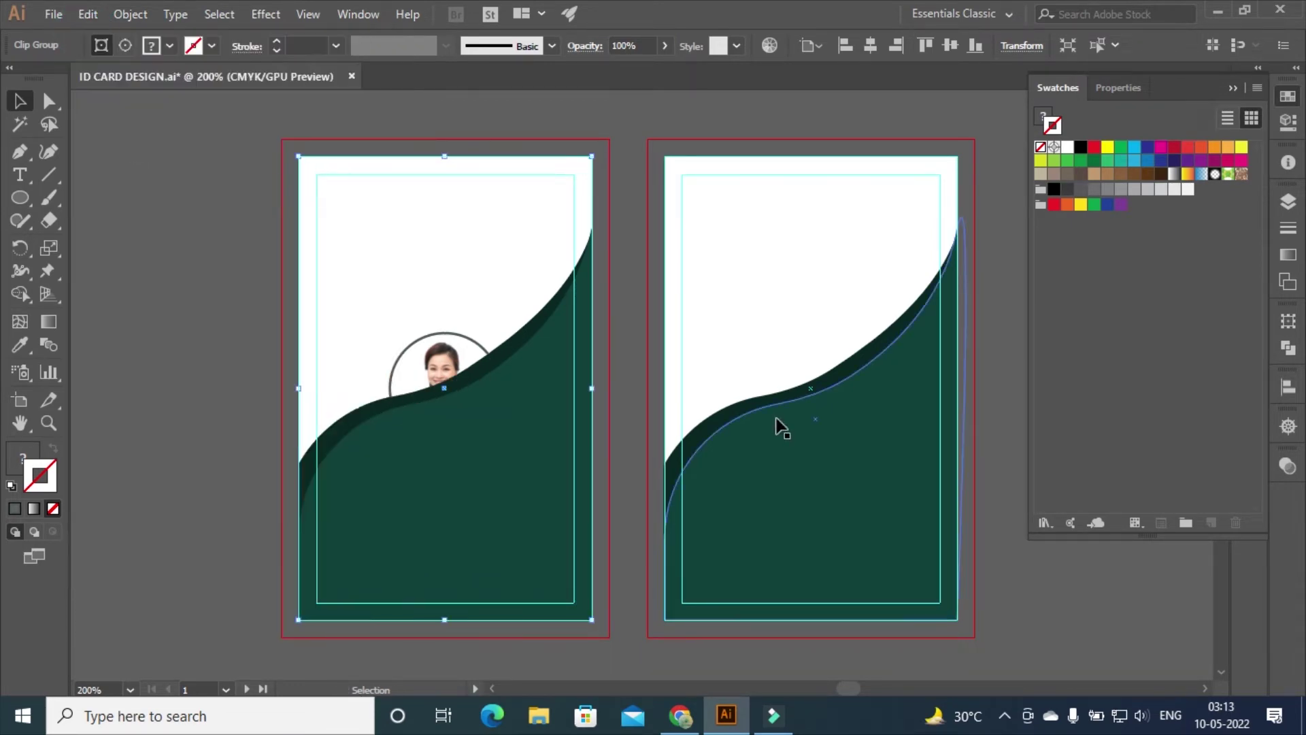
Rotate the pasted wave copy 180° and drag it up-left toward the card's corner
right_click(562, 439)
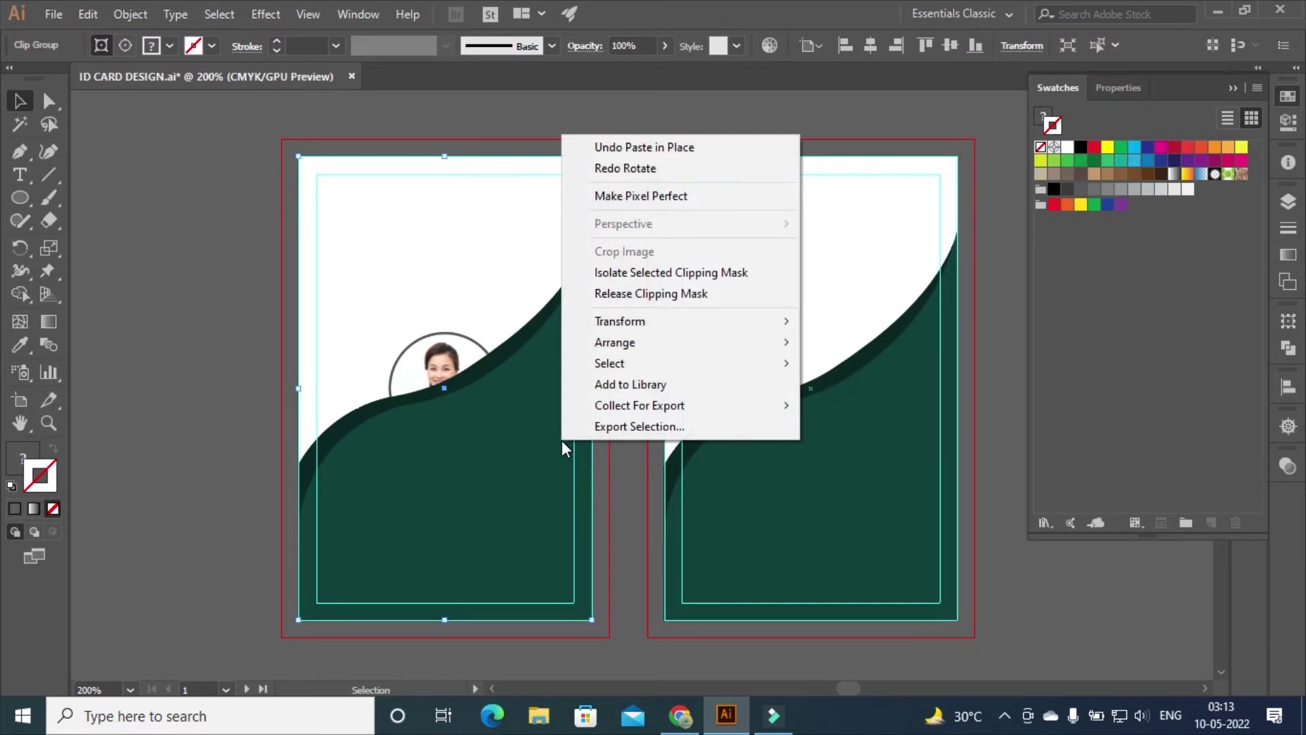
mouse_move(653, 321)
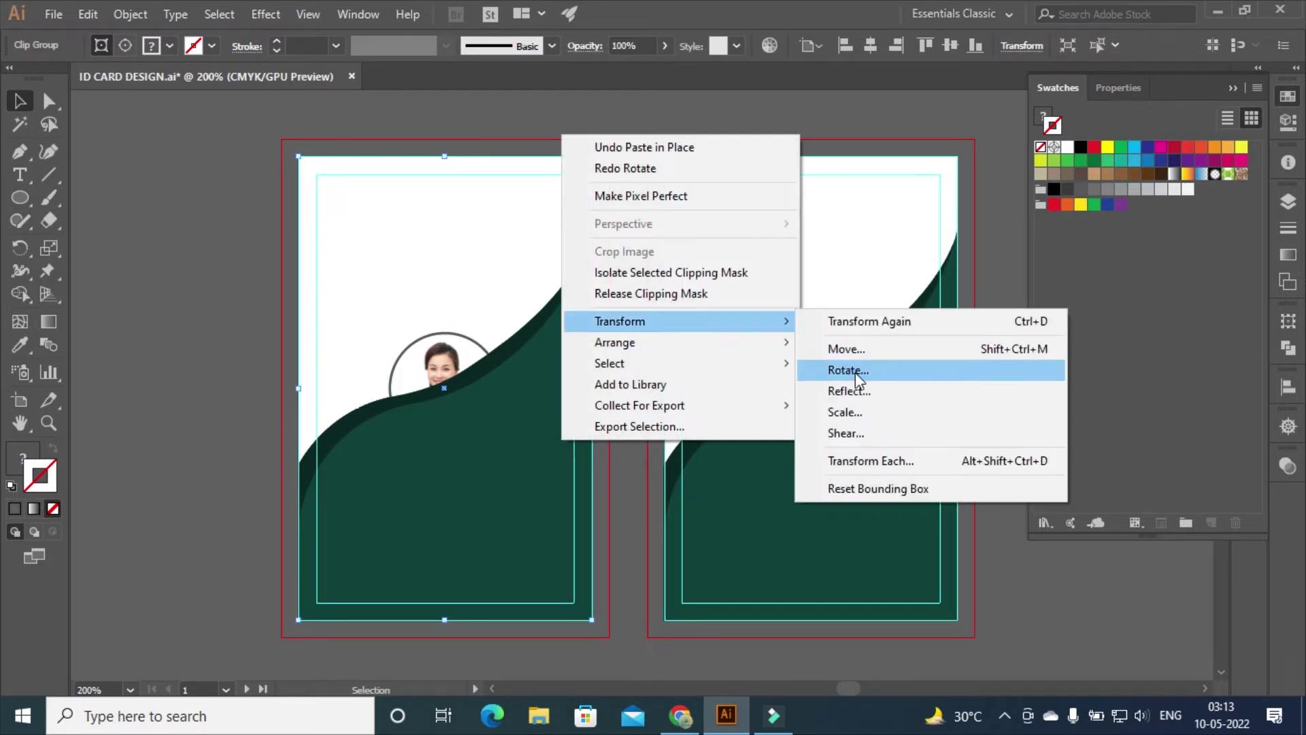
click(860, 372)
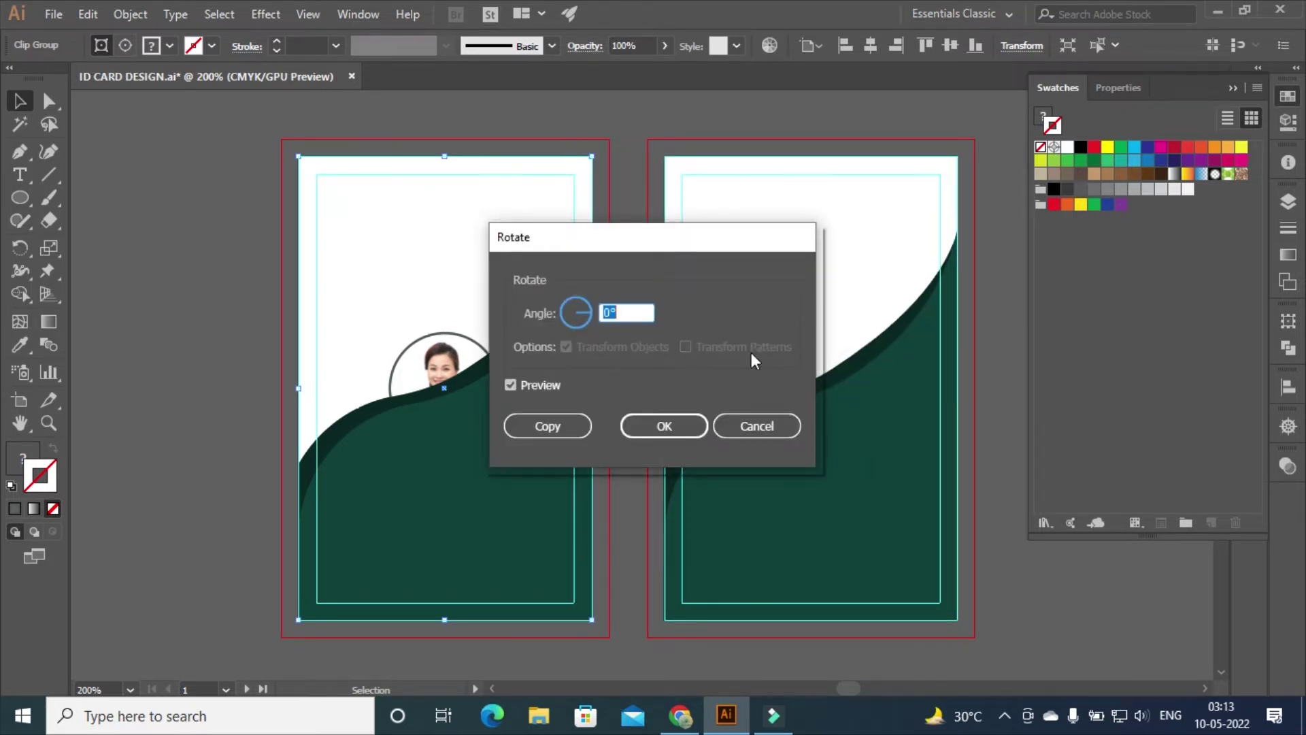
mouse_move(590, 310)
mouse_down()
mouse_move(574, 328)
mouse_move(557, 316)
mouse_up()
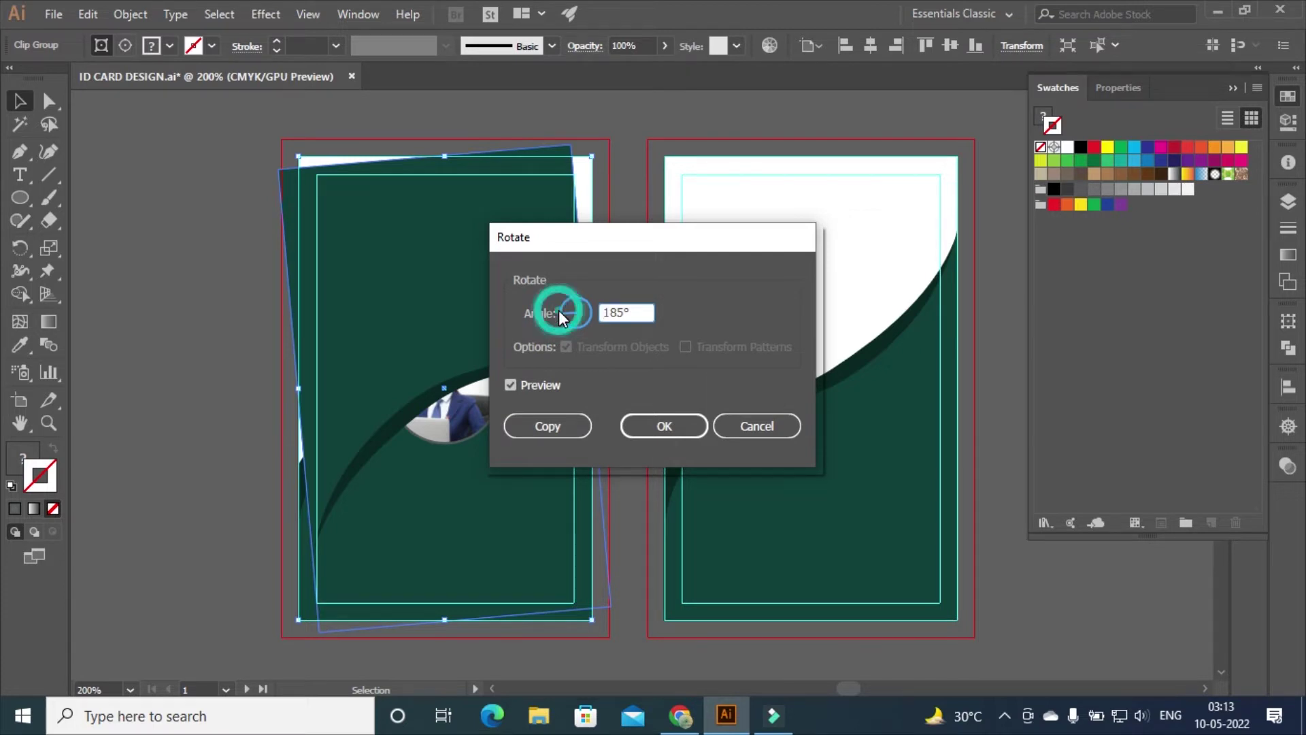
click(560, 312)
drag(560, 312, 564, 313)
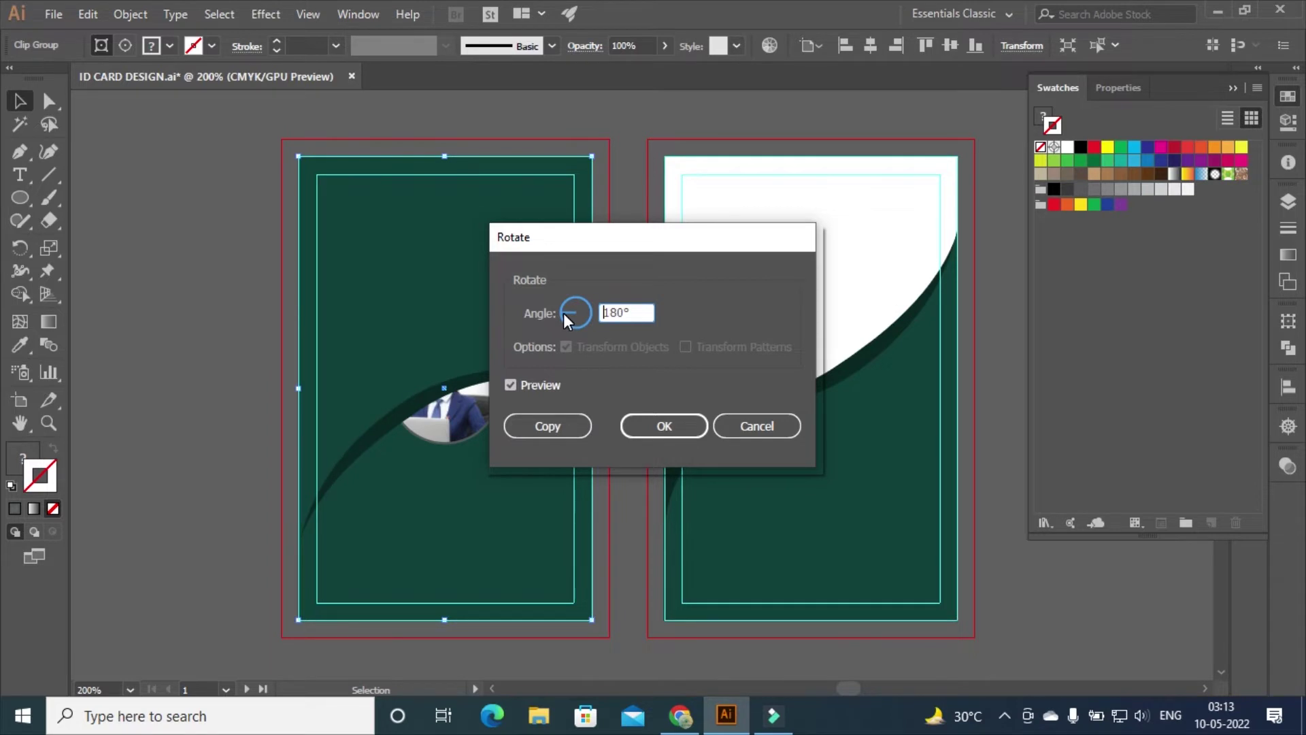
click(637, 314)
drag(637, 315, 584, 322)
text(10)
key(Return)
mouse_move(411, 277)
mouse_down()
mouse_move(338, 199)
mouse_move(351, 166)
mouse_up()
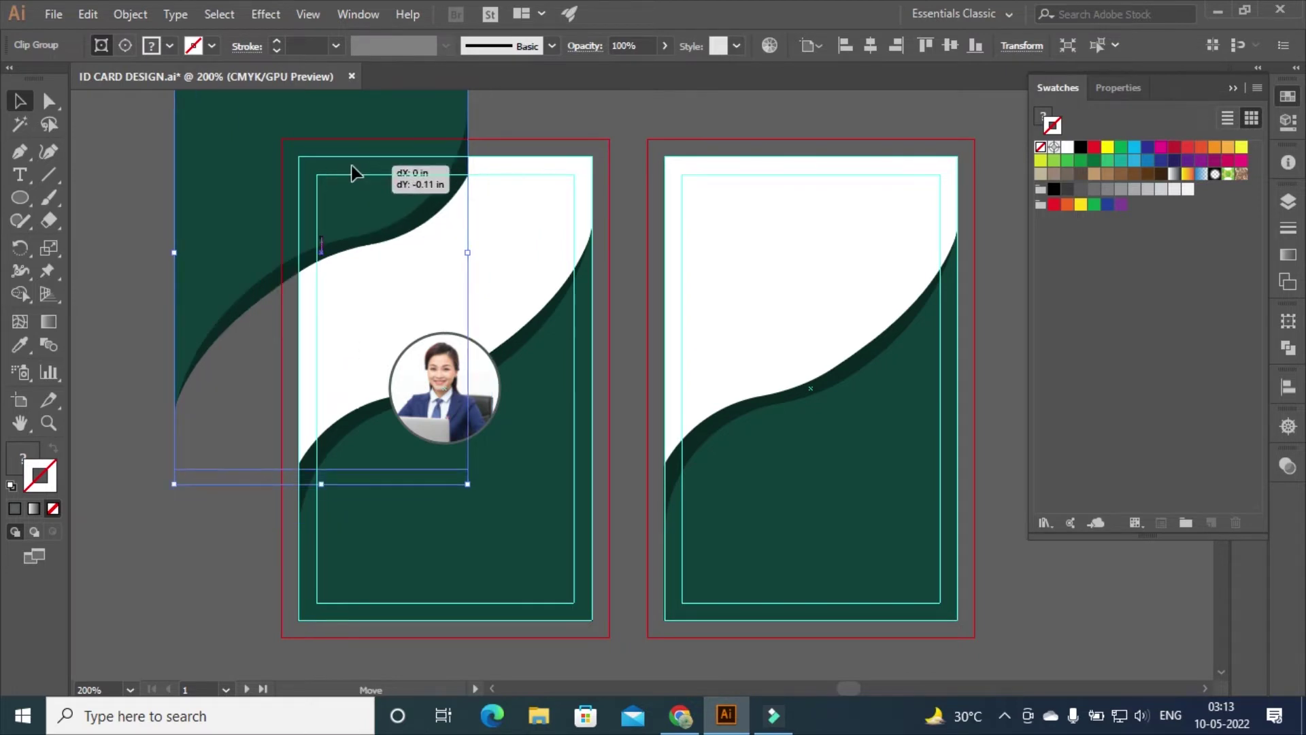
Draw a rectangle covering the whole front card
click(351, 164)
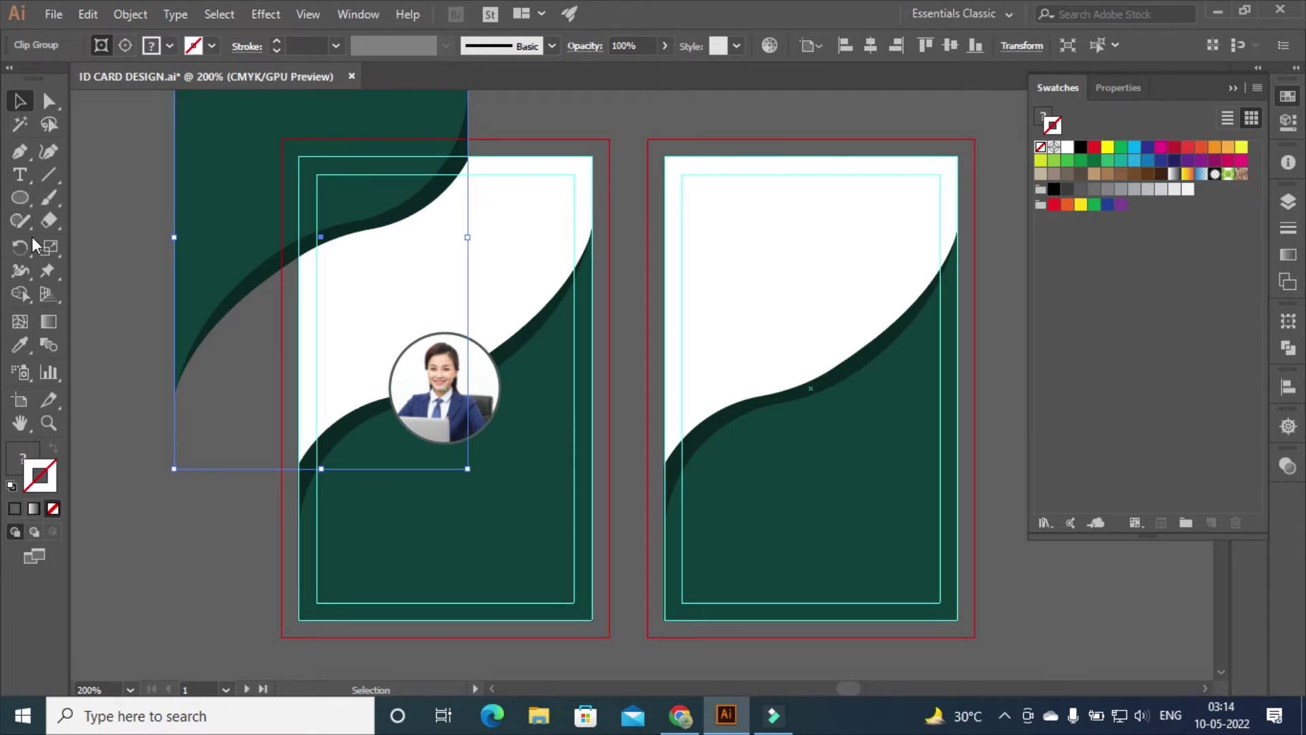
click(30, 202)
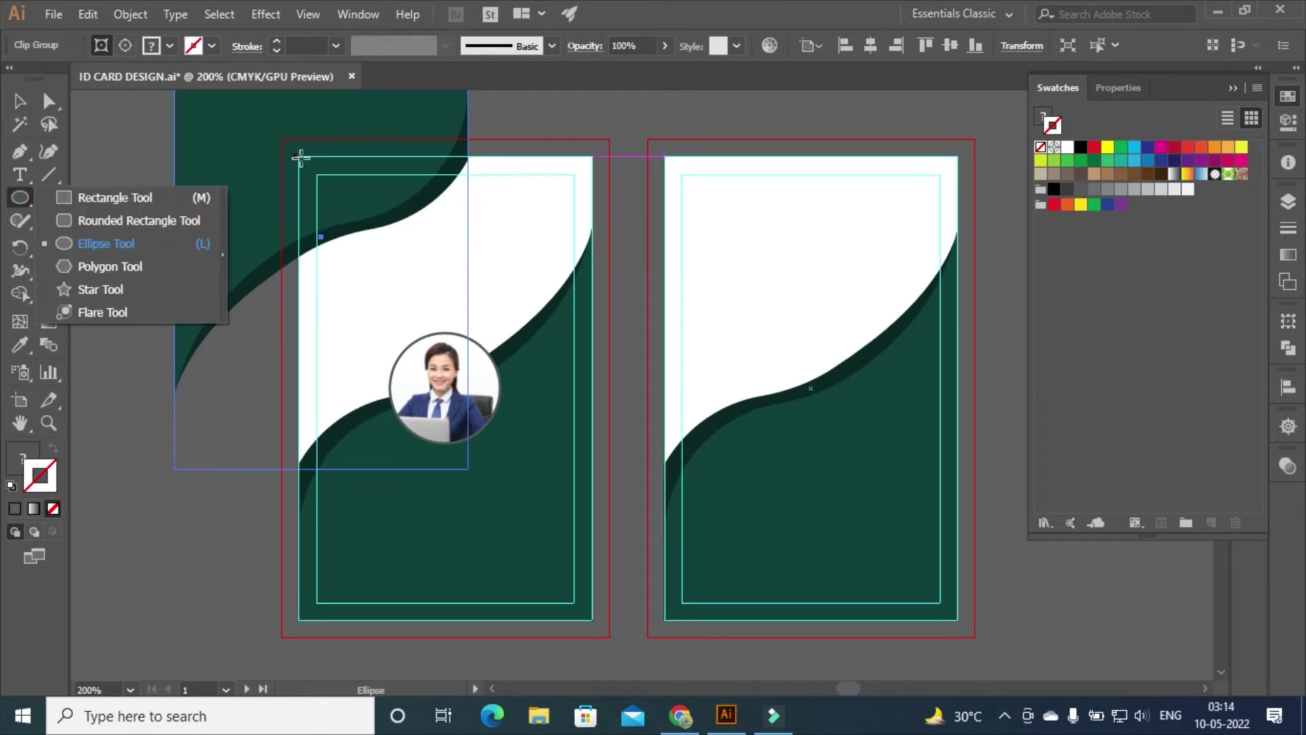
drag(20, 198, 82, 198)
drag(298, 155, 592, 621)
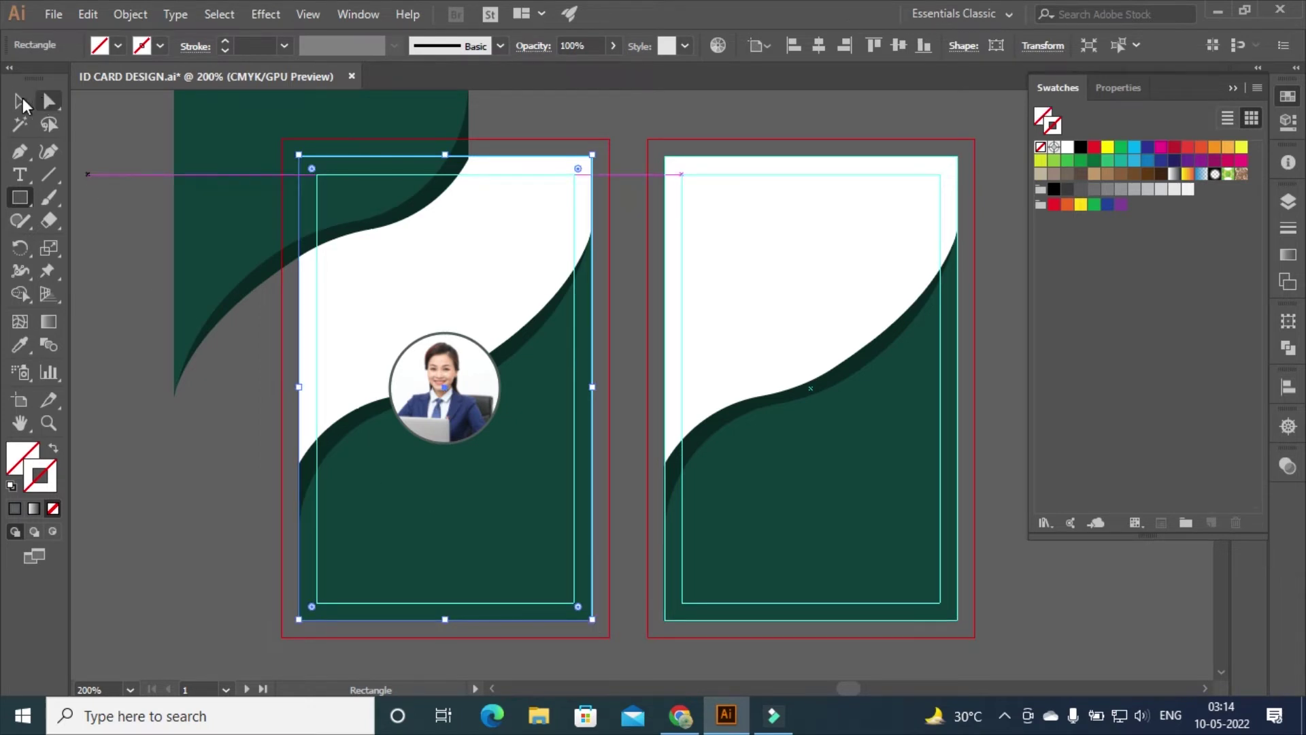
Clip the flipped wave to the card-sized rectangle with Make Clipping Mask
click(22, 104)
drag(164, 145, 524, 560)
right_click(263, 208)
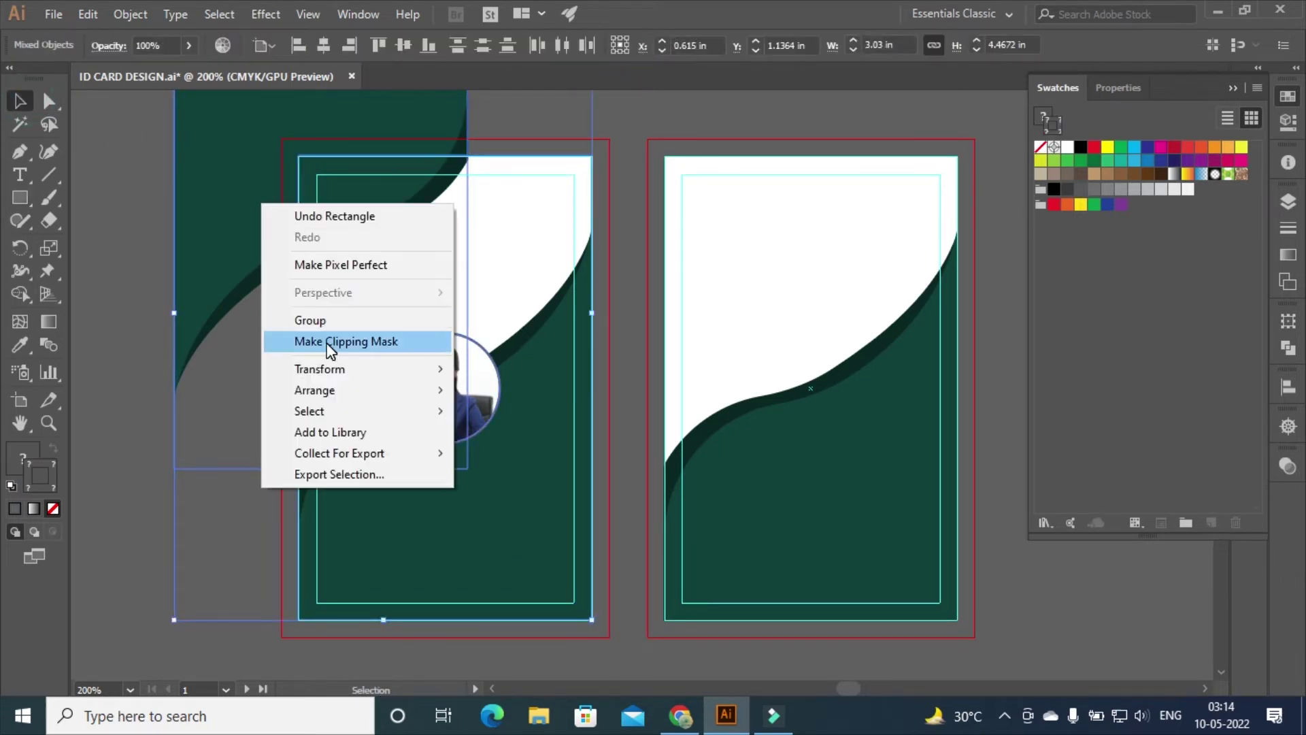
click(329, 342)
click(220, 243)
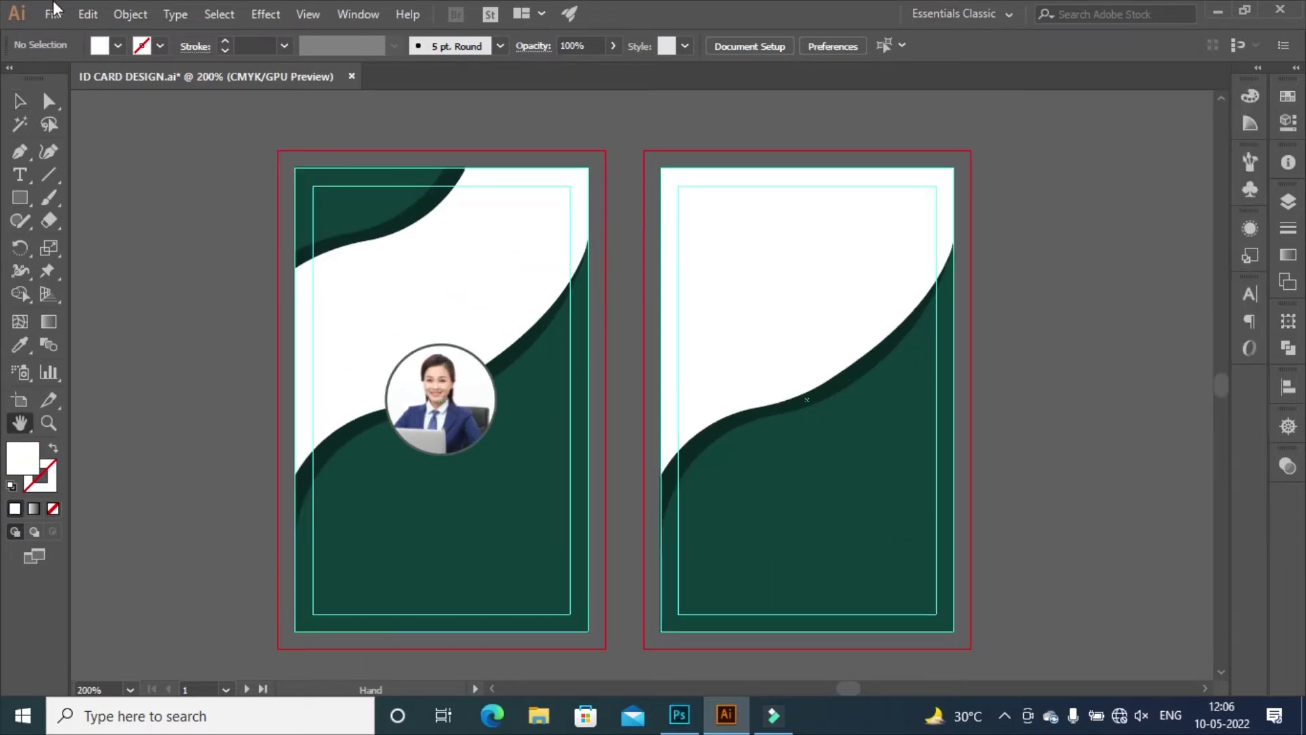
Place the leaf logo image on the front card and embed it
click(63, 15)
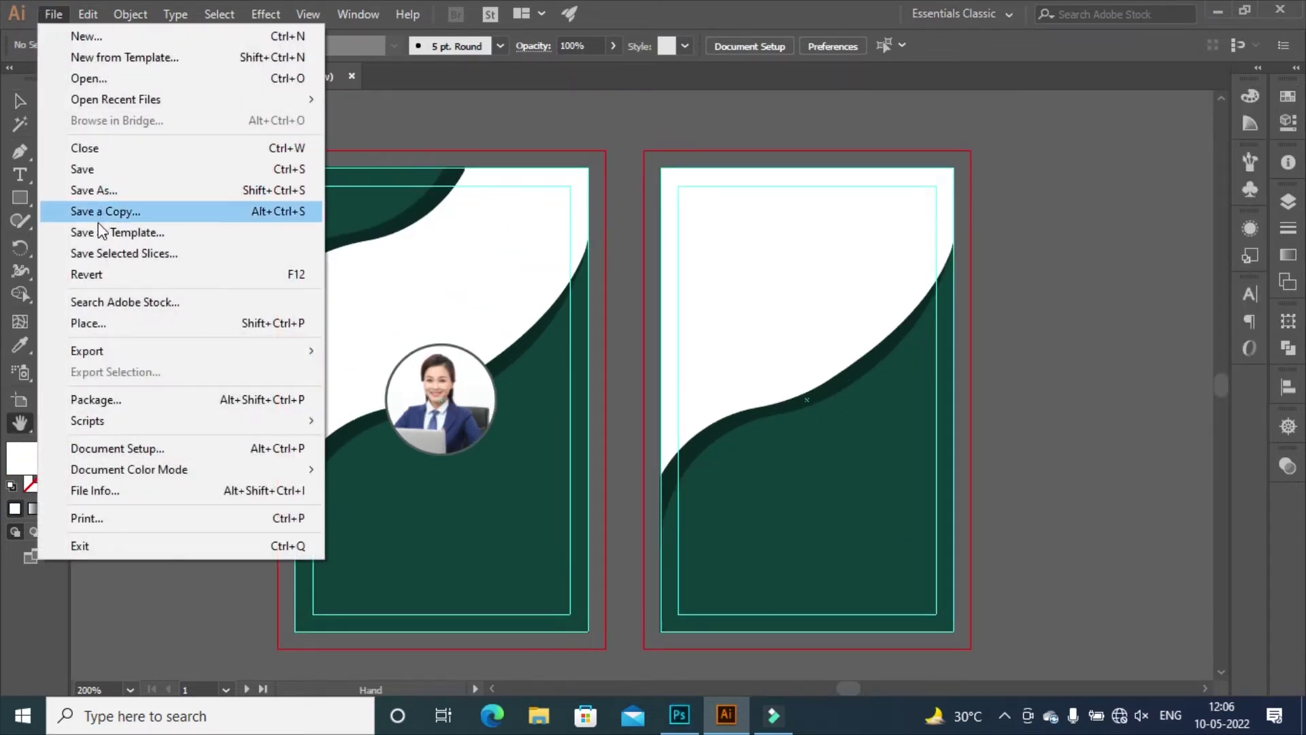
click(102, 325)
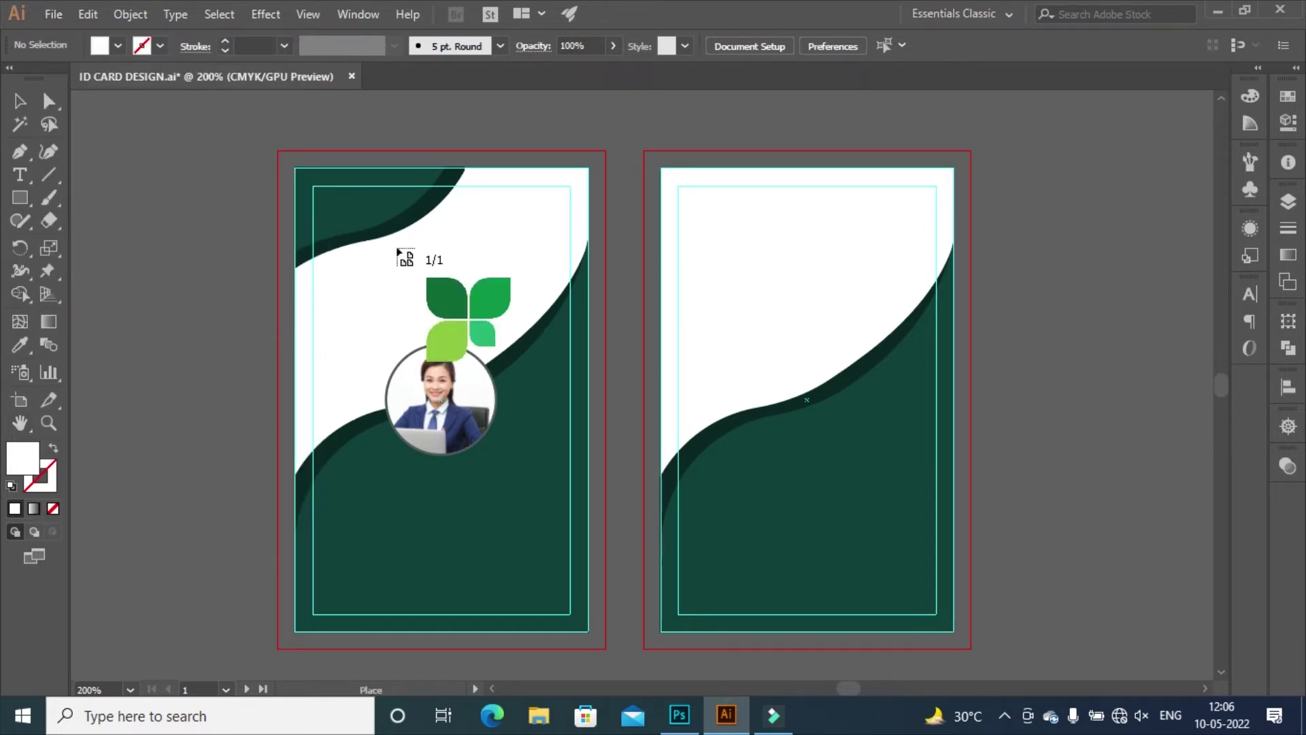
drag(400, 242, 469, 313)
click(343, 45)
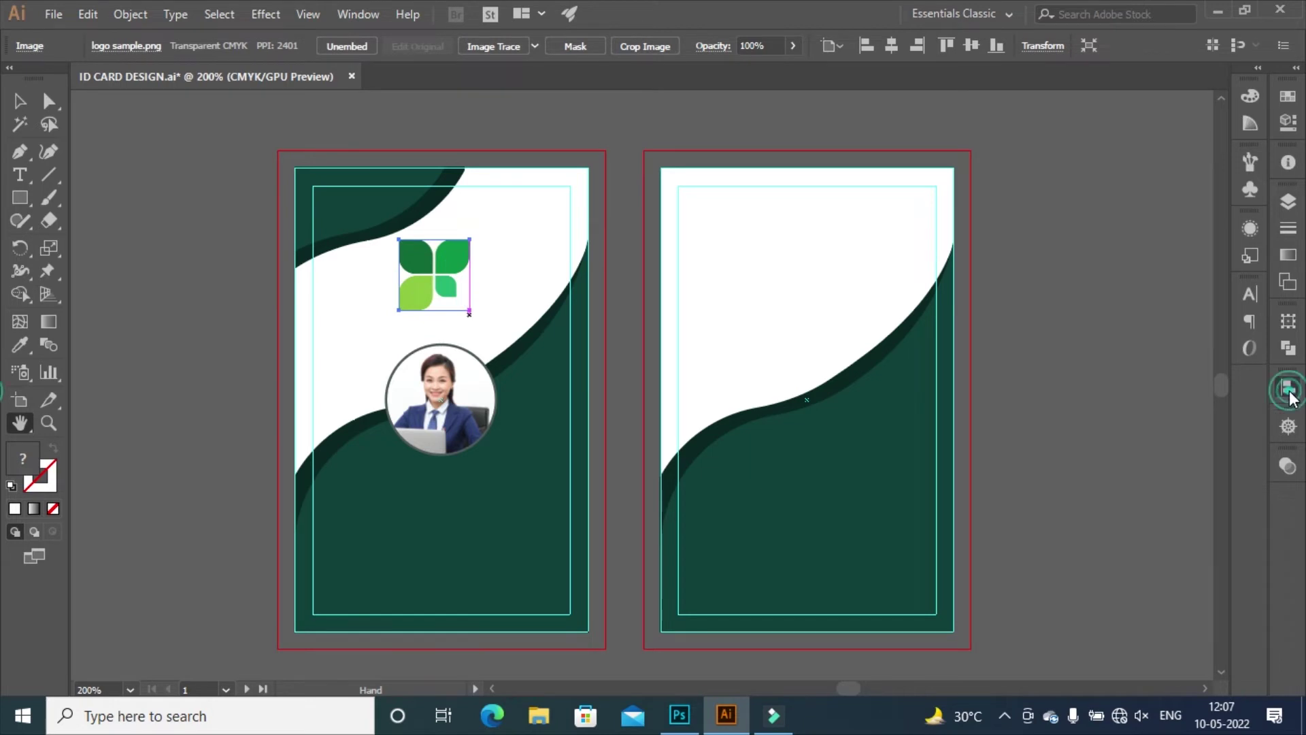
Centre the logo horizontally on the card and nudge it into position above the photo
click(1287, 387)
click(1100, 425)
key(Up)
key(Up)
key(Up)
key(Up)
key(Up)
key(Up)
key(Down)
key(Down)
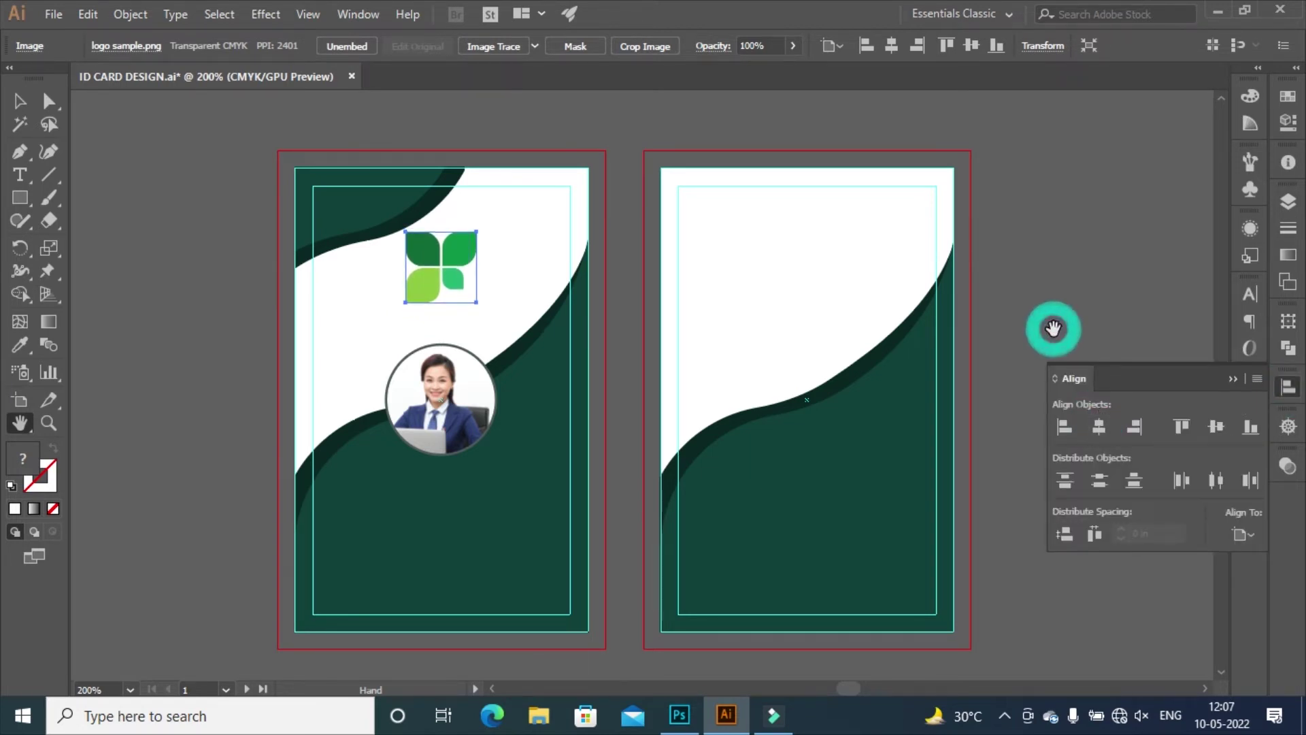
click(19, 100)
click(257, 317)
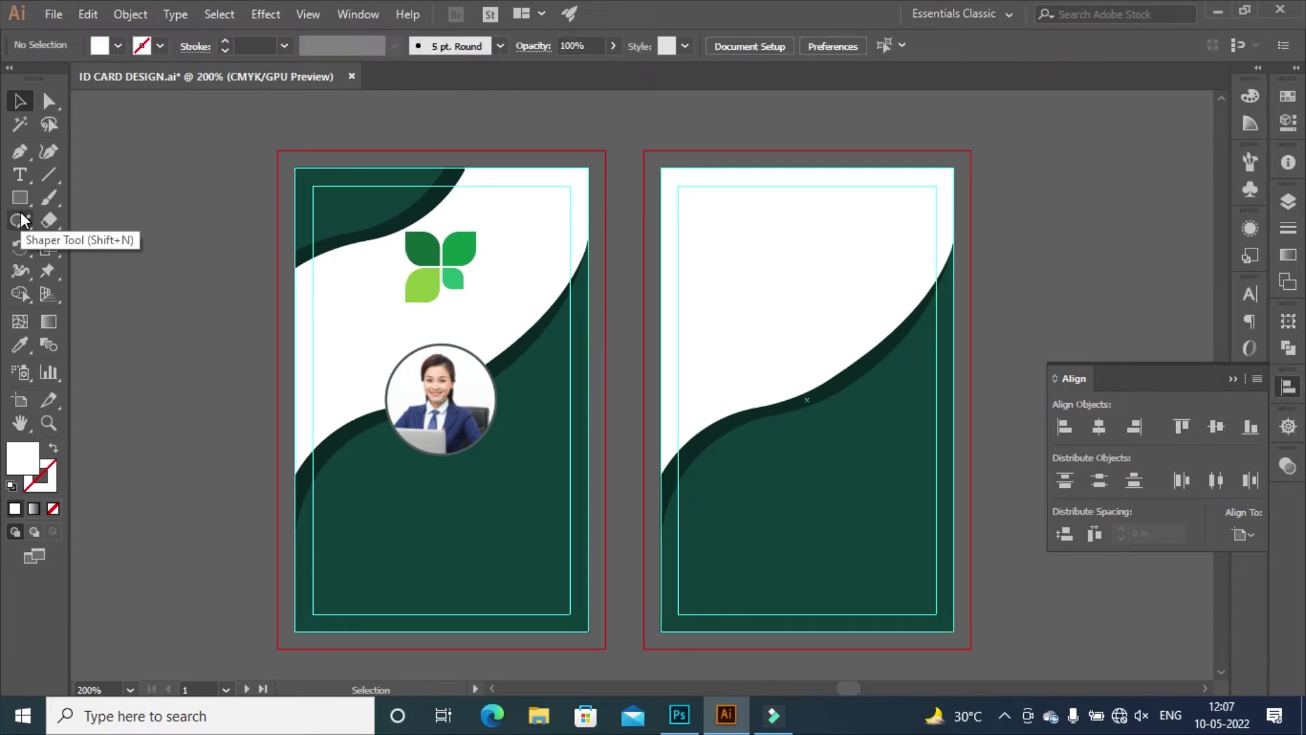
Type the heading 'COMPANY NAME' below the logo
click(20, 175)
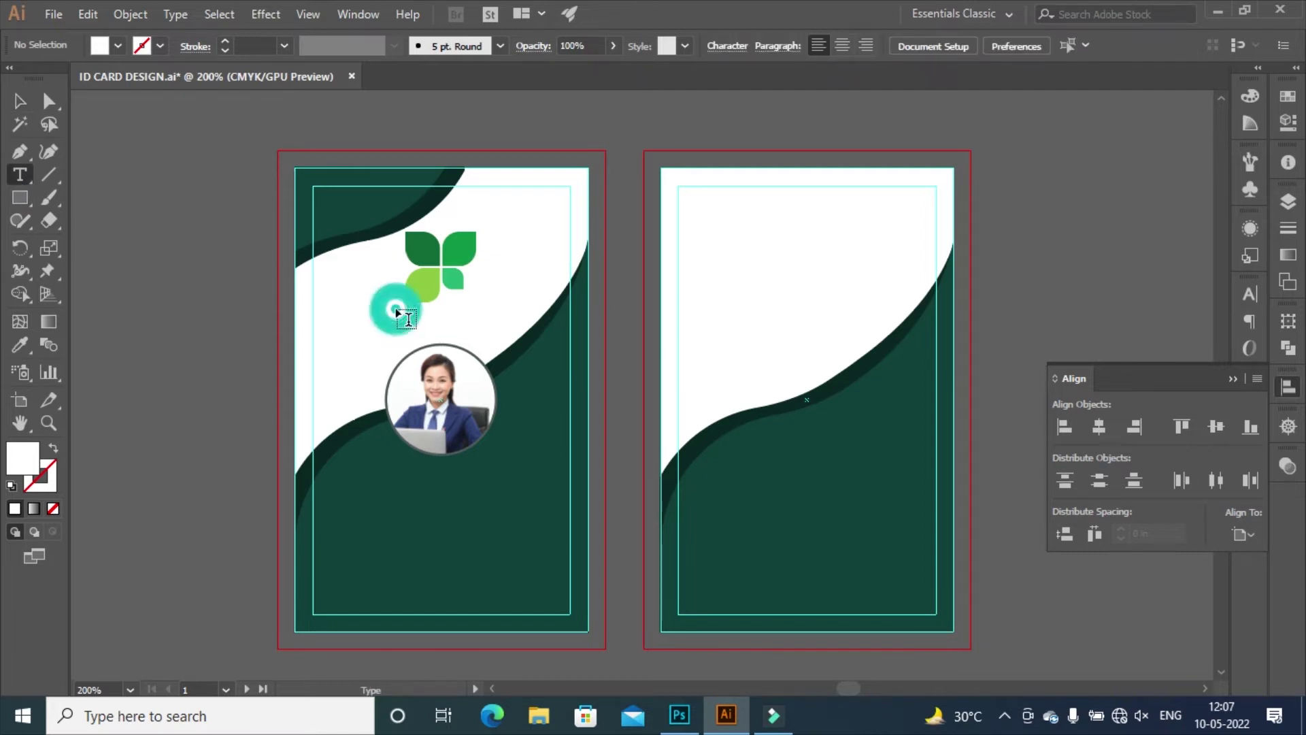
click(396, 307)
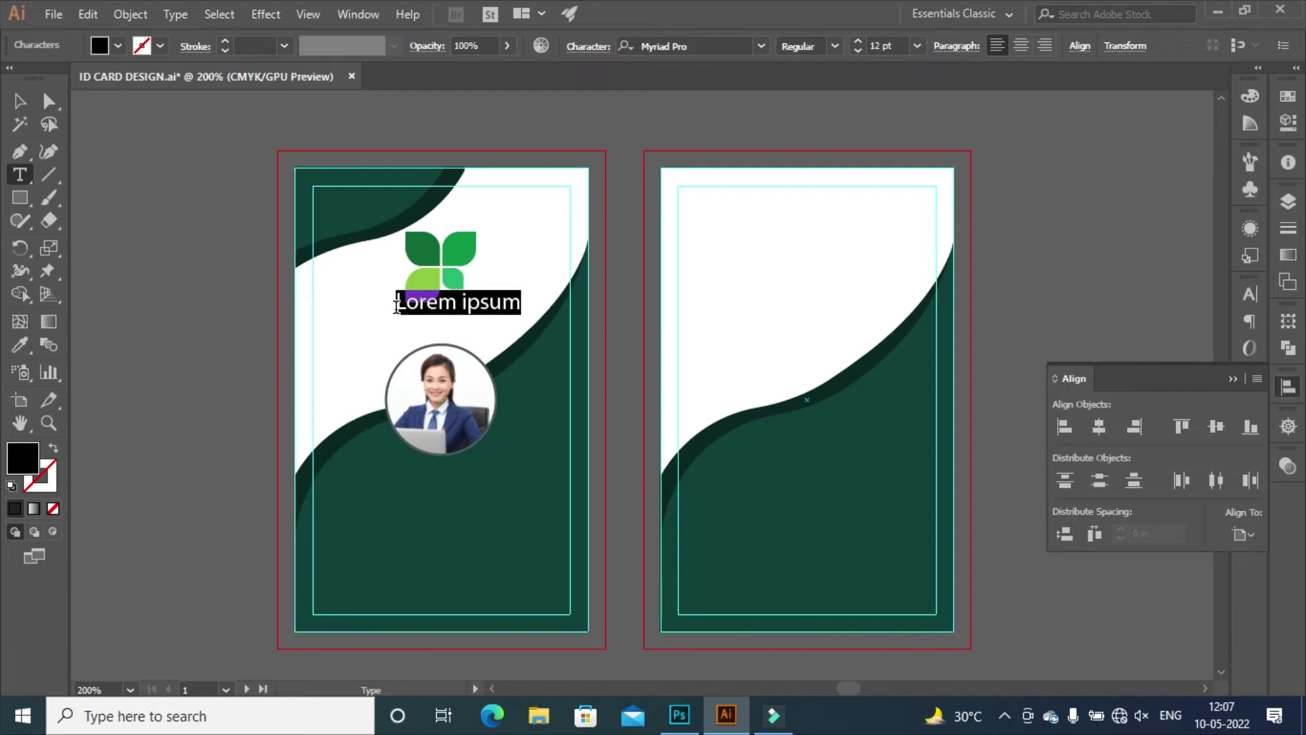
text(COMPANY )
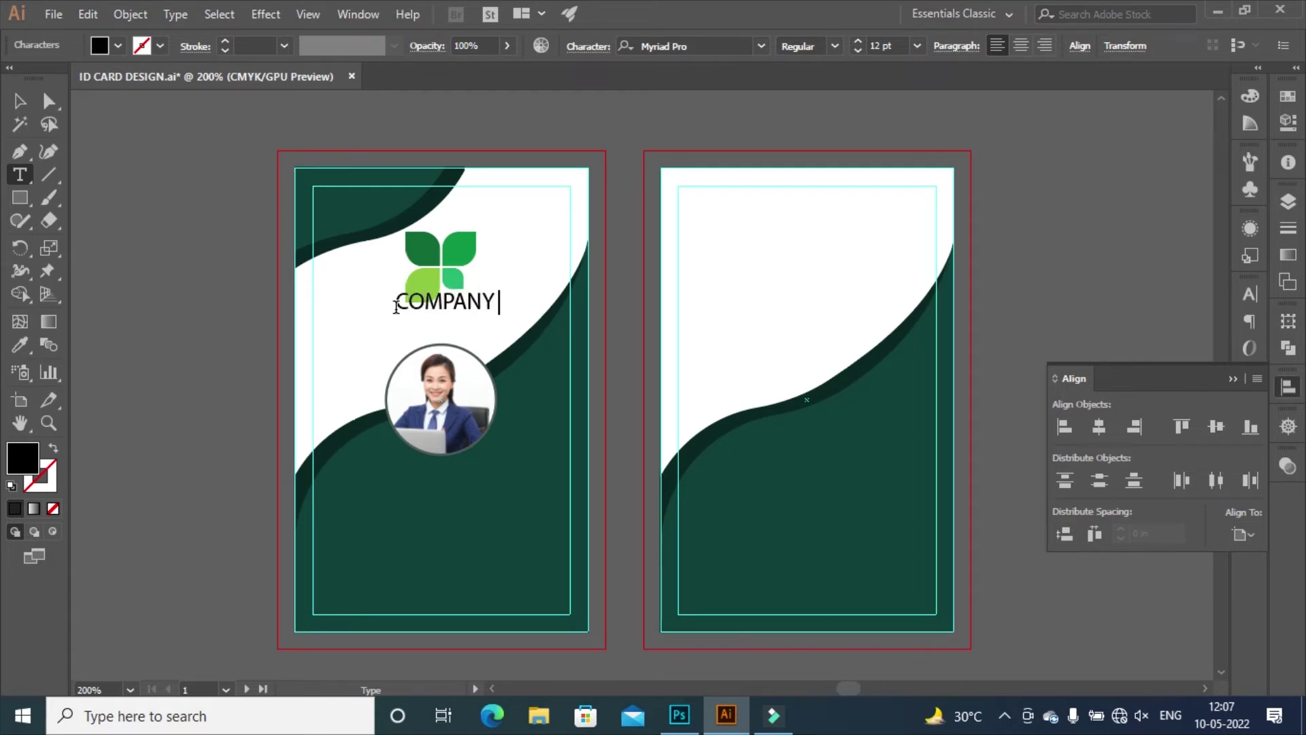
text(NAME)
drag(397, 307, 568, 300)
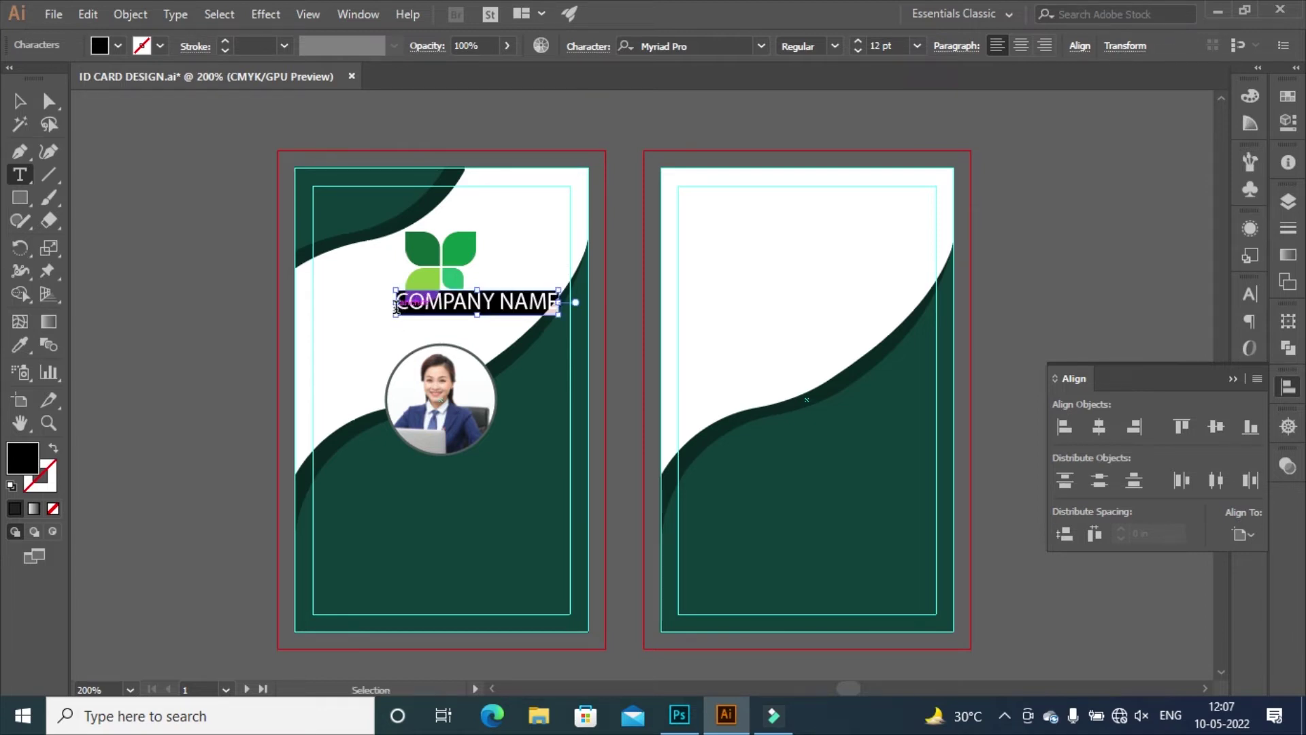
Scale the leaf logo down proportionally and recentre it horizontally
click(18, 103)
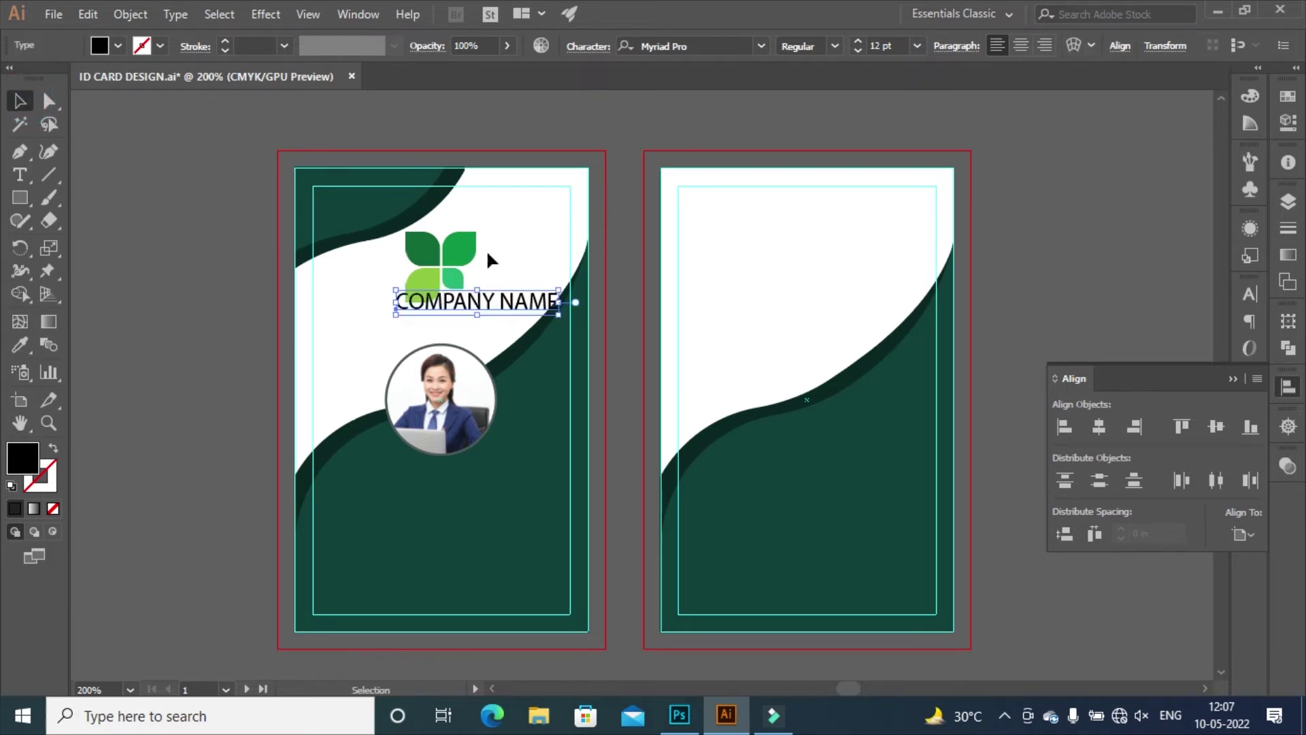
click(457, 257)
drag(477, 301, 480, 291)
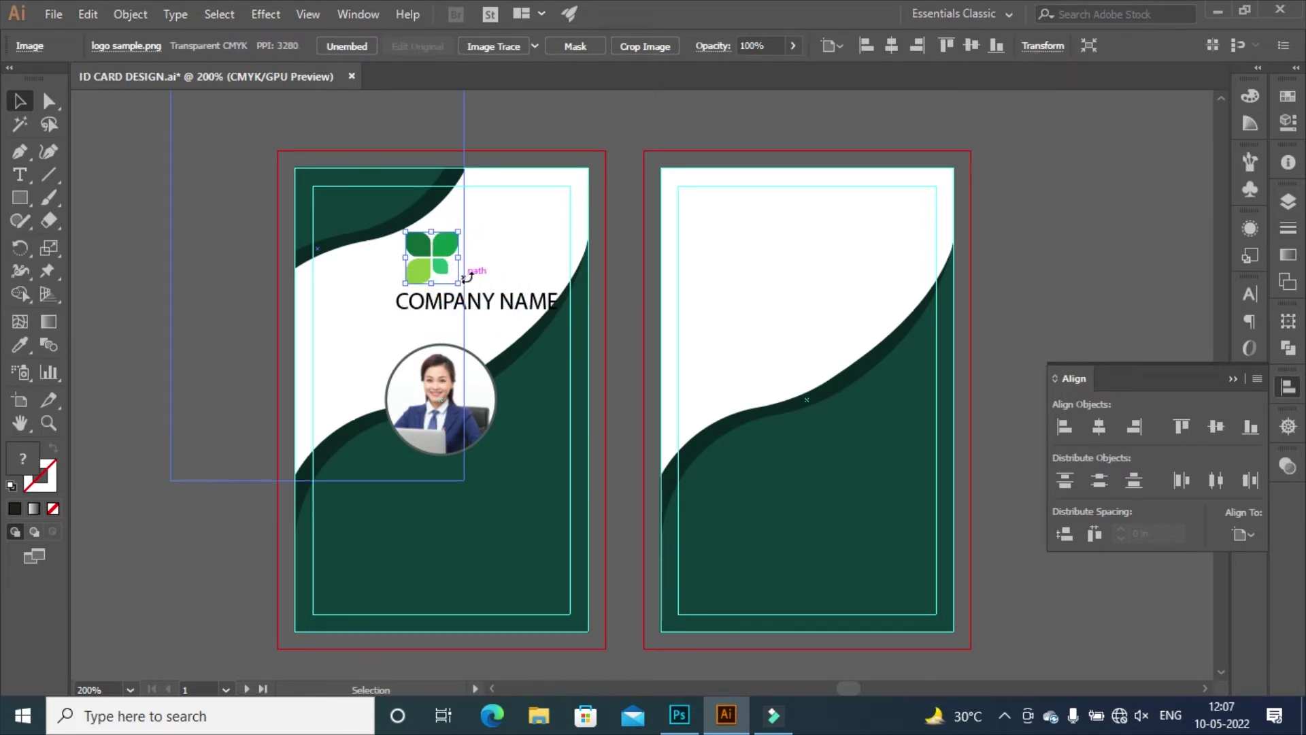
click(1099, 426)
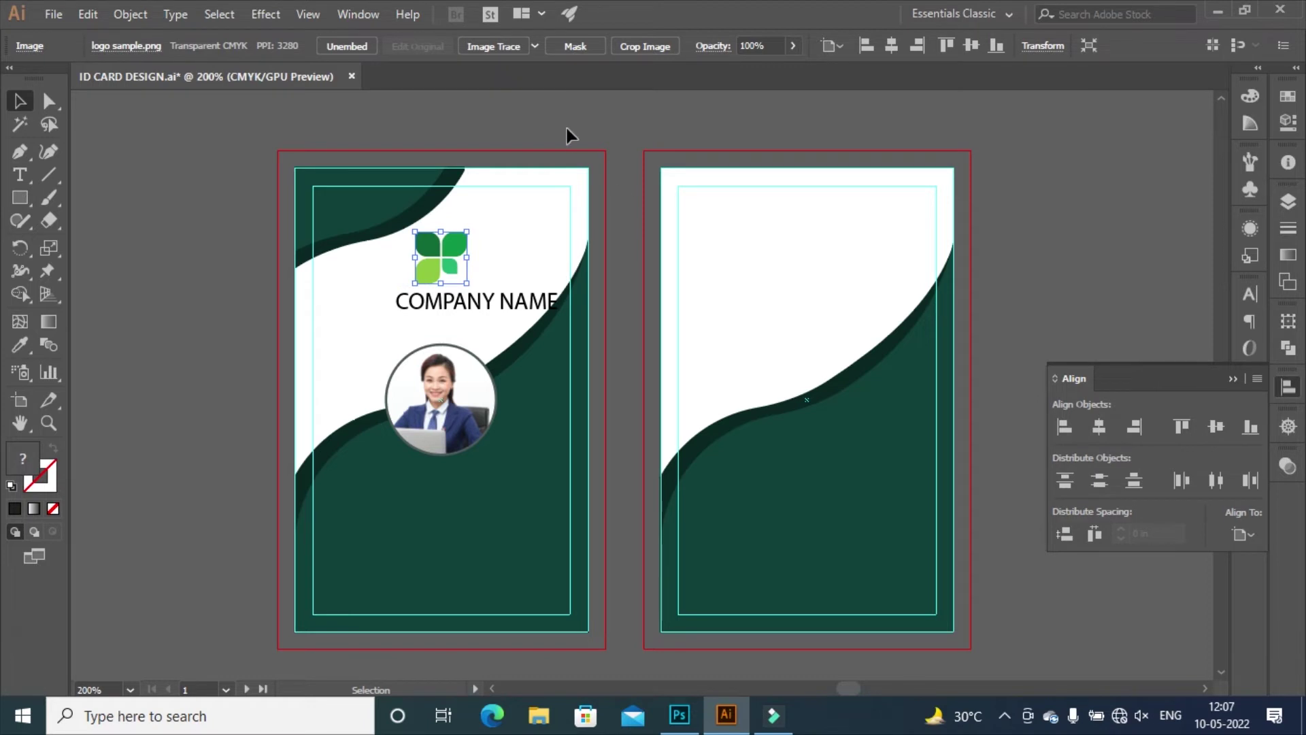
Set the COMPANY NAME text in Koulen Regular
click(619, 161)
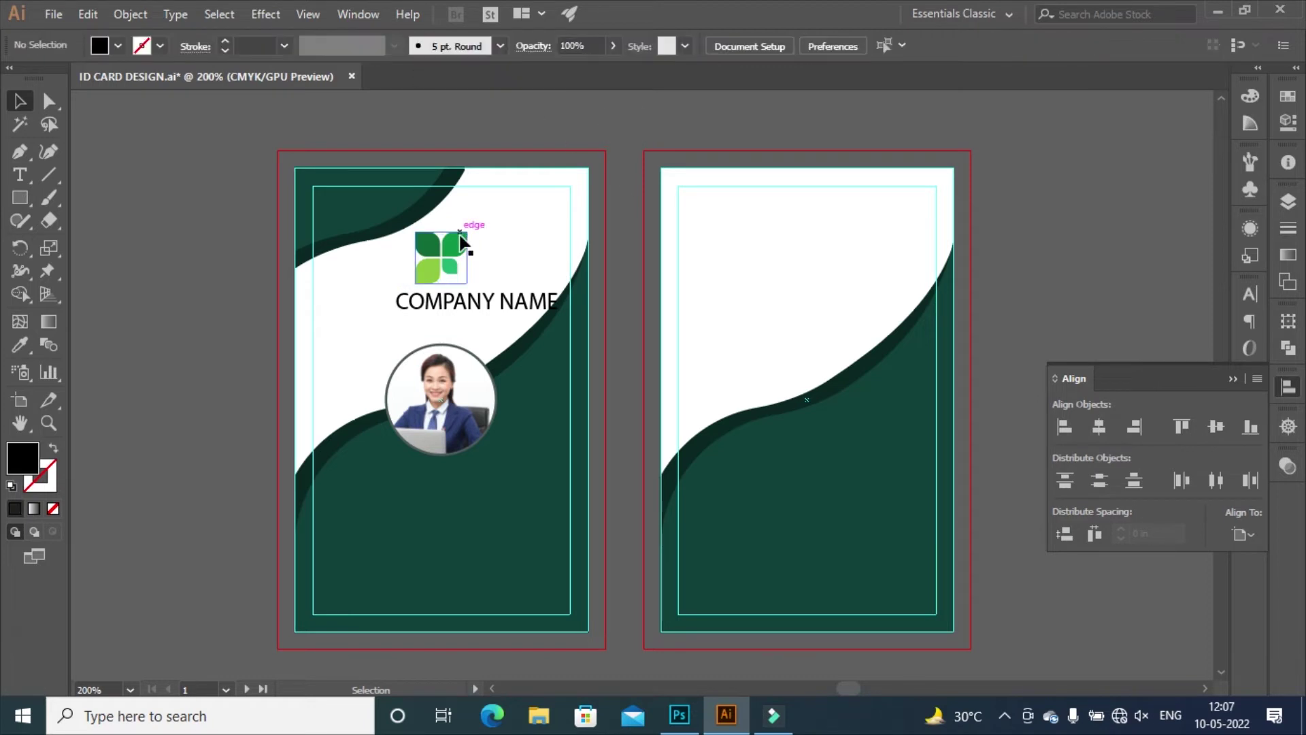
click(474, 306)
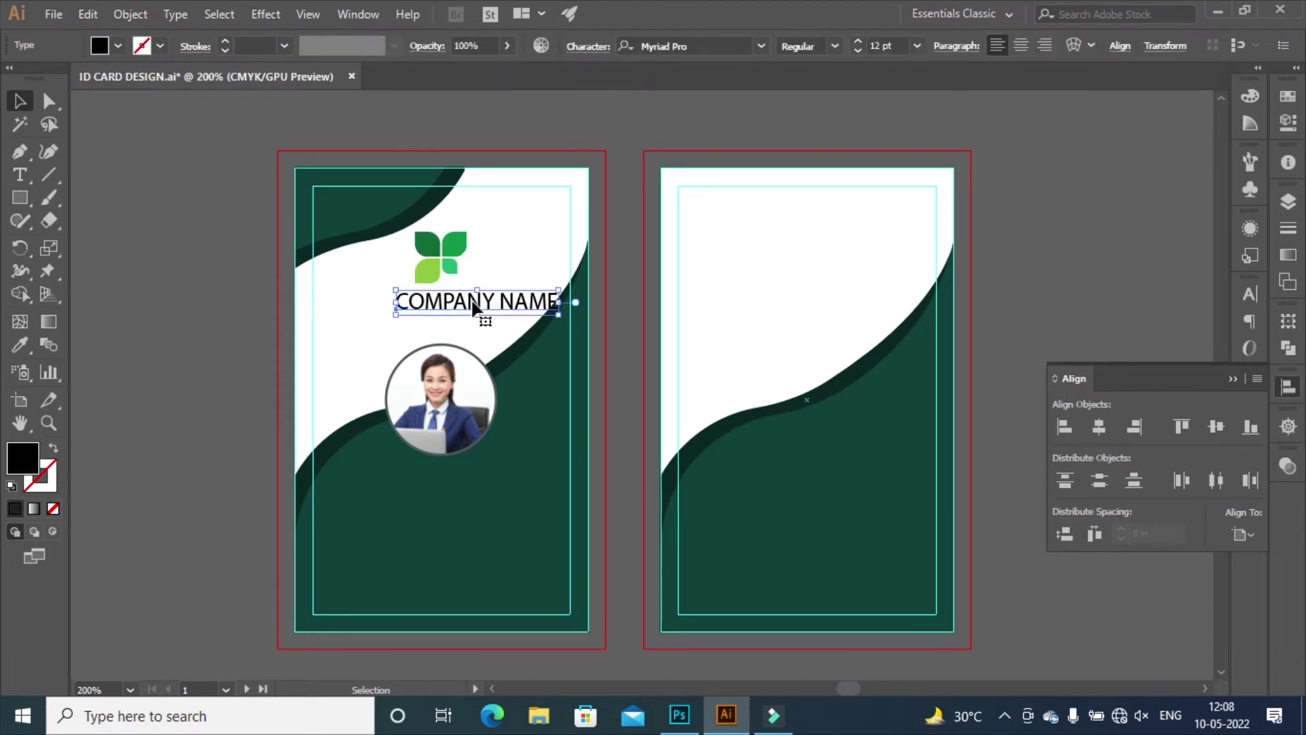
click(443, 250)
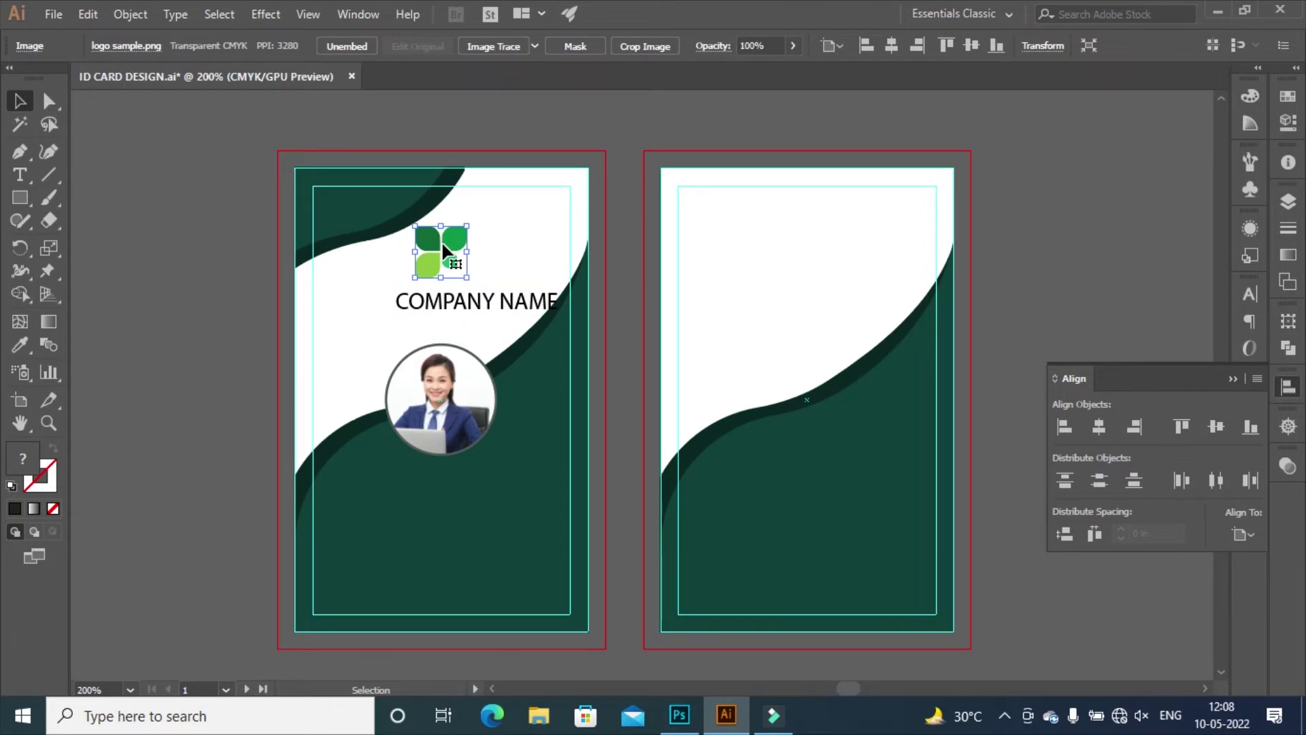
click(470, 302)
double_click(468, 299)
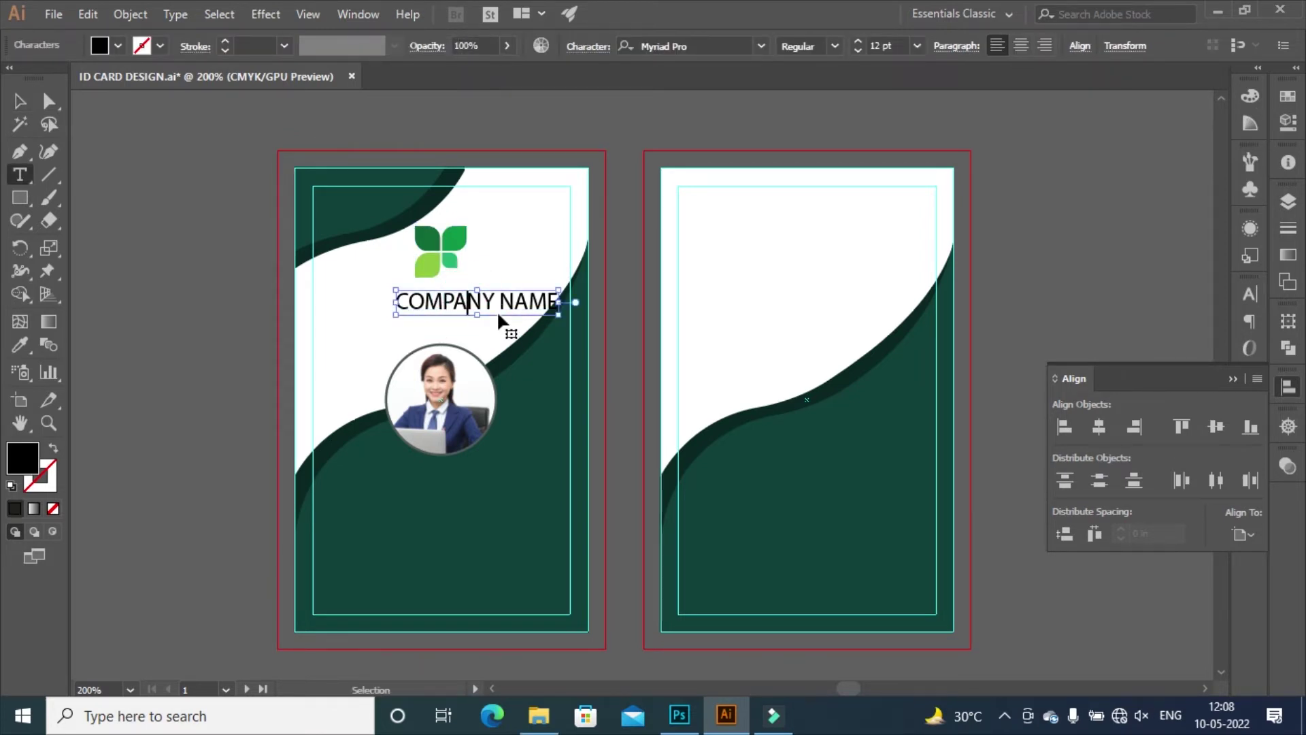
triple_click(497, 310)
click(706, 44)
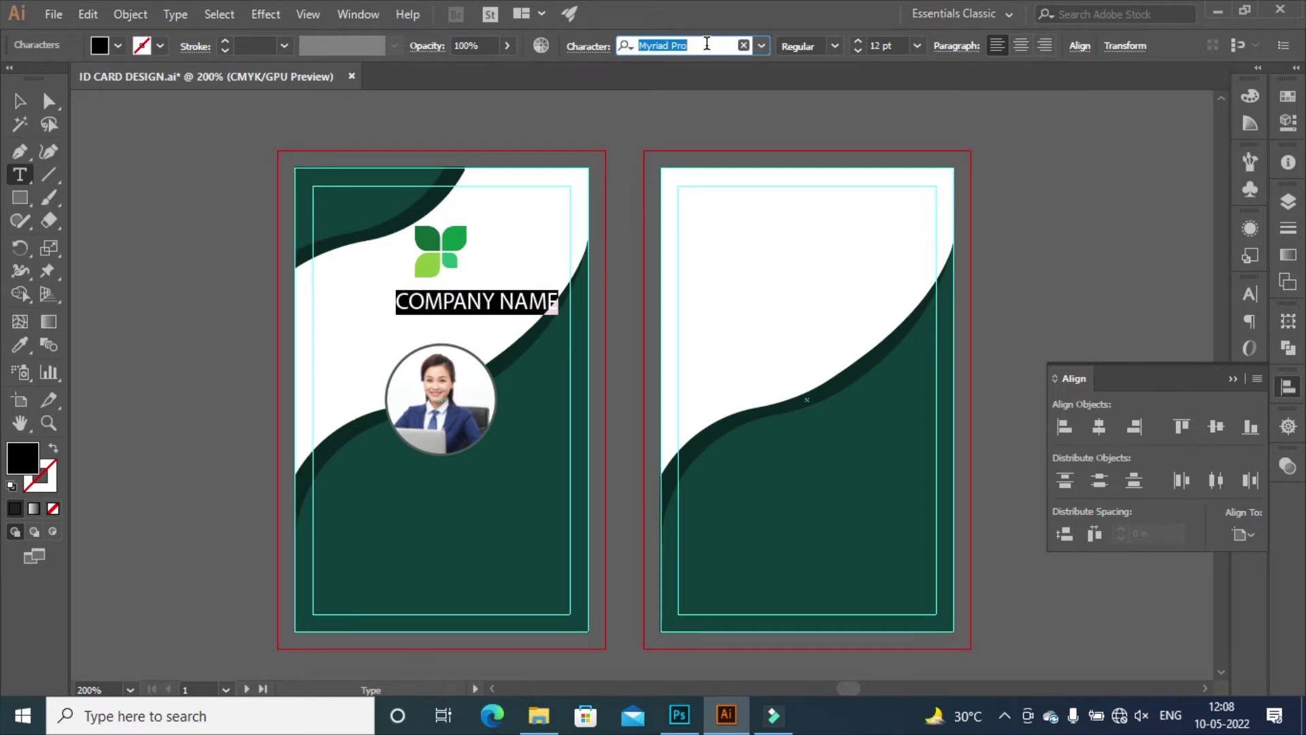
text(KO)
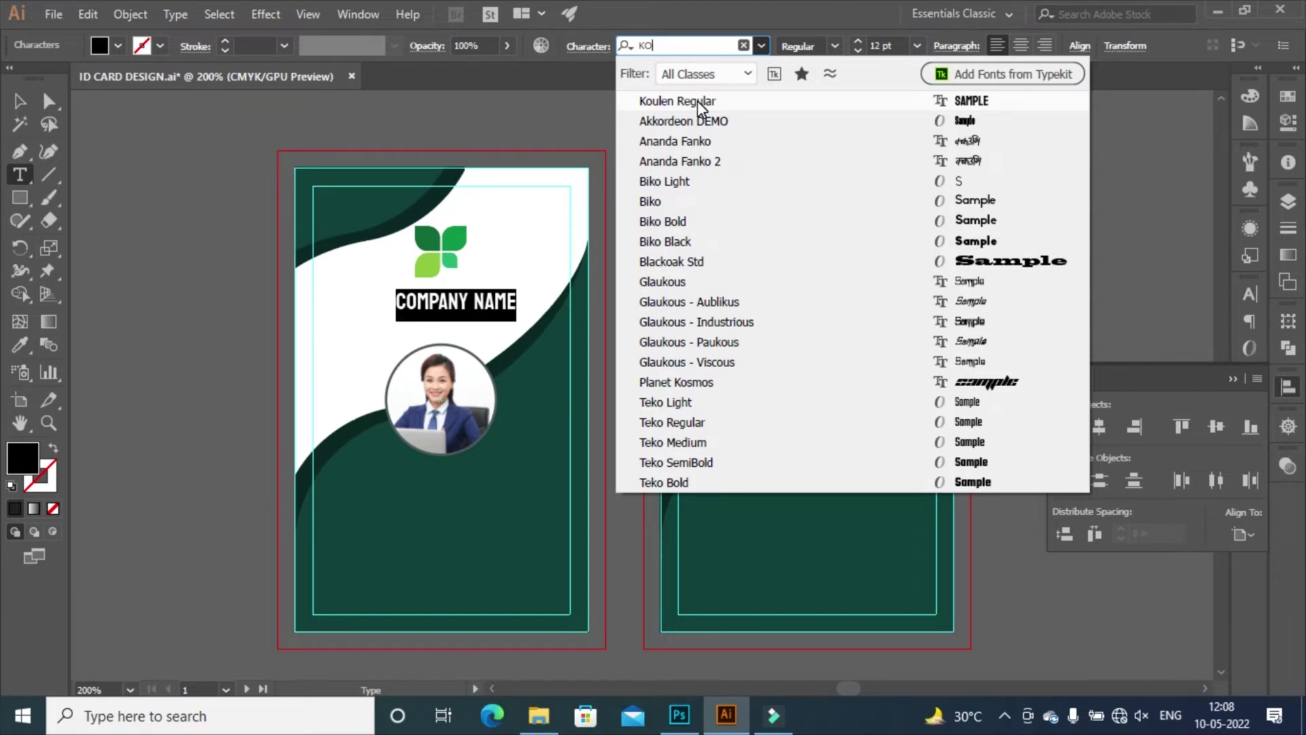
click(697, 101)
Centre COMPANY NAME horizontally and nudge it up just beneath the logo
click(20, 101)
click(434, 307)
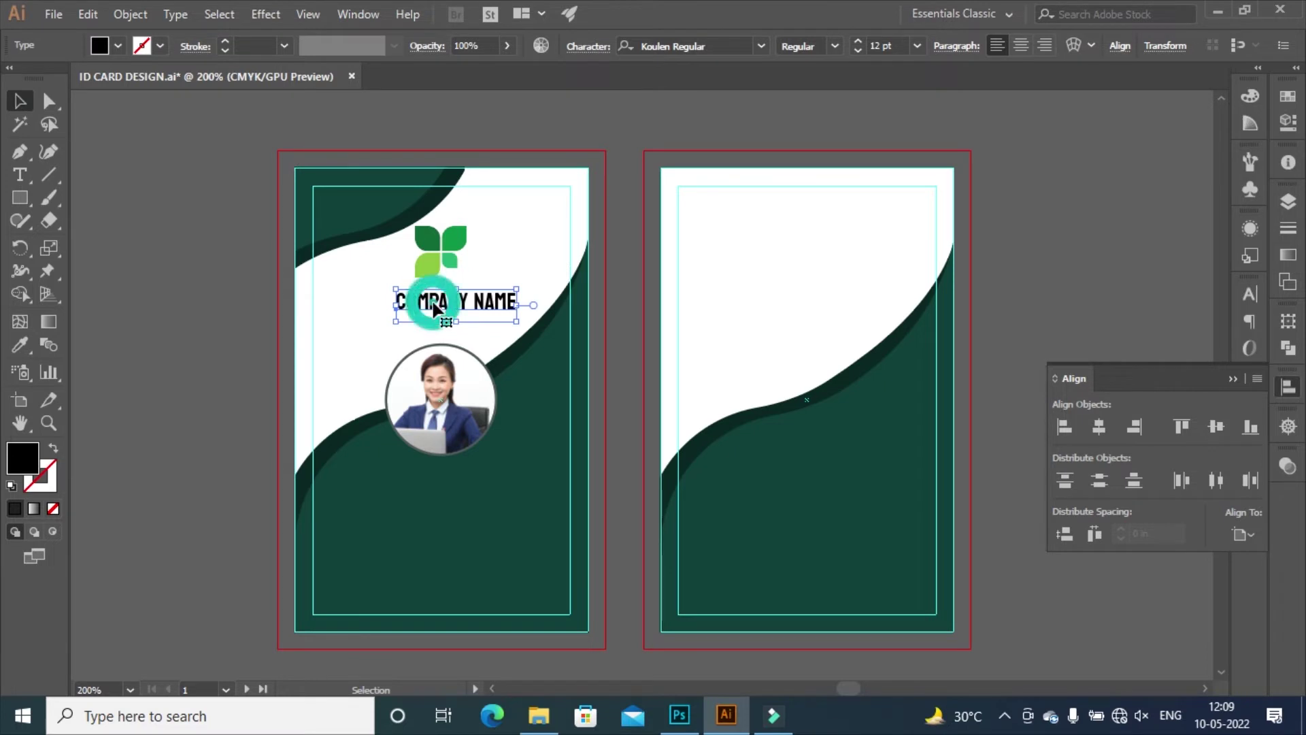
click(1099, 427)
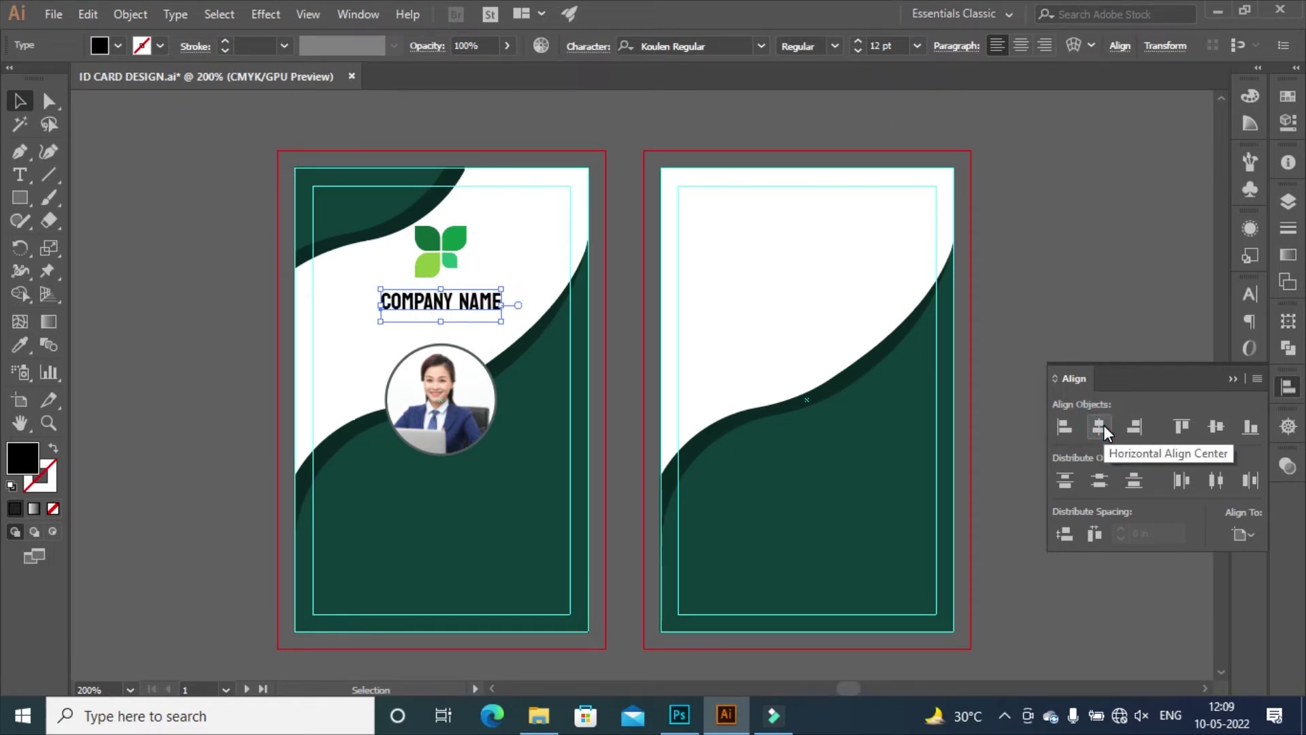
key(Up)
key(Up)
key(Up)
key(Up)
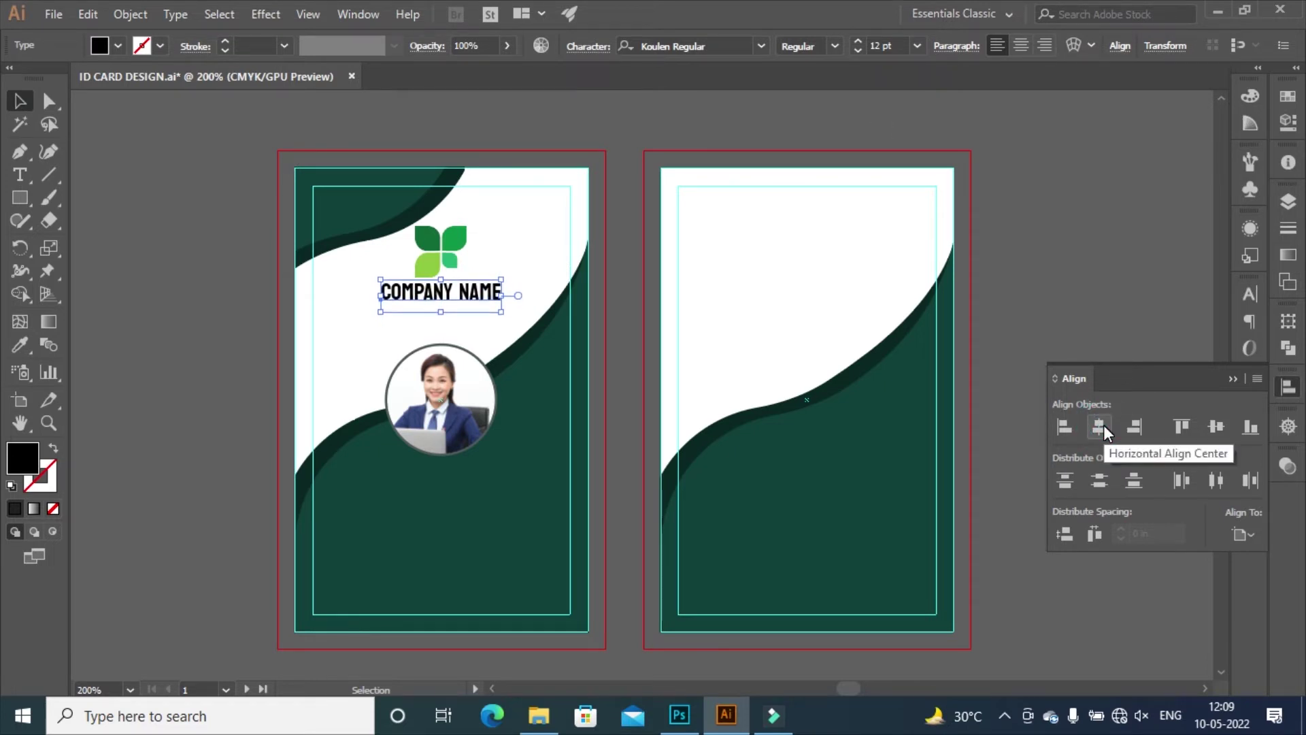
click(190, 243)
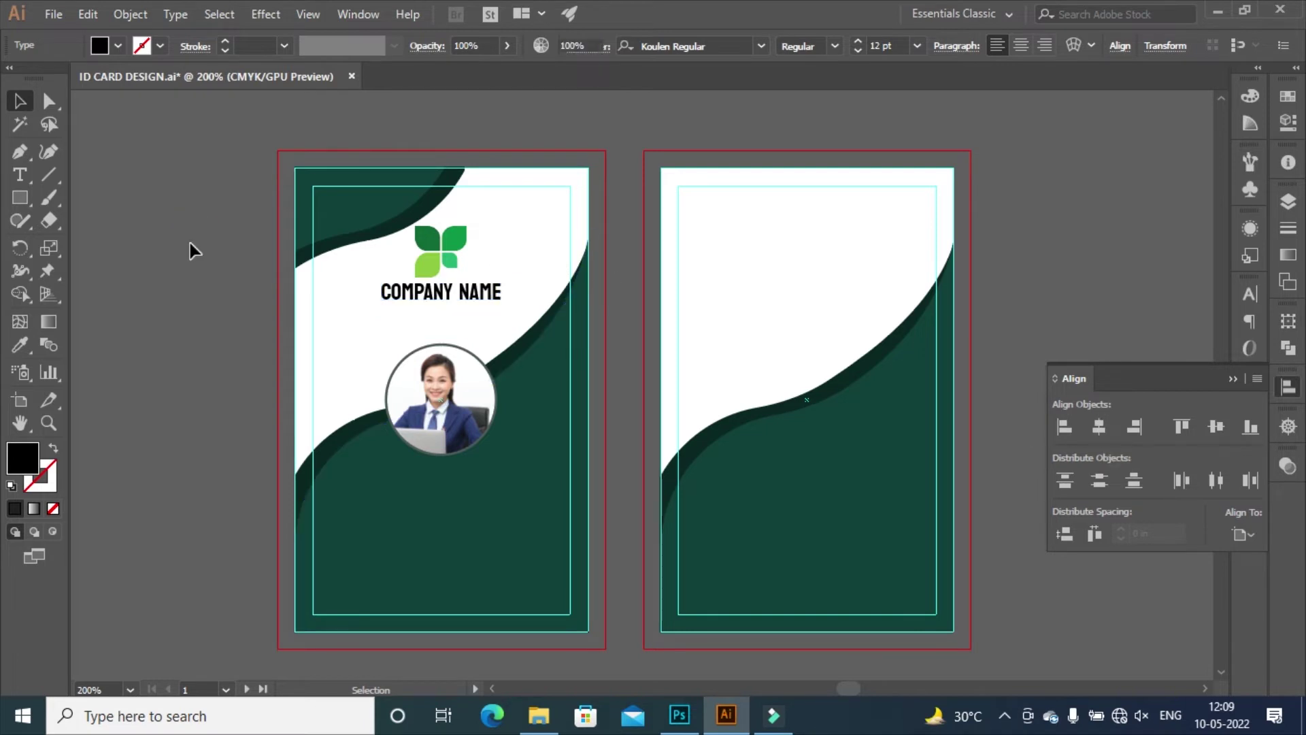
double_click(439, 293)
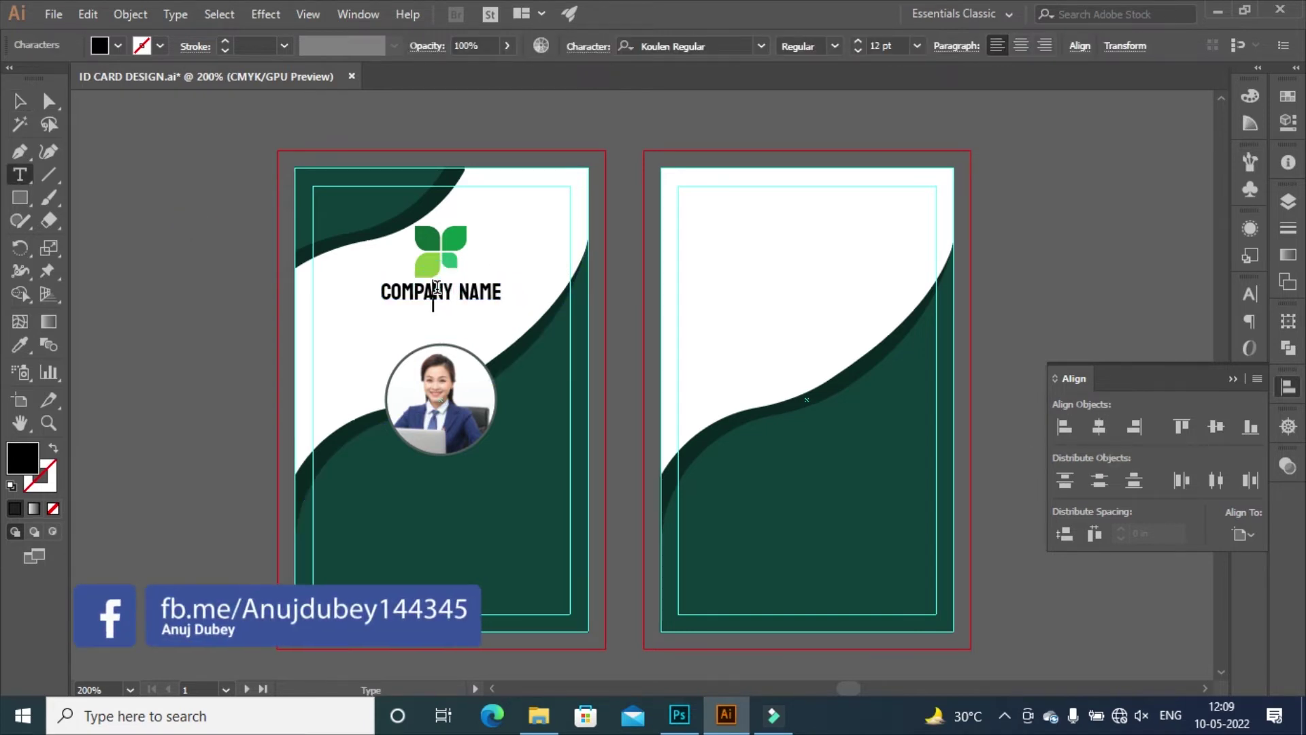
Change COMPANY NAME to SecularOne-Regular at 10 pt
key(ctrl+a)
click(714, 45)
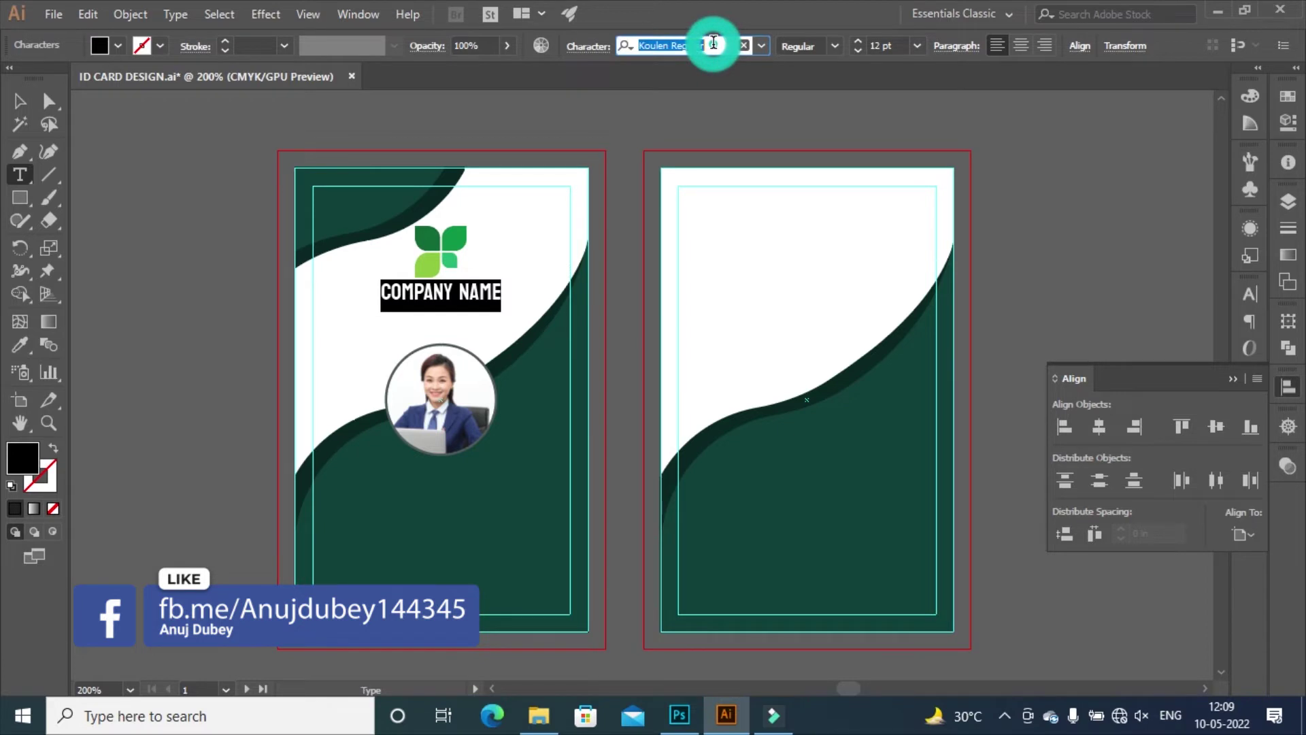
text(secular)
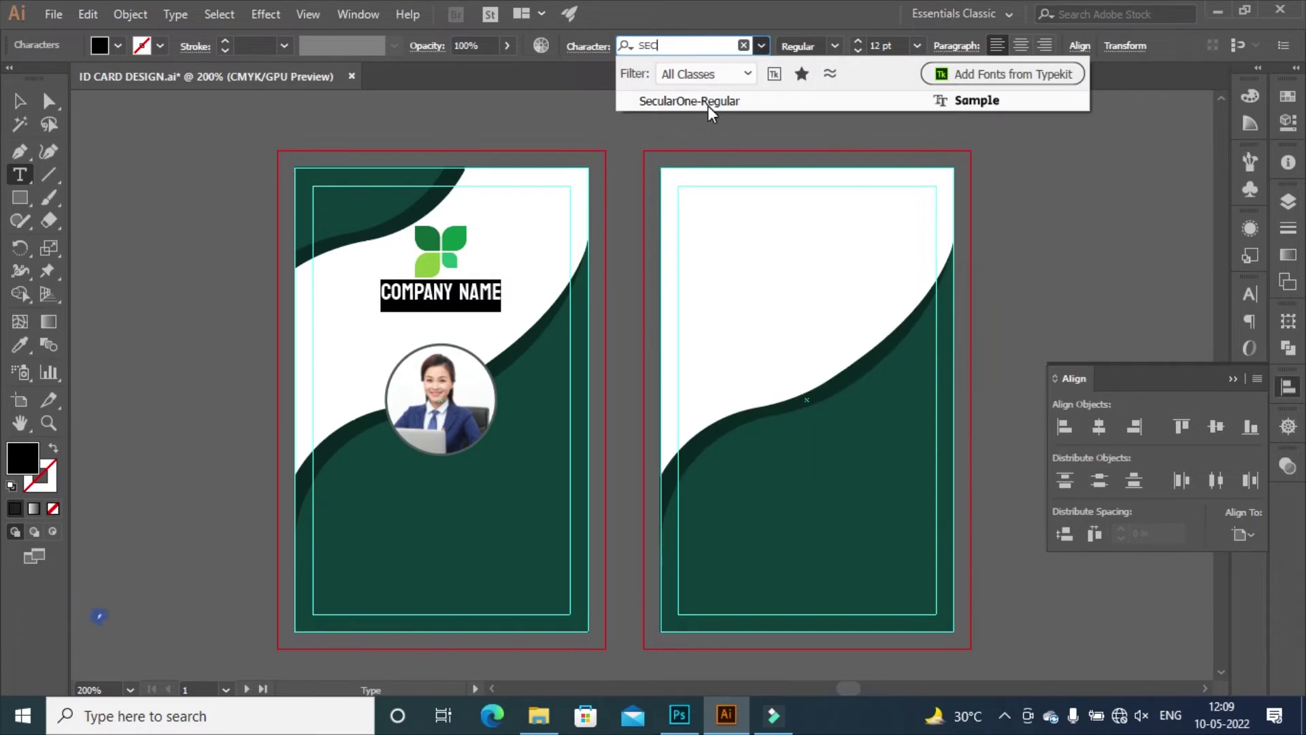
key(Return)
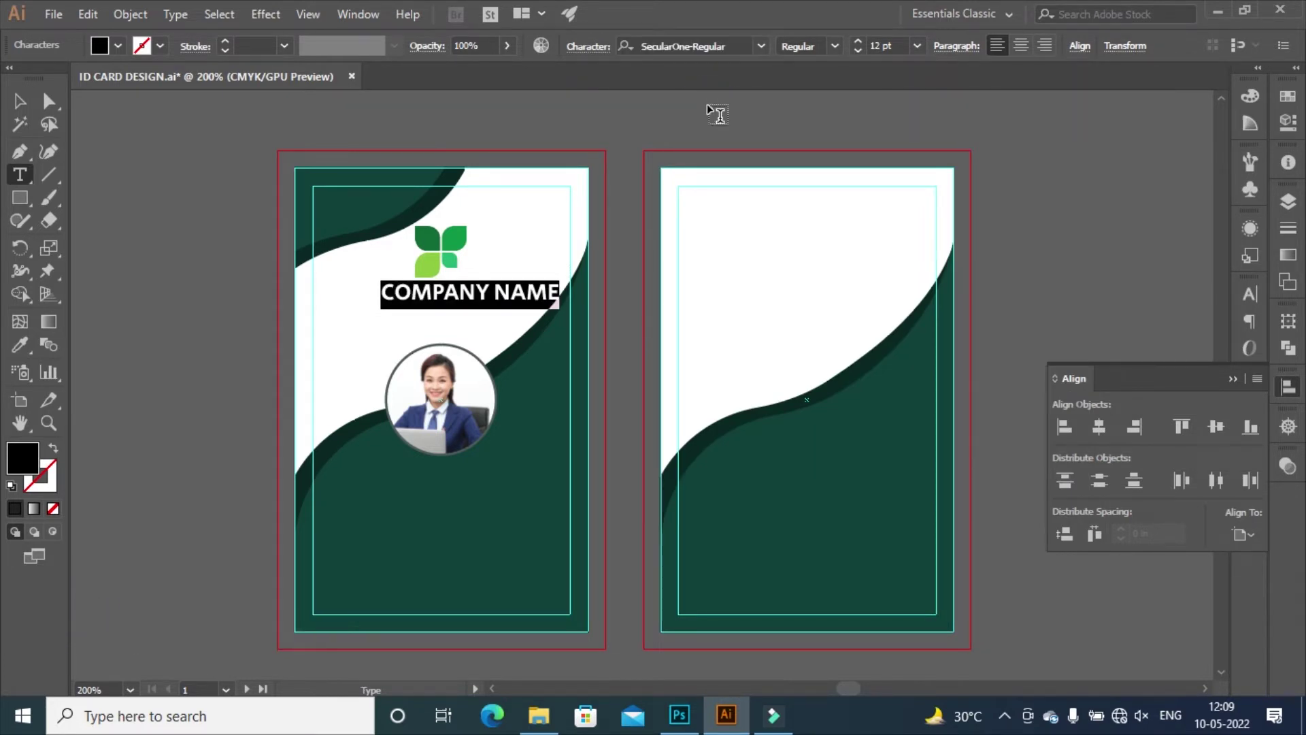
click(859, 50)
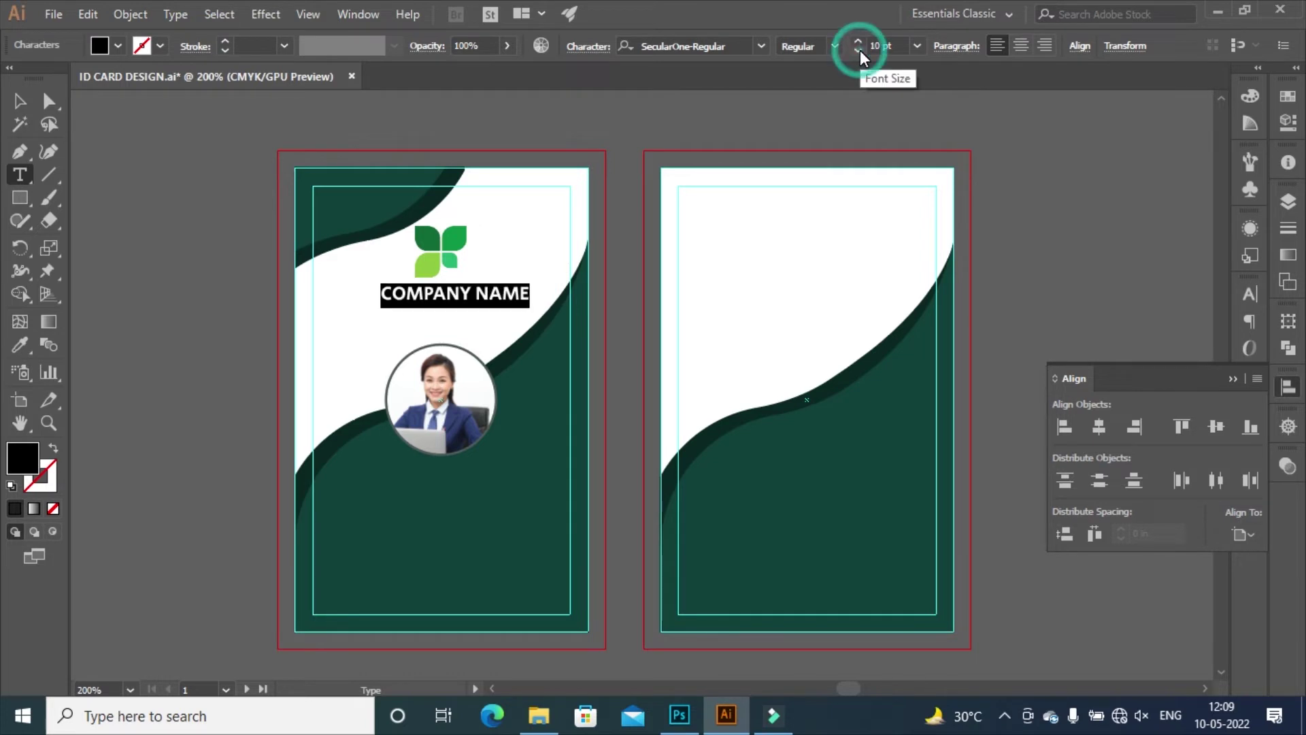
Recentre COMPANY NAME horizontally and nudge it up beneath the logo
key(Escape)
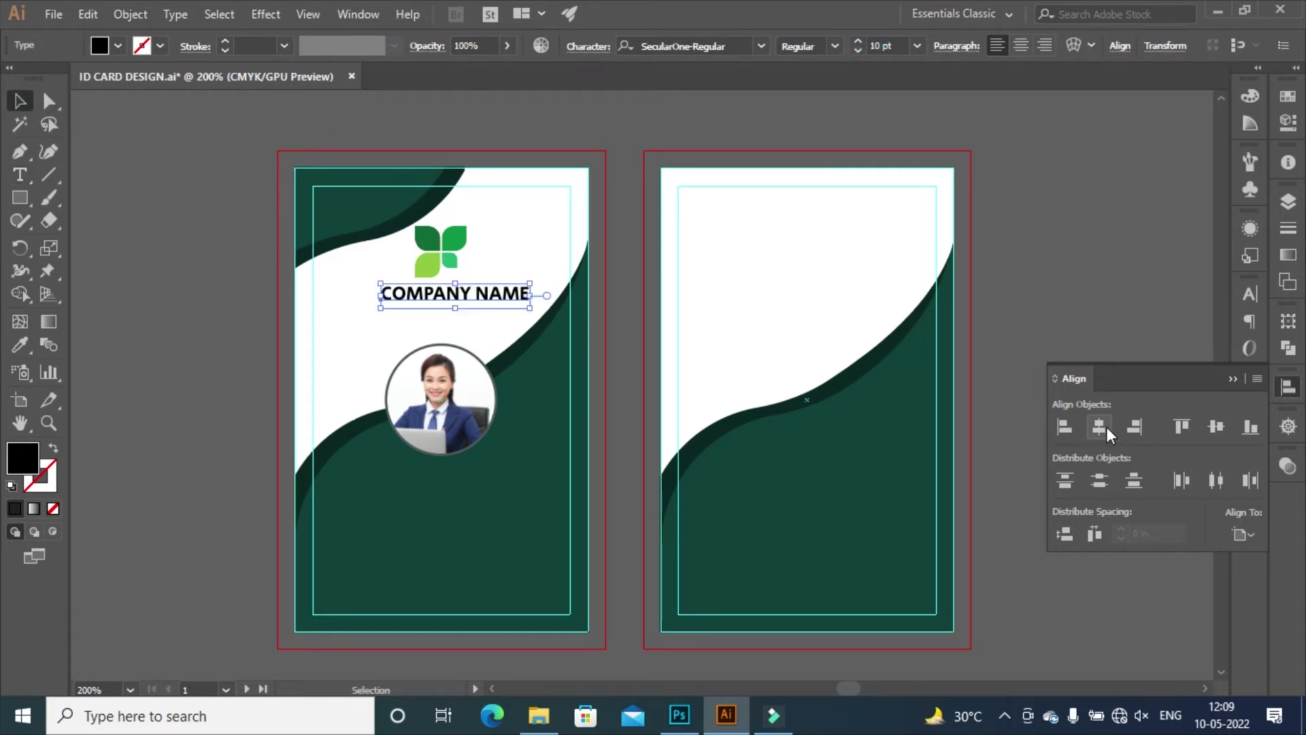
click(1099, 426)
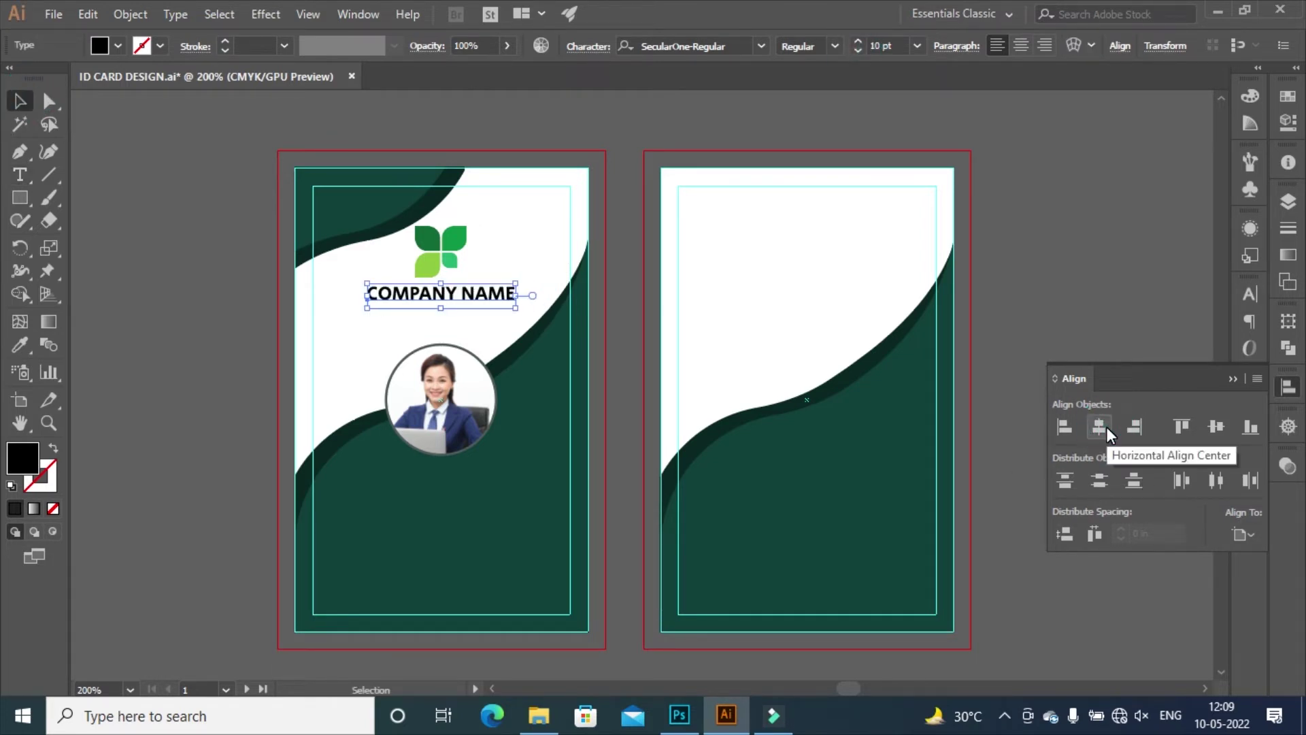
key(Up)
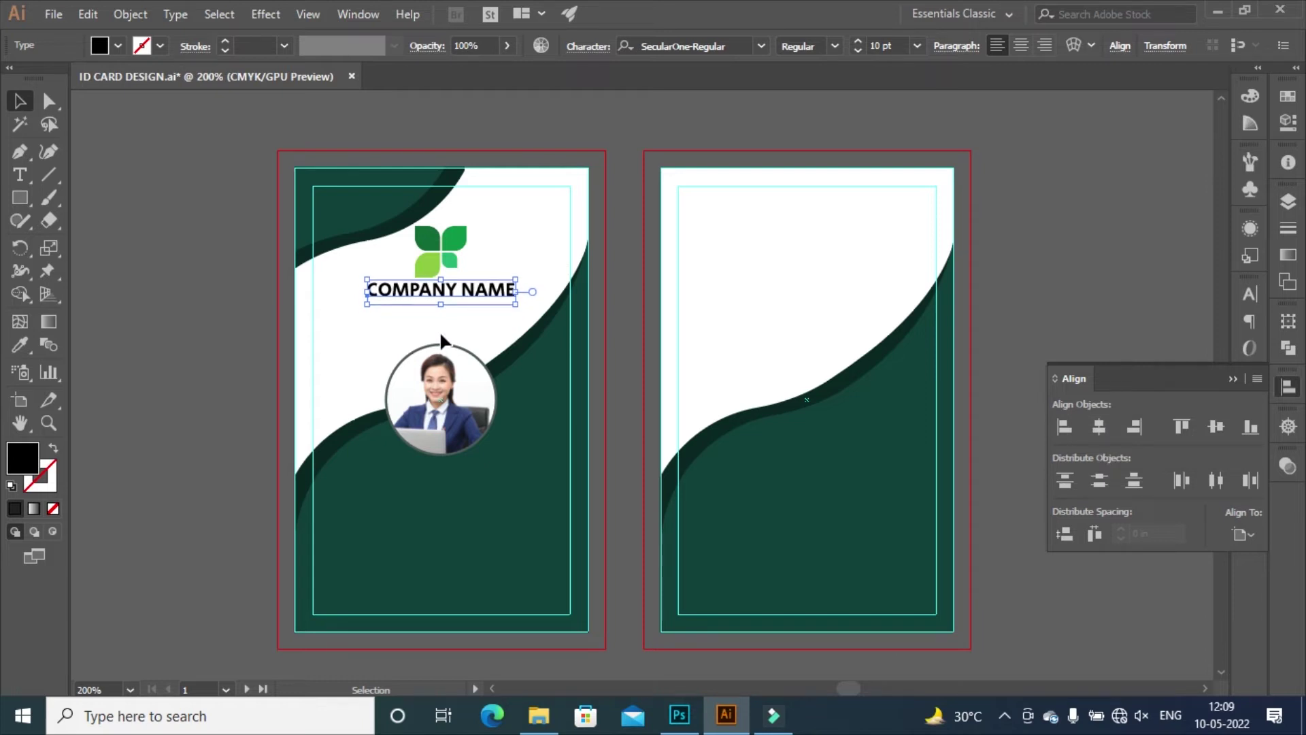
key(t)
click(474, 284)
key(ctrl+a)
click(592, 51)
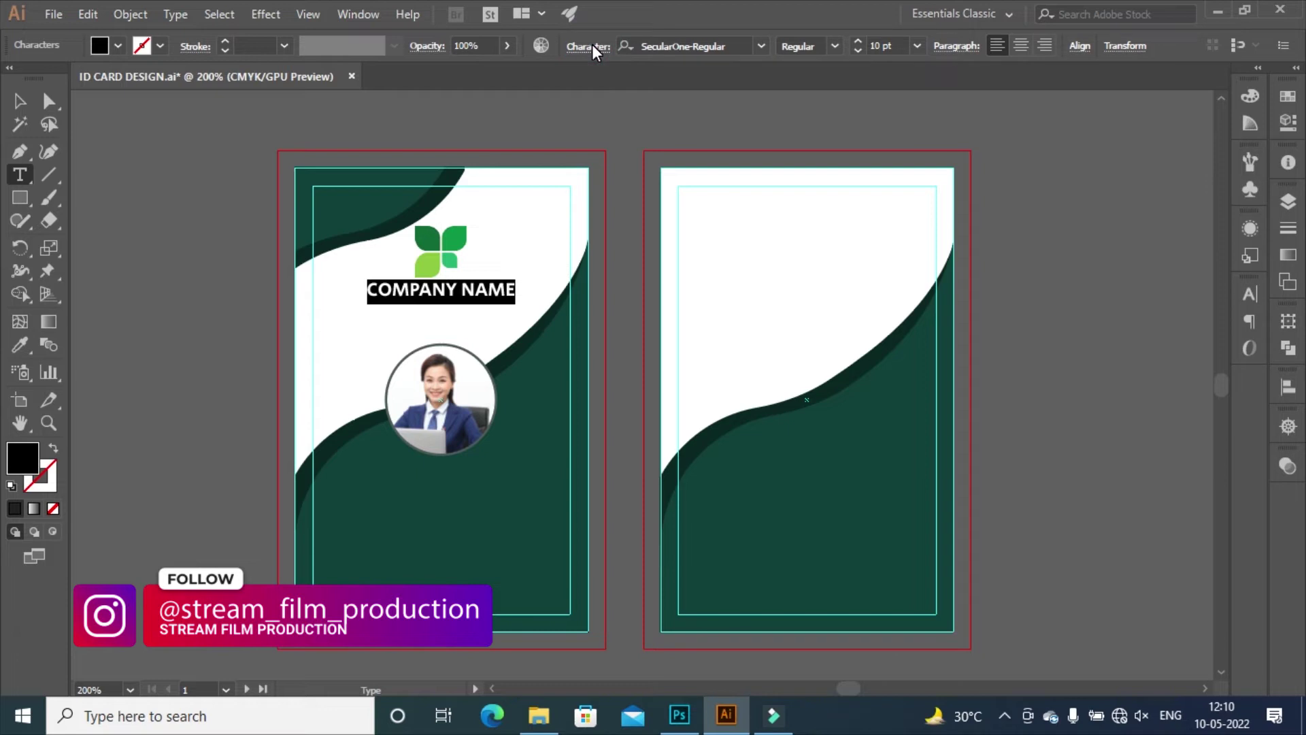
Lower COMPANY NAME's tracking step by step to -21 in the Character panel
click(592, 51)
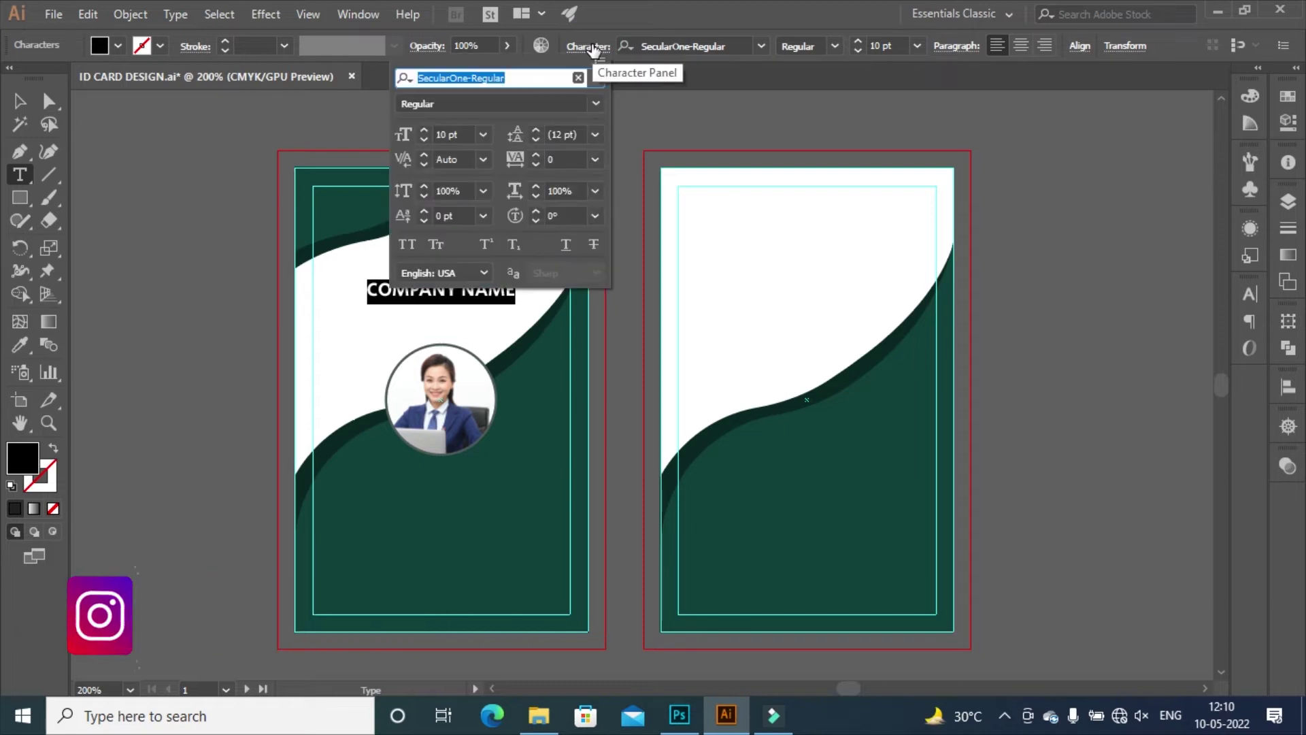
click(542, 165)
click(542, 166)
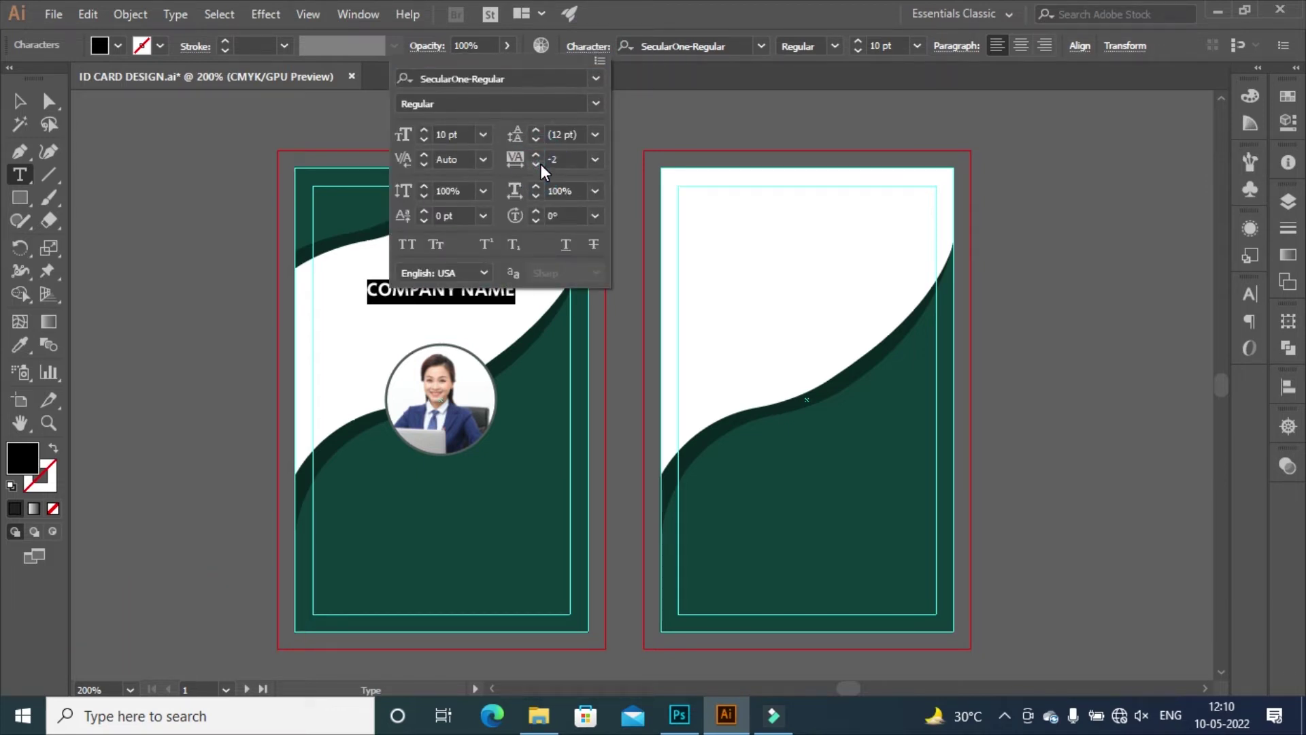
click(541, 165)
click(541, 165)
click(540, 164)
click(540, 163)
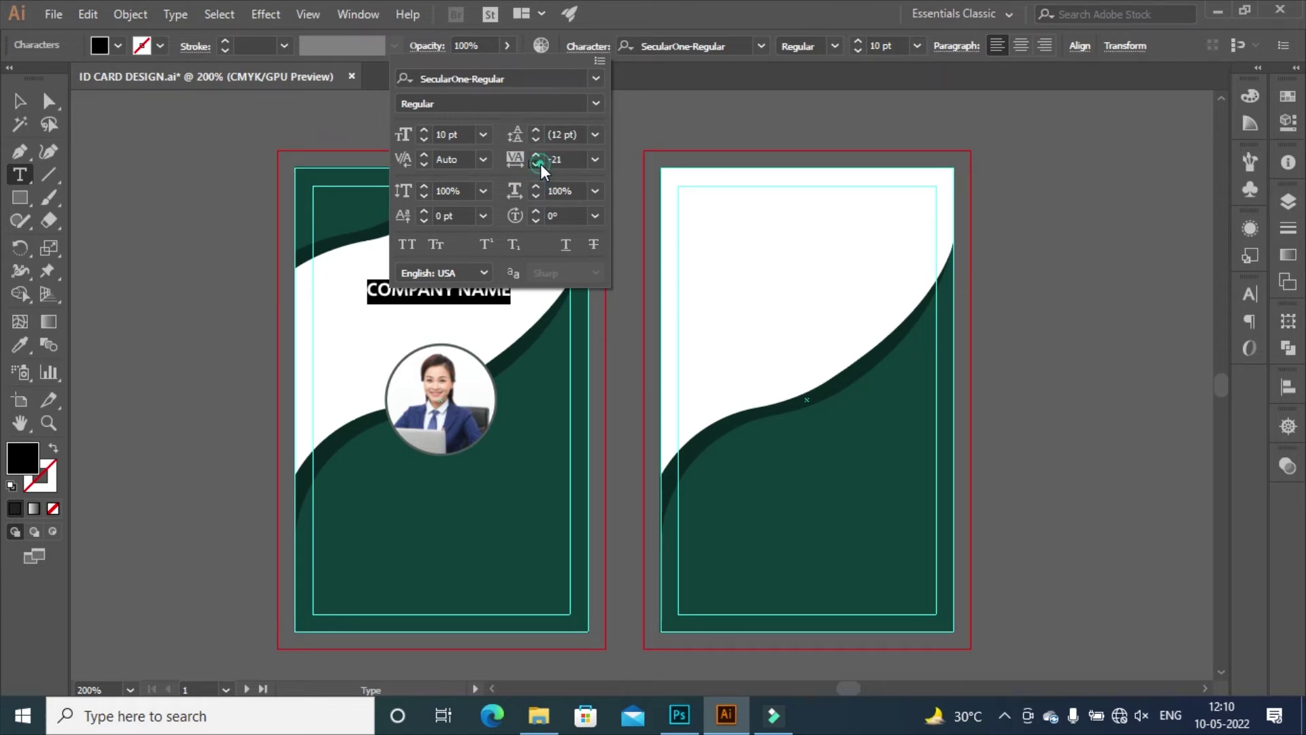
click(540, 154)
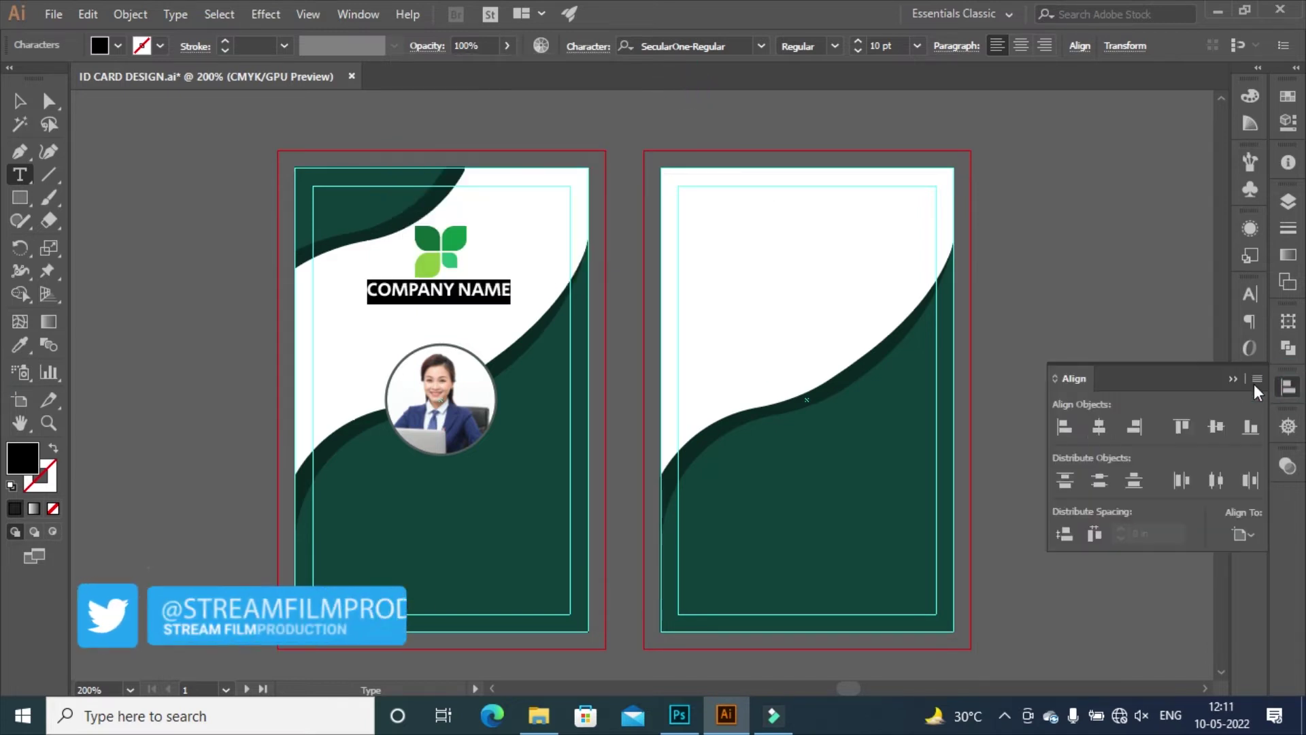
click(20, 101)
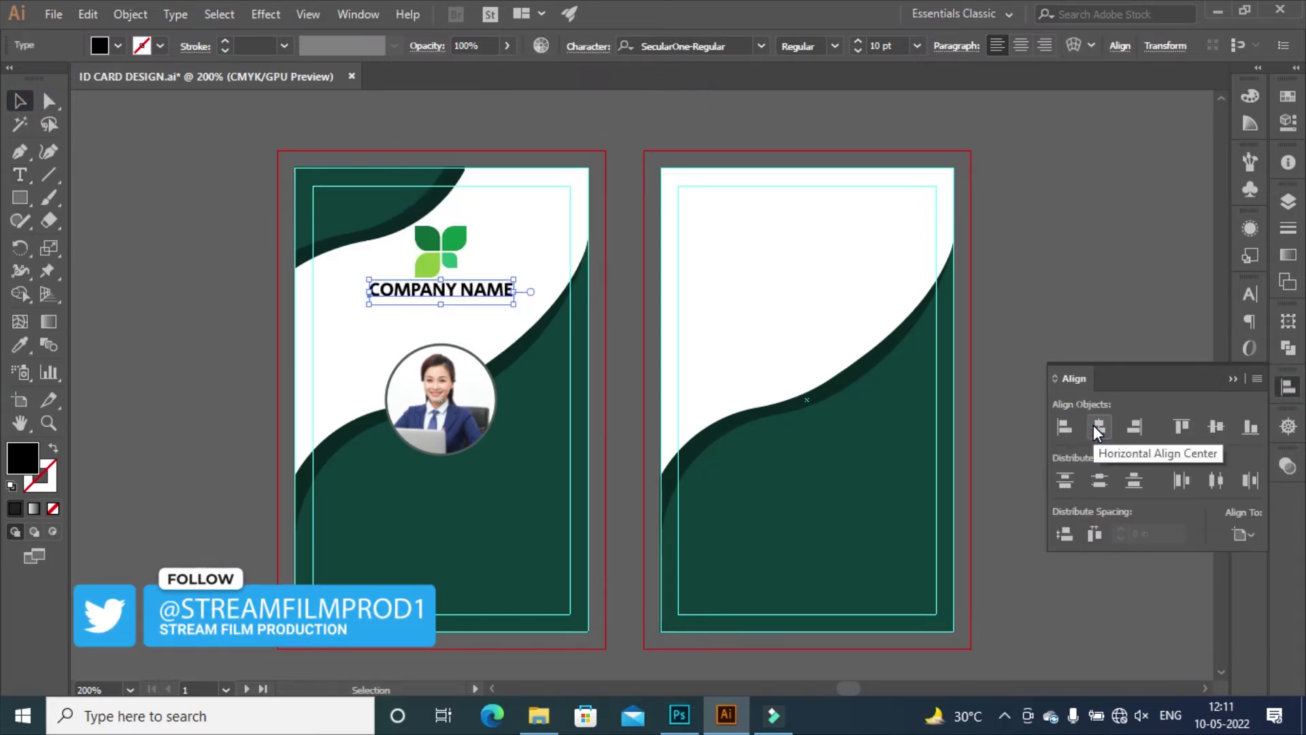
Recentre COMPANY NAME, then duplicate it just below and clear the copy's text
click(1096, 425)
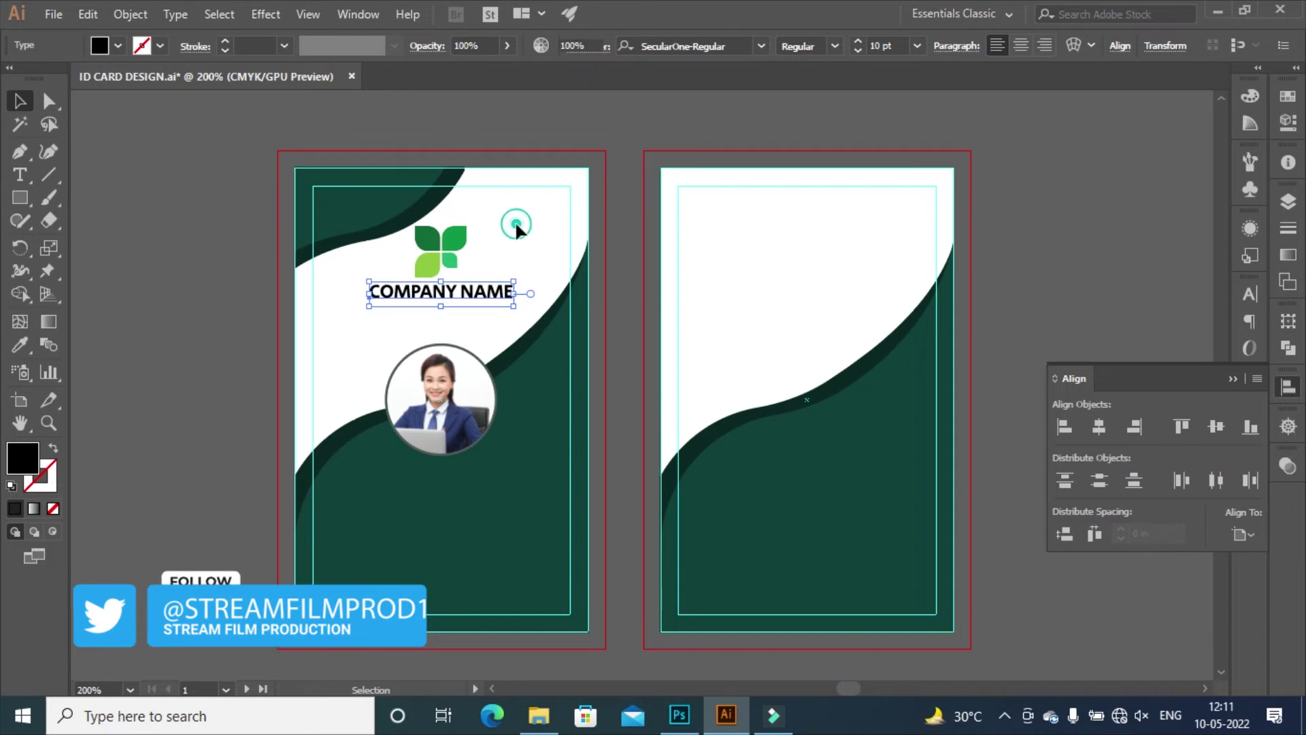
click(516, 221)
click(433, 294)
drag(432, 294, 434, 310)
double_click(436, 309)
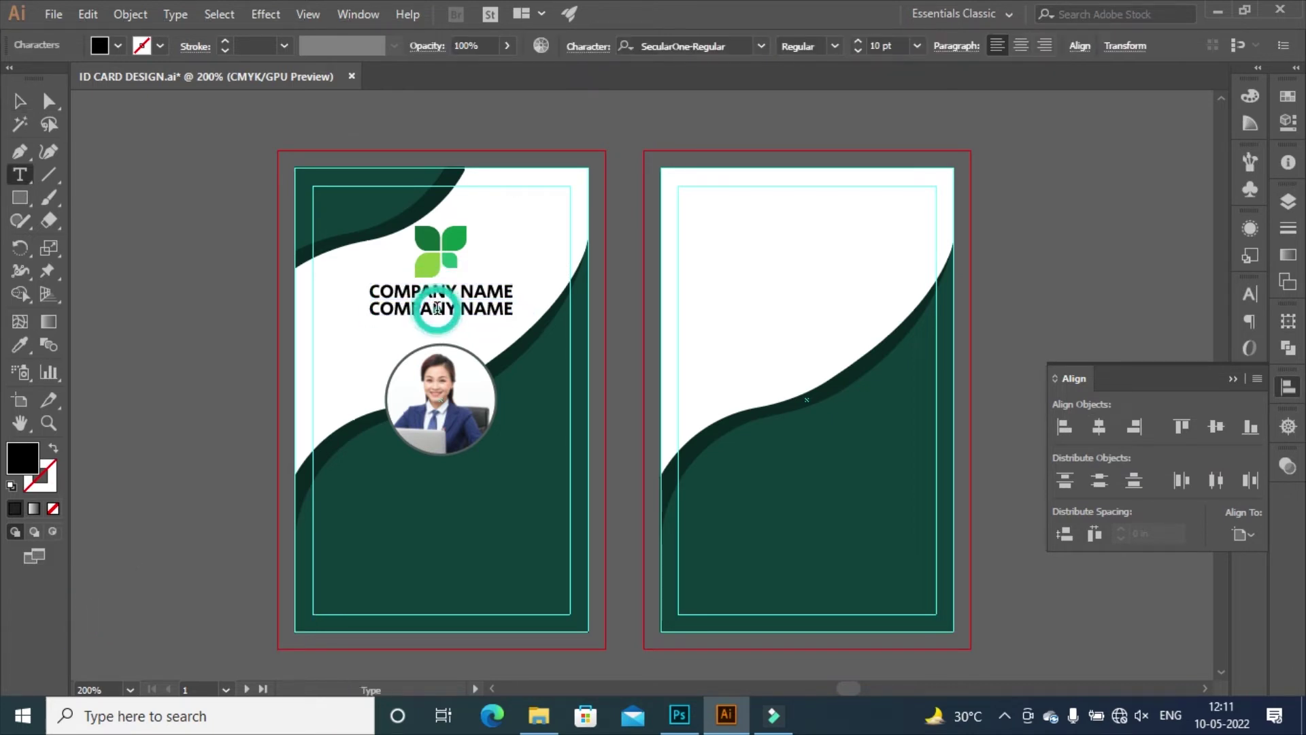
key(ctrl+a)
key(BackSpace)
Type 'Dscripation' in Oleo Script Swash Caps 8 pt and centre it under COMPANY NAME
click(680, 45)
text(ole)
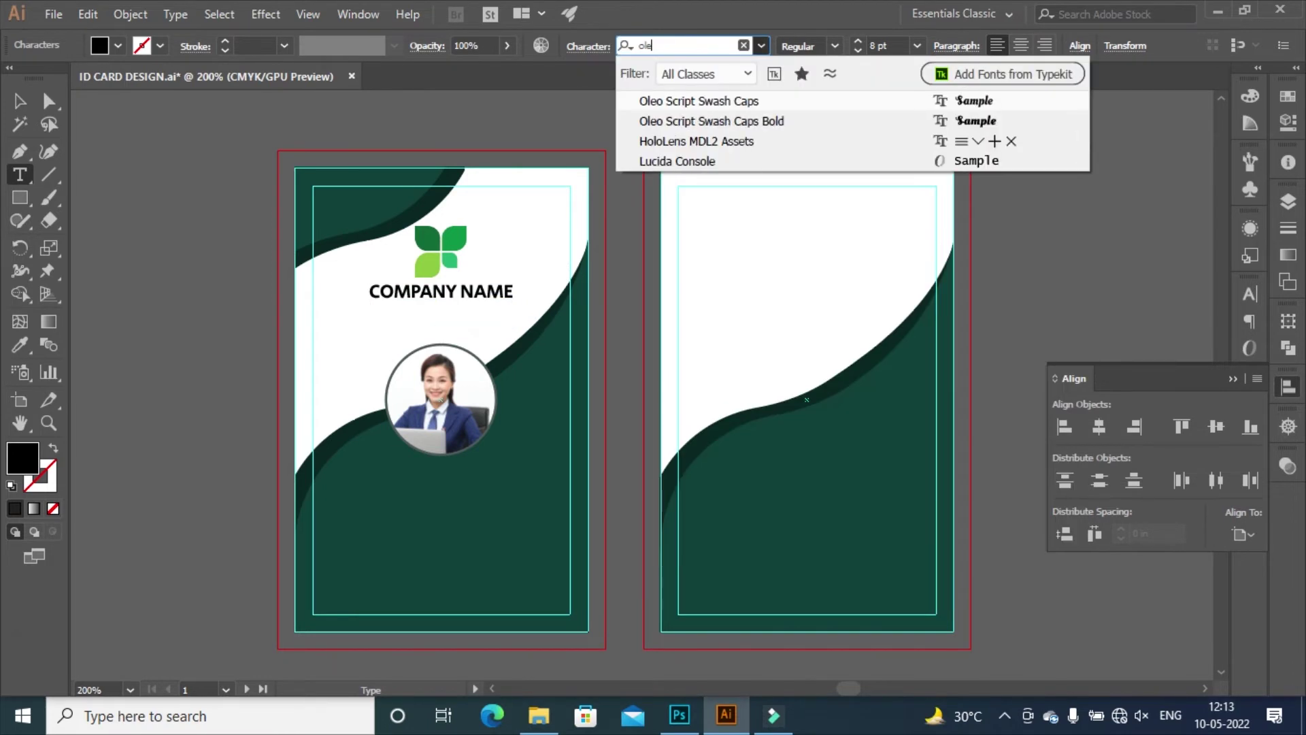
click(752, 101)
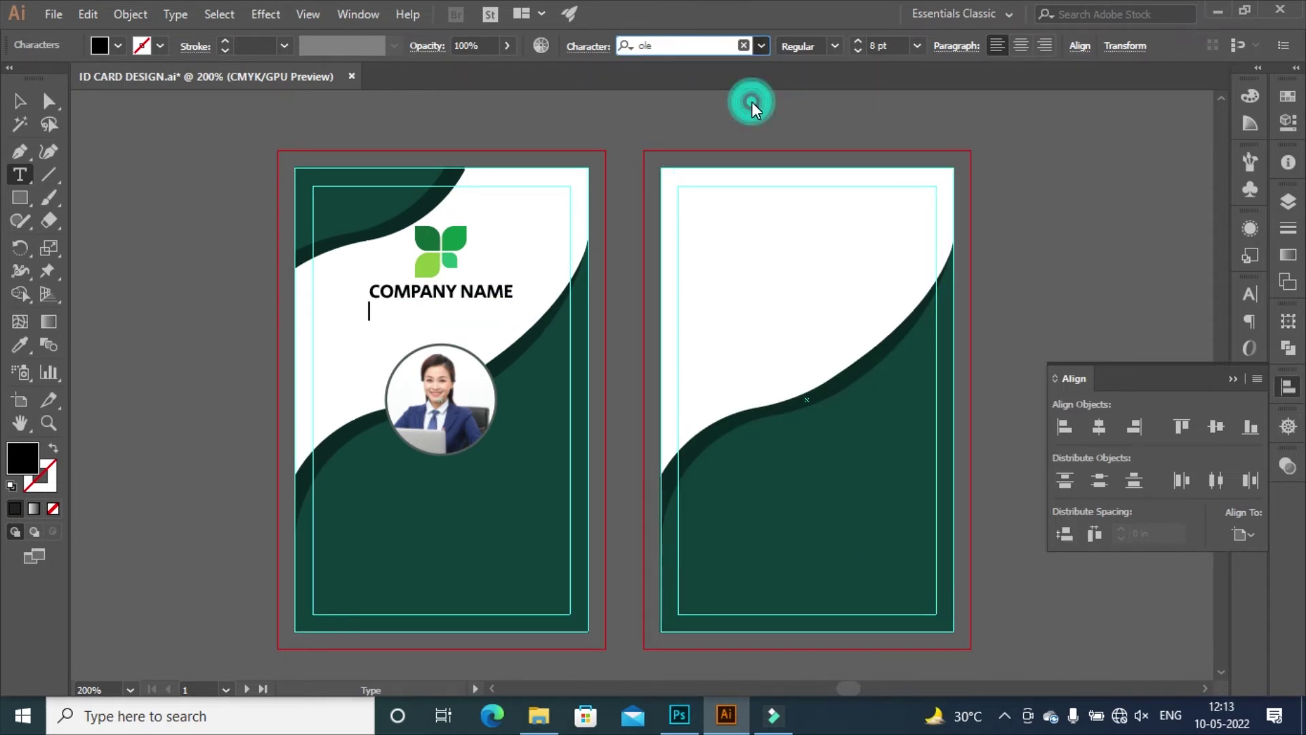
text(D)
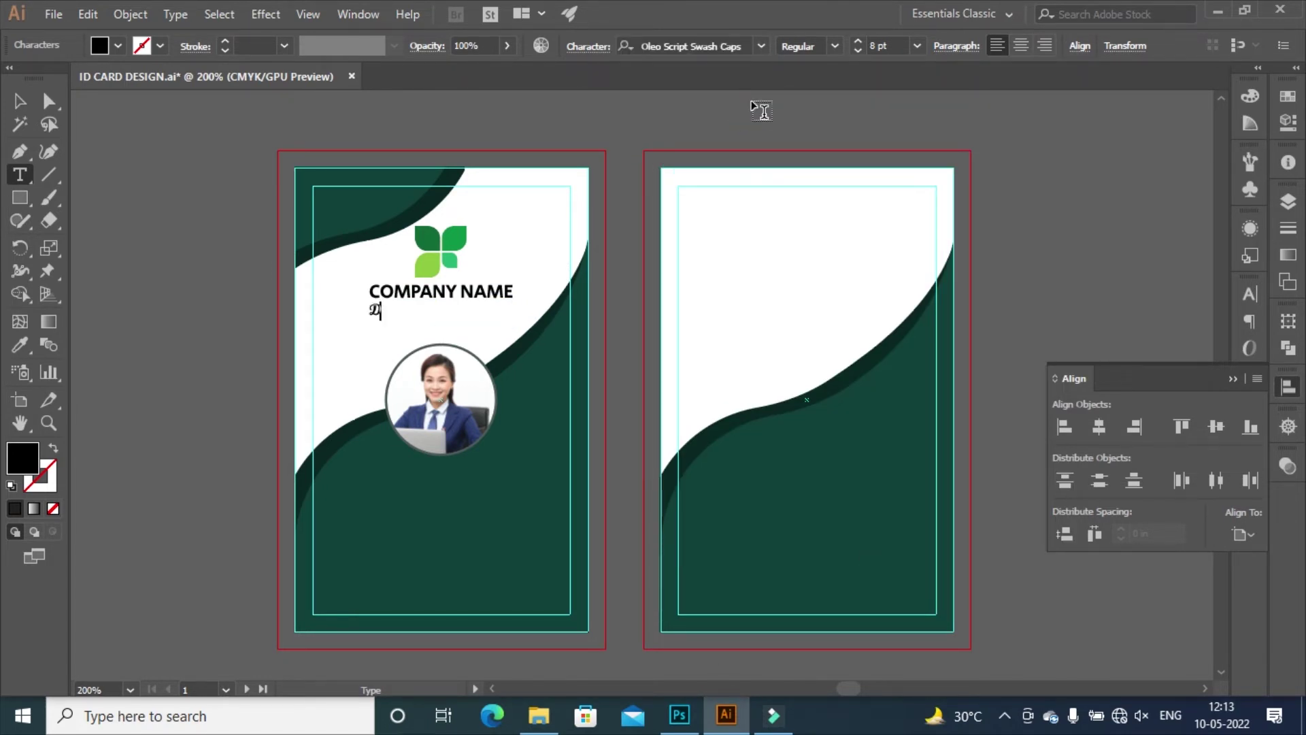
text(scripation)
key(Return)
key(Escape)
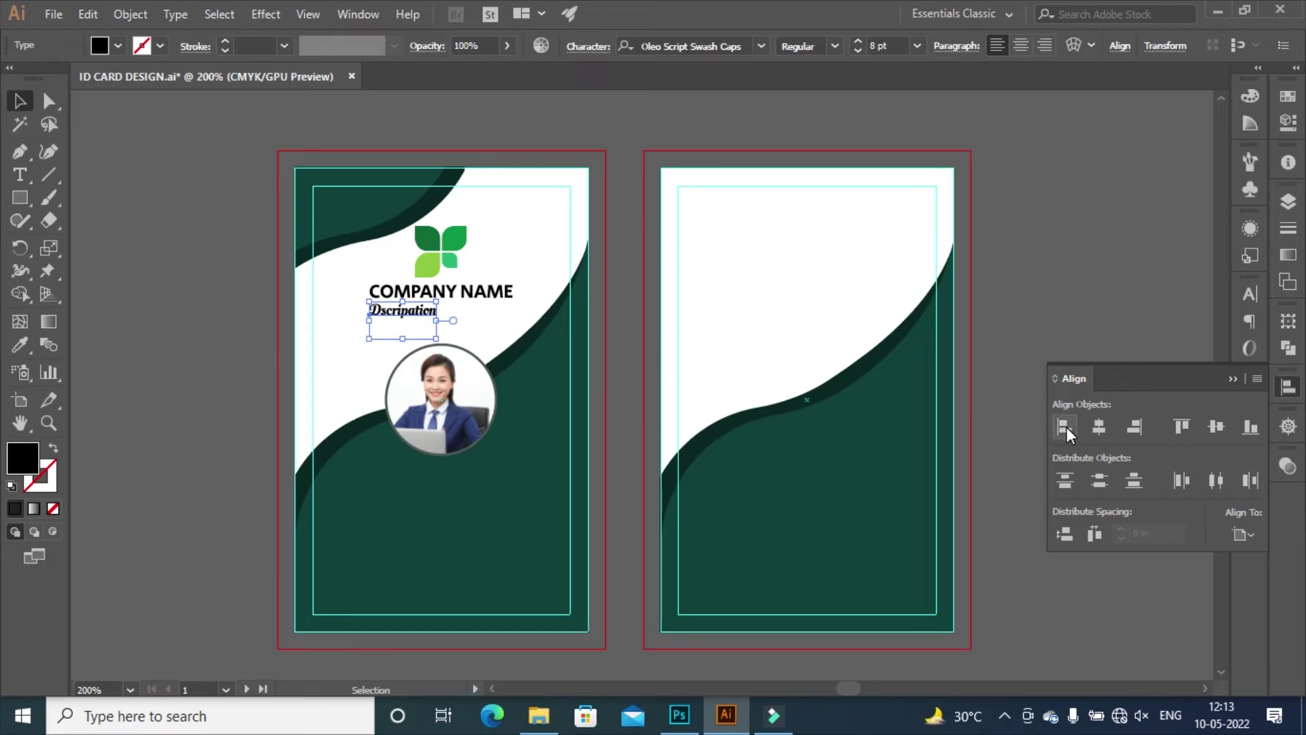
click(1099, 426)
click(1031, 306)
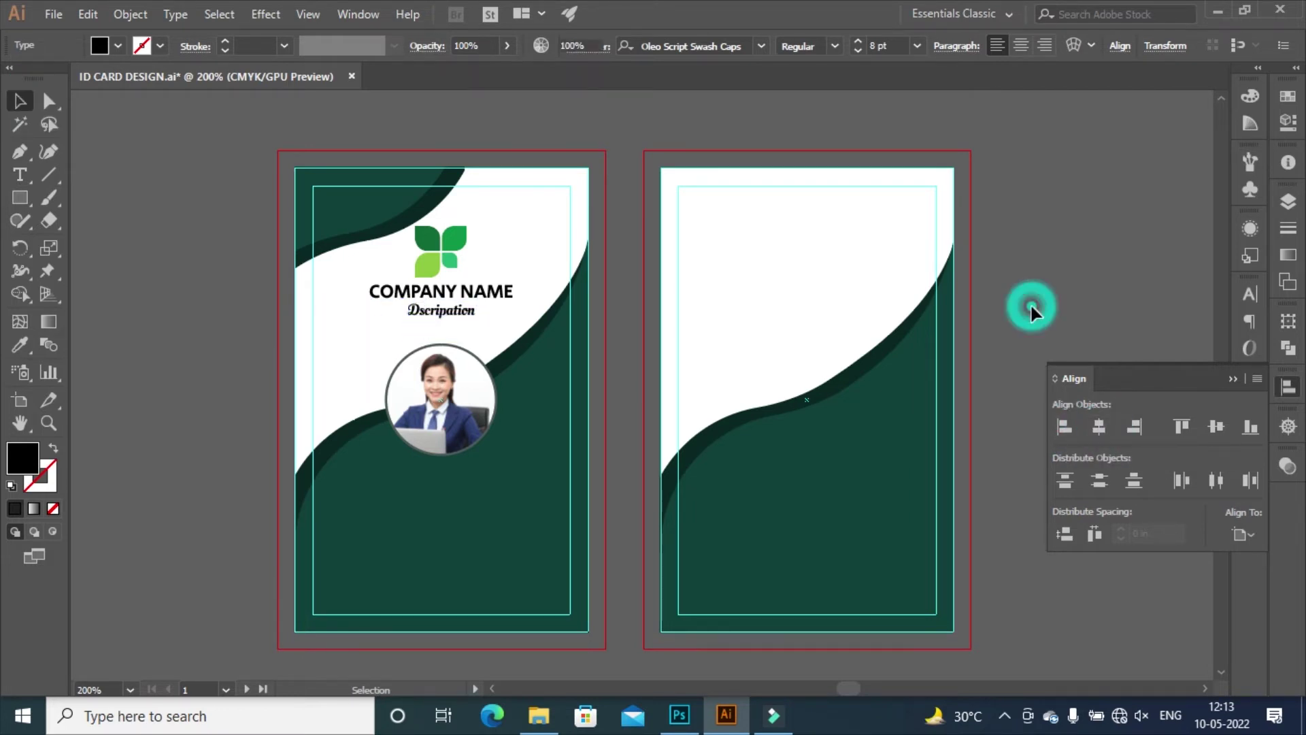
Nudge the subtitle up, then centre the logo, heading and subtitle together horizontally
click(395, 244)
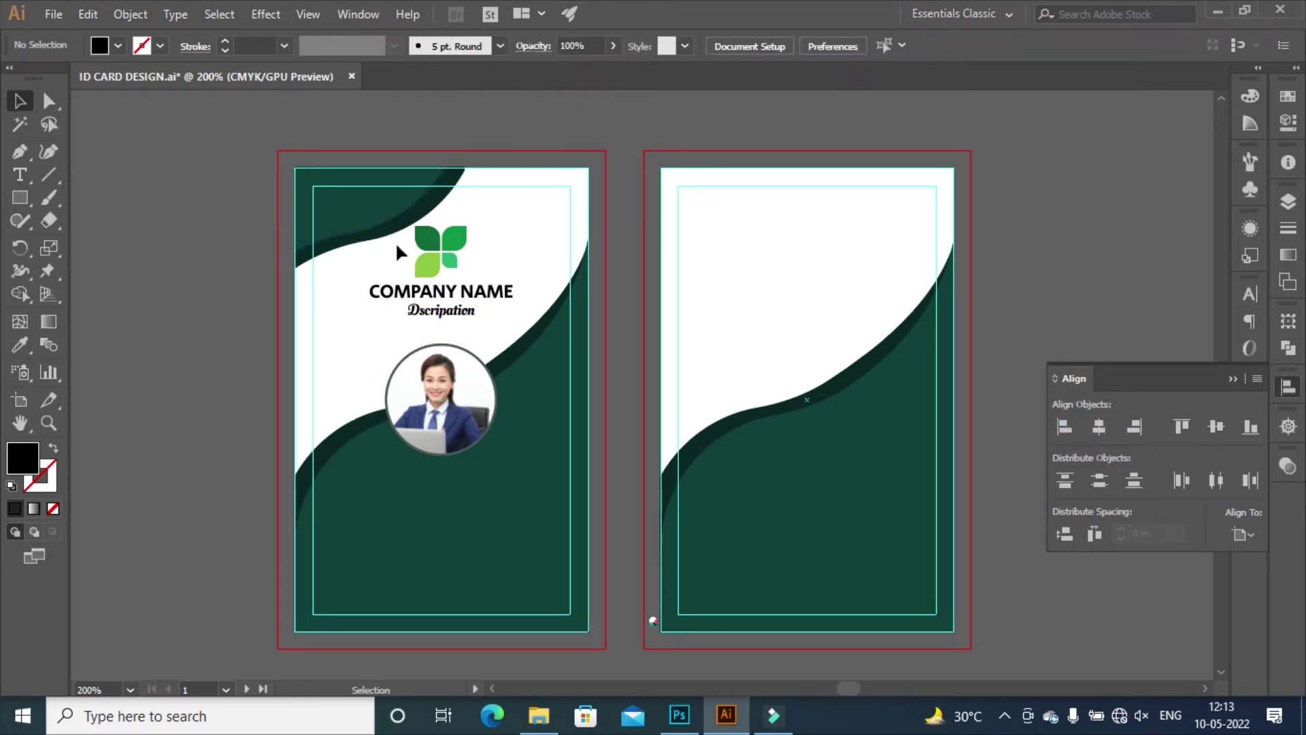
click(459, 275)
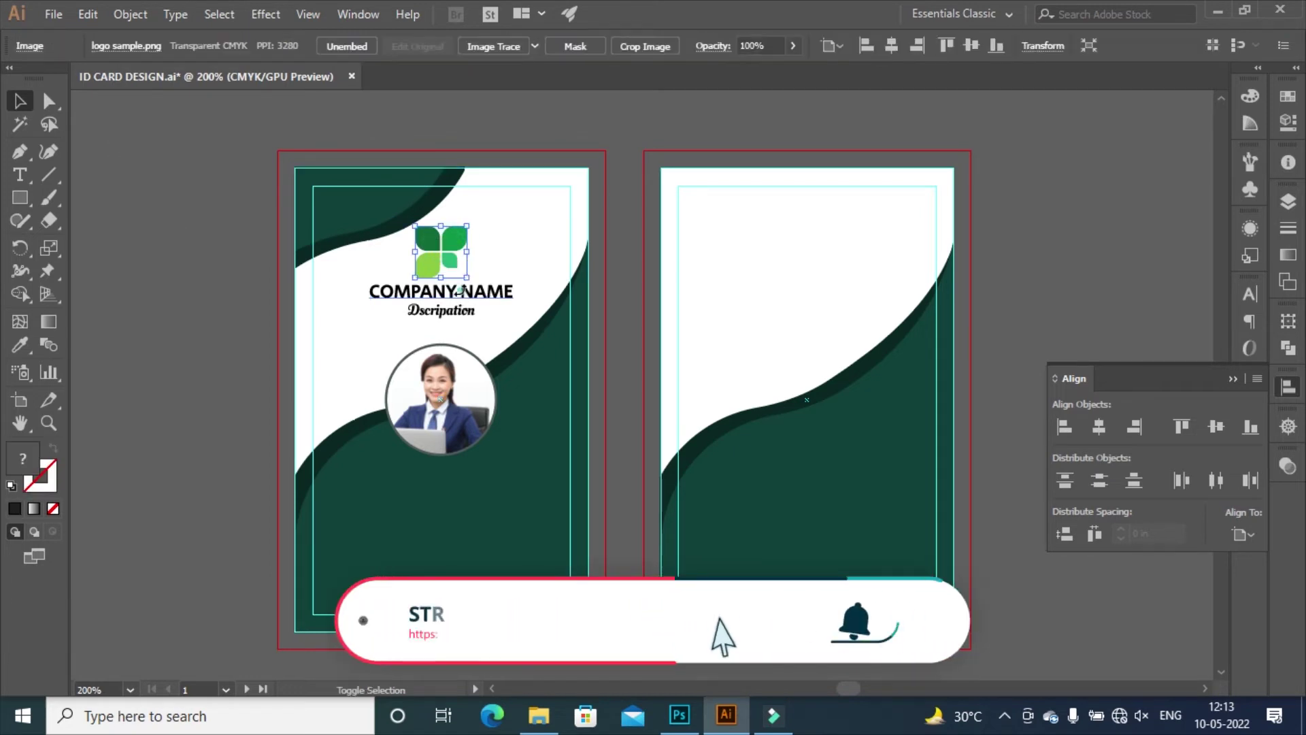
click(433, 315)
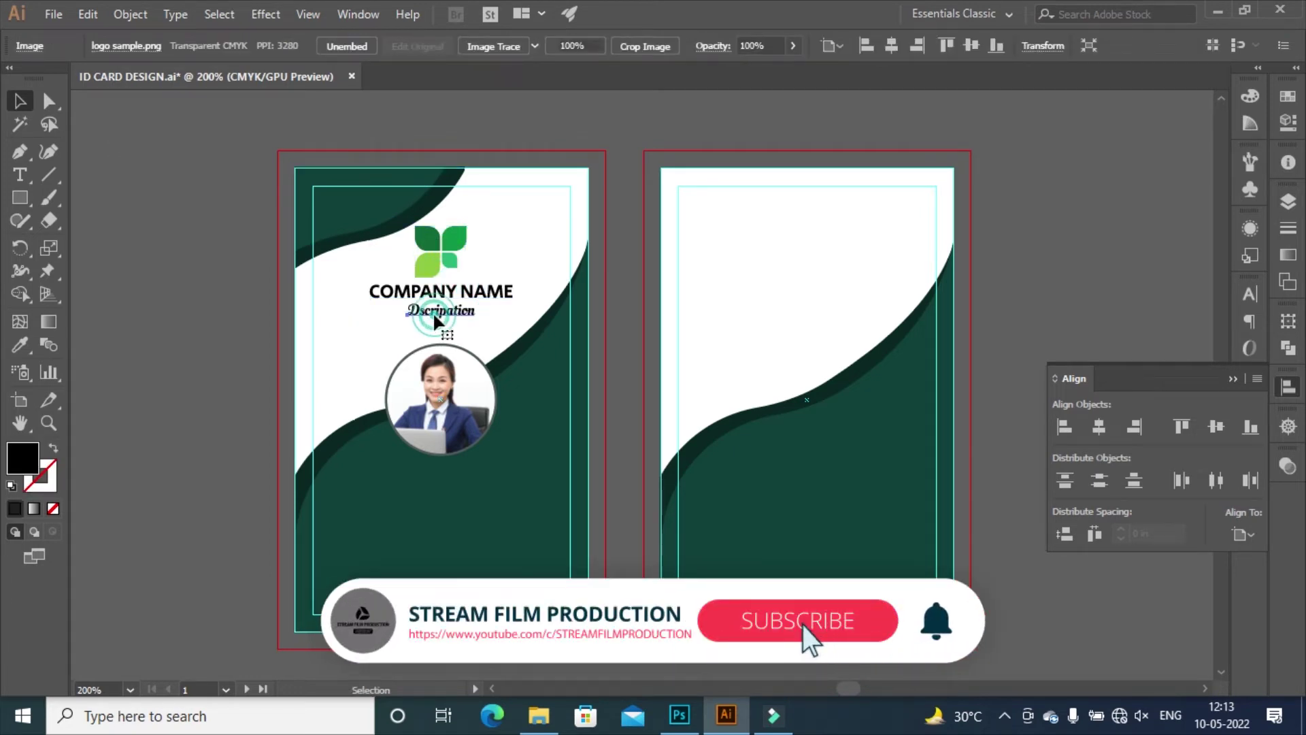
drag(433, 311, 438, 305)
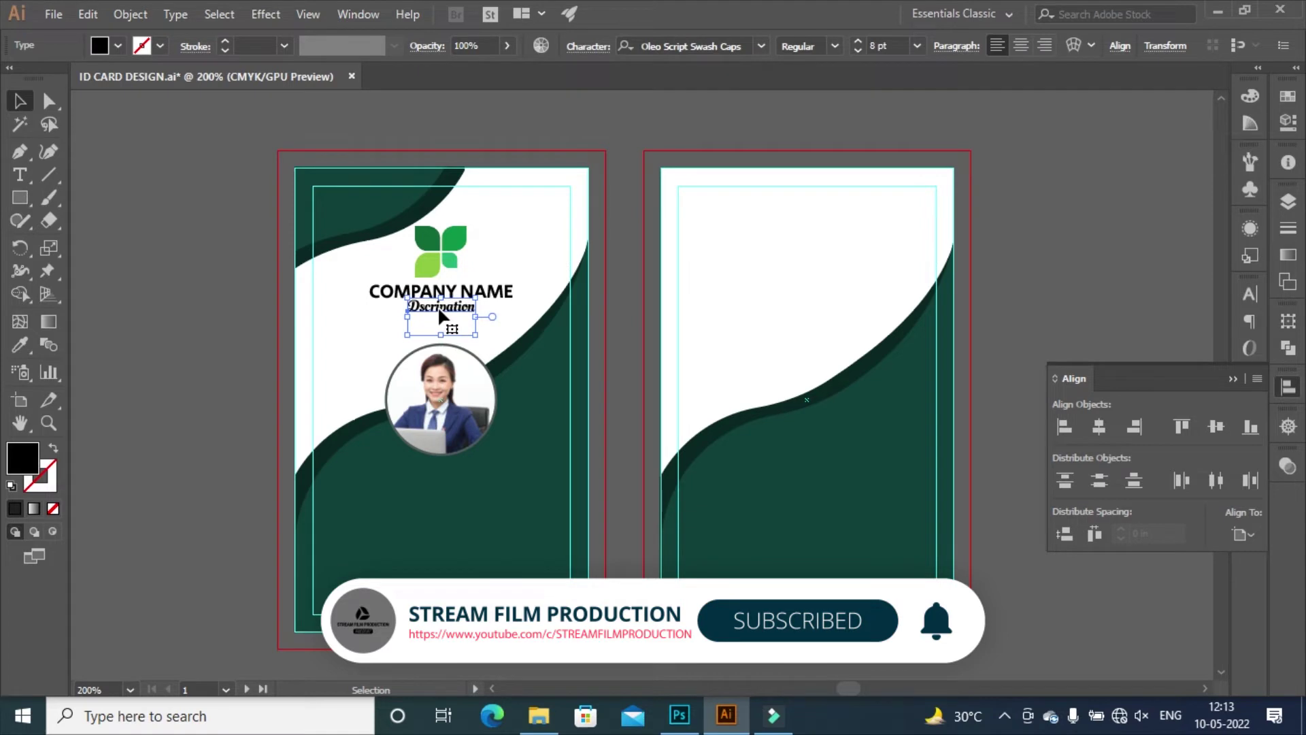
click(1058, 157)
click(442, 289)
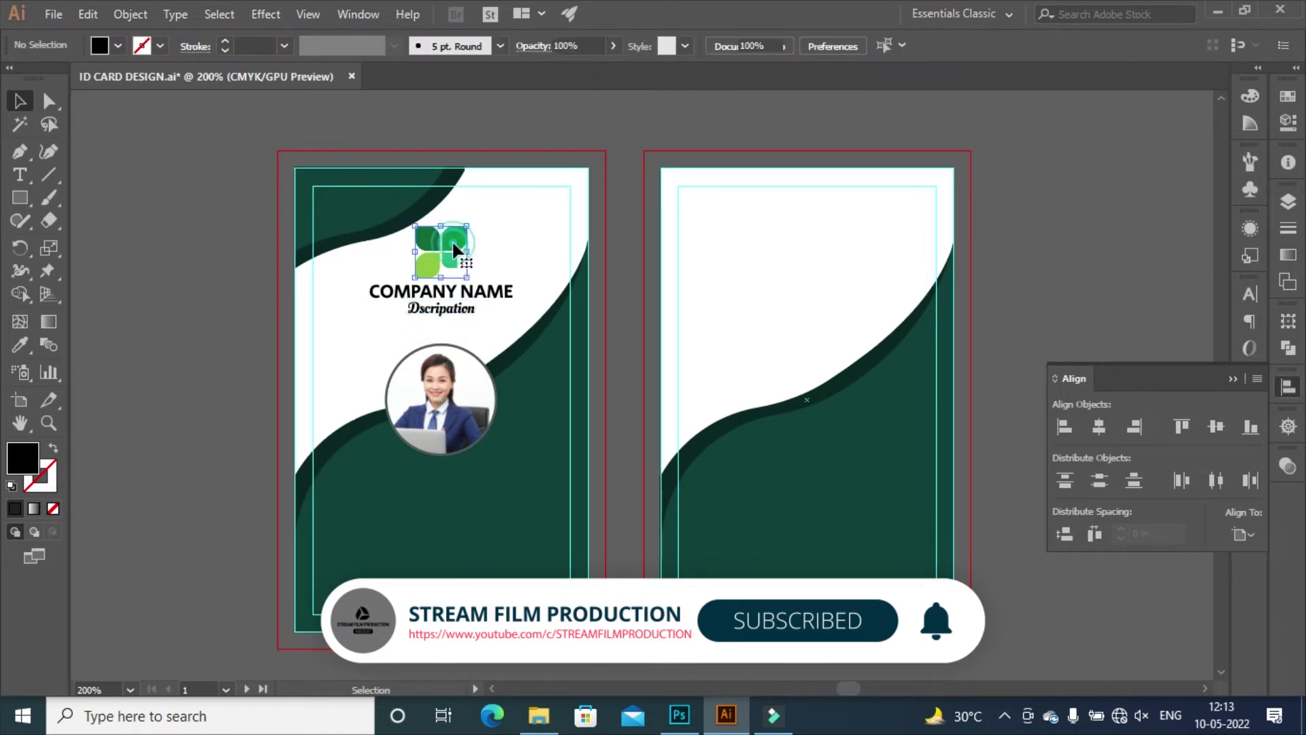
shift+click(451, 308)
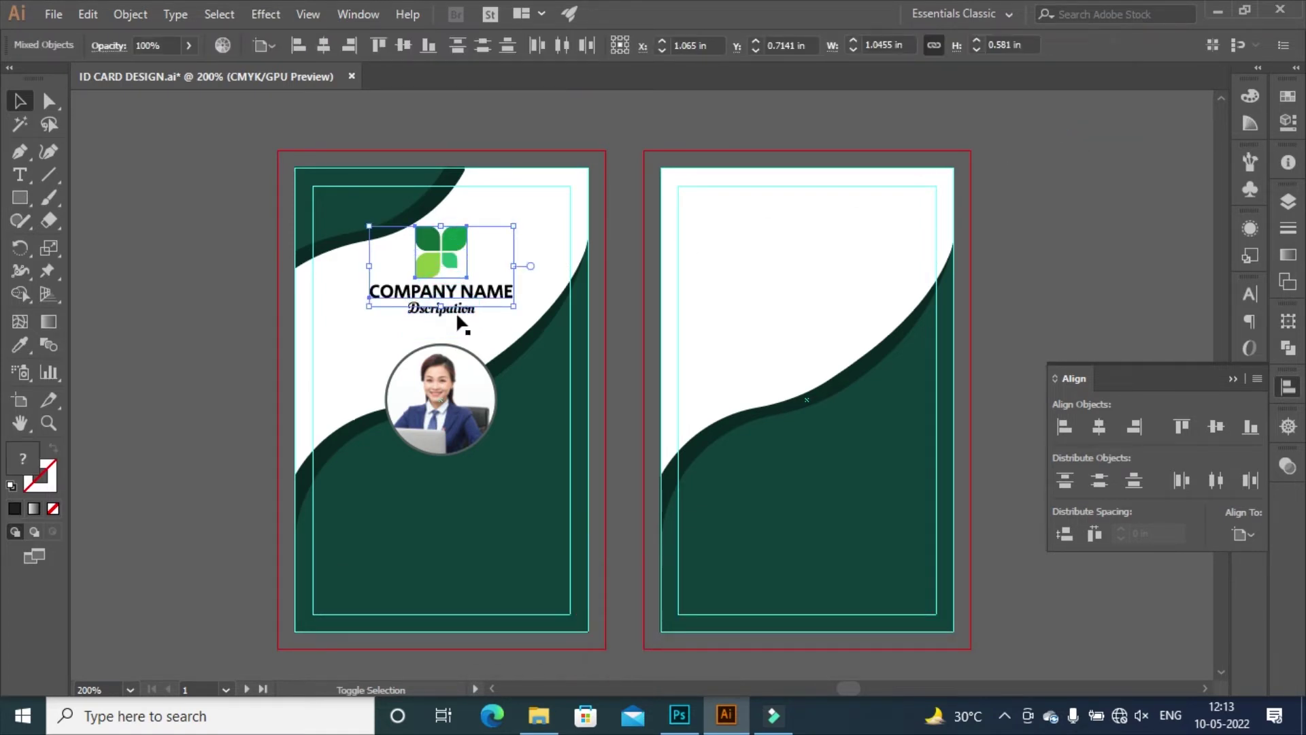
shift+click(460, 315)
key(Down)
key(Down)
key(Down)
key(Down)
key(Down)
key(Down)
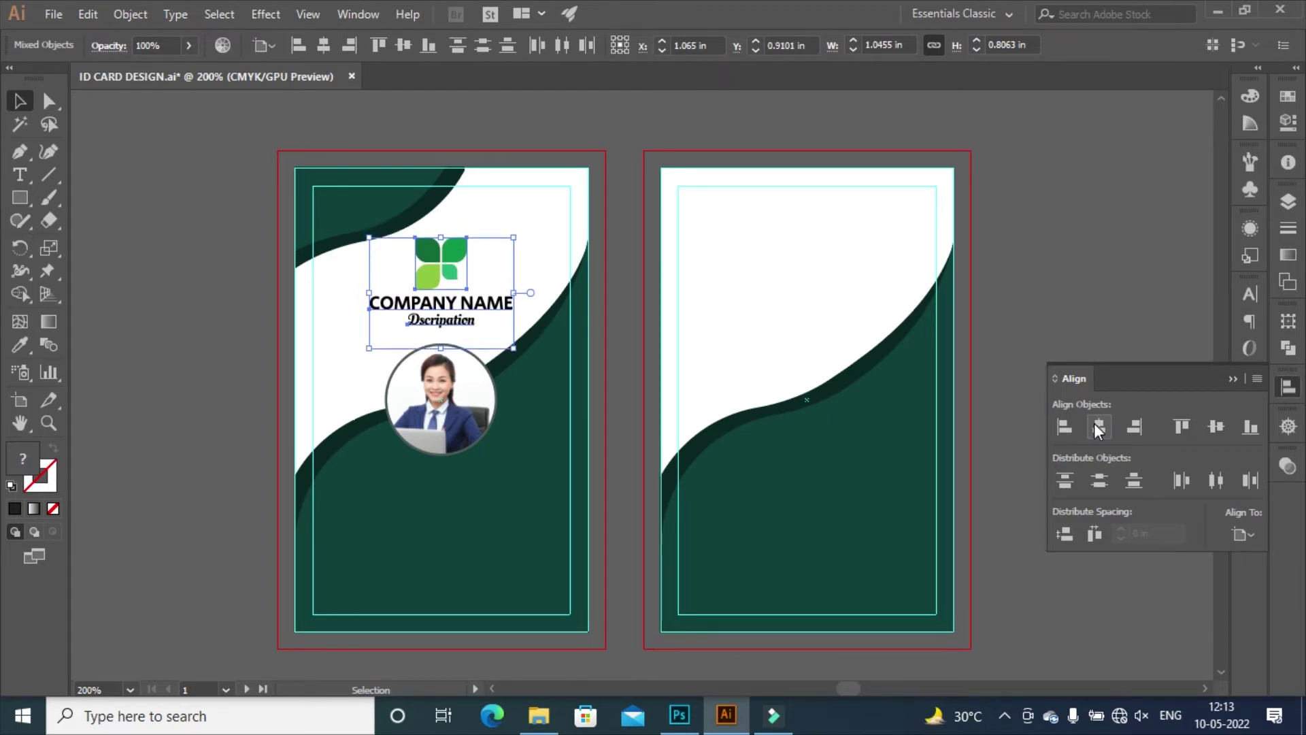
click(1097, 427)
click(1082, 243)
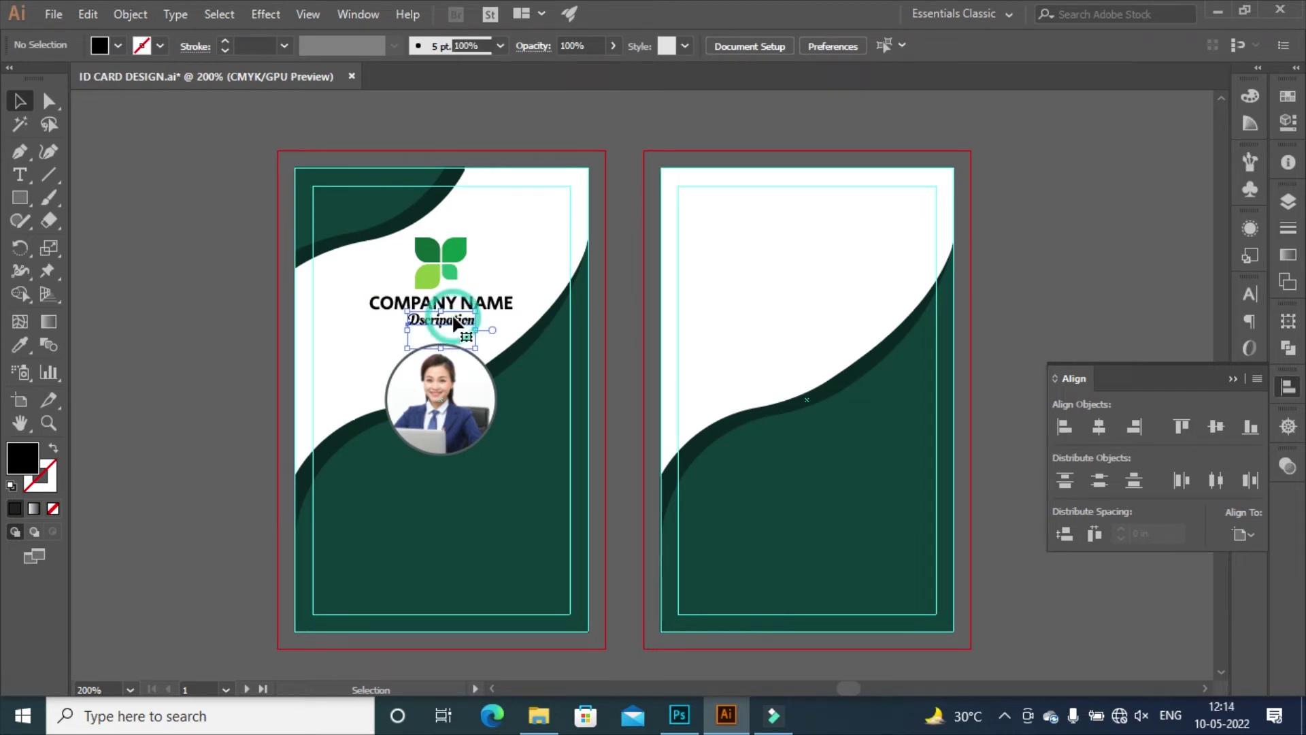
Correct the subtitle spelling to 'Discripation' and recentre it horizontally
double_click(418, 319)
text(i)
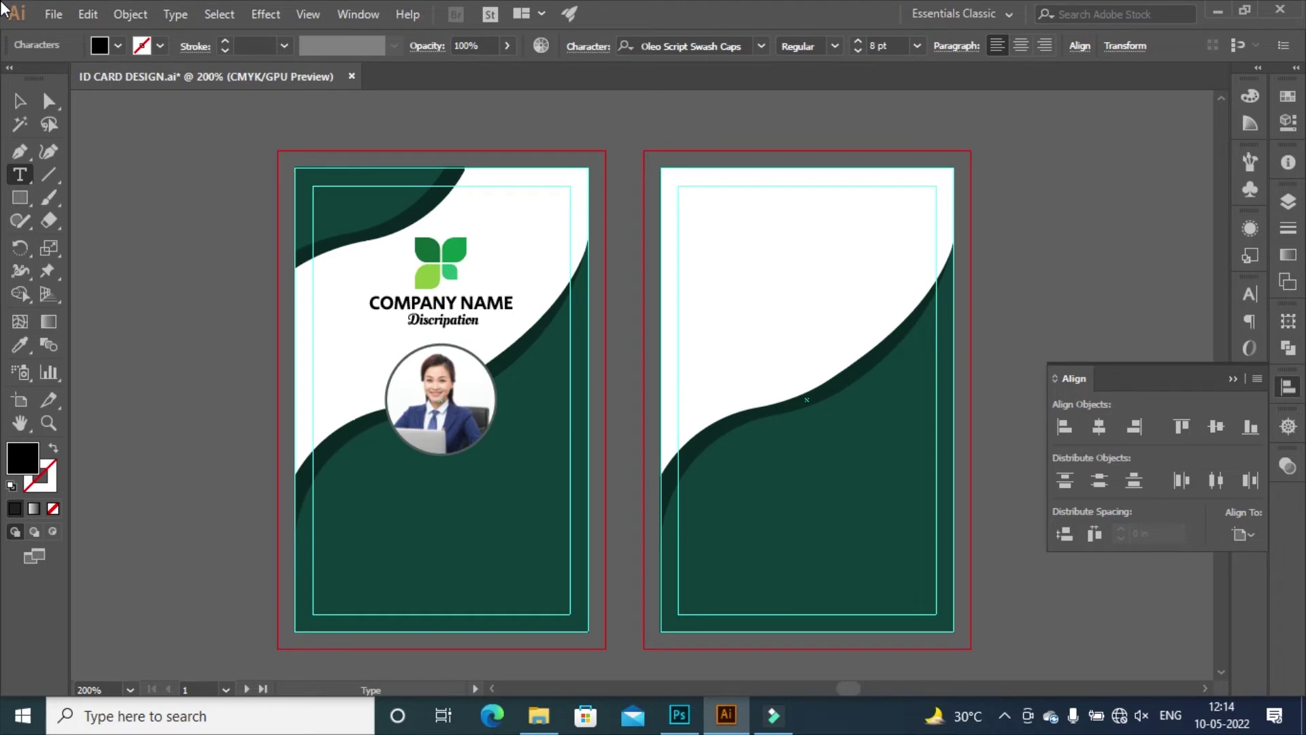
key(Escape)
click(1098, 426)
click(1056, 301)
click(375, 264)
click(446, 249)
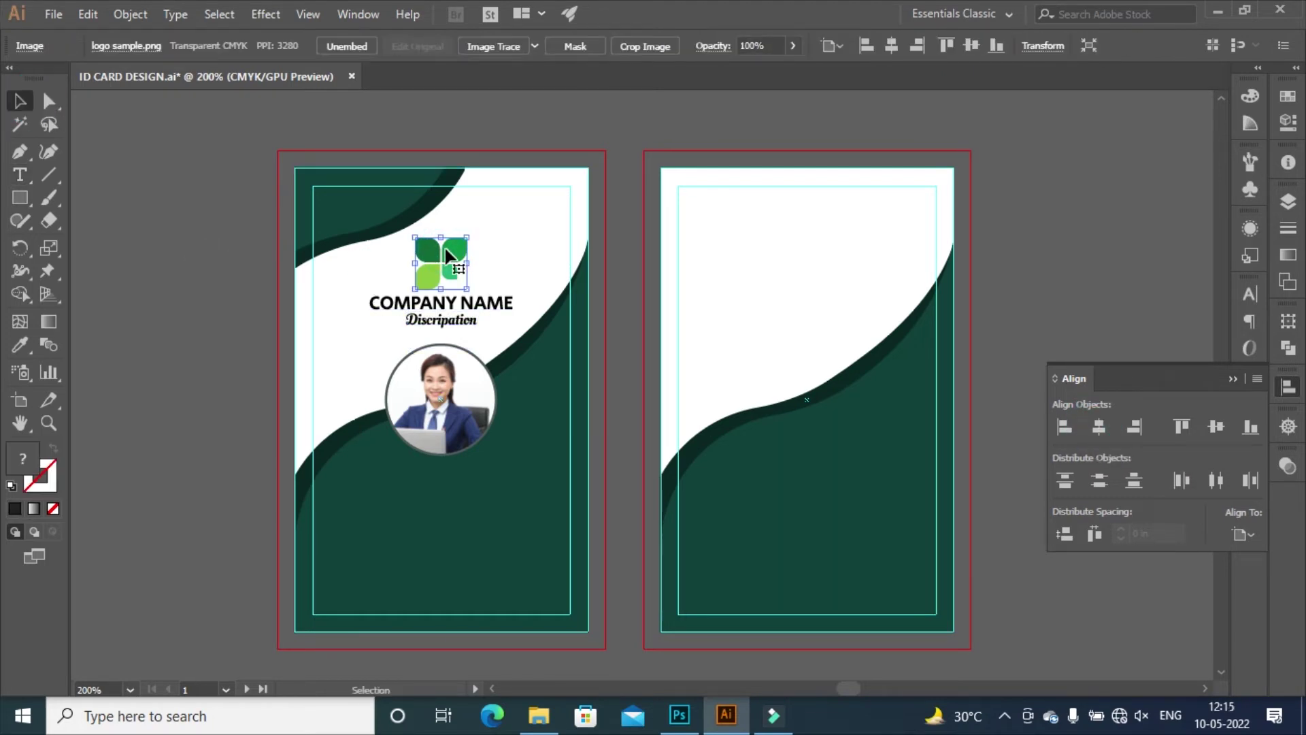
Copy the logo, COMPANY NAME and Discripation onto the back card, centre them, and save
shift+click(480, 311)
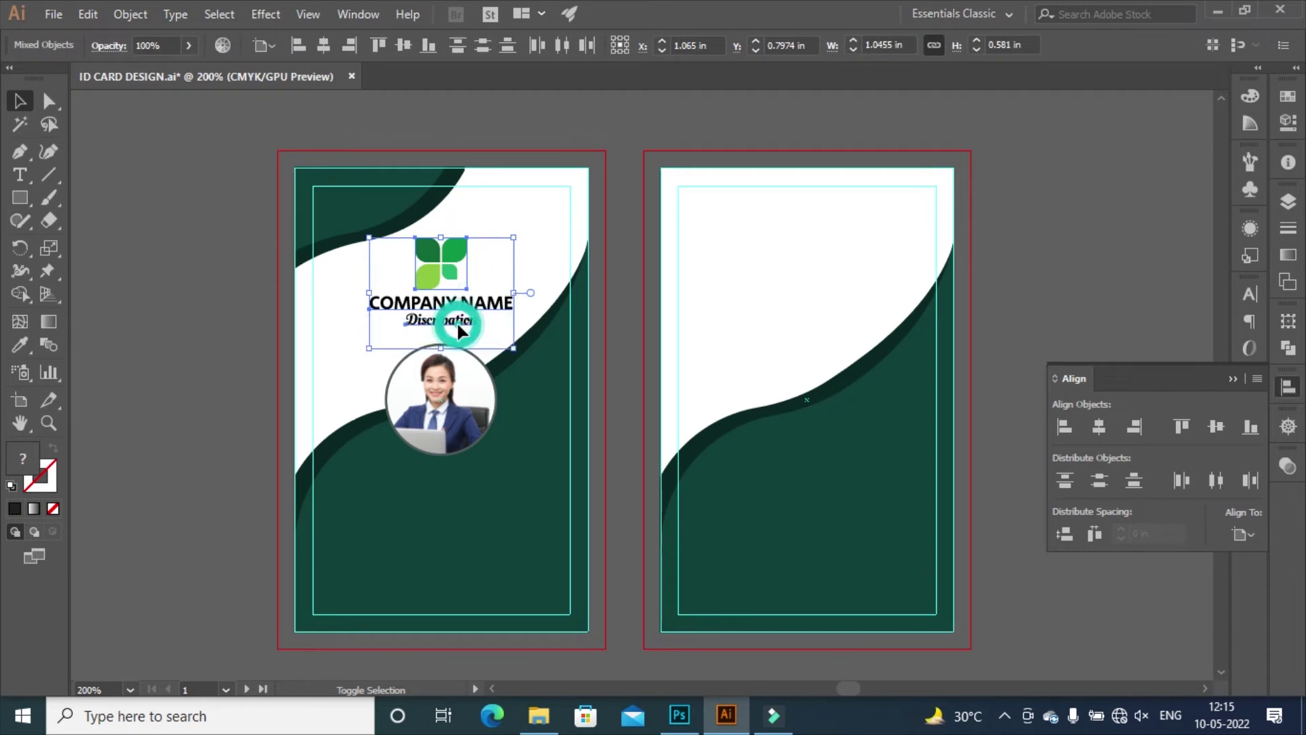
drag(435, 280, 800, 245)
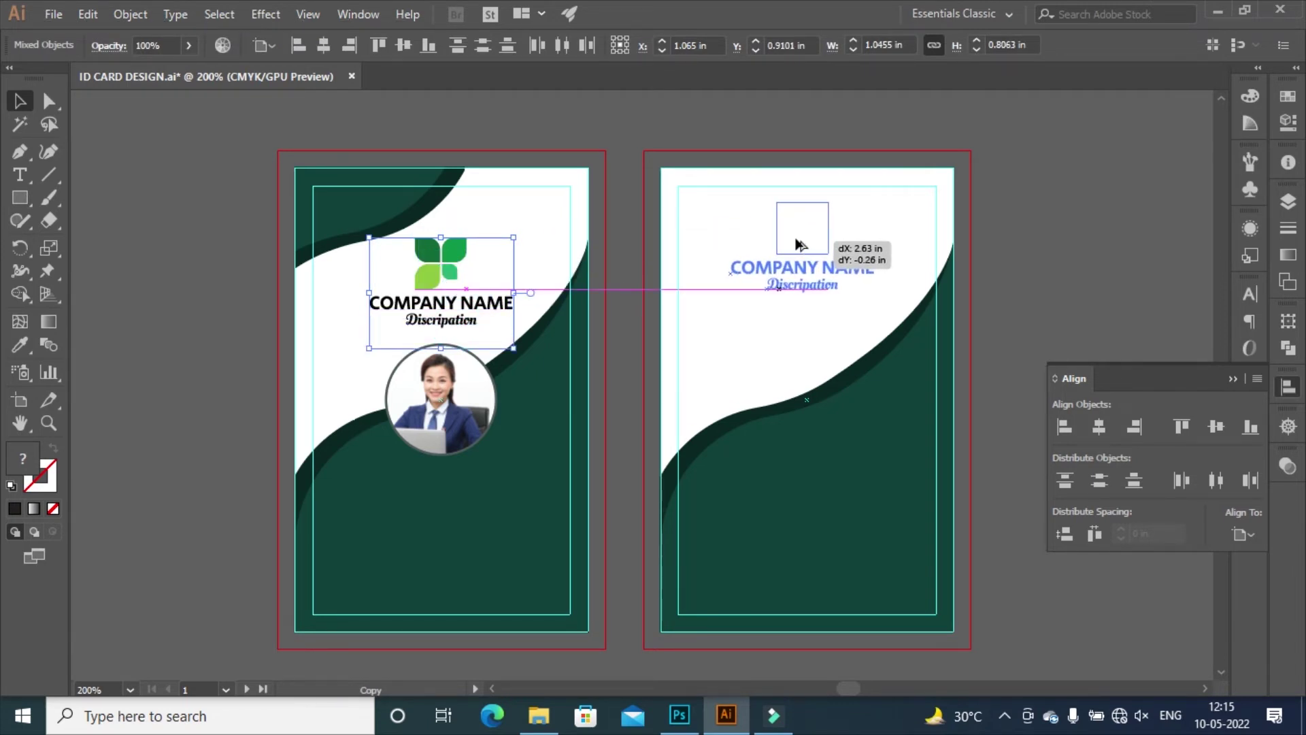
drag(800, 245, 922, 258)
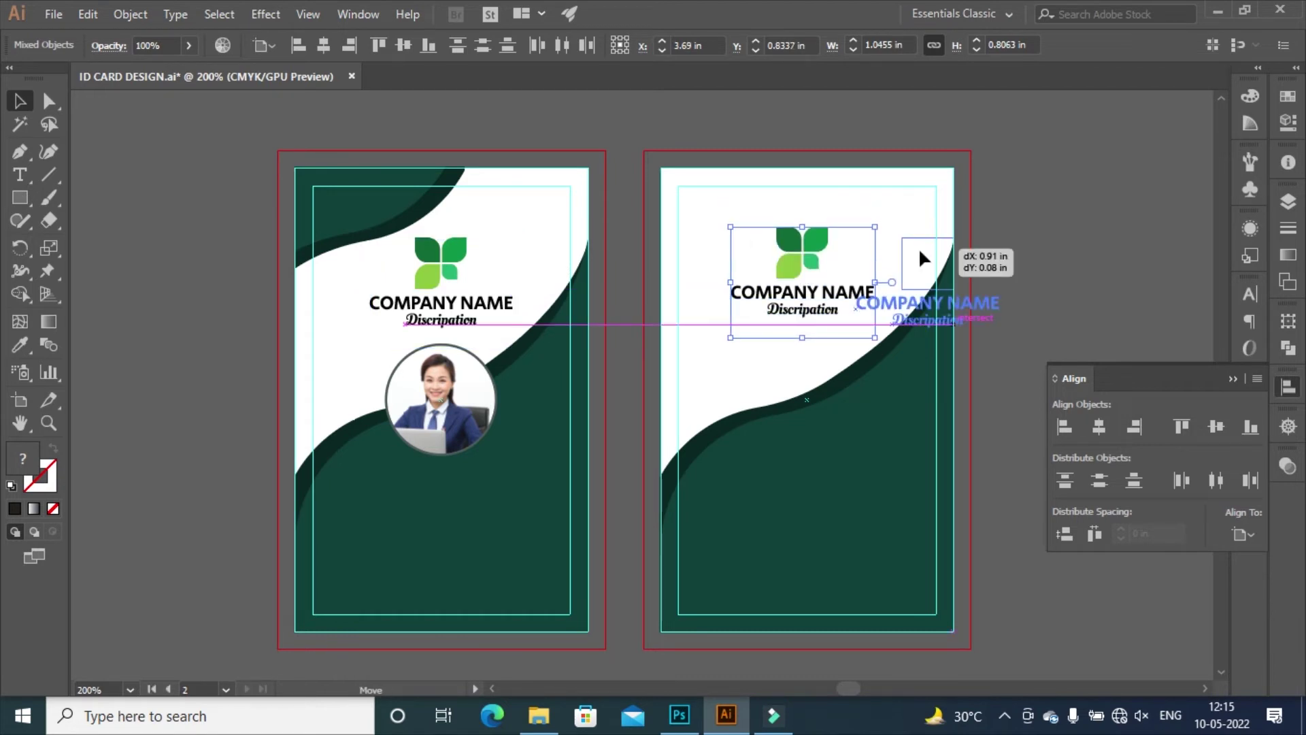
drag(919, 252, 920, 251)
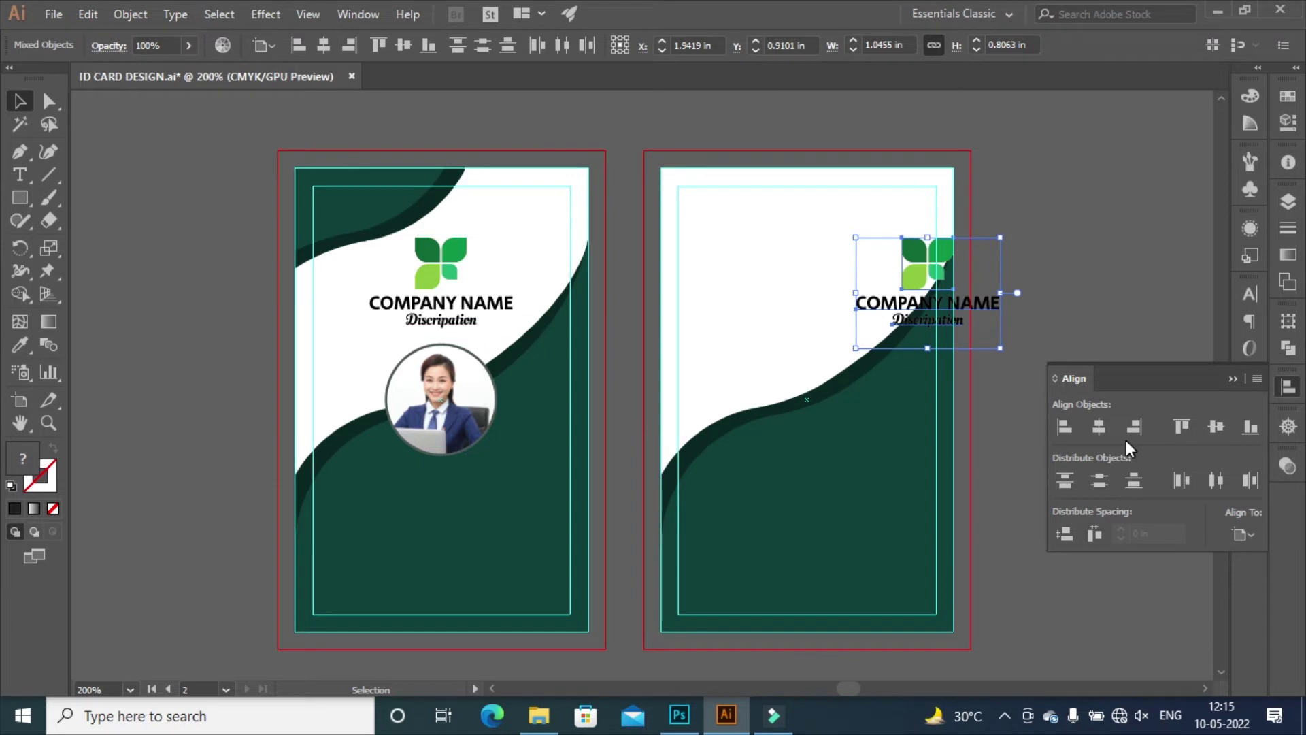
click(1106, 431)
click(1019, 278)
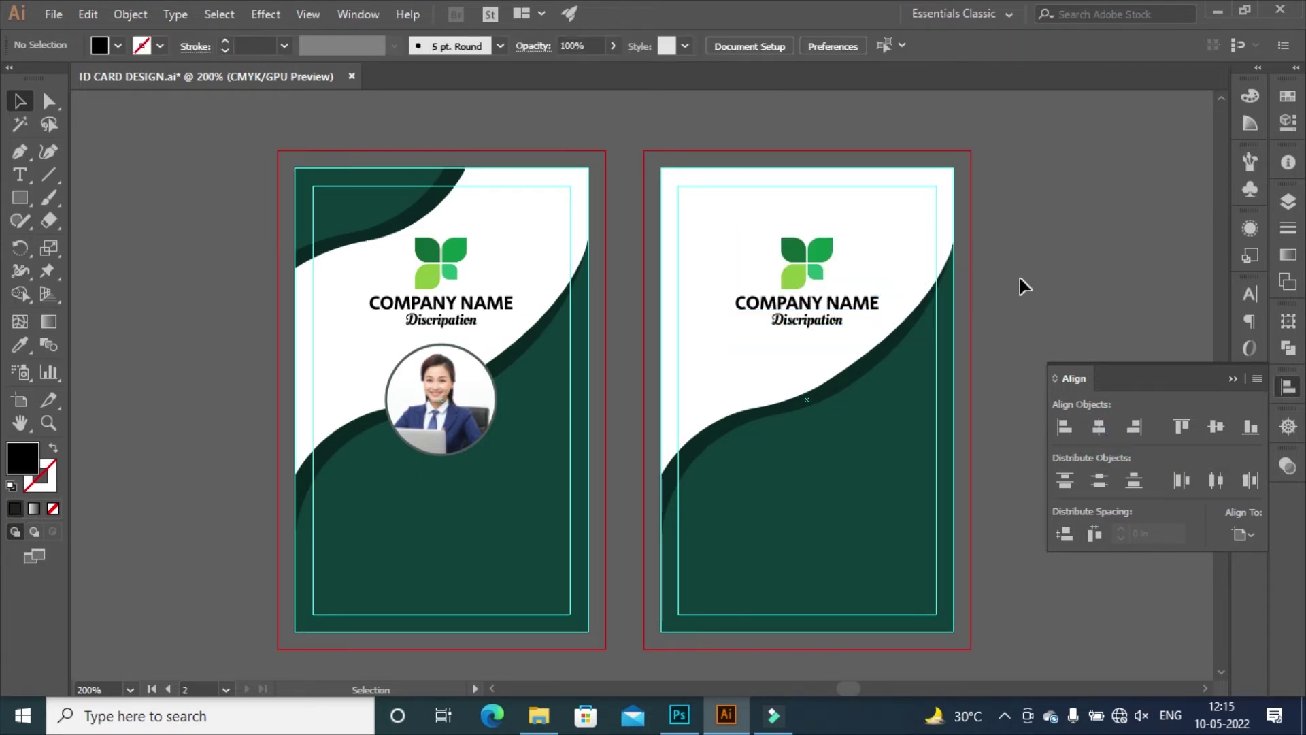
key(ctrl+s)
click(28, 178)
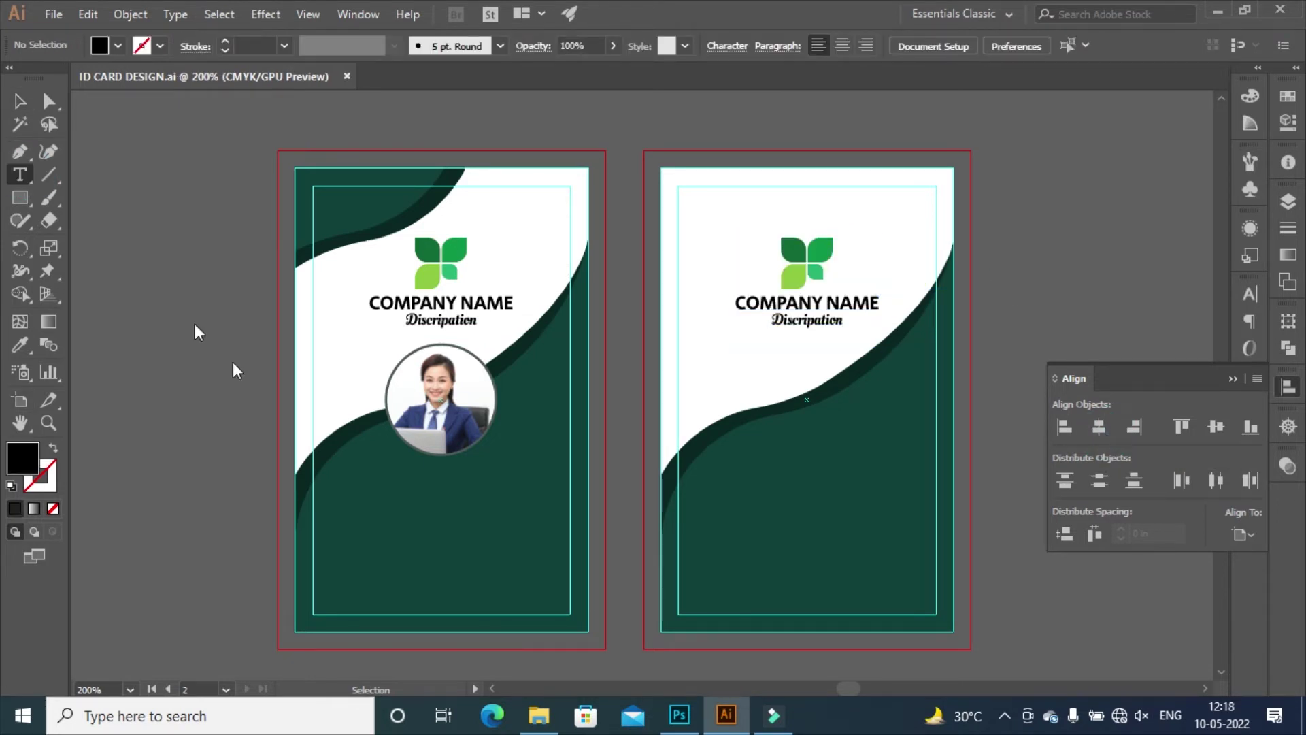
click(400, 477)
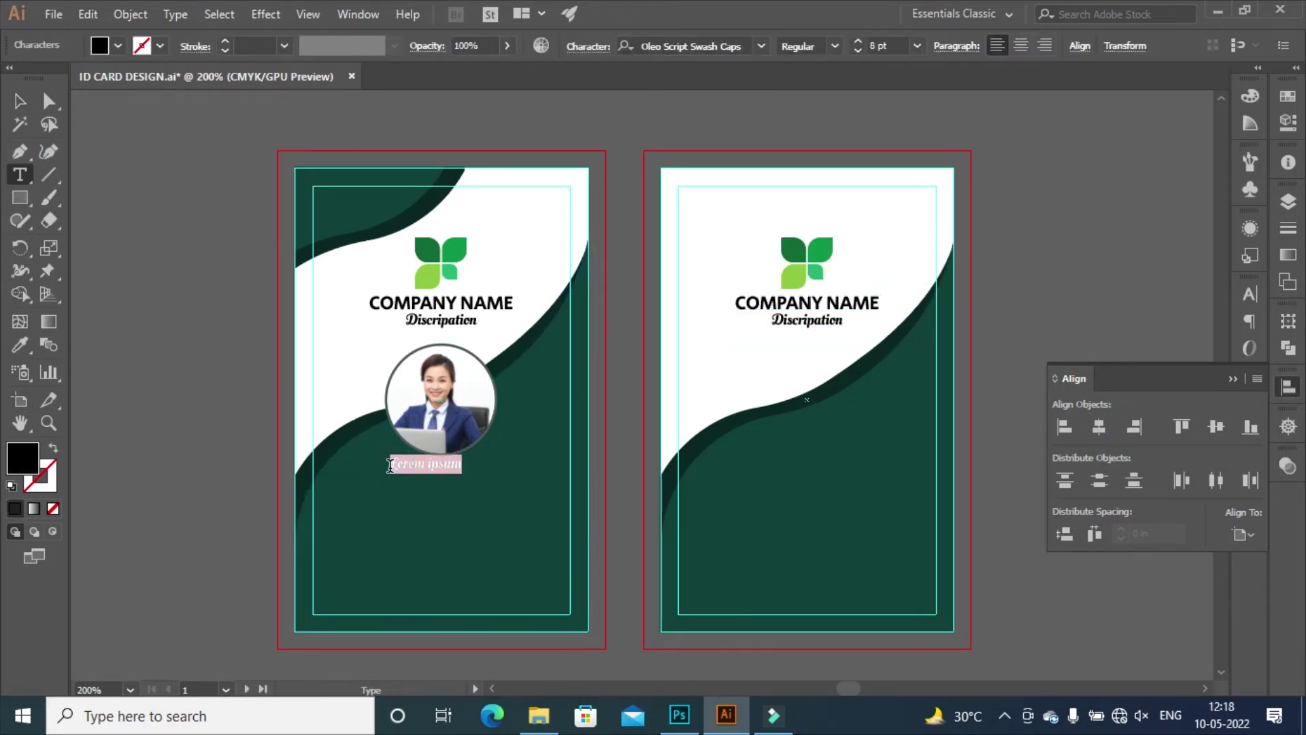
click(699, 46)
text(secul)
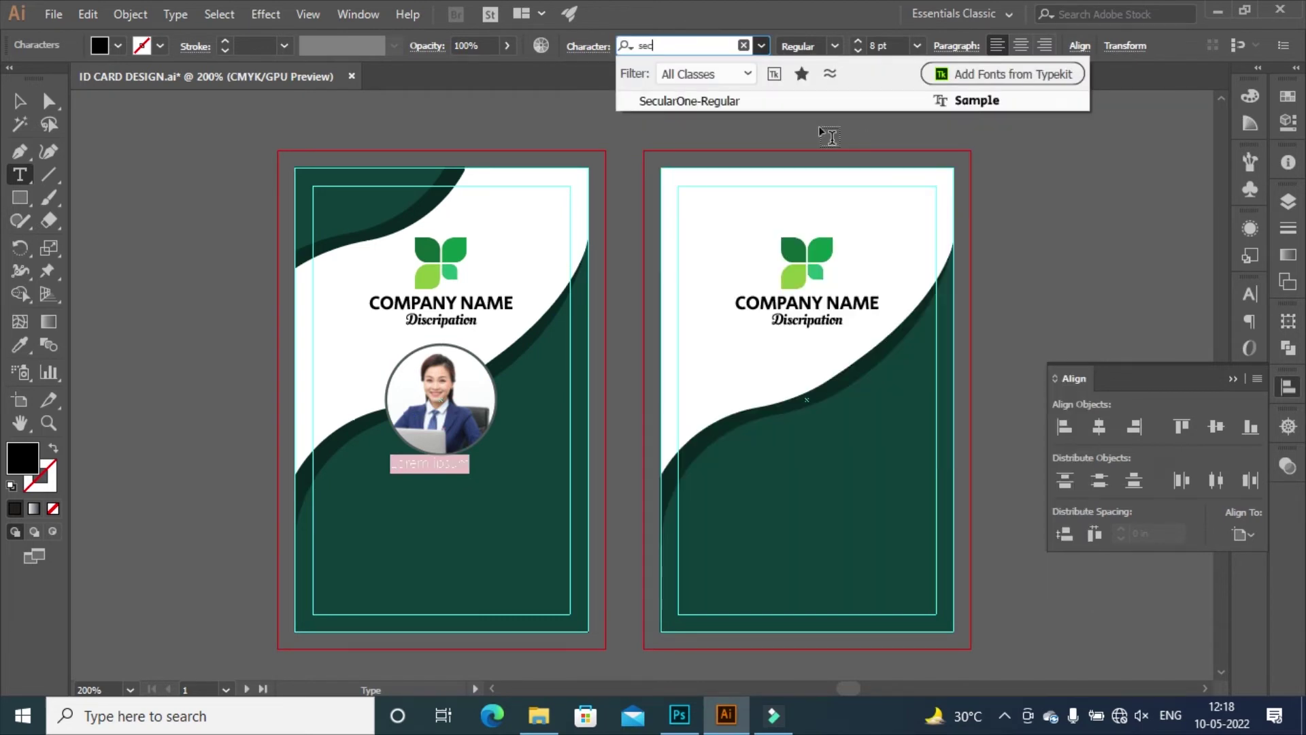
key(Return)
key(BackSpace)
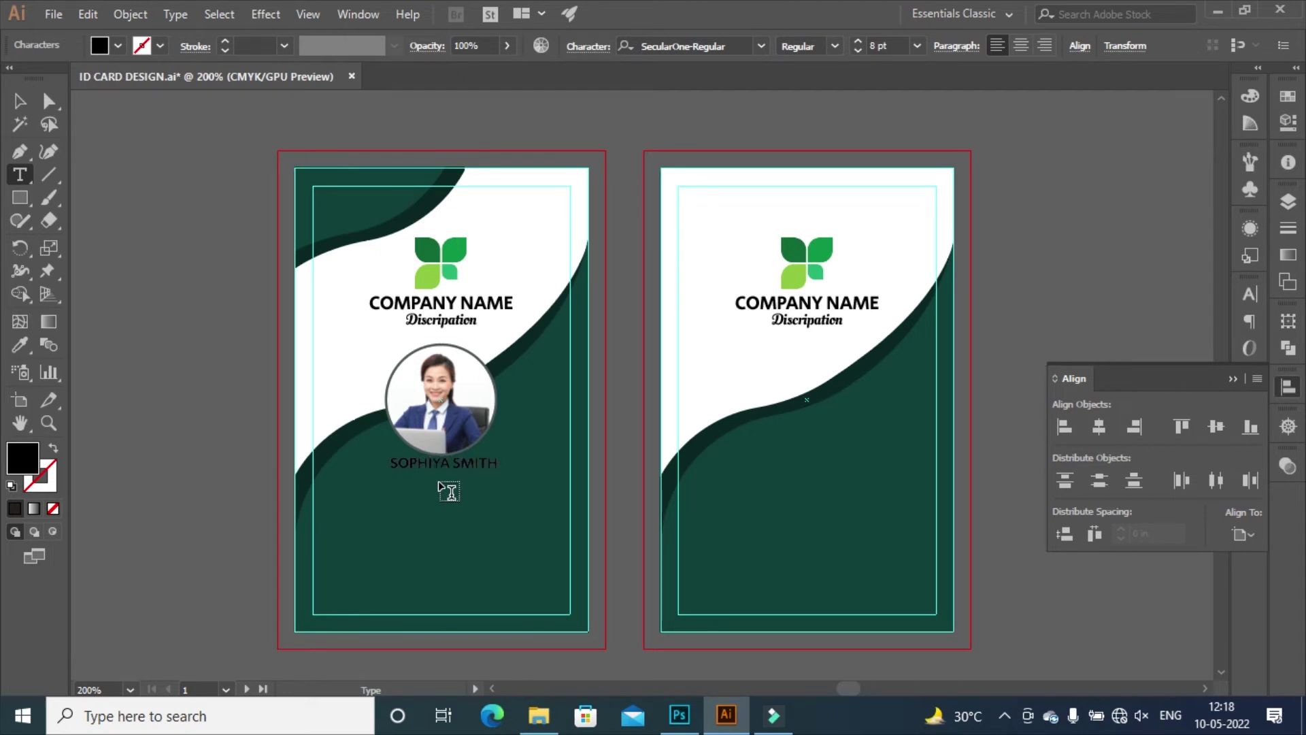
Make the name white, a size larger, and set it in Koulen Regular
key(ctrl+a)
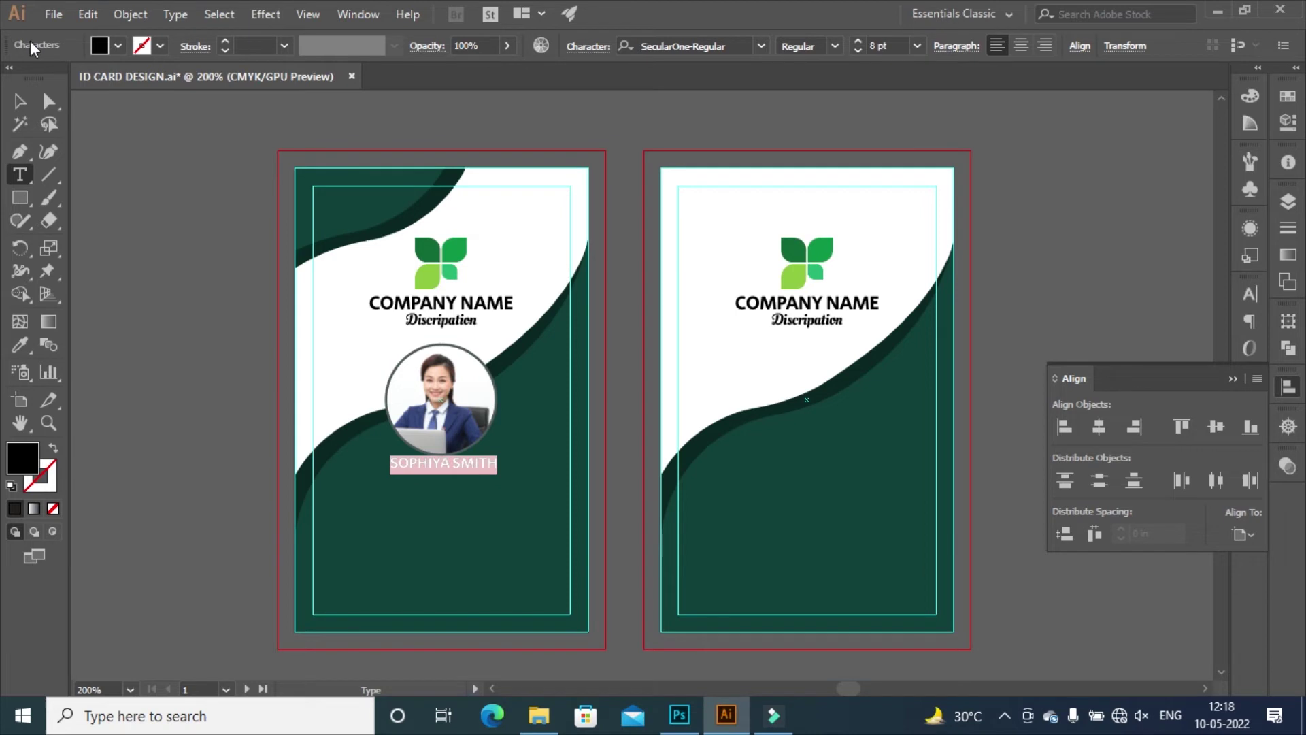
click(103, 45)
click(39, 76)
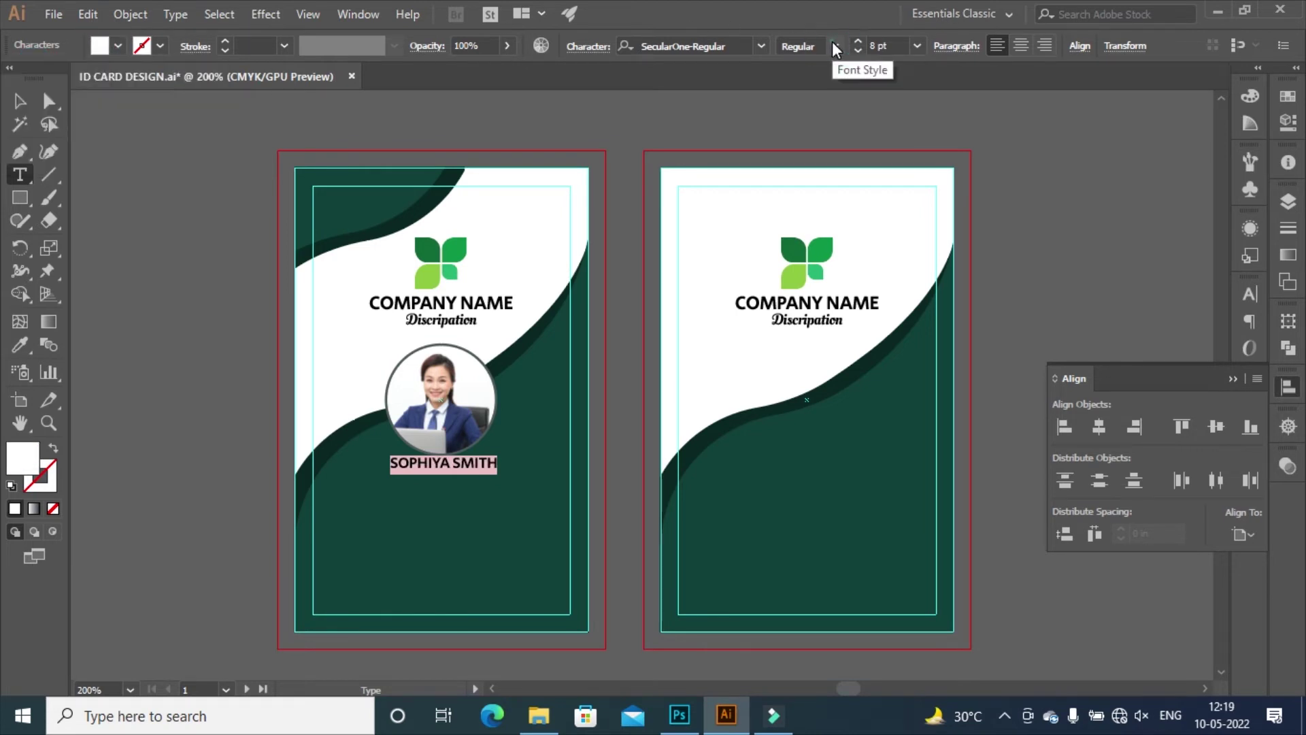
click(857, 41)
click(857, 42)
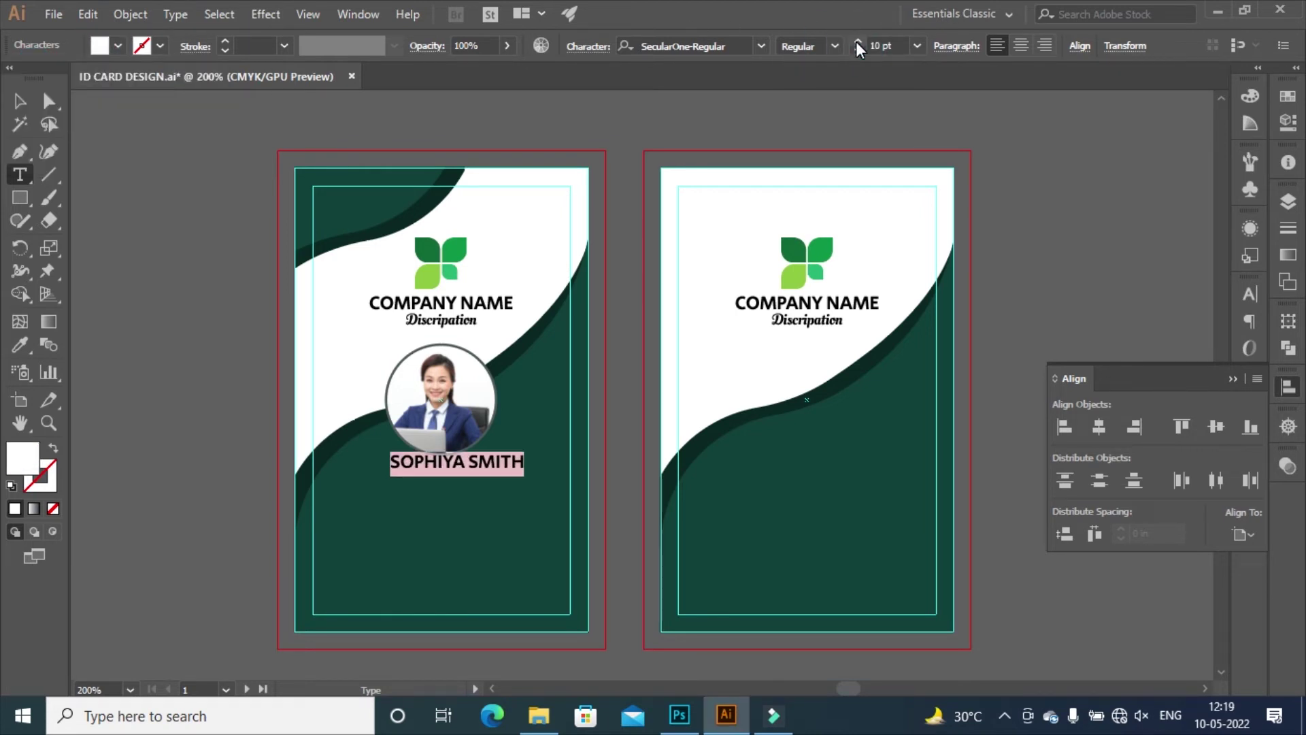
click(730, 46)
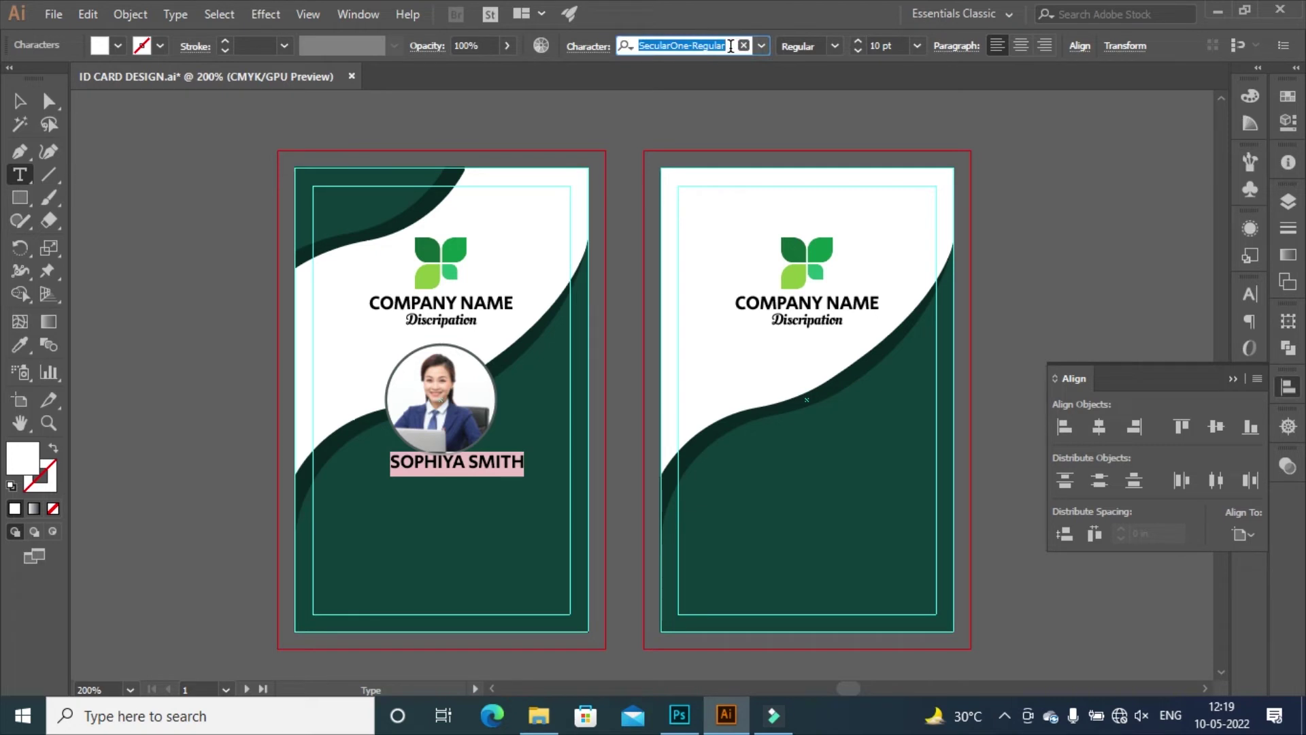
text(KOU)
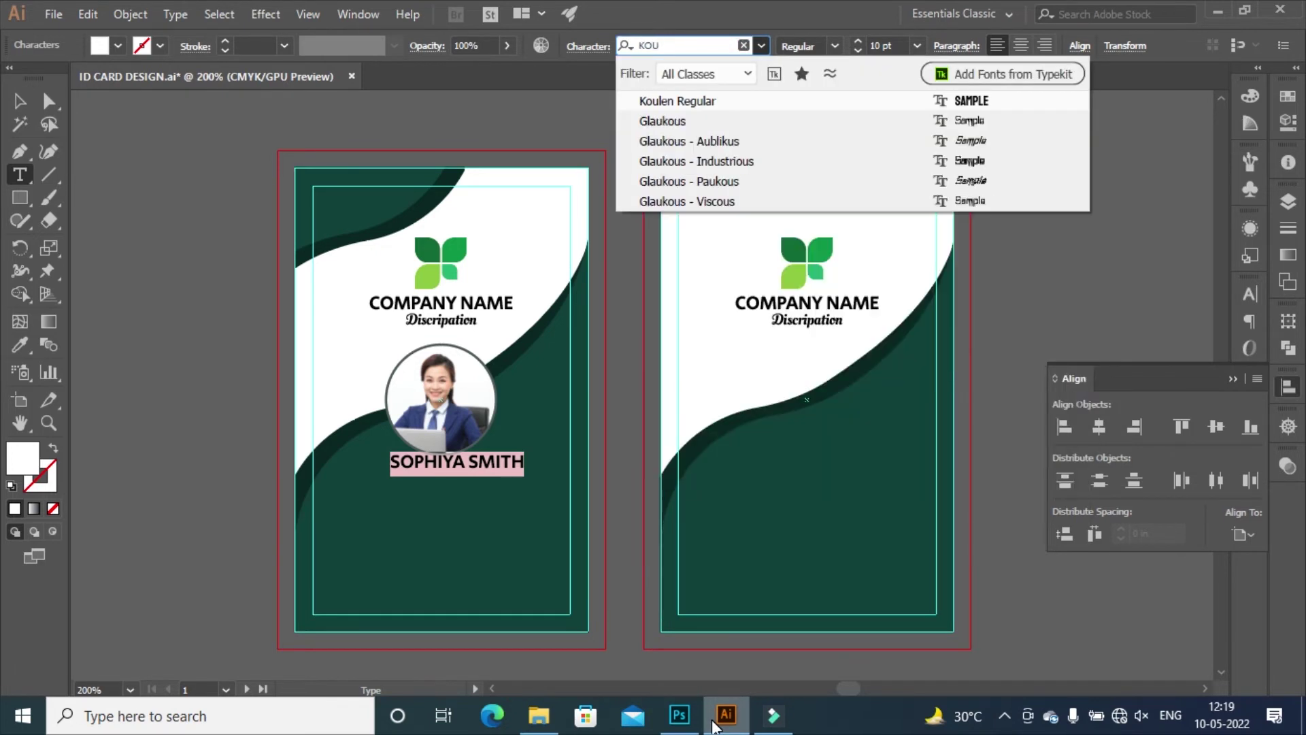
click(699, 101)
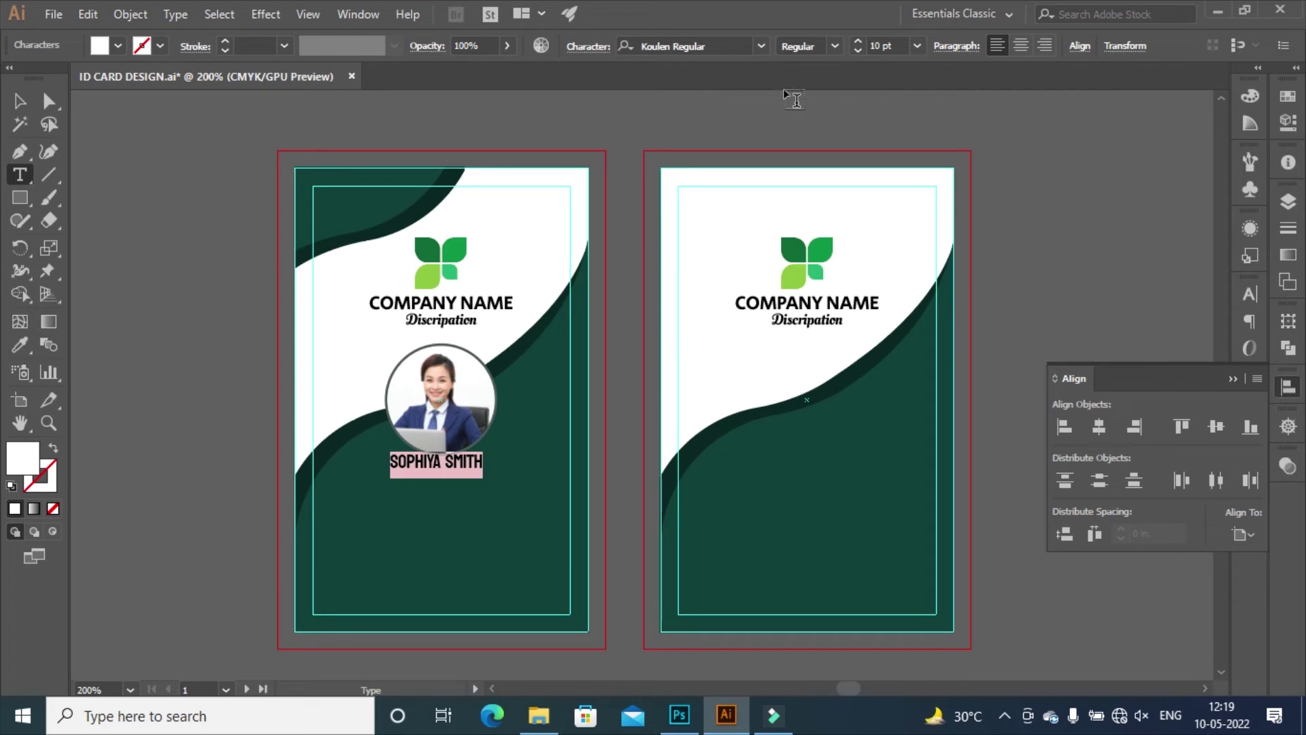
Condense the name by lowering its vertical scale in the Character panel
click(589, 47)
click(591, 49)
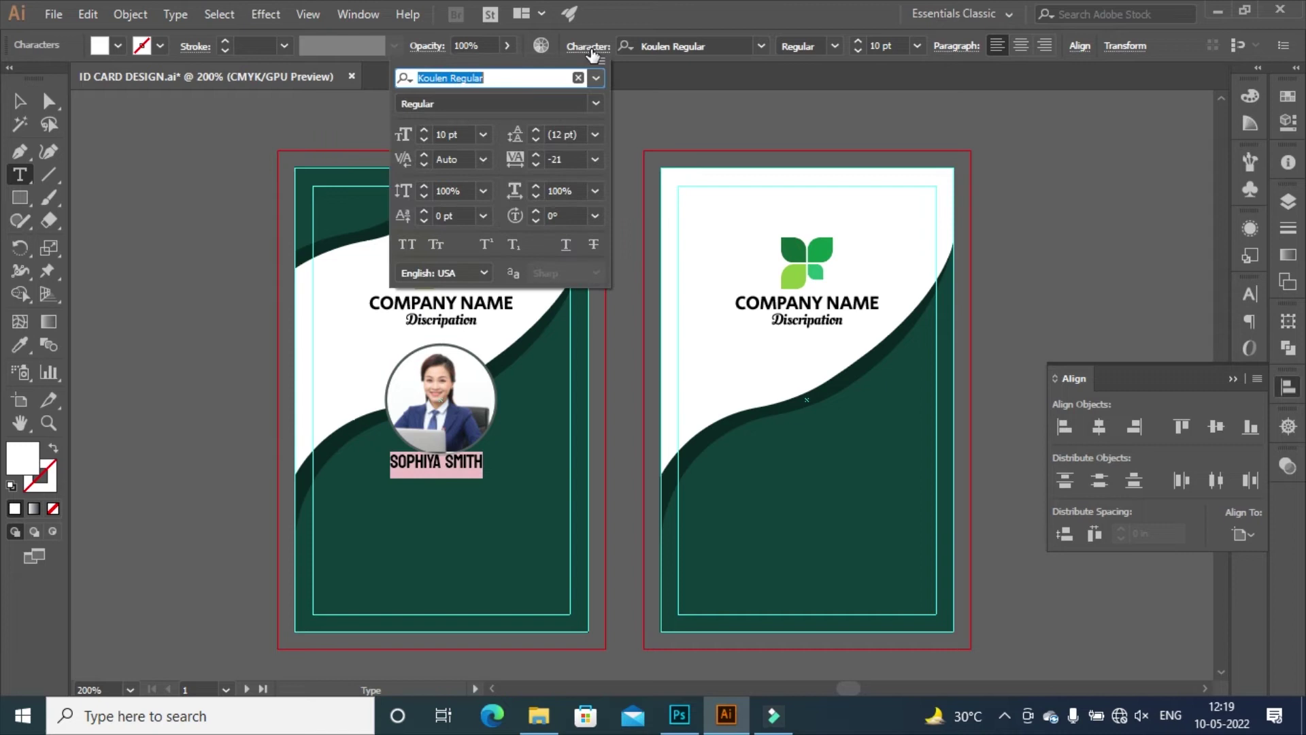
click(423, 197)
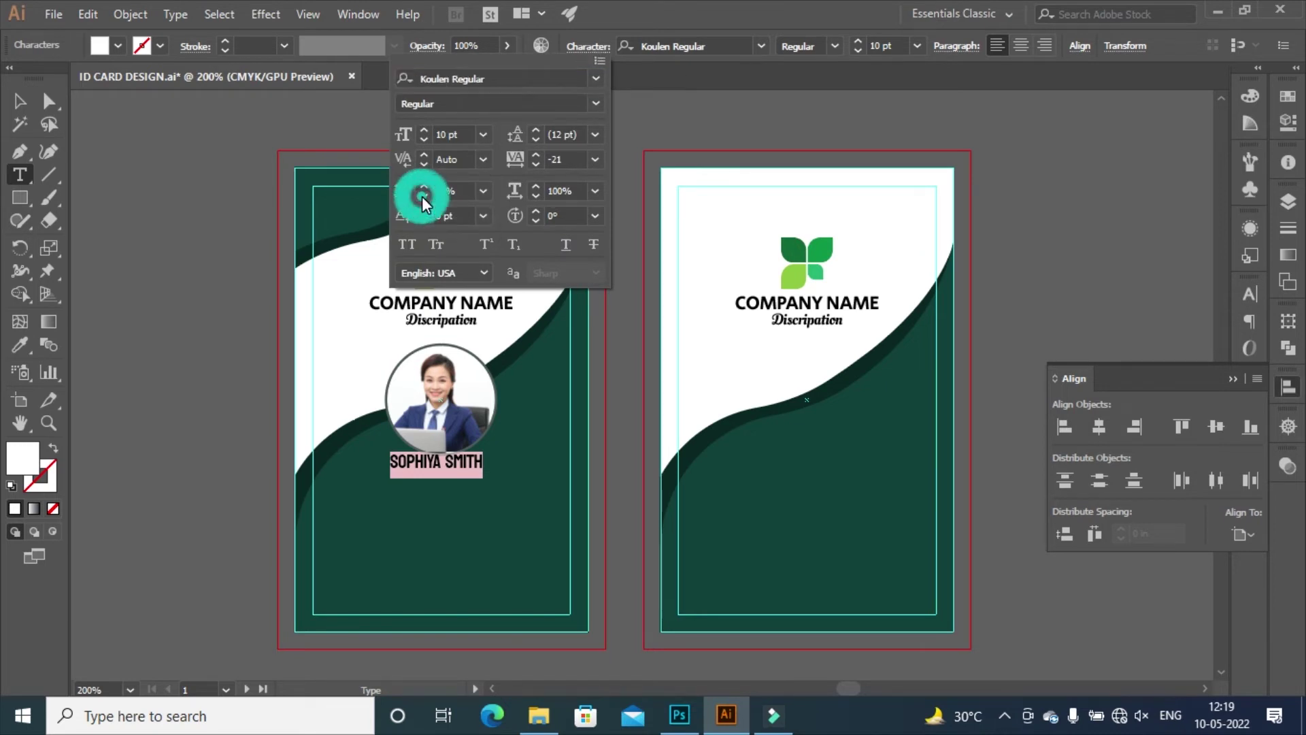
click(422, 197)
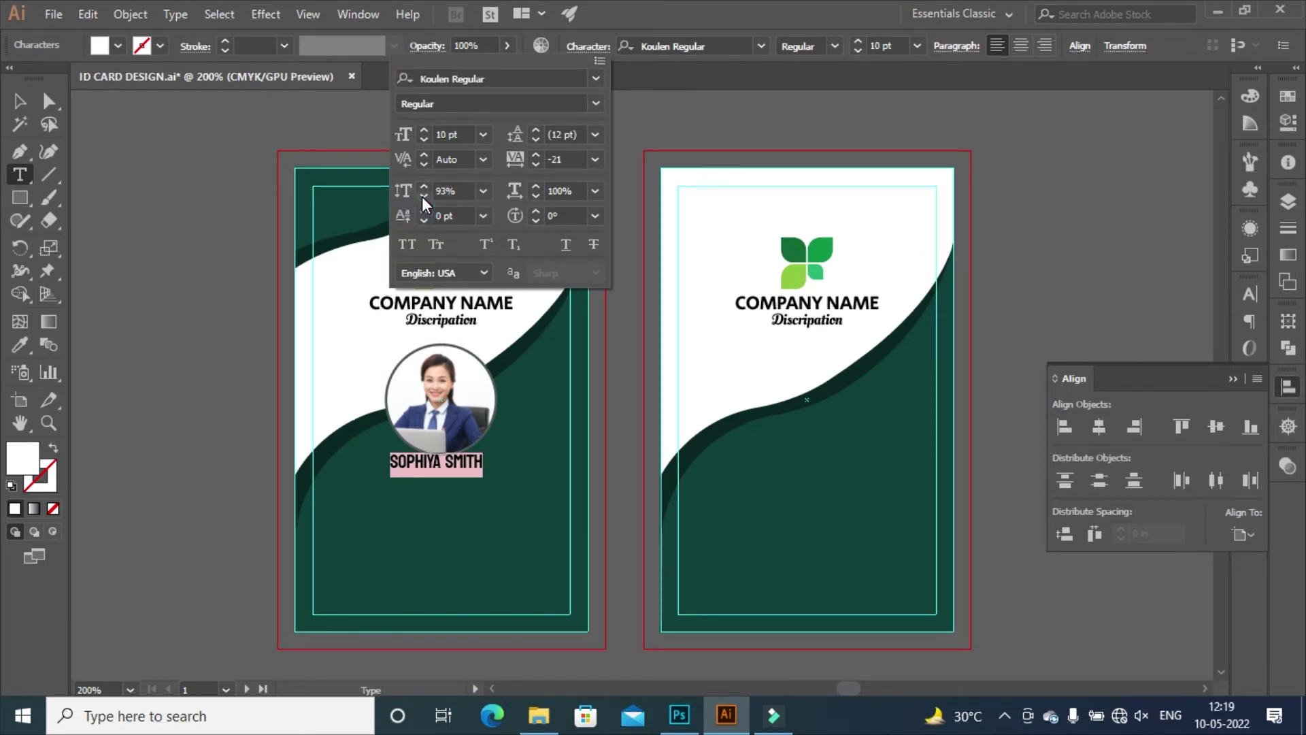
click(423, 196)
click(421, 196)
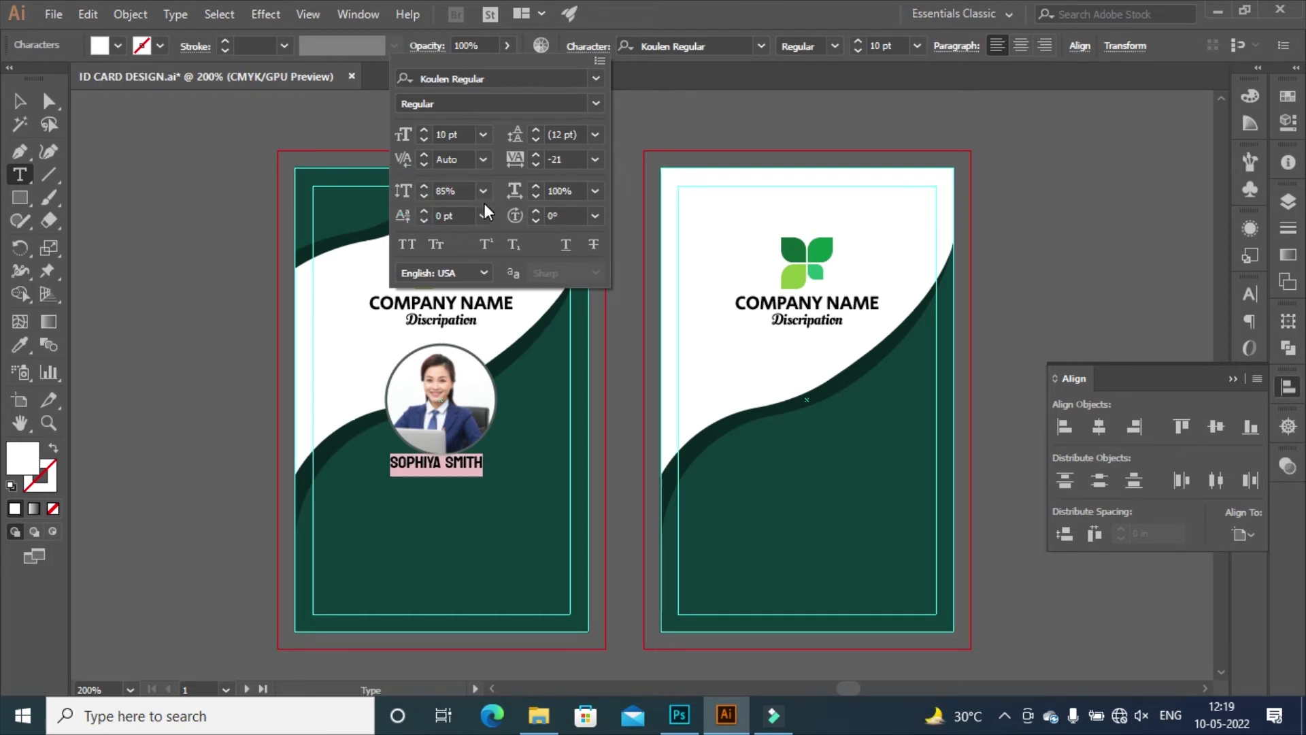
click(534, 195)
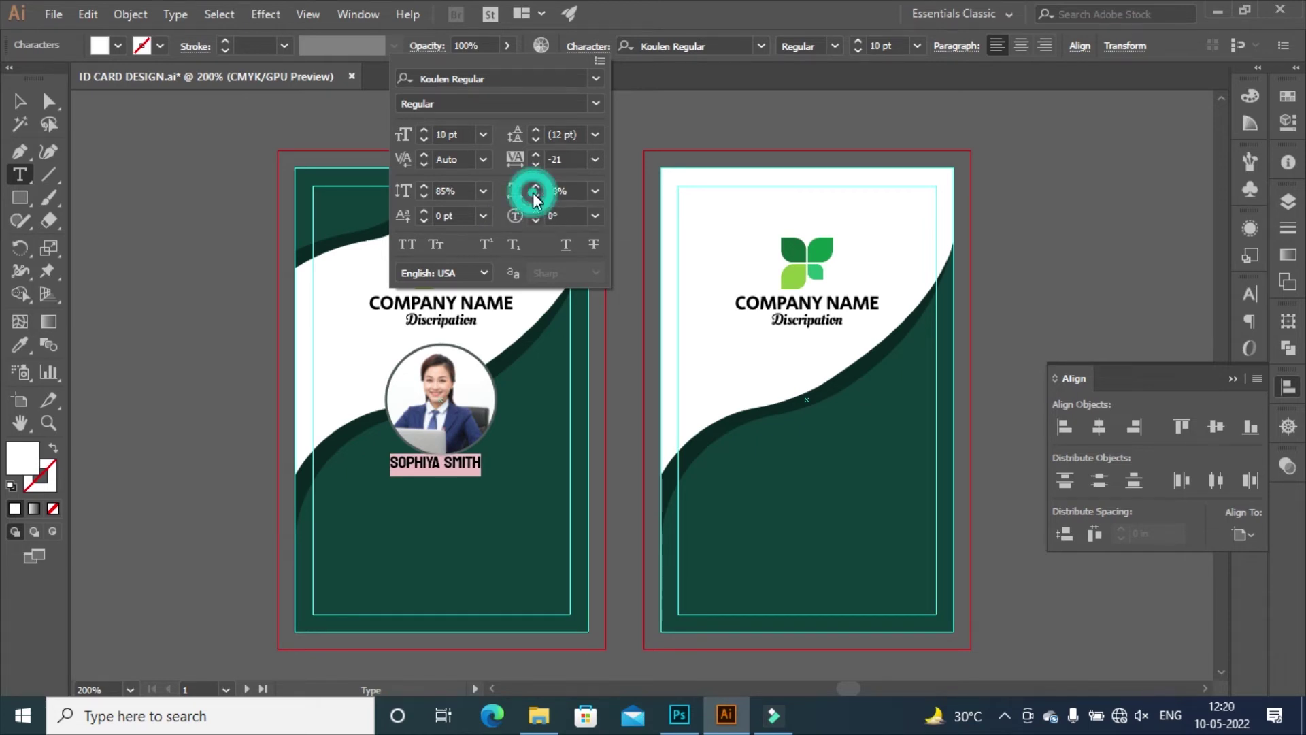
click(532, 187)
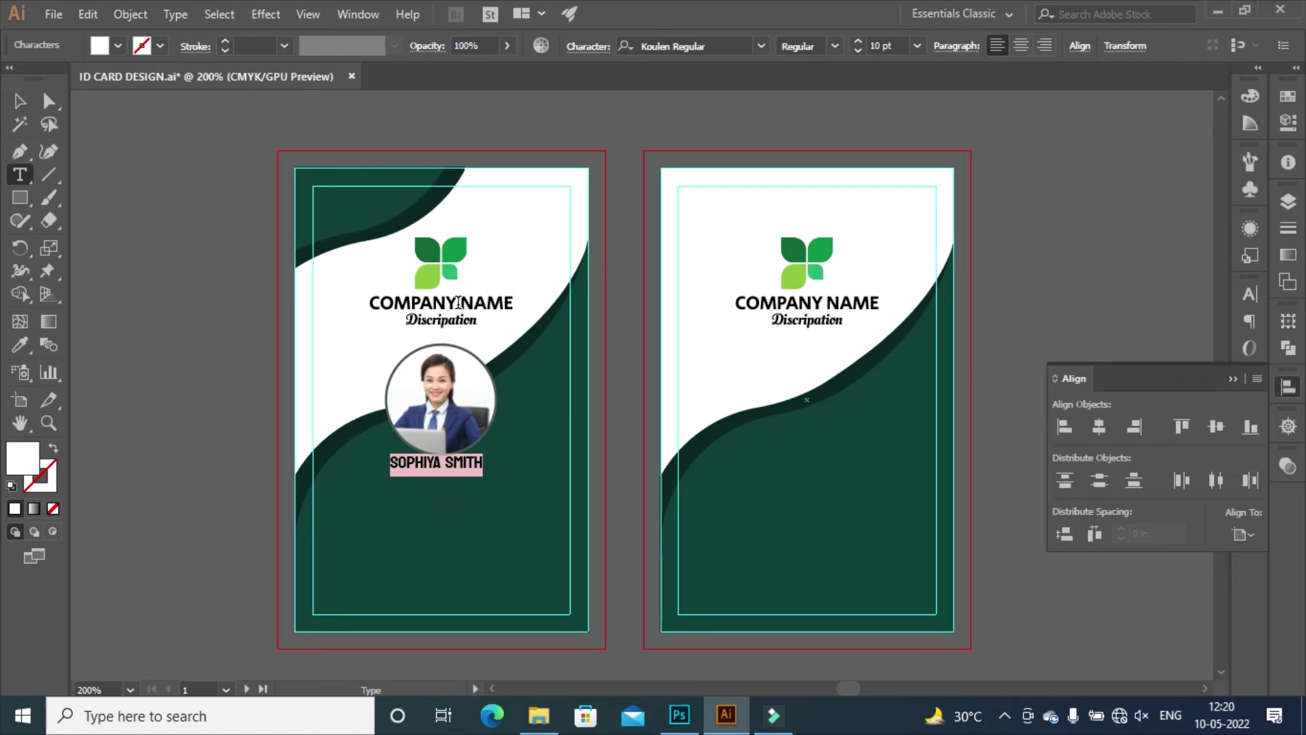
Centre the name horizontally on the card, nudge it down, and duplicate it just below
click(25, 105)
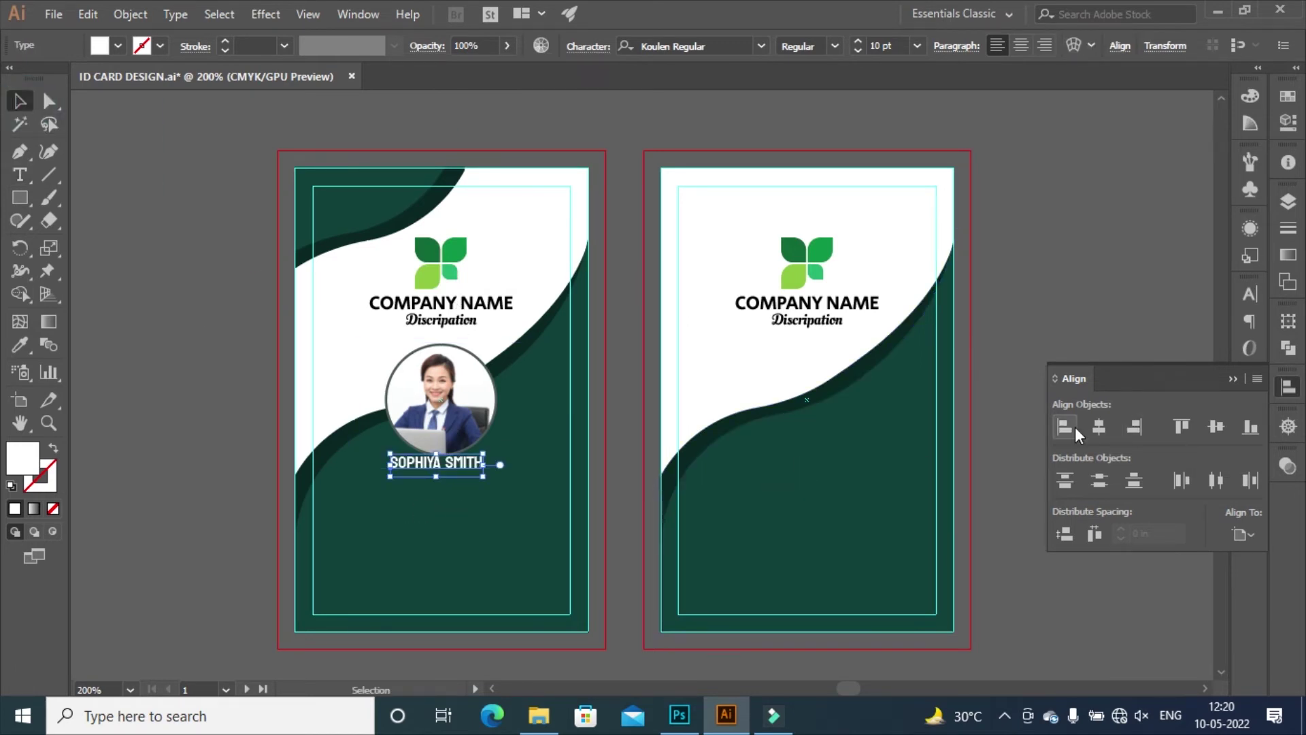
click(1099, 427)
key(Down)
key(Down)
key(Down)
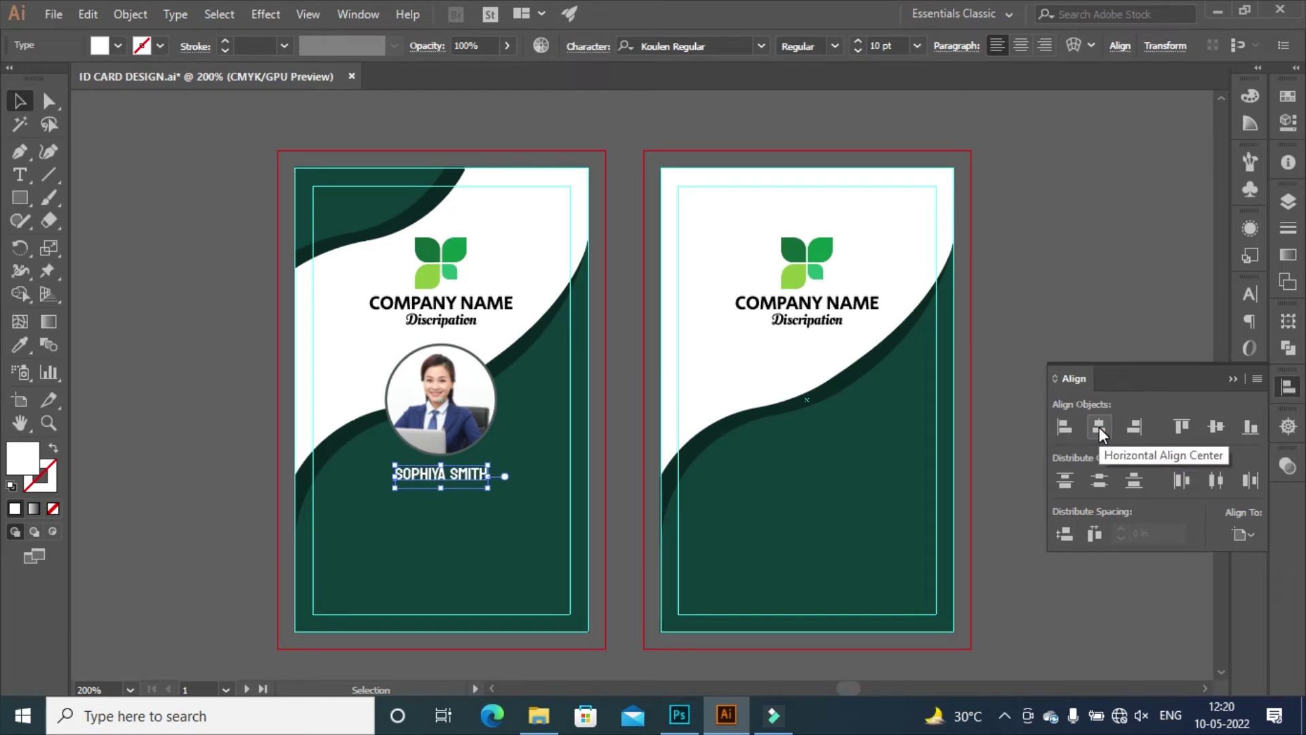
click(177, 365)
click(421, 474)
drag(421, 474, 421, 487)
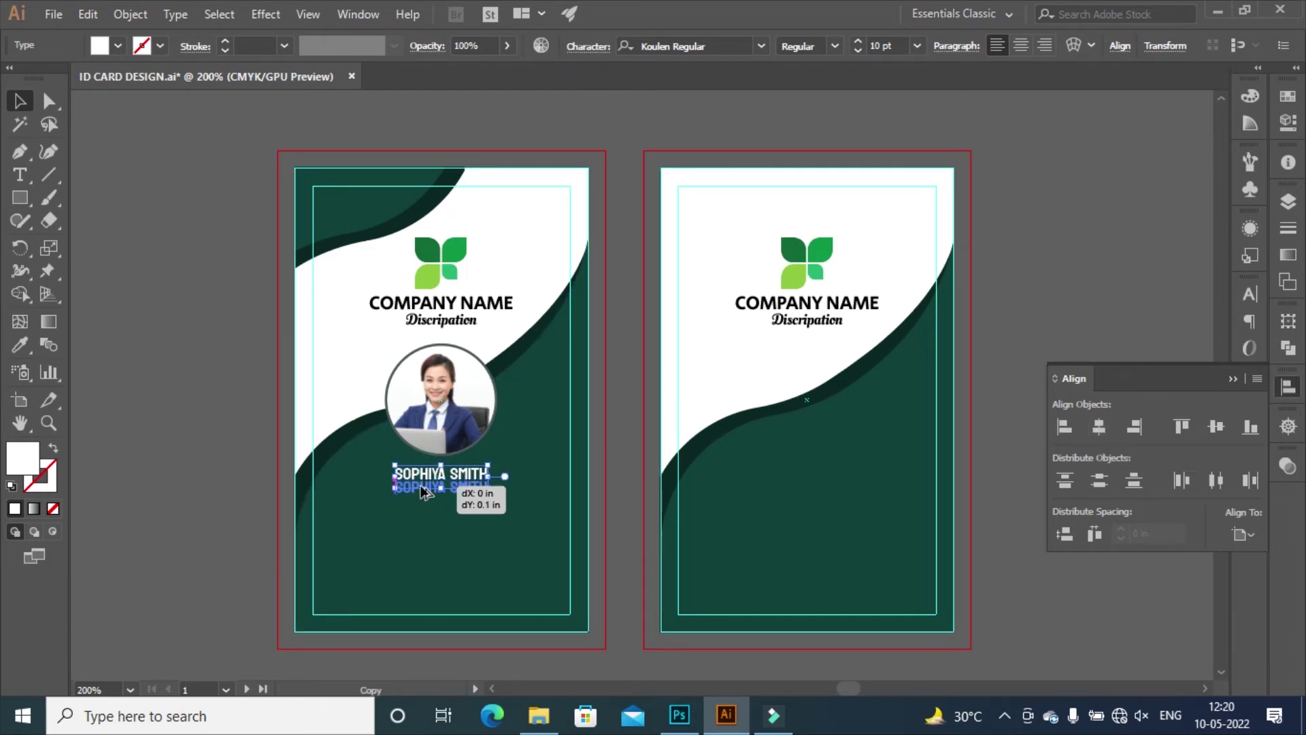
Set the duplicated name line in Oleo Script Swash Caps
key(t)
click(423, 487)
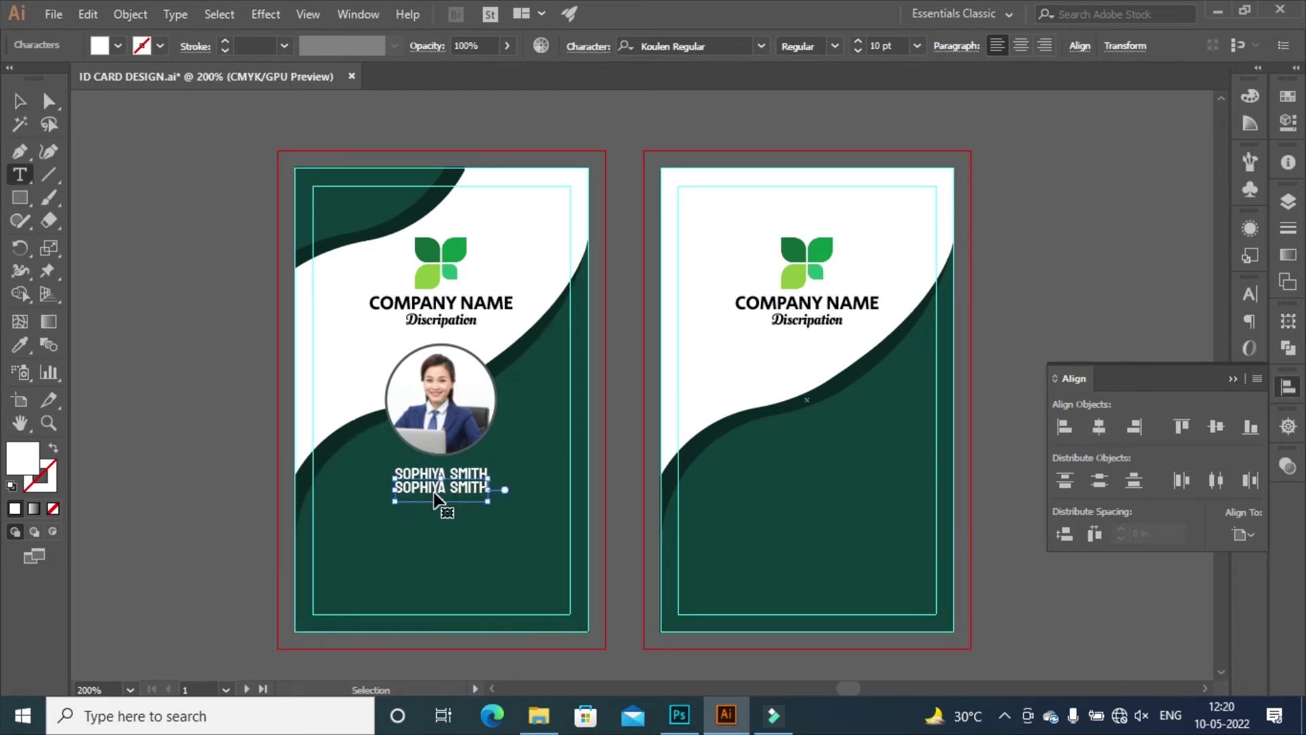
key(ctrl+a)
click(687, 46)
text(ol)
click(750, 104)
Replace the copied text with [Graphic Design], correcting the typos
text(Graphict)
key(BackSpace)
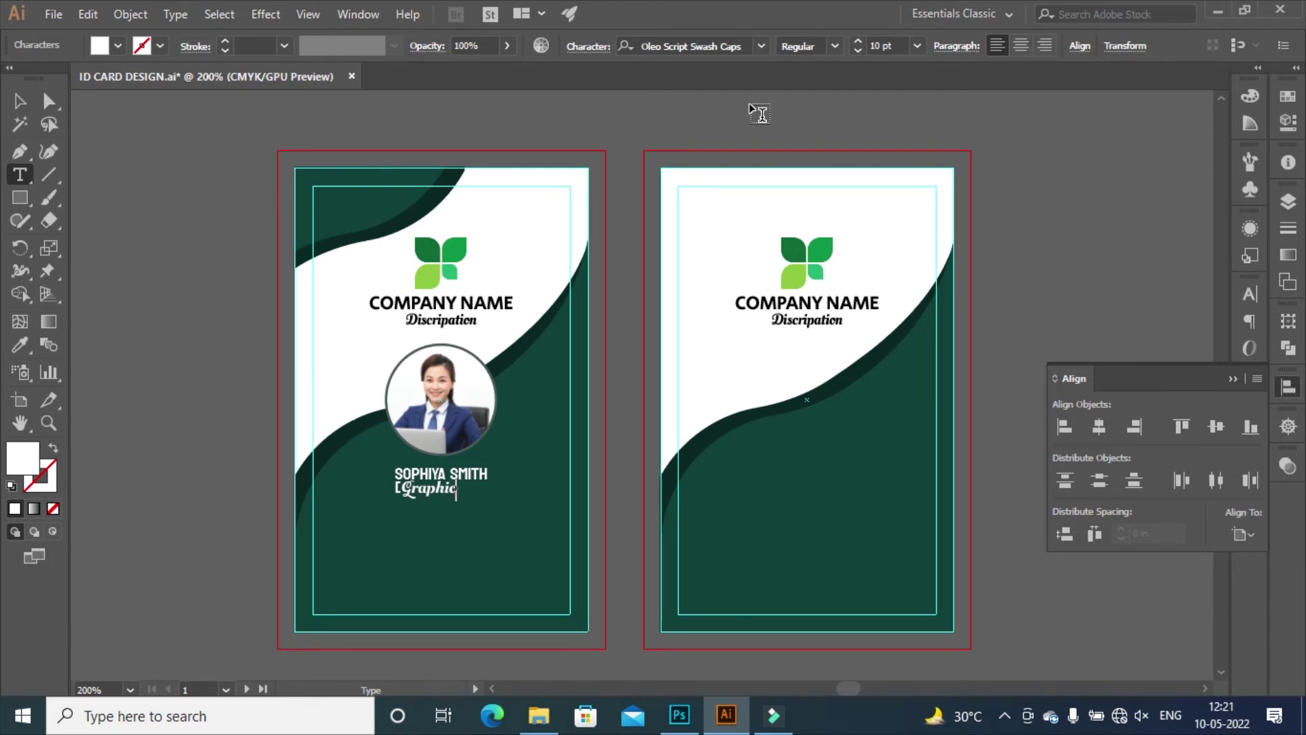
text(DE)
key(BackSpace)
text(esign])
click(400, 487)
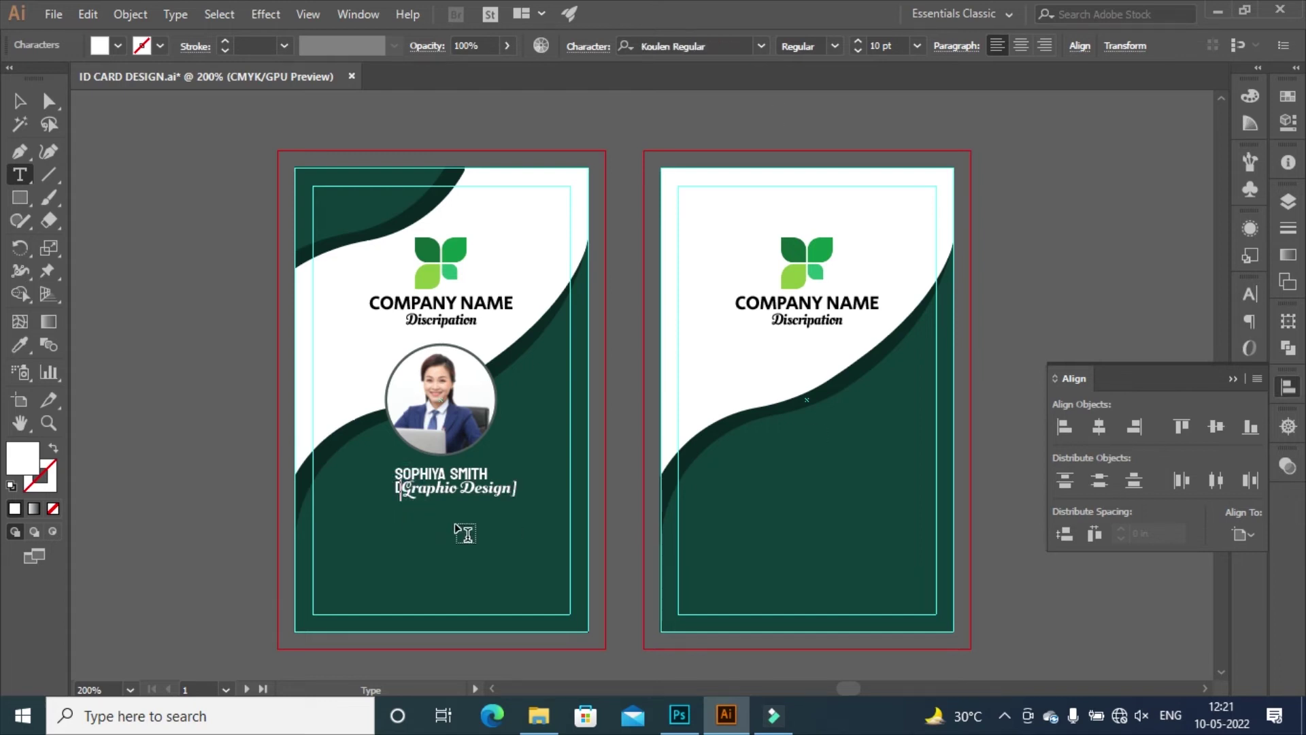
key(BackSpace)
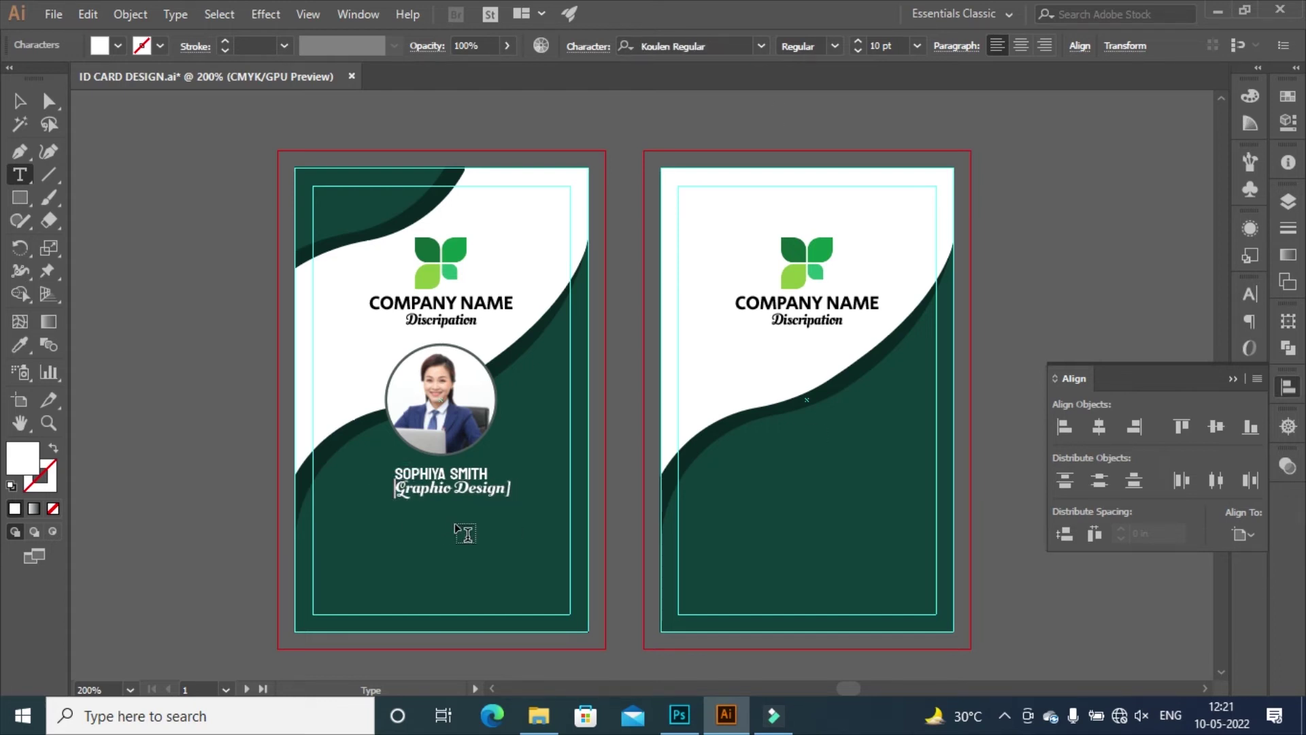
key(shift+Right)
text([)
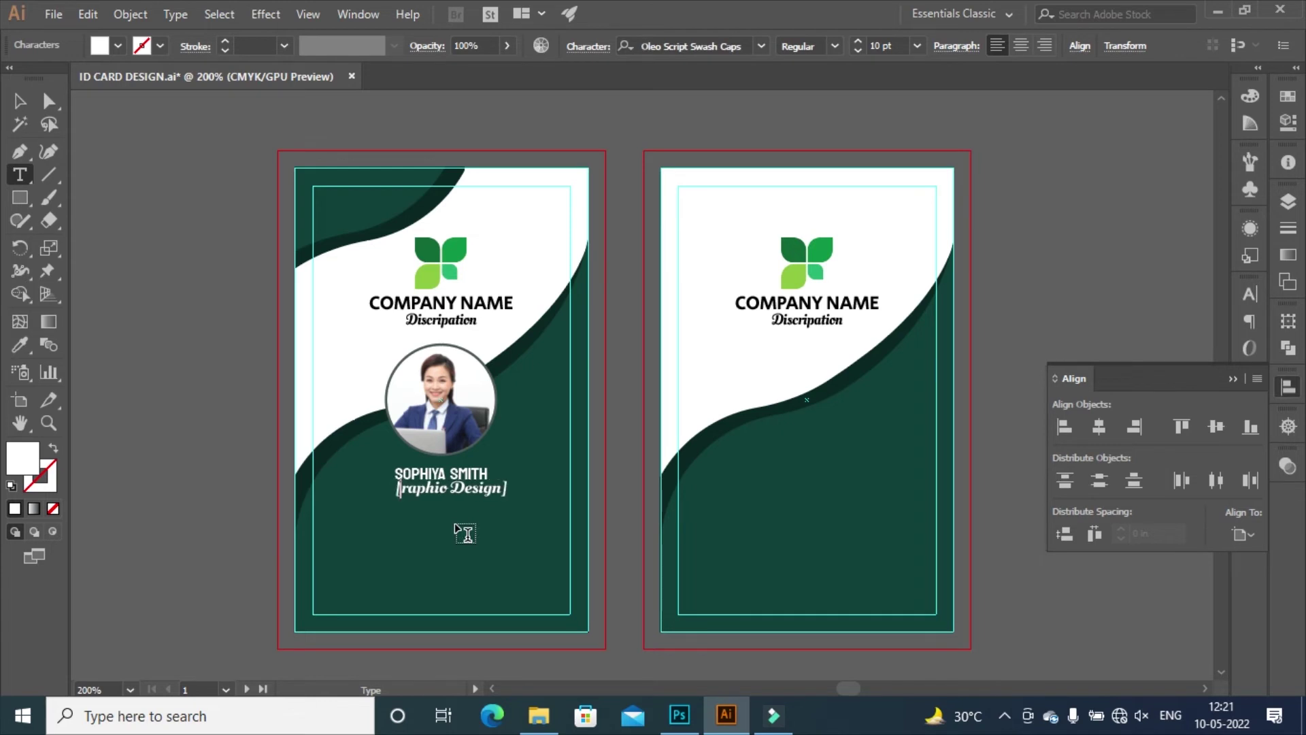
text(G)
key(ctrl+a)
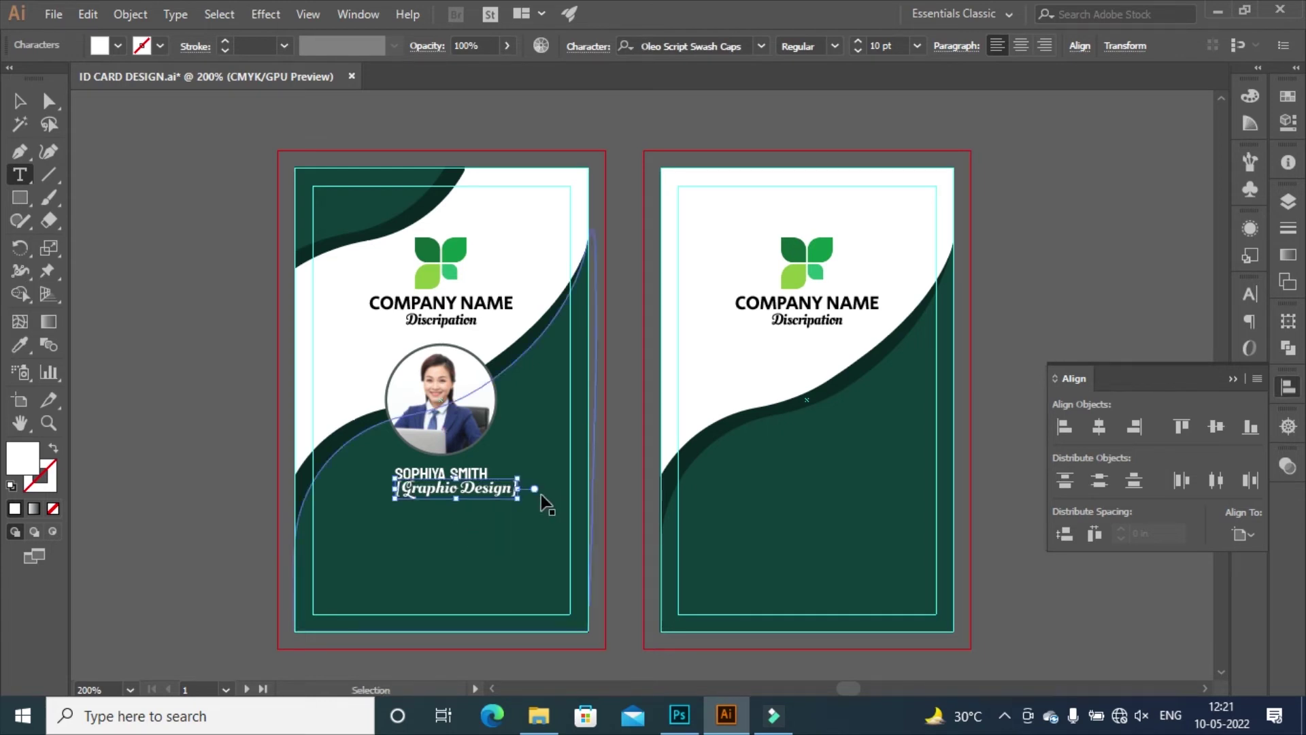
Shrink the designation two sizes and centre it horizontally under the name
click(855, 51)
click(856, 52)
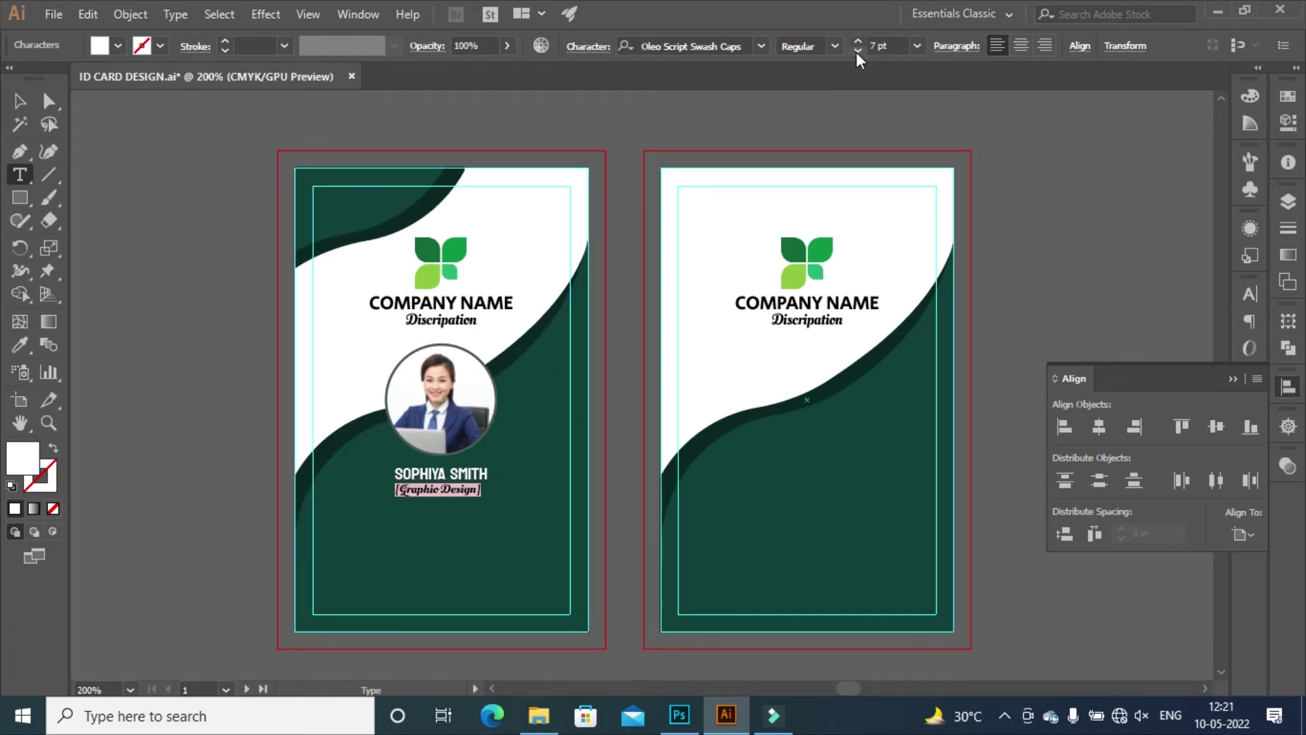
click(856, 52)
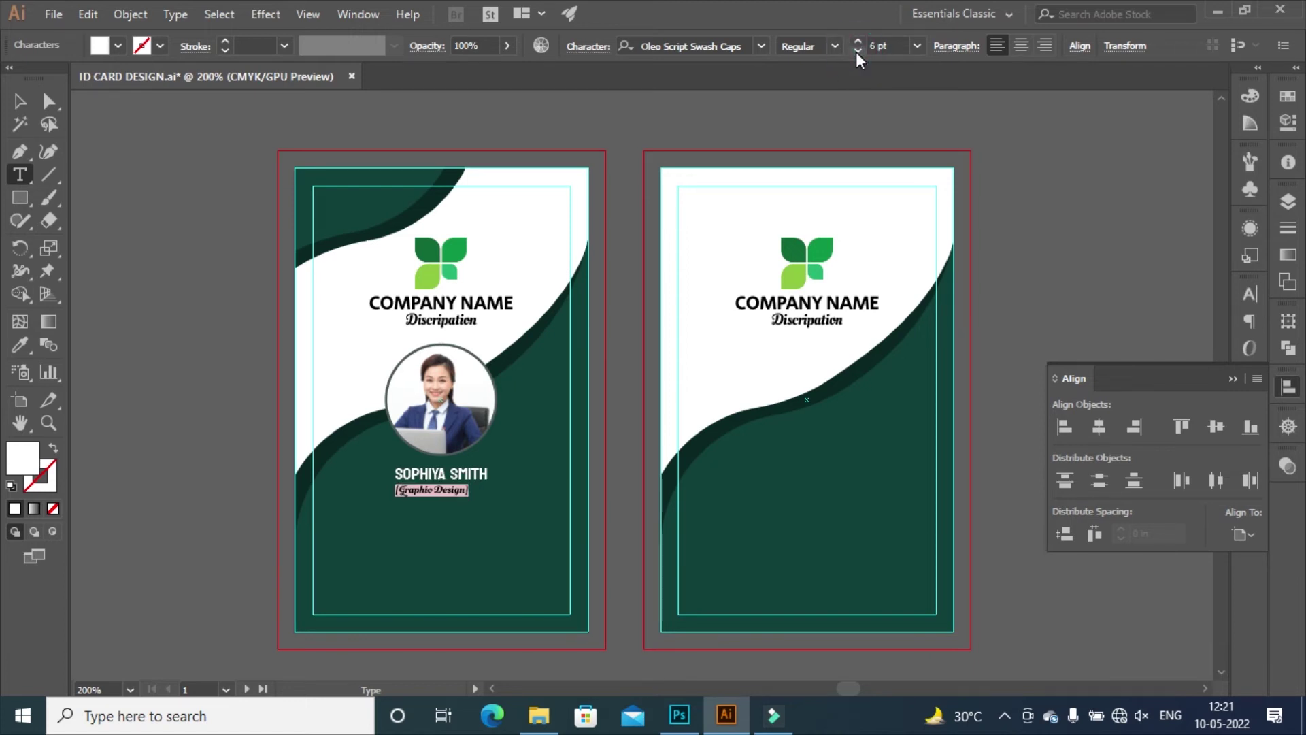
click(19, 100)
click(1099, 427)
click(175, 318)
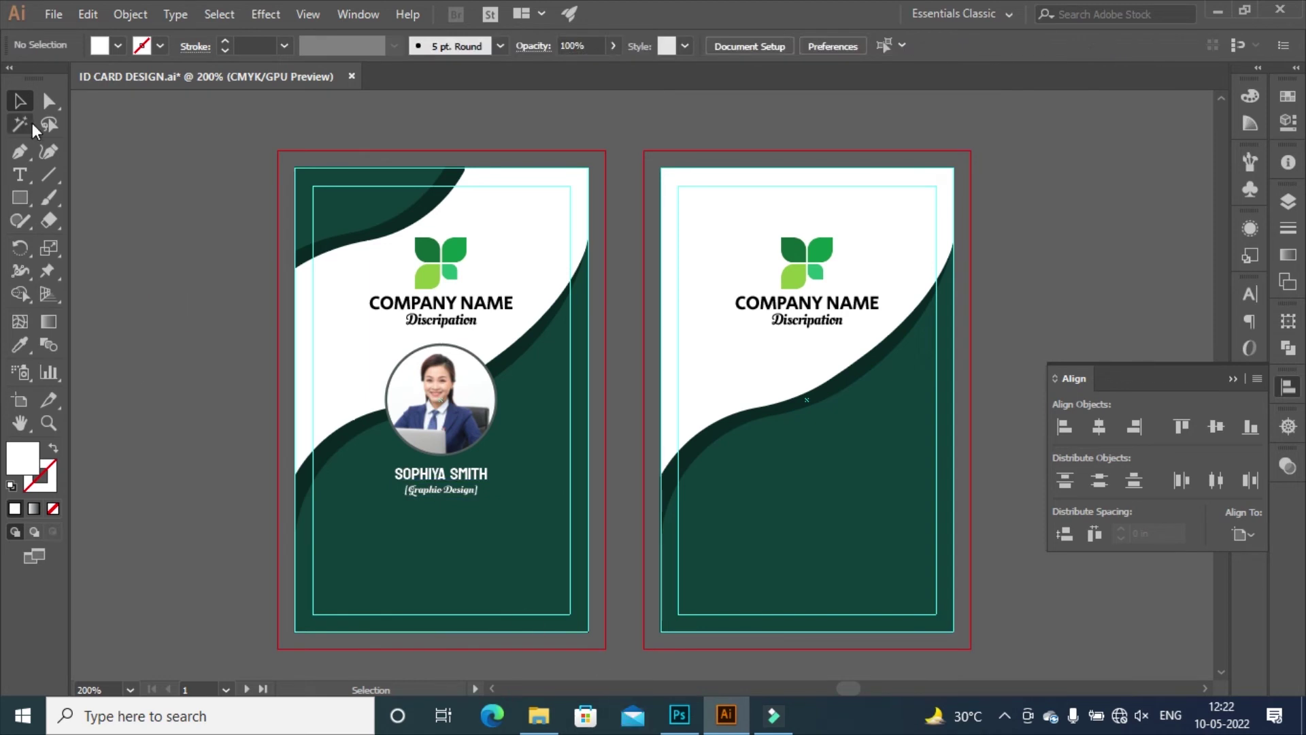
click(23, 175)
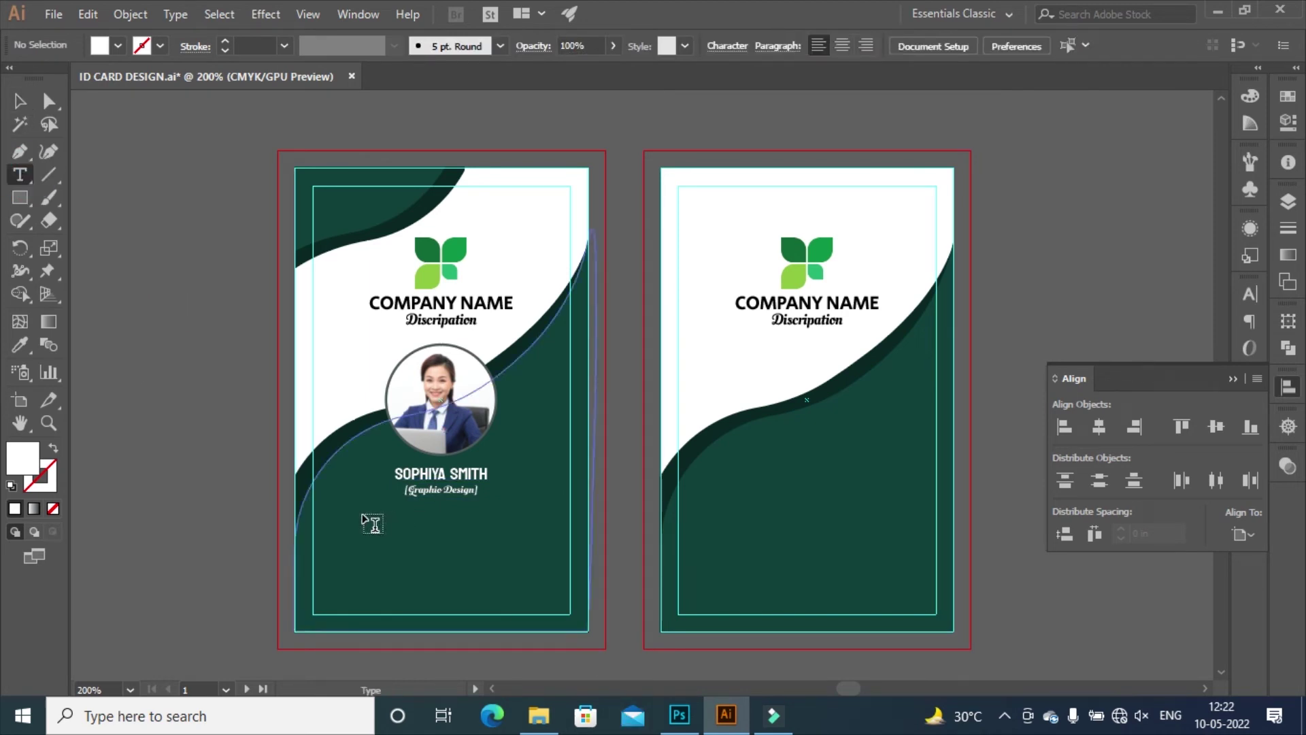
Draw an area text box below the name set in Barlow Bold
mouse_move(364, 515)
mouse_down()
mouse_move(560, 609)
mouse_move(546, 604)
mouse_up()
key(BackSpace)
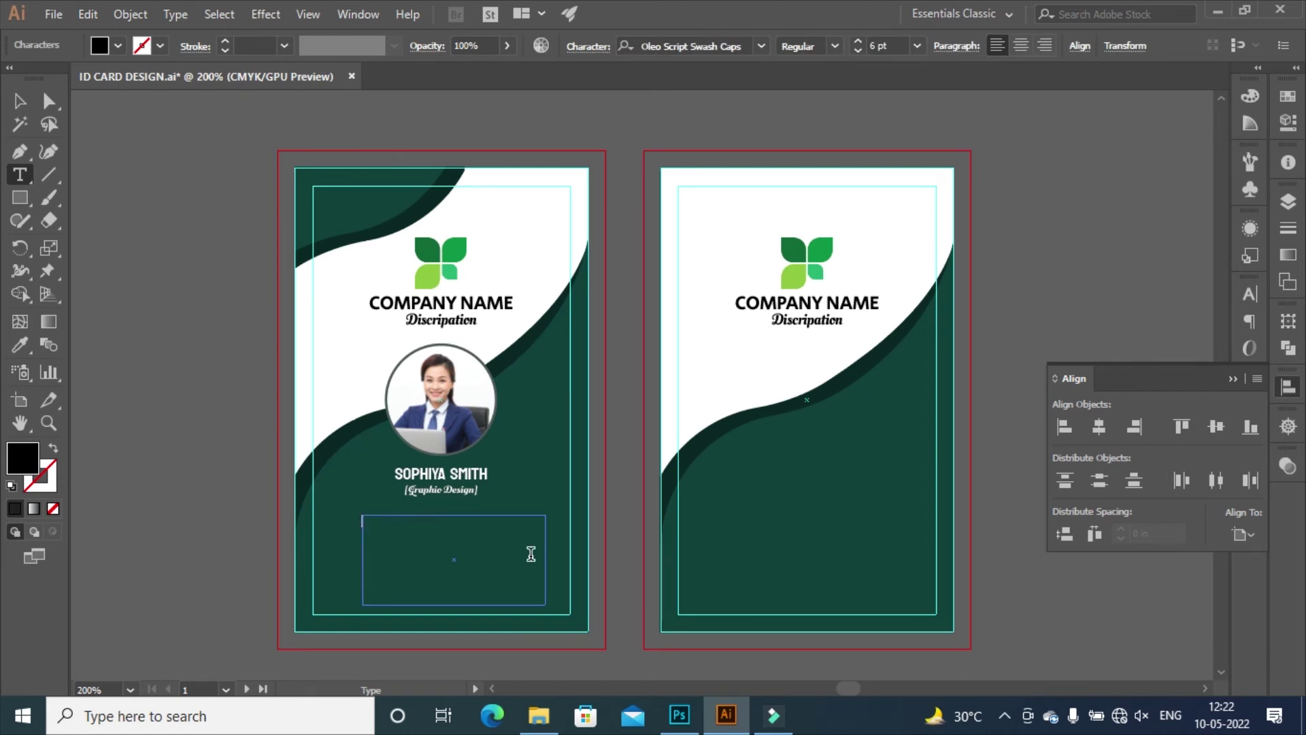
click(709, 47)
text(BAR)
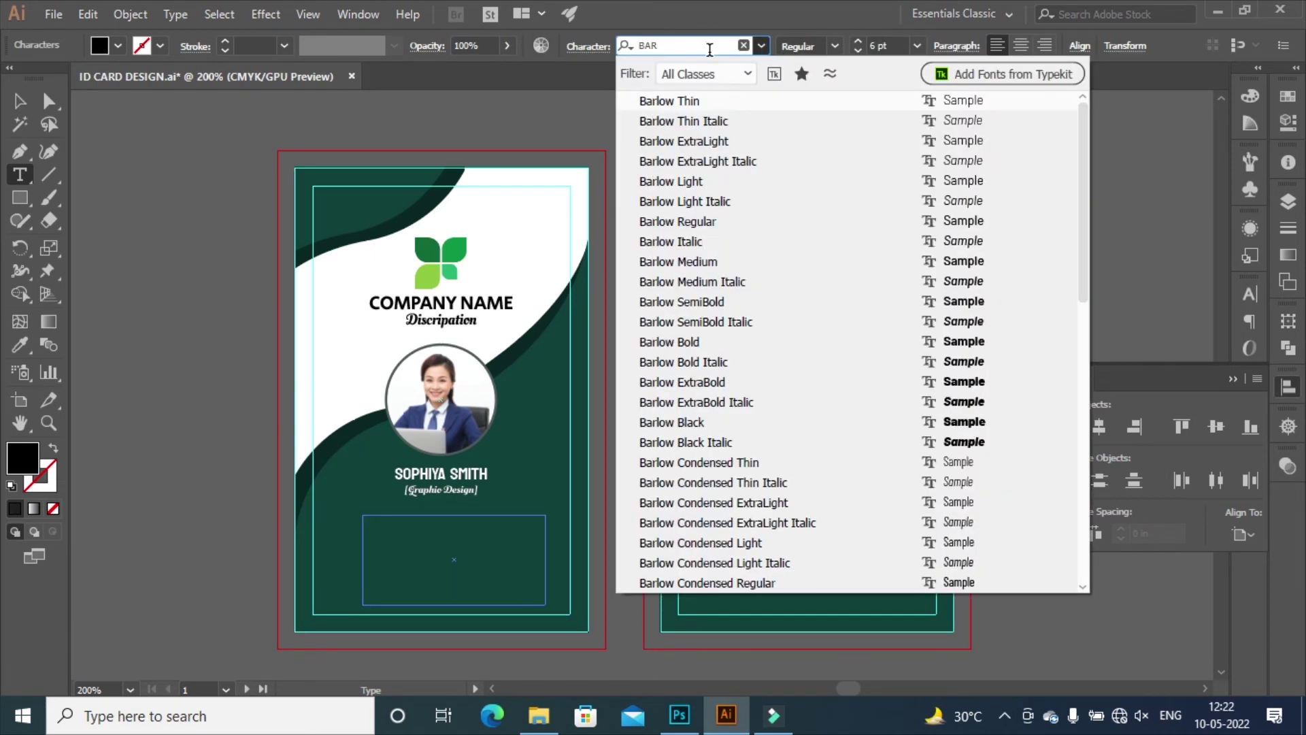
click(933, 341)
Enter the ID number, date of birth, email and phone number lines
text(Id)
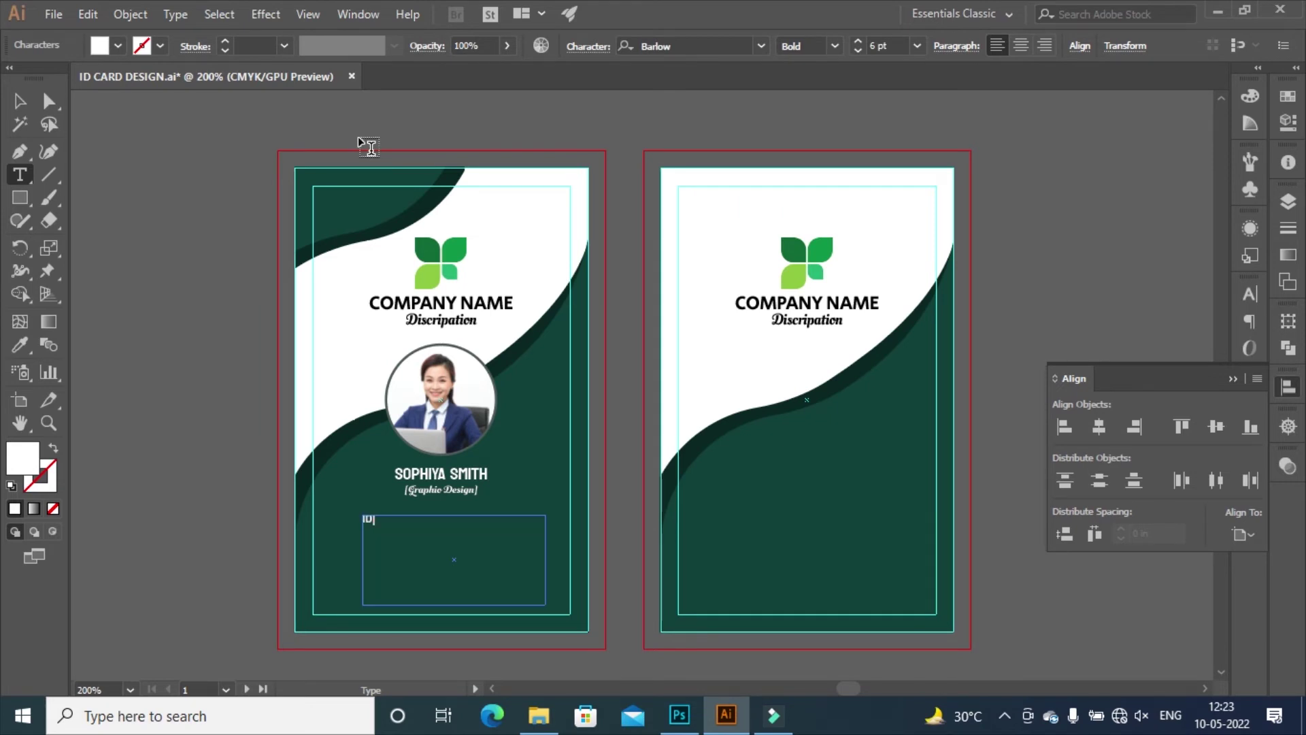
text( No)
text(.:)
text( 123456789)
text(D.O.B)
text(12/)
text(12/)
text(2000)
key(Return)
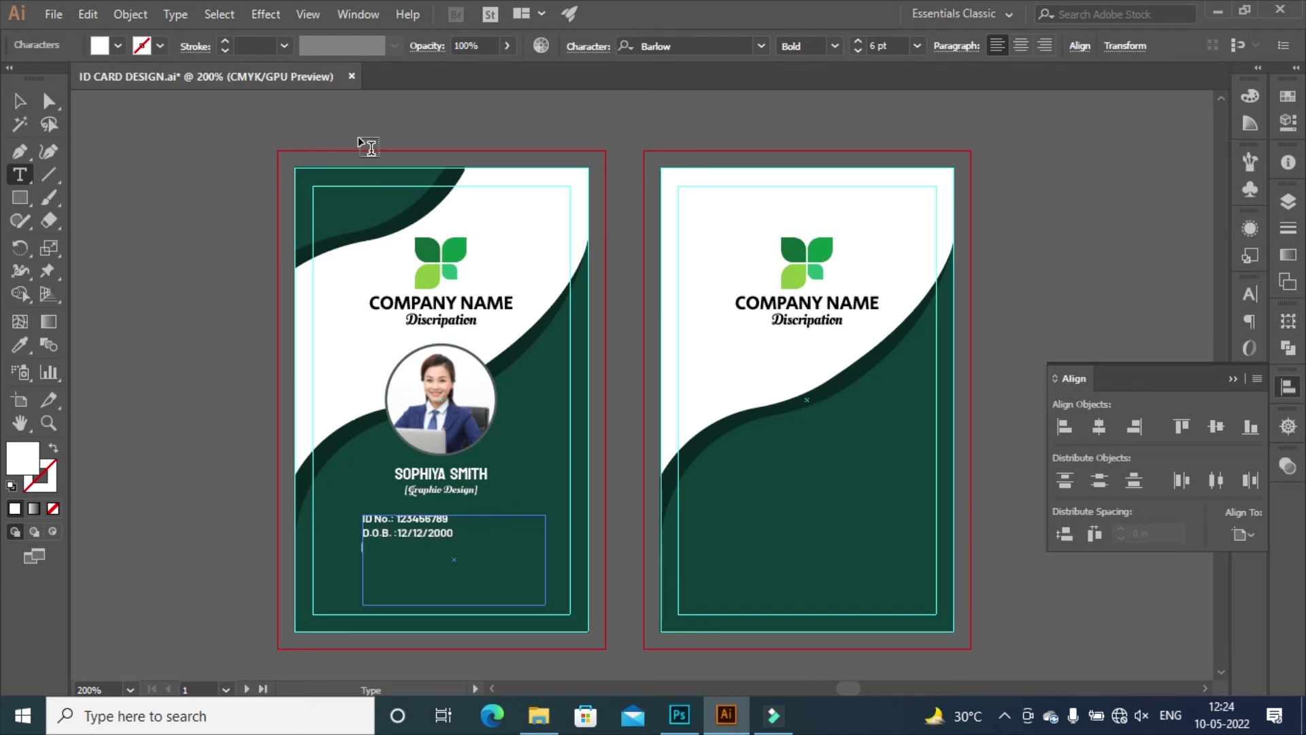
text(Email:)
text( abcd@gmail.comm)
key(BackSpace)
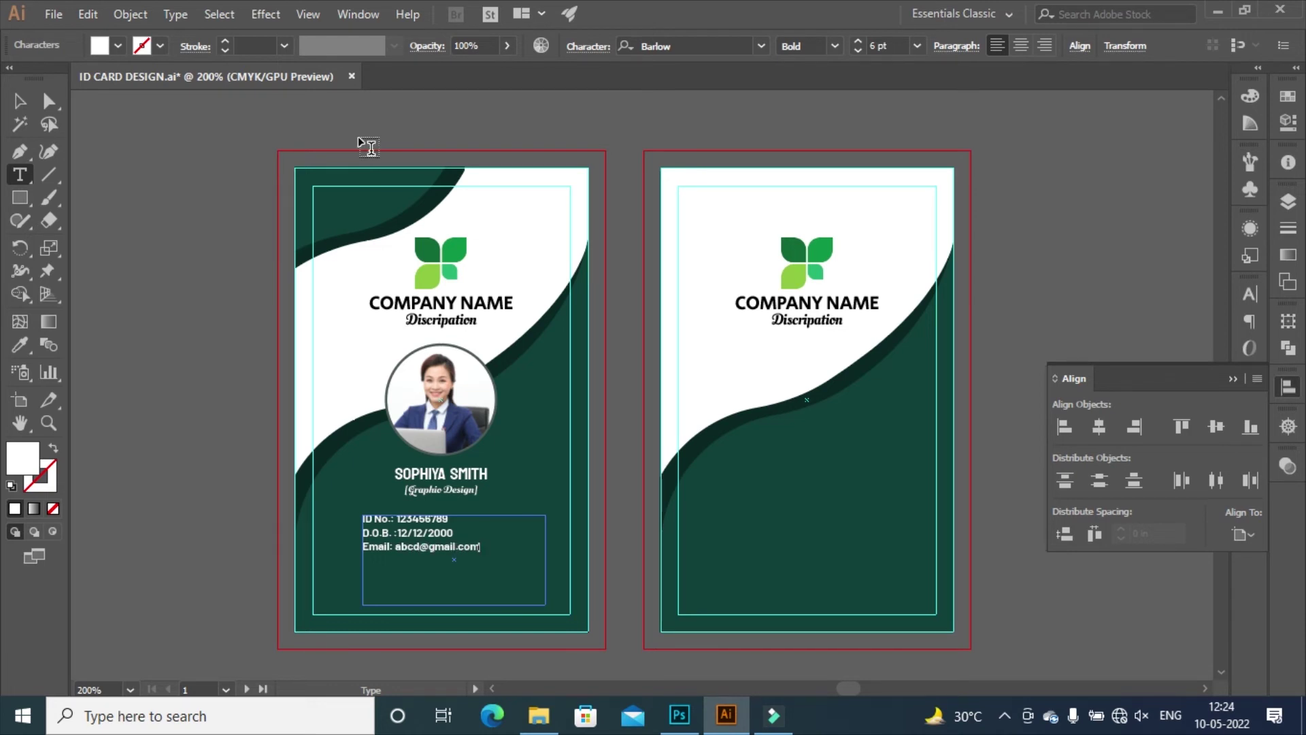
text(Phone No.:)
text( 13)
key(BackSpace)
text(234567890)
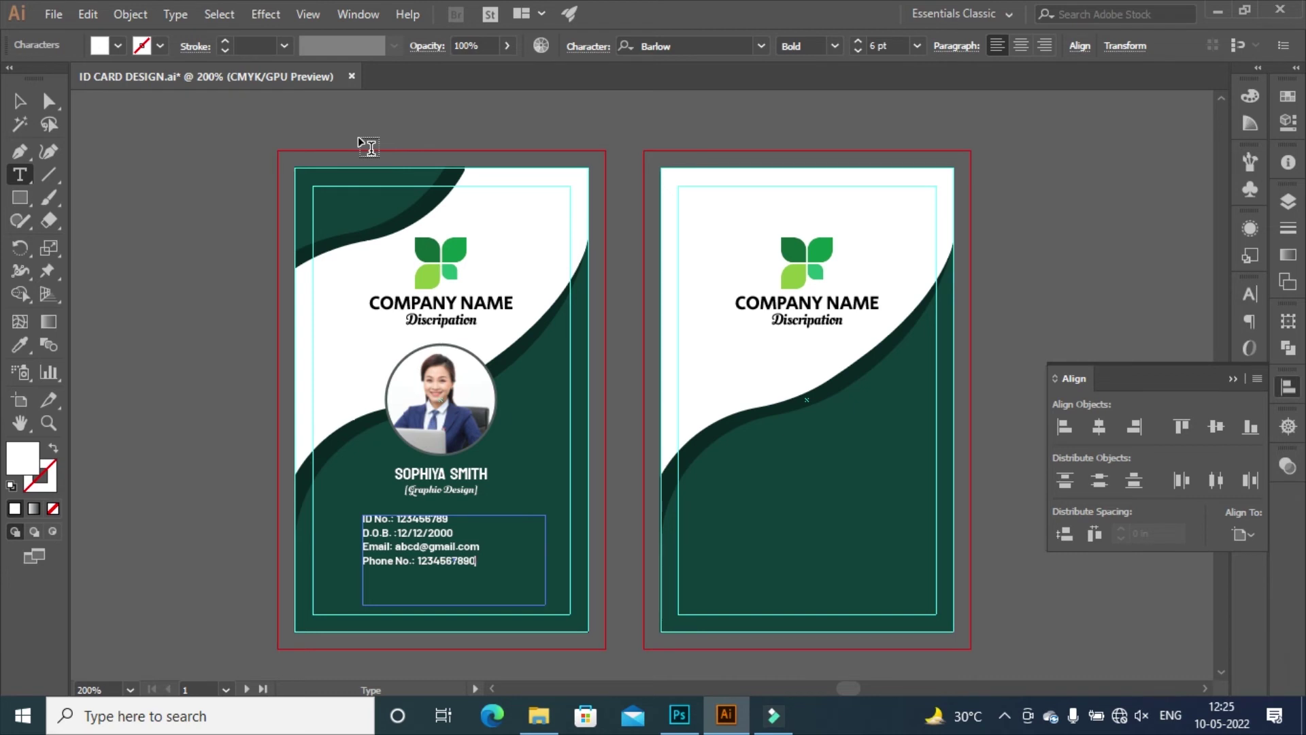
key(ctrl+a)
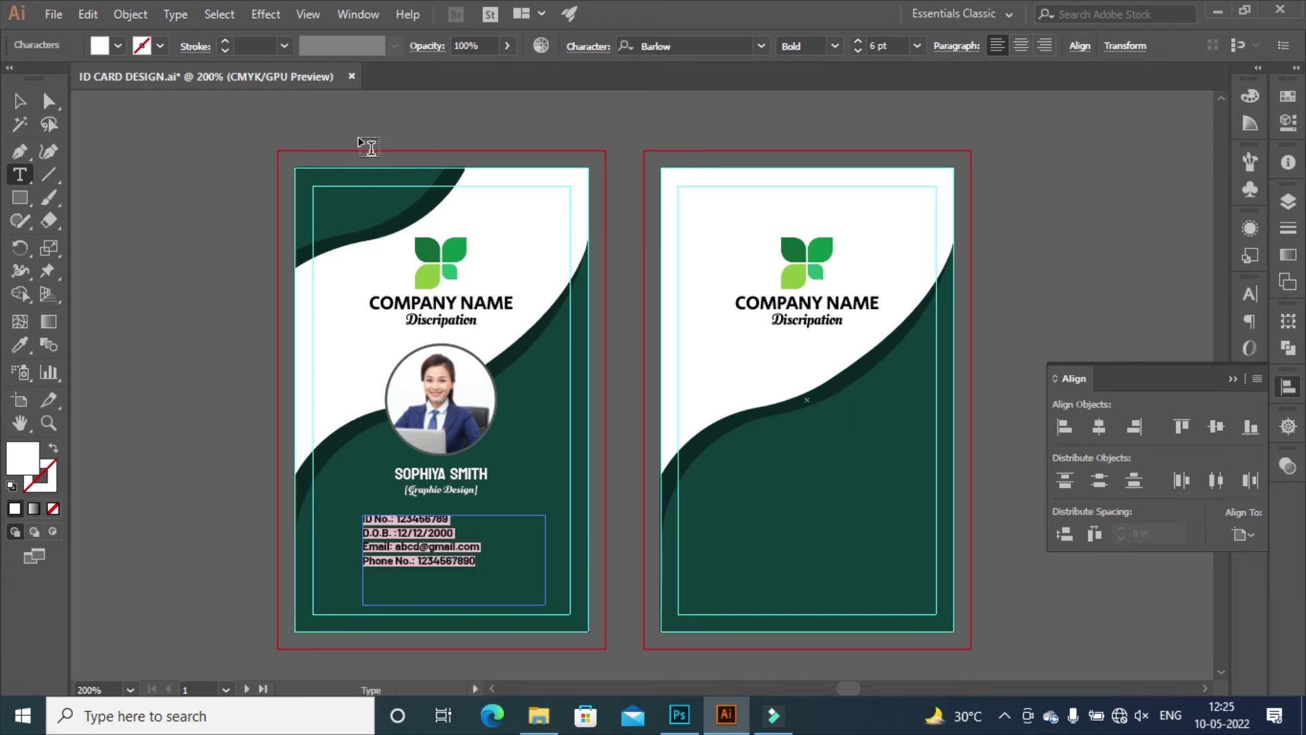
Set the 6 pt details text in Barlow Black and delete the extra period after D.O.B
click(857, 41)
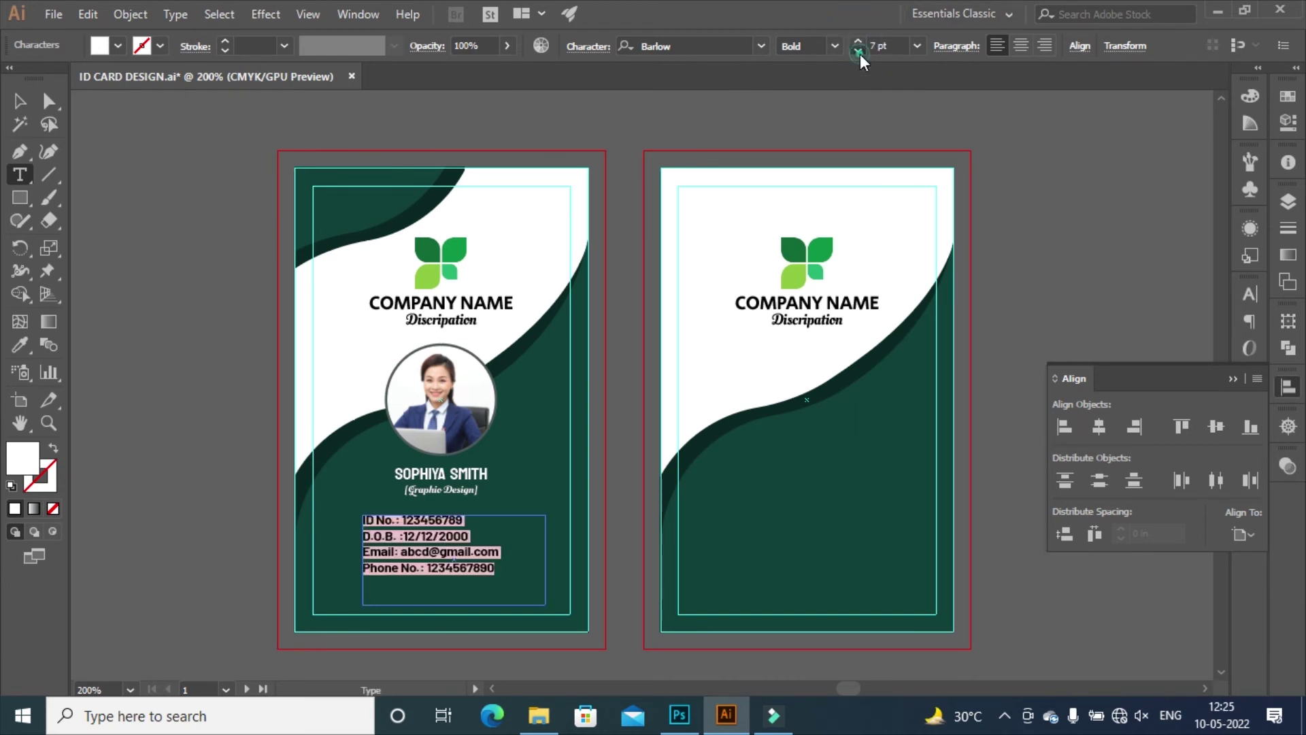
click(859, 52)
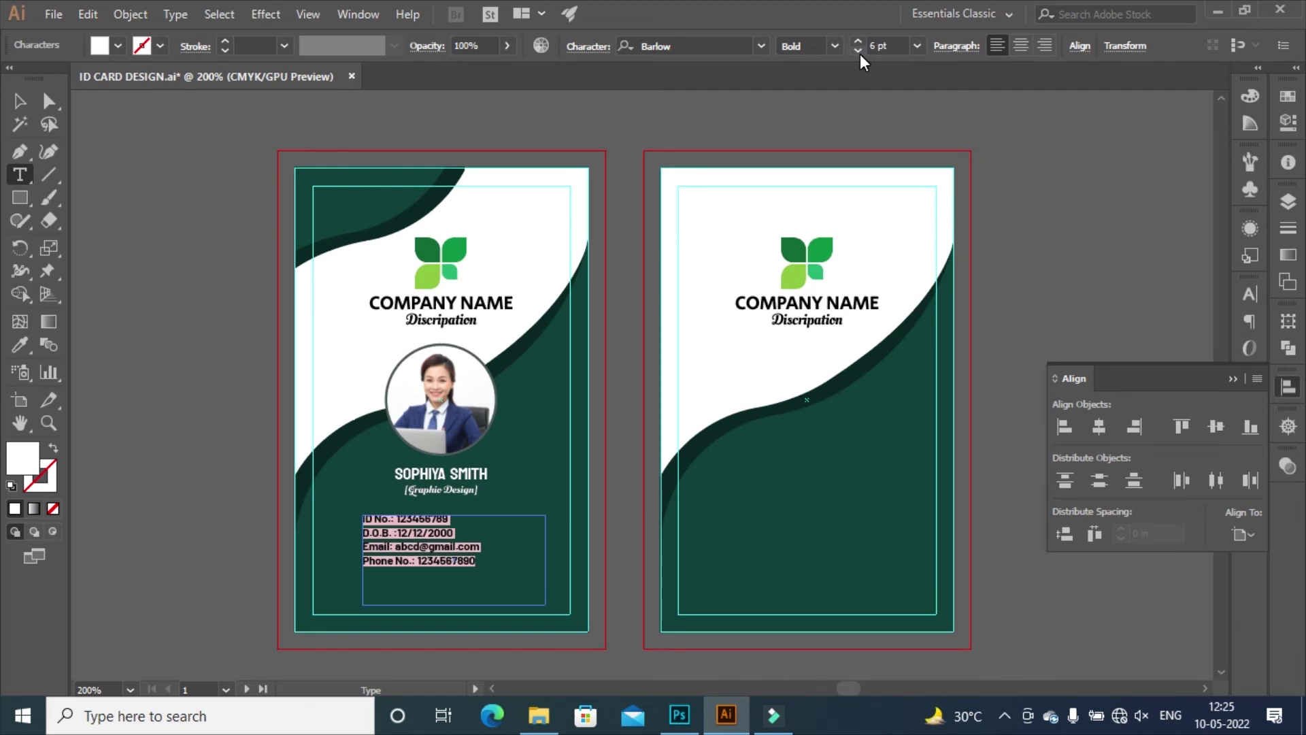
click(838, 45)
click(813, 406)
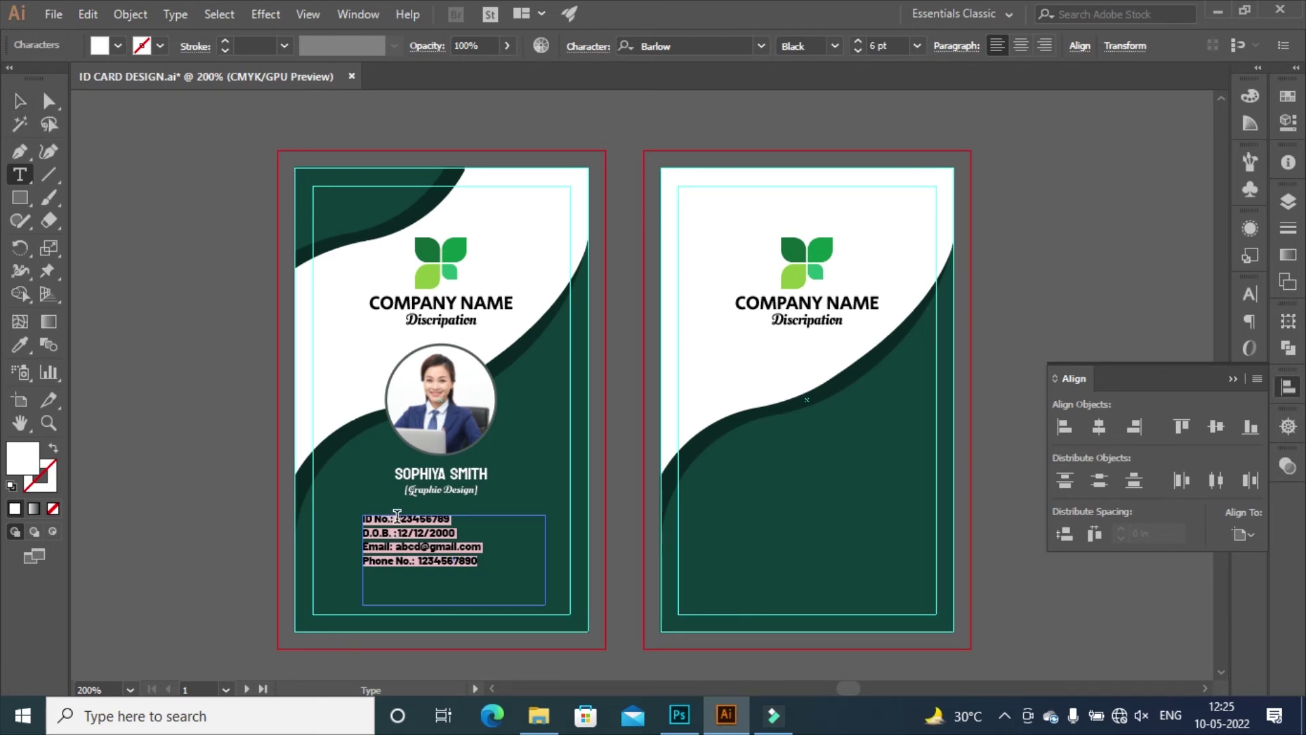
click(393, 533)
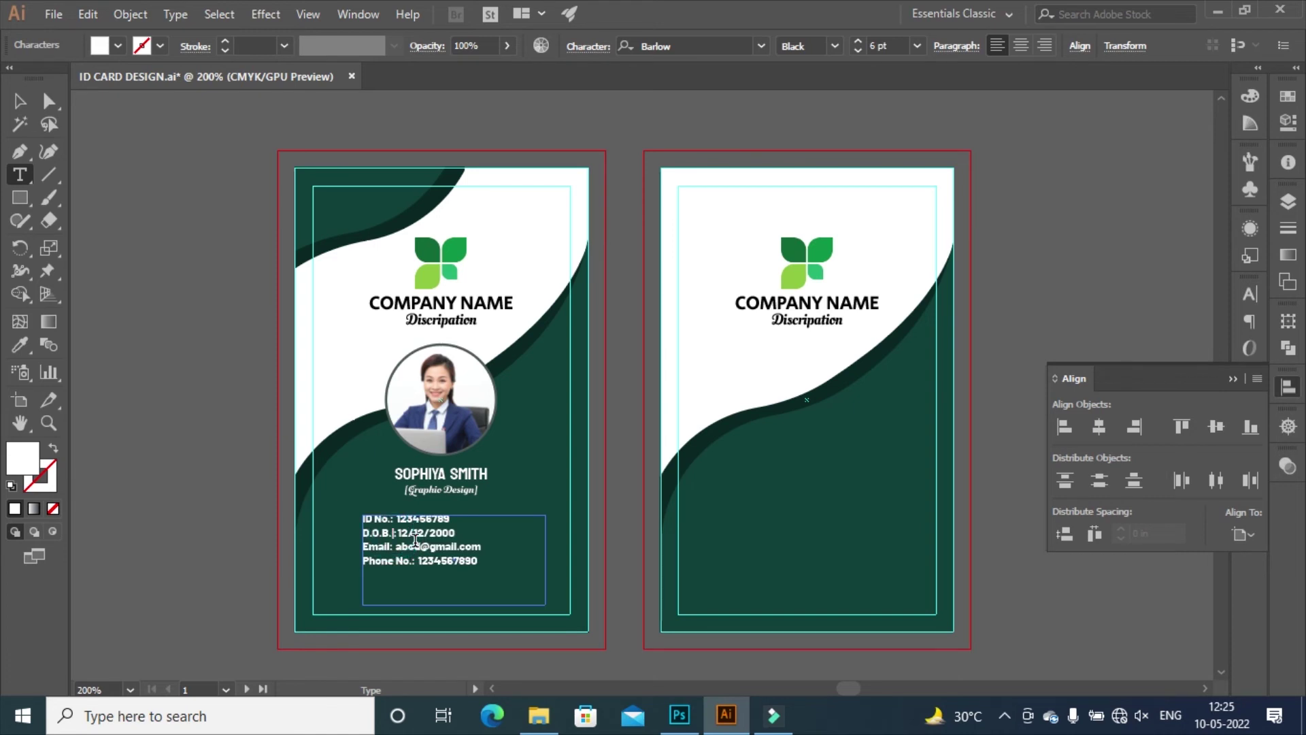
key(BackSpace)
Centre the details block horizontally on the front card
click(20, 100)
click(183, 255)
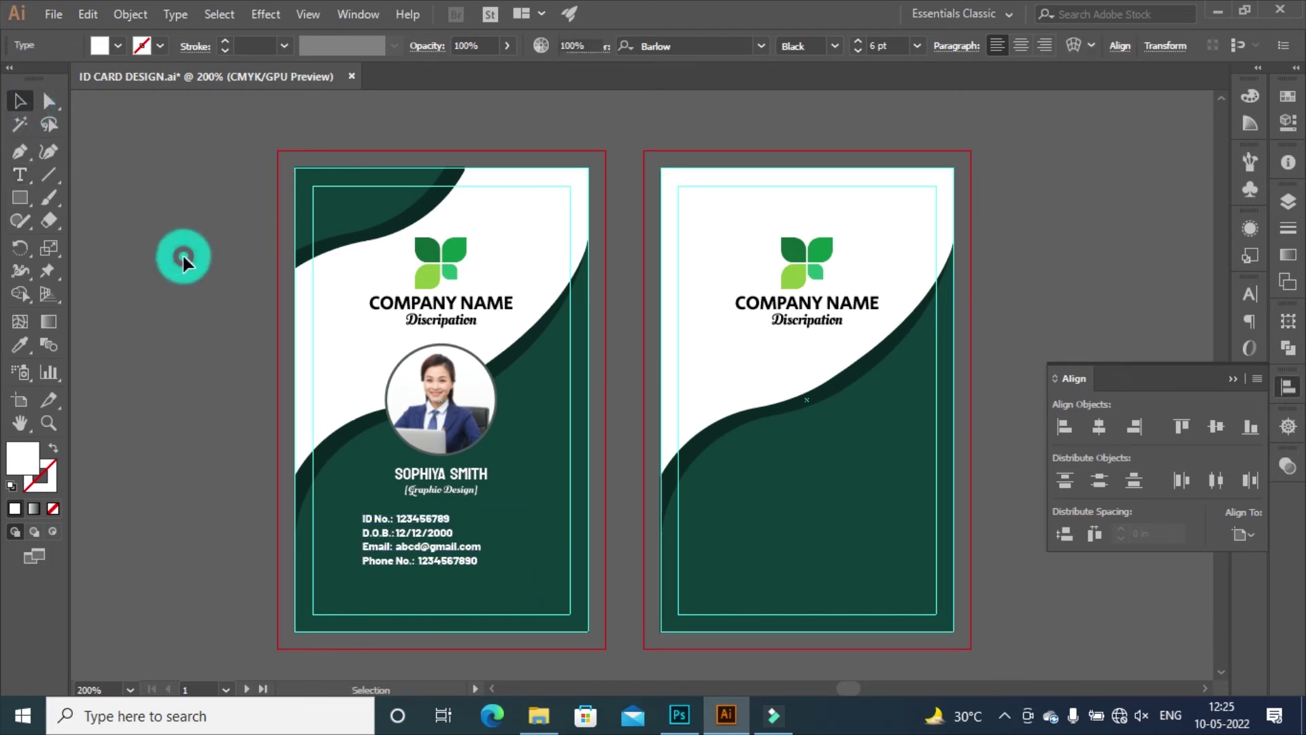
click(379, 534)
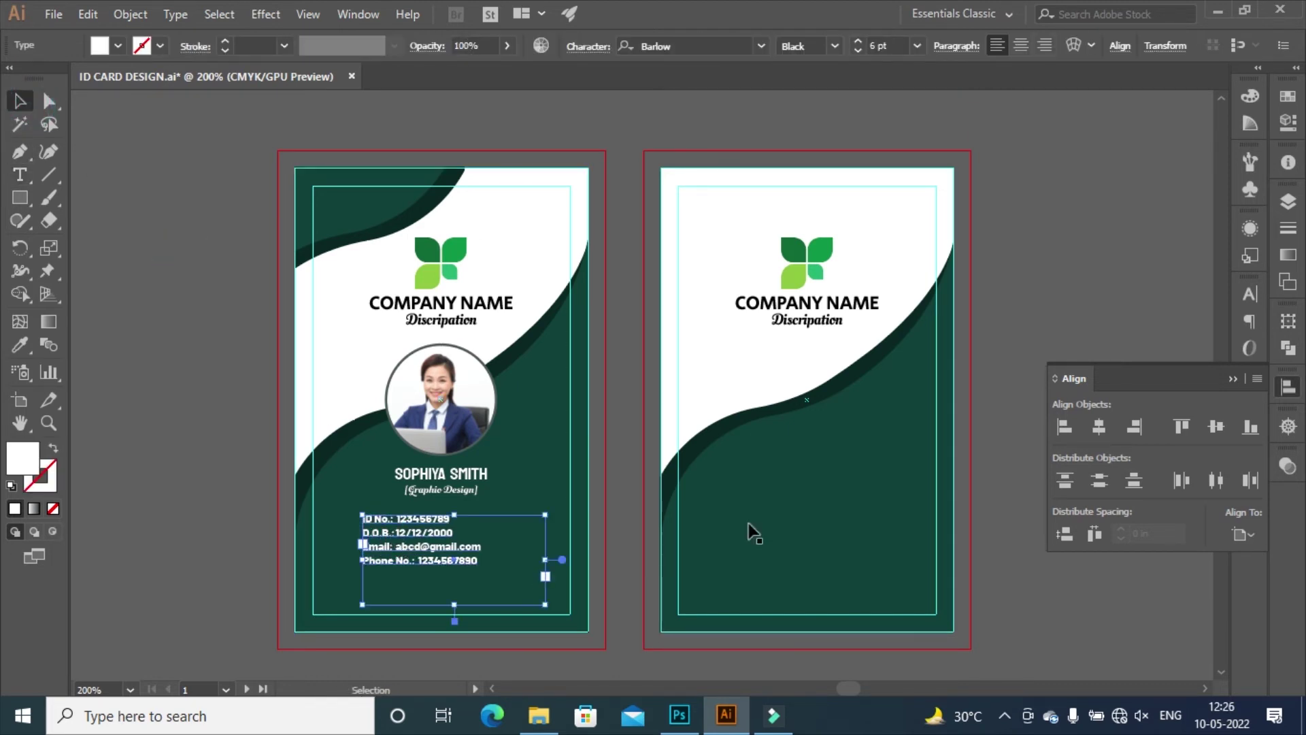
click(1098, 427)
click(1023, 280)
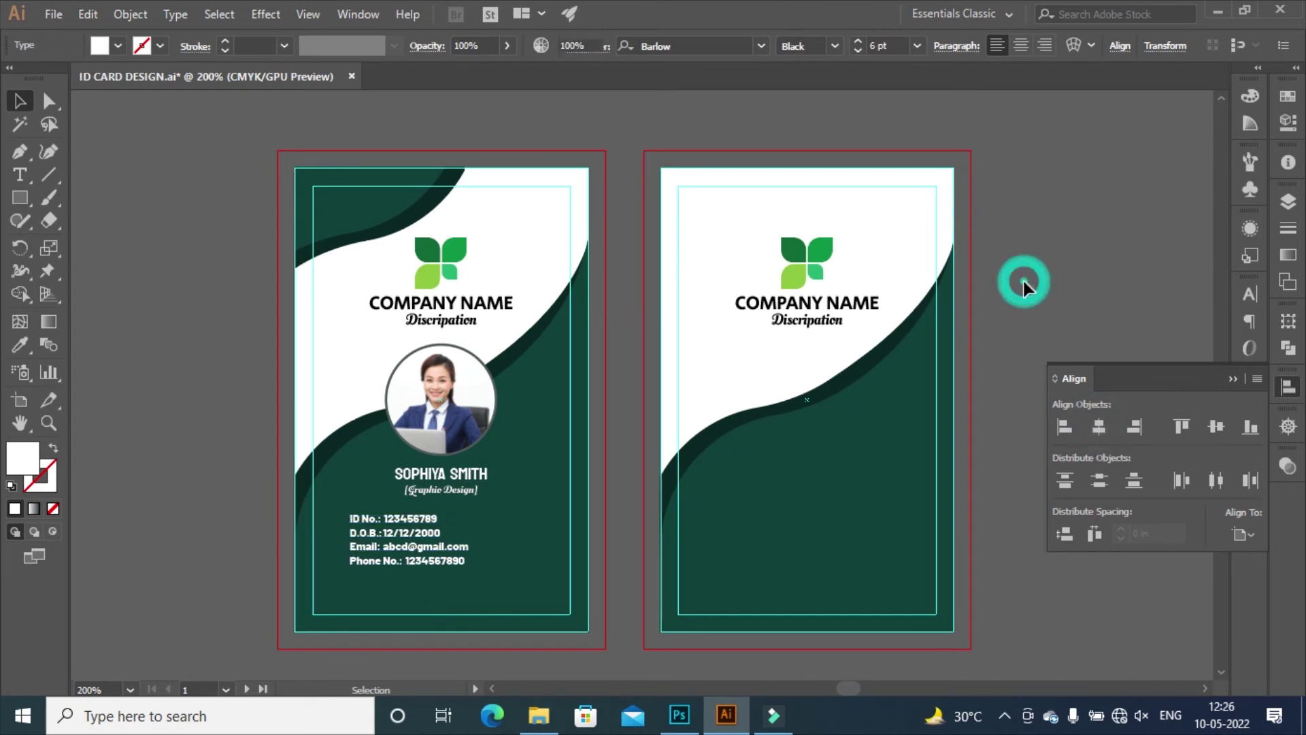
Make the [Graphic Design] designation line bold
key(t)
click(453, 490)
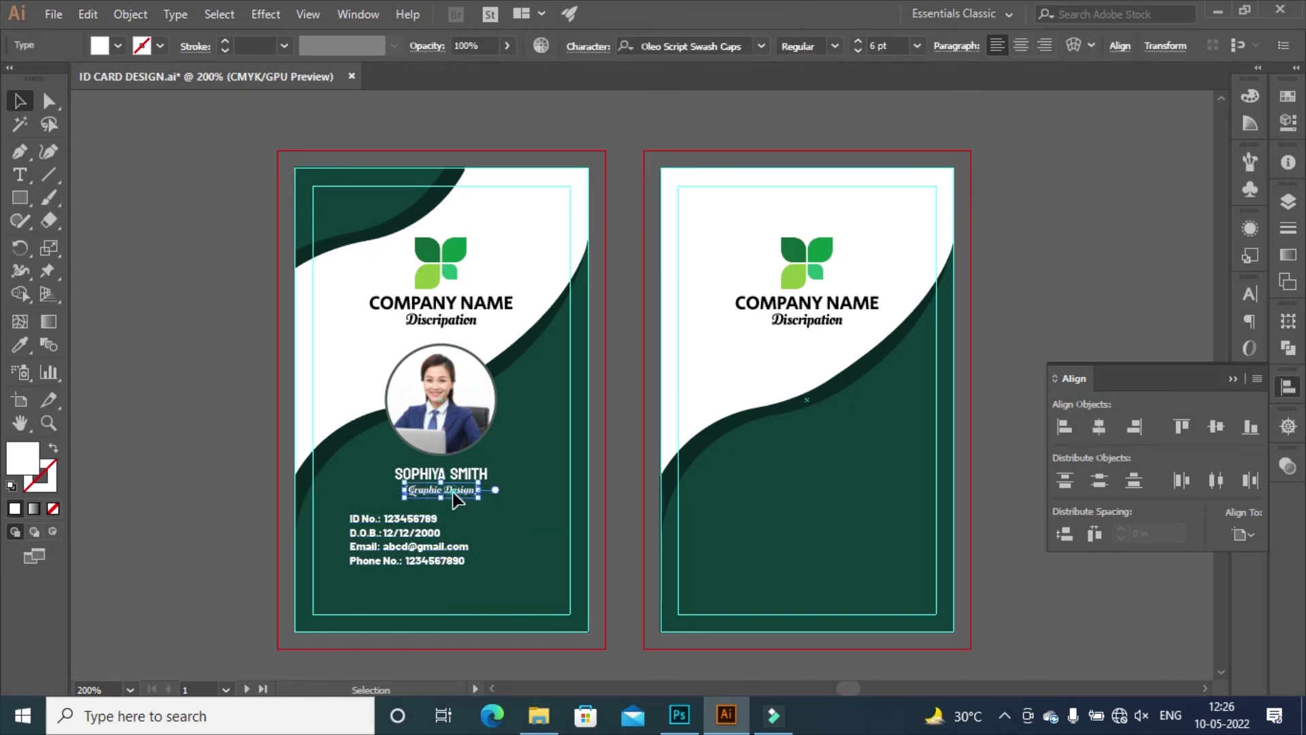
triple_click(453, 489)
click(835, 46)
click(820, 93)
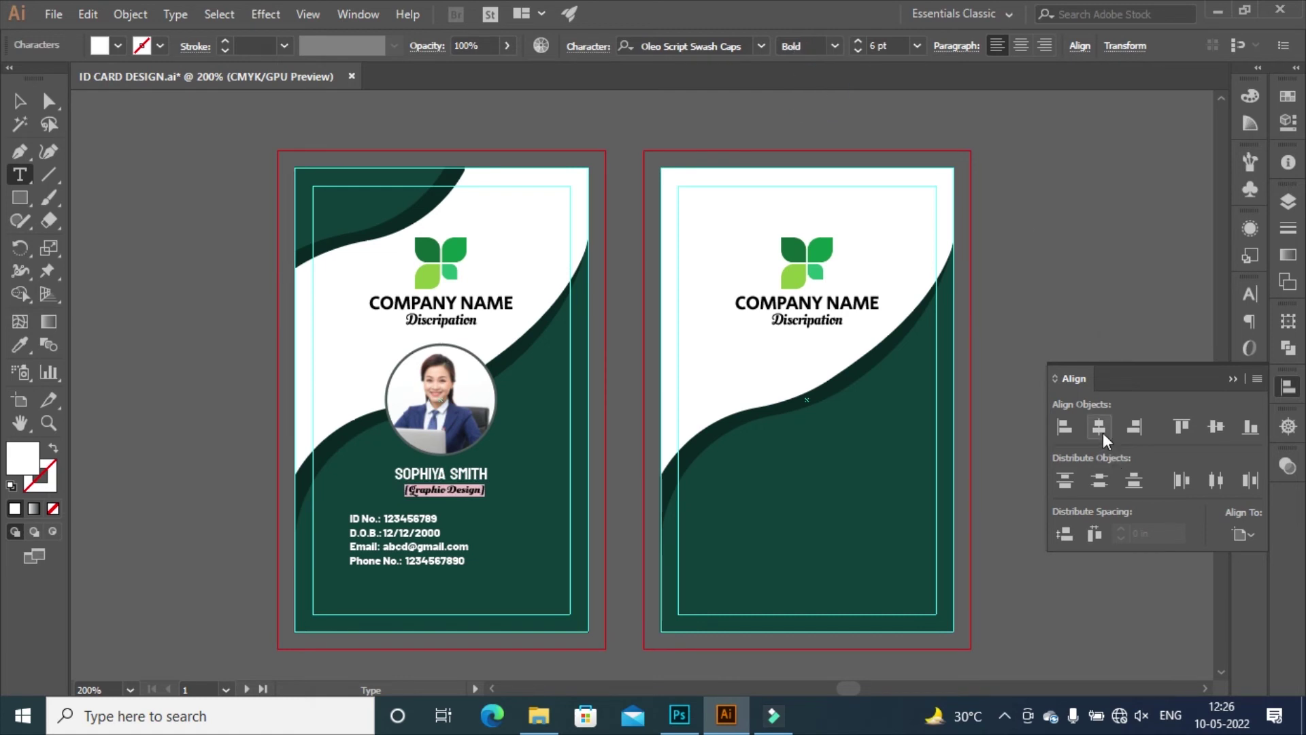
click(19, 101)
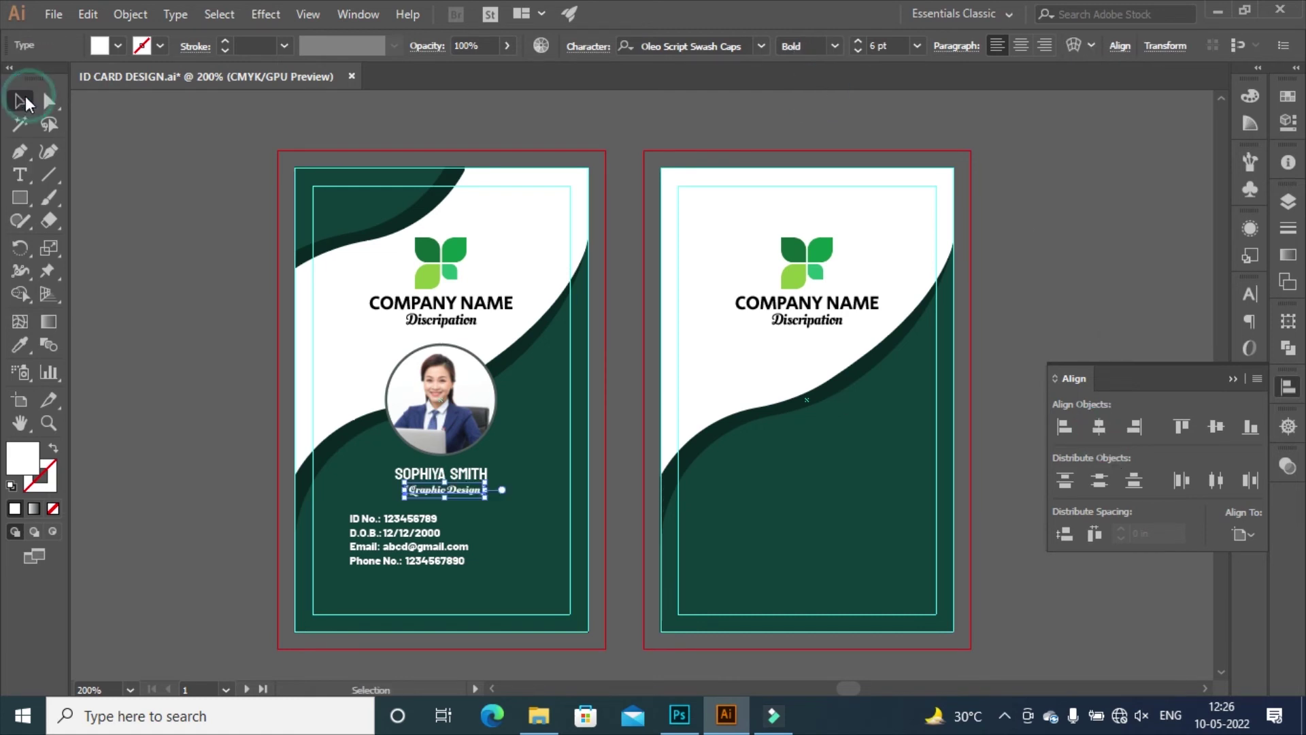
click(1038, 308)
click(20, 174)
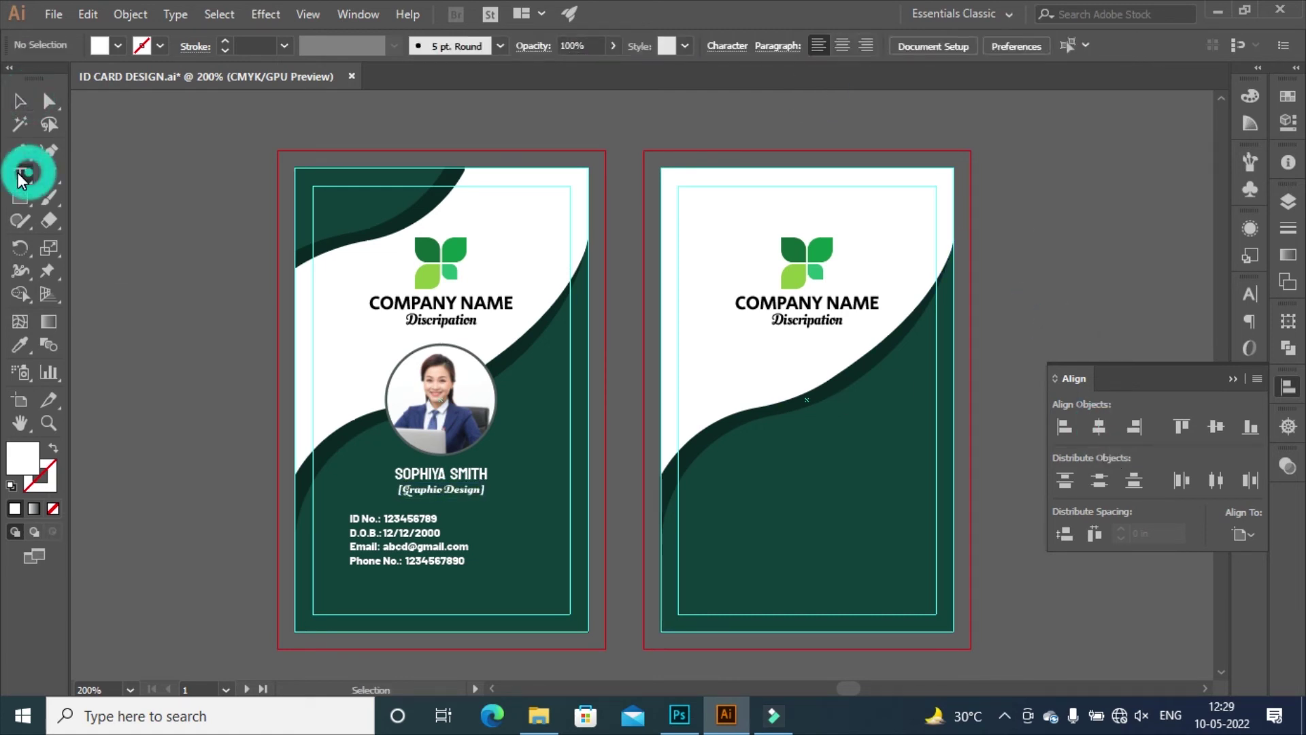
click(764, 427)
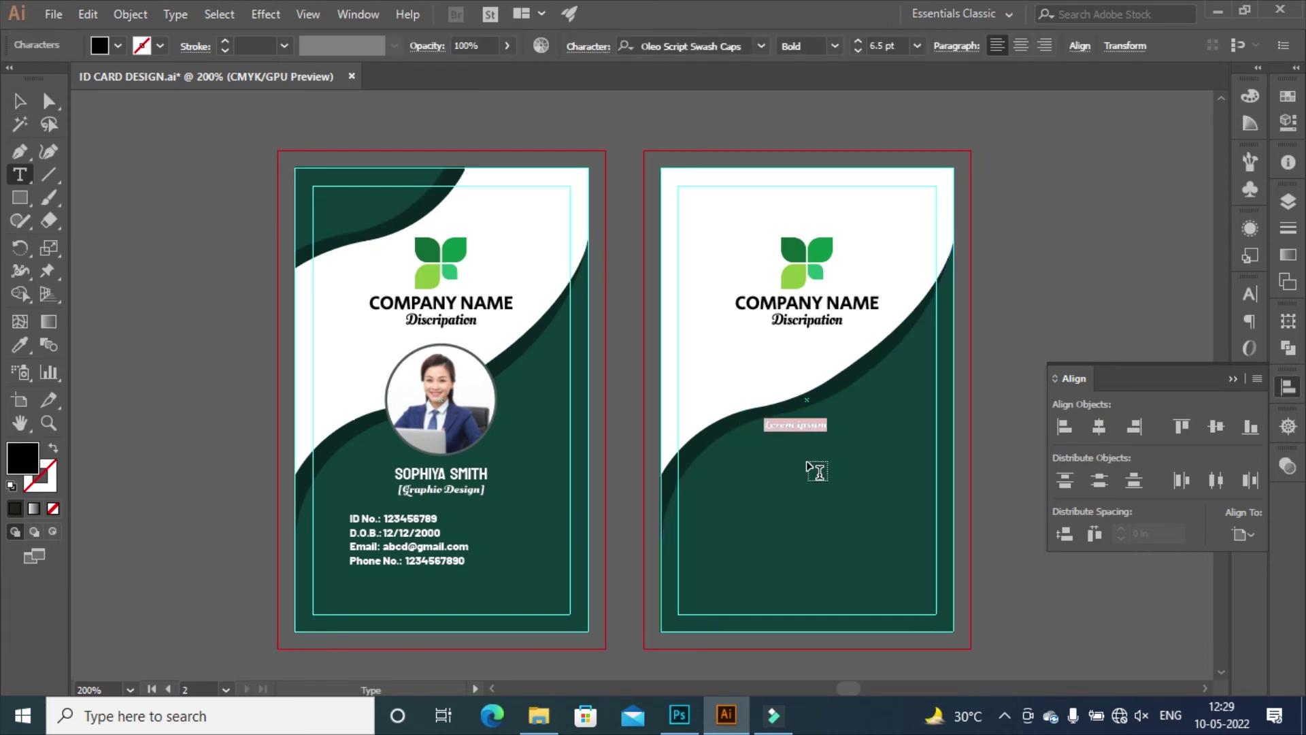
Type the TERMS AND CONDITIONS heading in white Barlow Black on the back card
click(714, 45)
text(bar)
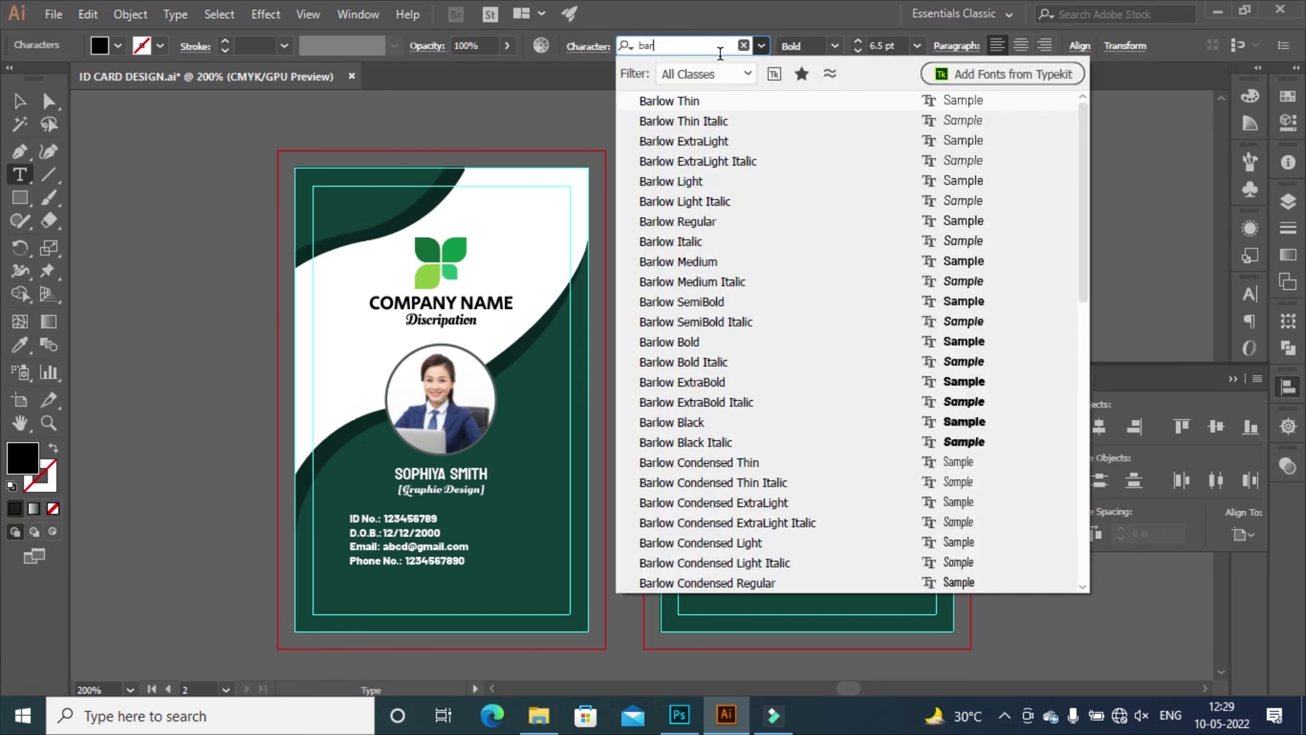
click(693, 422)
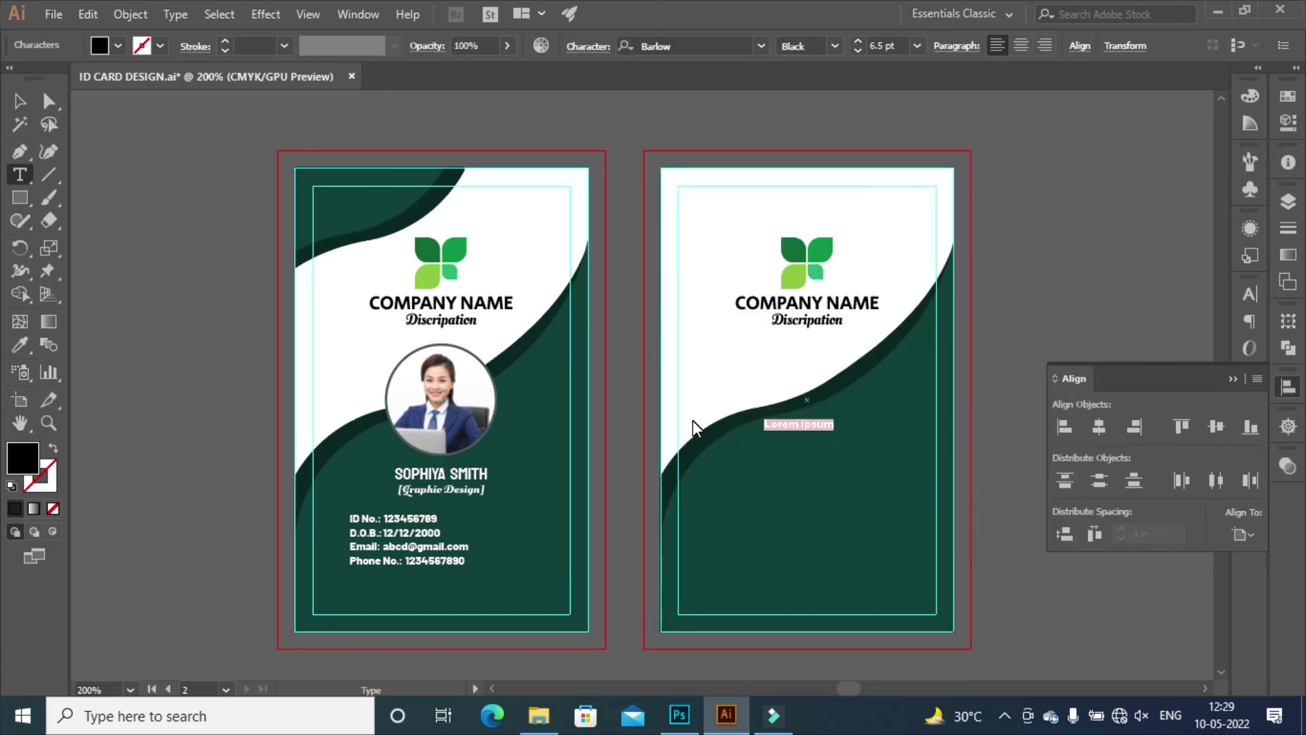
text(TERMS AND CONDITIONS)
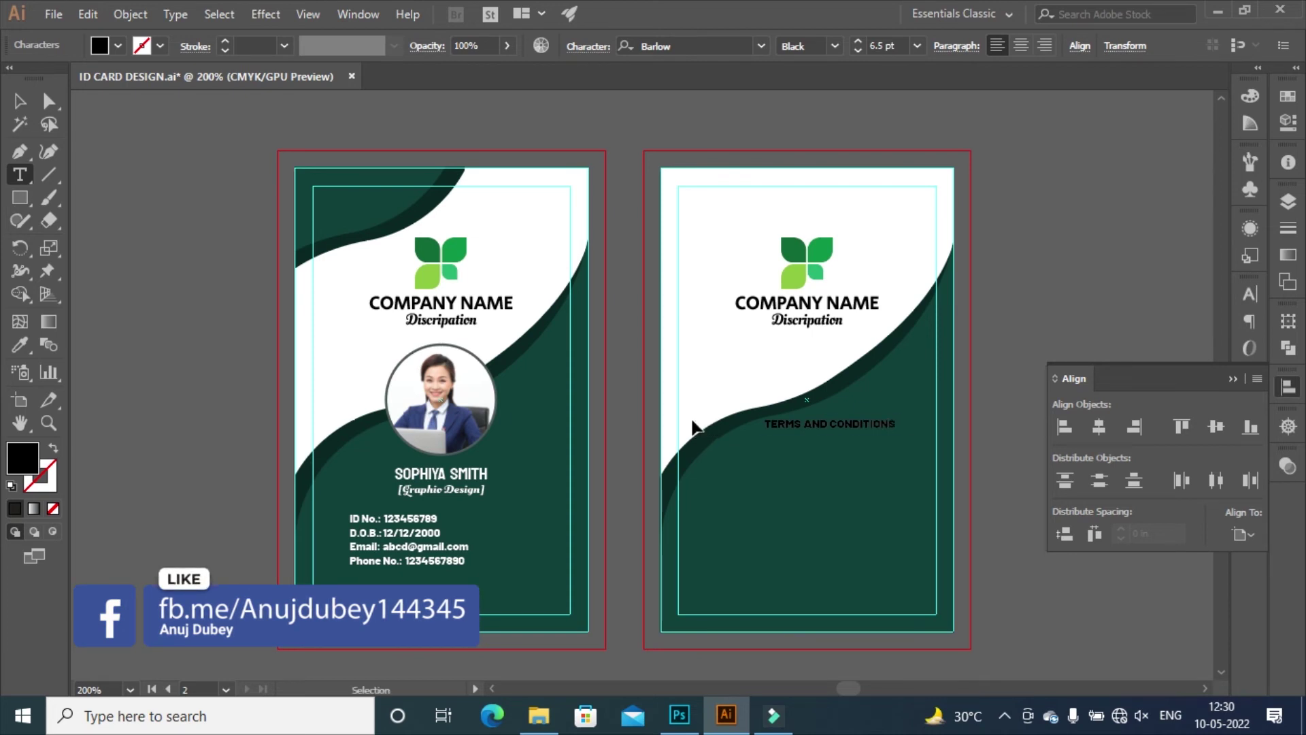
key(ctrl+a)
click(100, 46)
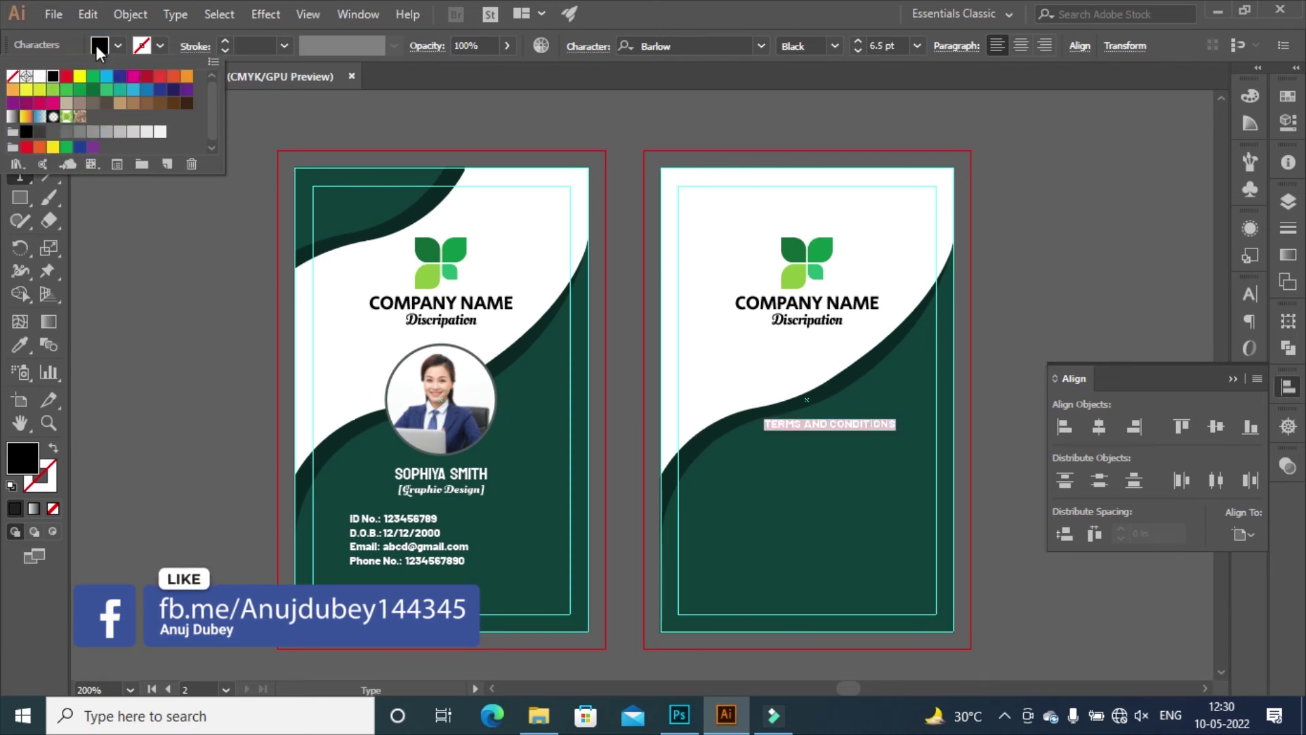
click(41, 76)
Enlarge the heading to 8 pt and centre it horizontally on the back card
click(1099, 418)
click(19, 101)
double_click(793, 423)
key(ctrl+a)
click(859, 41)
key(Escape)
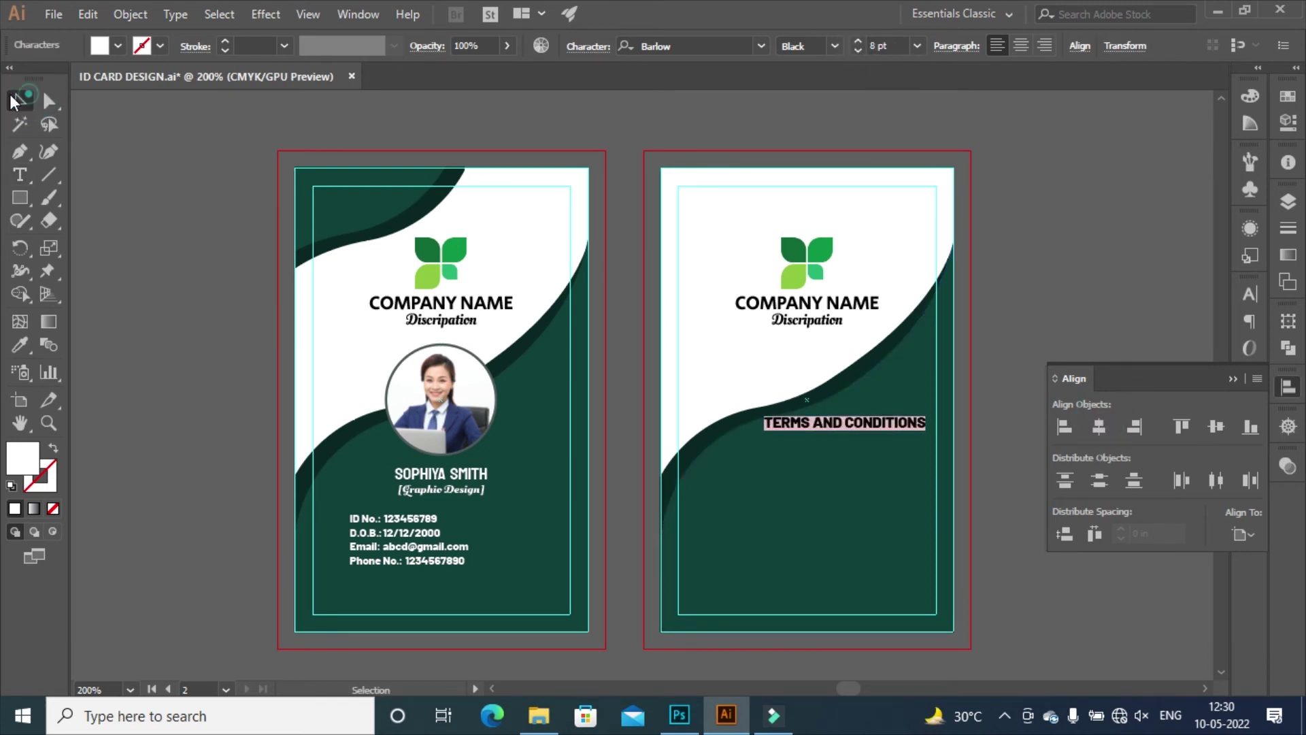
click(1101, 426)
click(1007, 422)
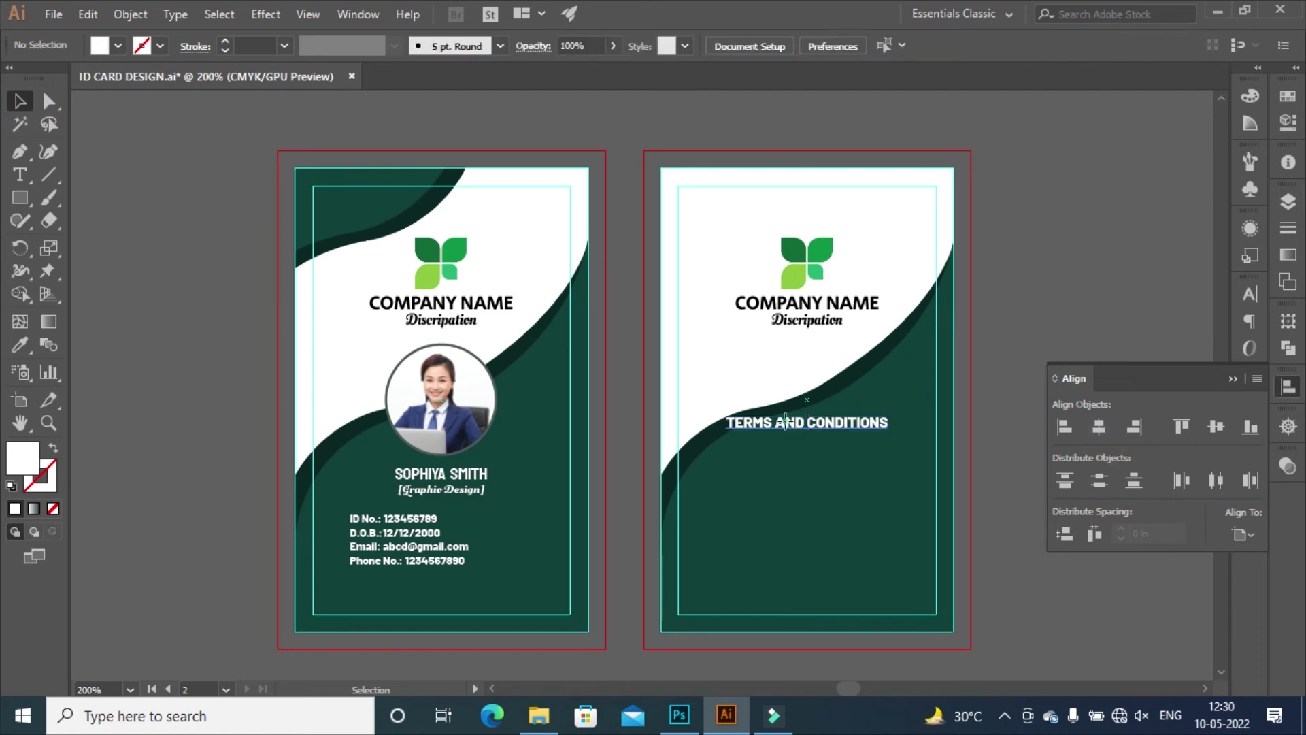
Set the heading's vertical scale to 100% and tracking to 0 in the Character panel
double_click(784, 418)
key(ctrl+a)
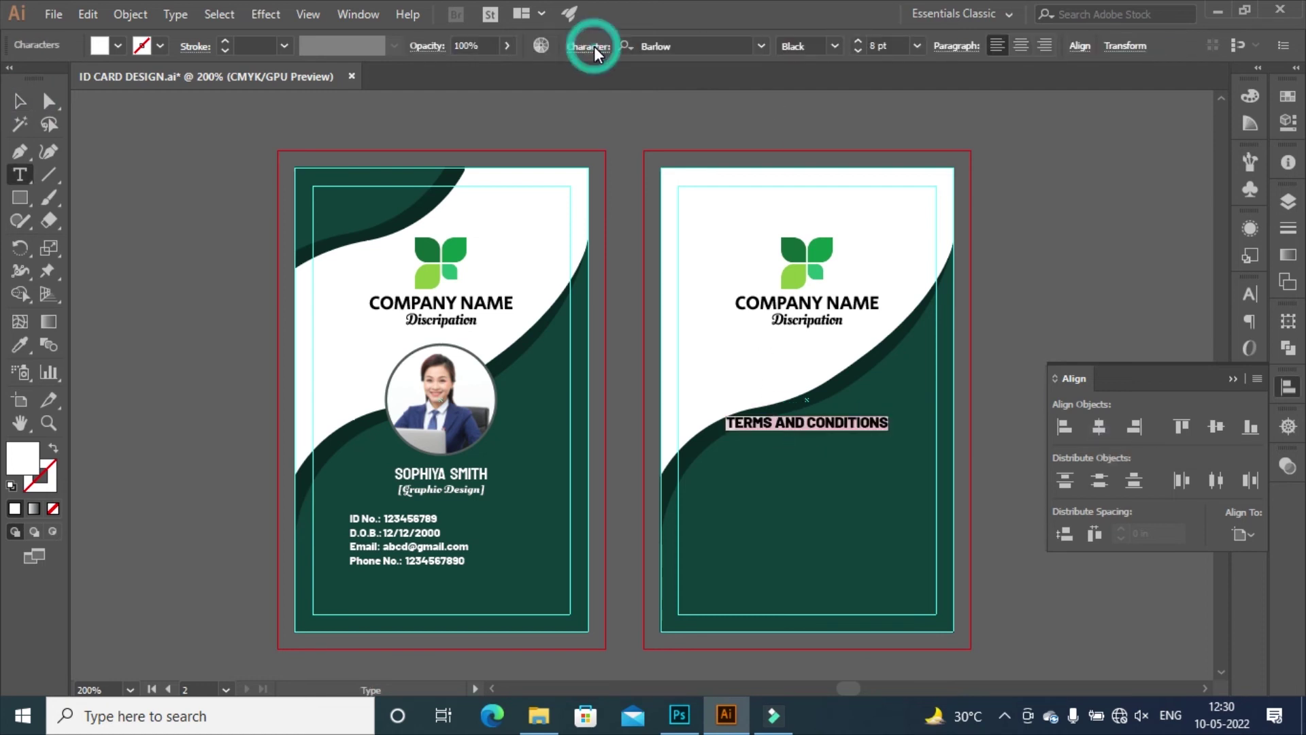
click(594, 46)
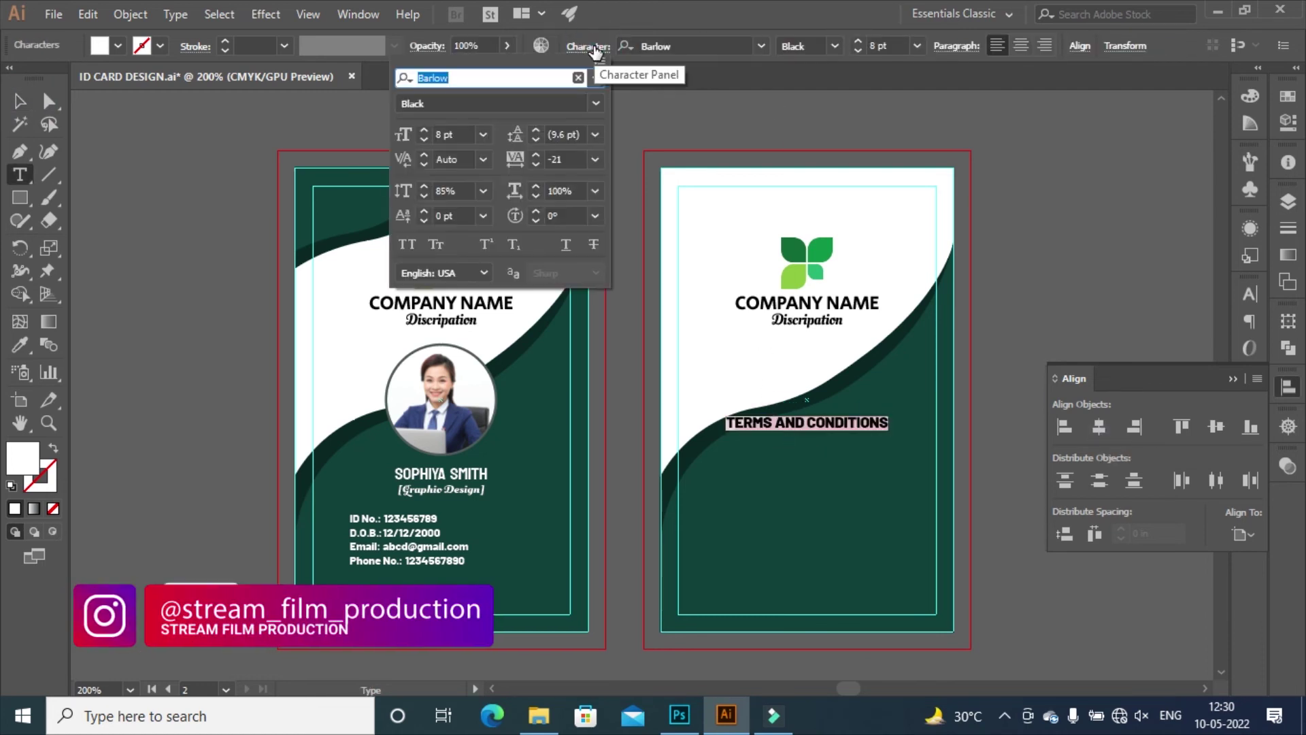
click(422, 191)
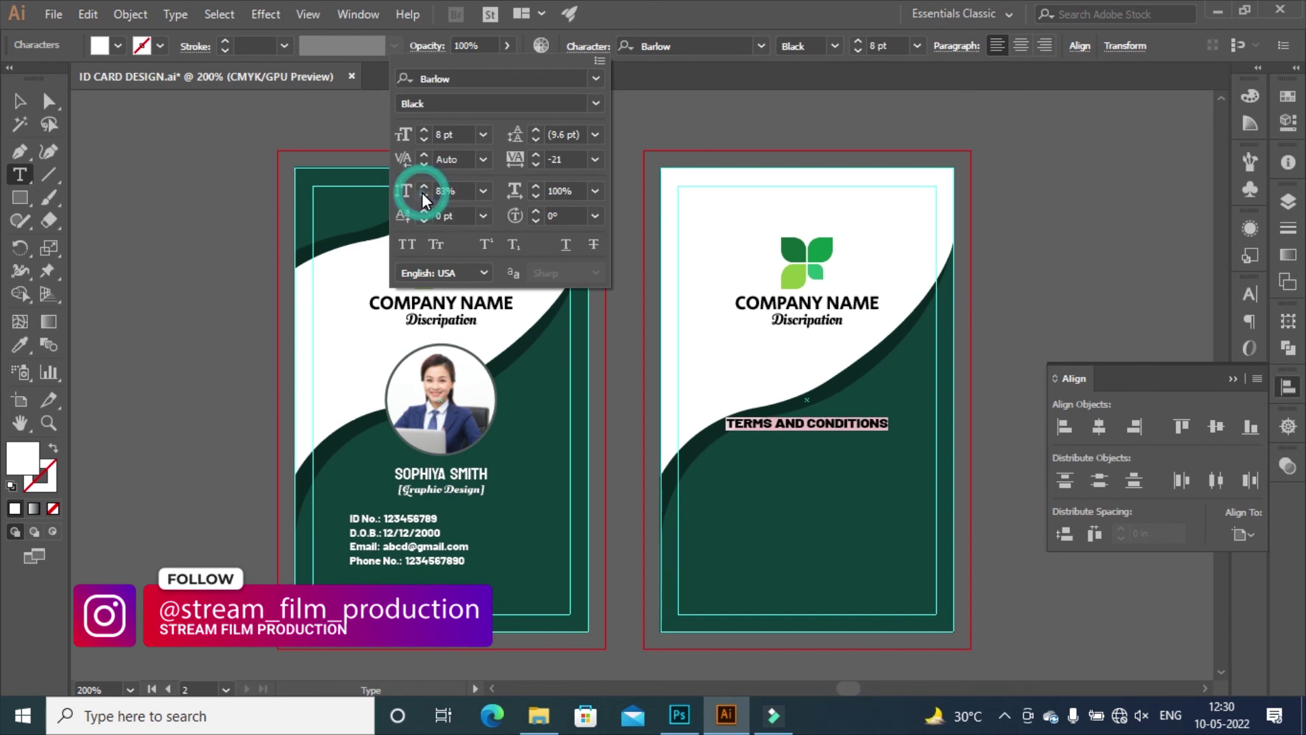
click(435, 191)
text(100)
key(Return)
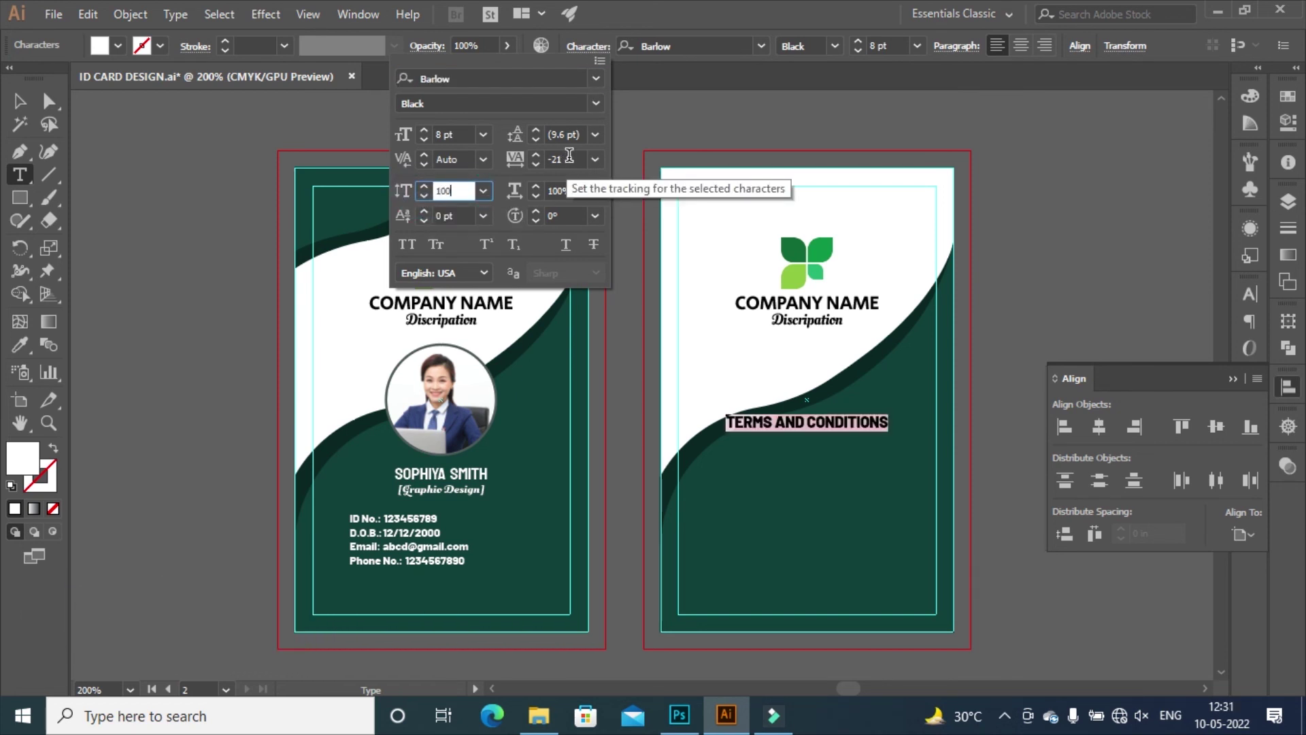
click(569, 158)
text(0)
key(Return)
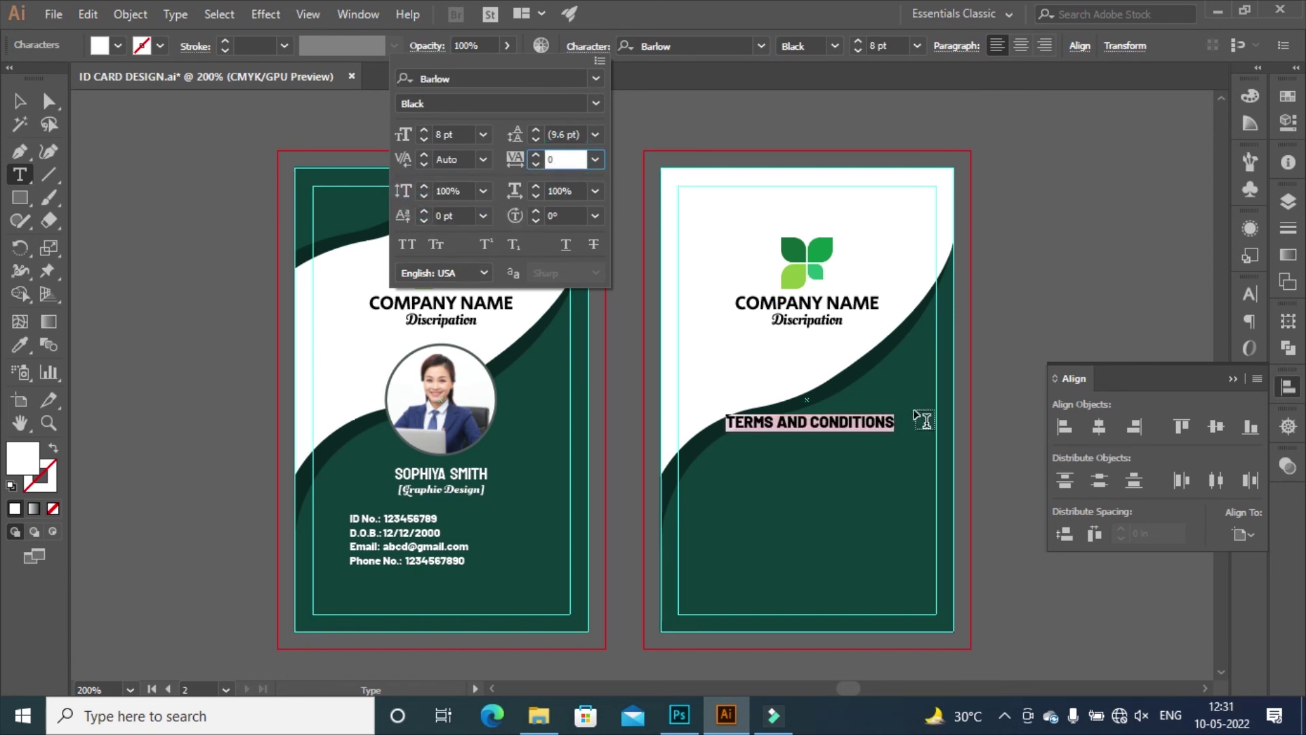
Re-centre the heading horizontally and nudge it down slightly
key(Escape)
key(Escape)
click(1098, 426)
key(Down)
key(Down)
key(Down)
key(Down)
key(Down)
key(Down)
click(1093, 268)
Create a white Lorem ipsum area-type text box below the TERMS AND CONDITIONS heading
click(19, 174)
click(705, 469)
drag(705, 470, 920, 557)
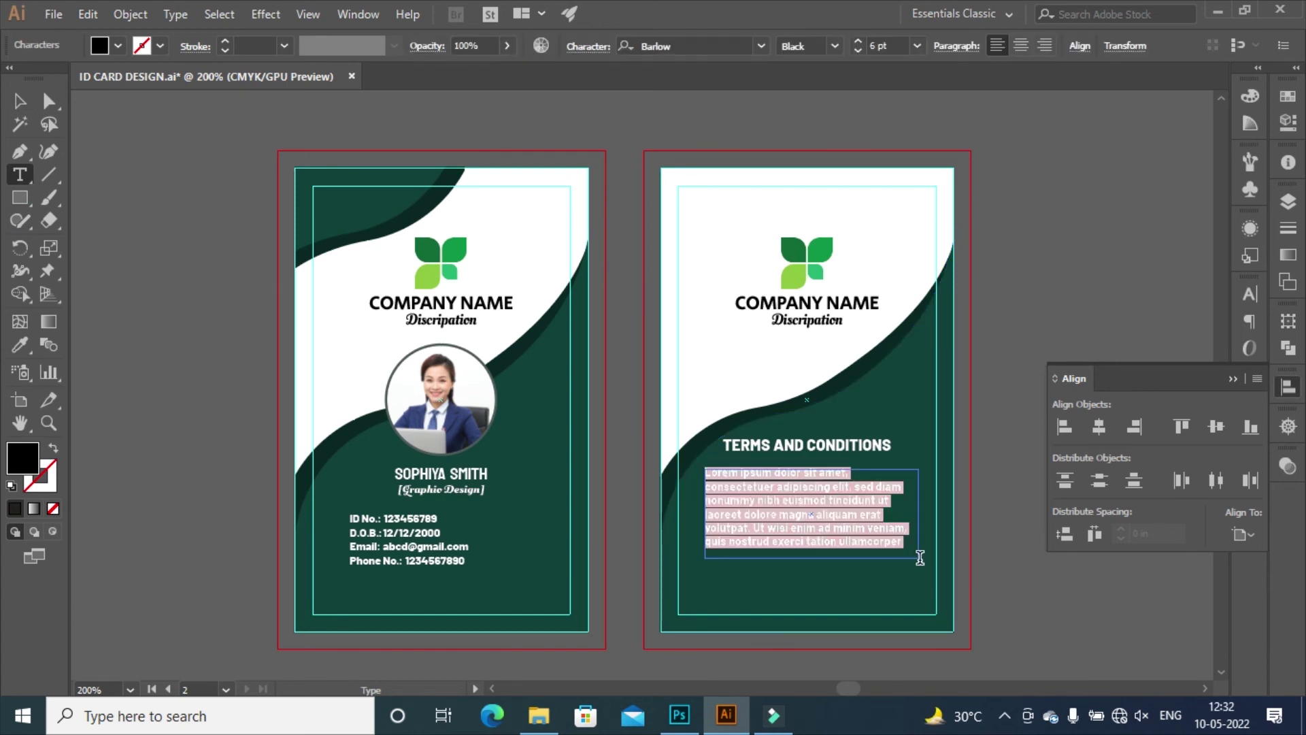
click(118, 45)
click(39, 76)
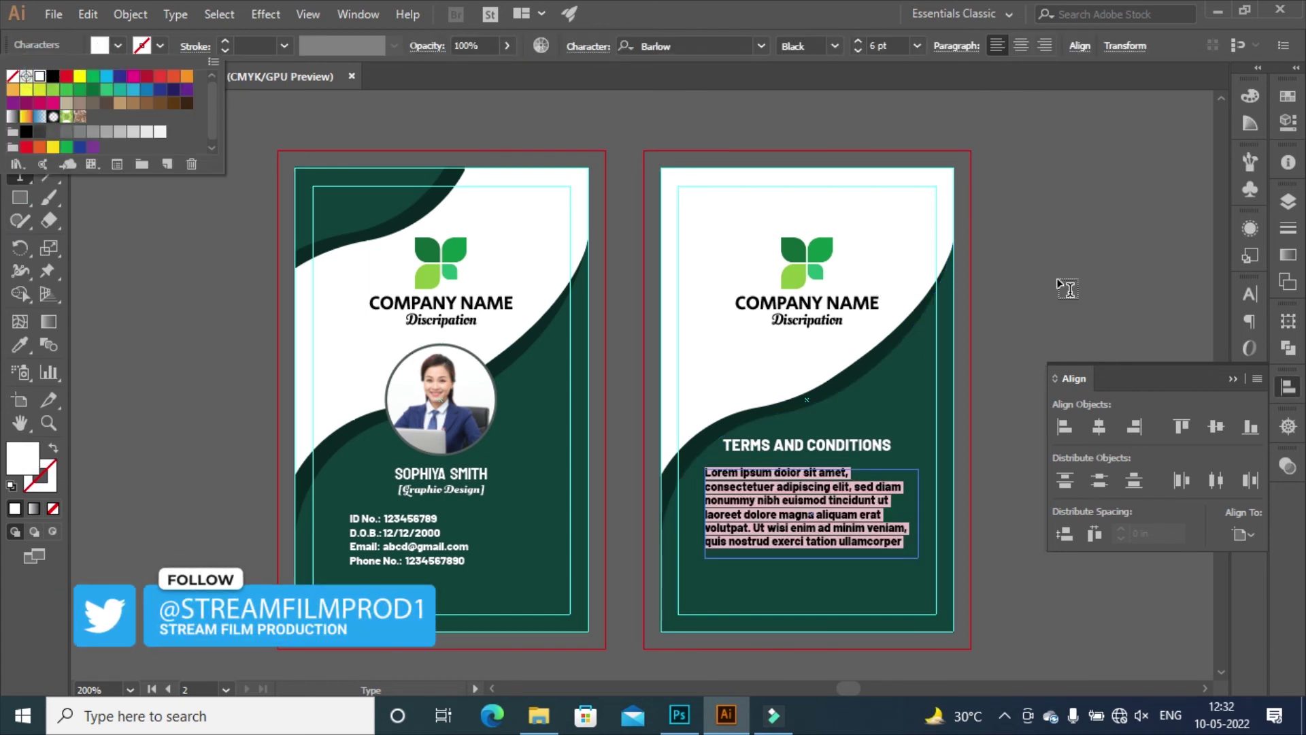
key(Escape)
key(Escape)
Widen the placeholder text box and shorten it to three lines
drag(918, 513, 936, 513)
double_click(779, 544)
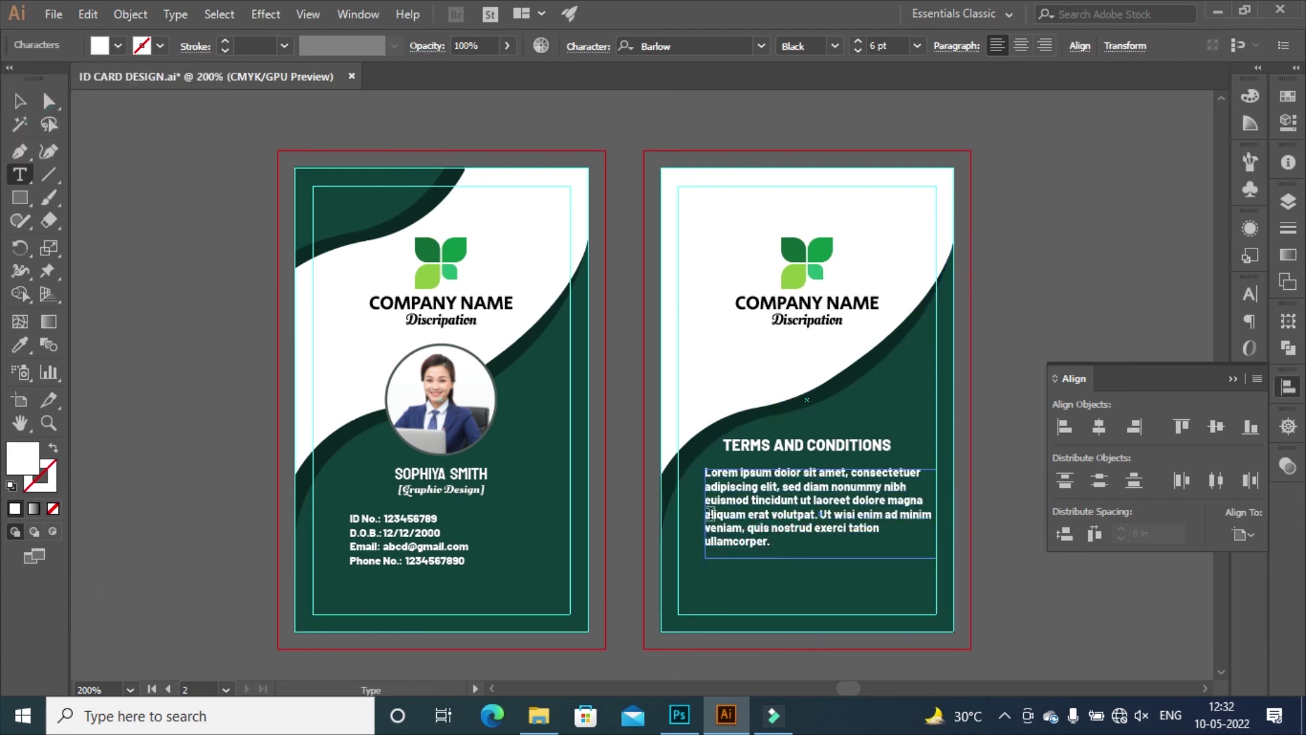
key(Escape)
drag(820, 557, 820, 511)
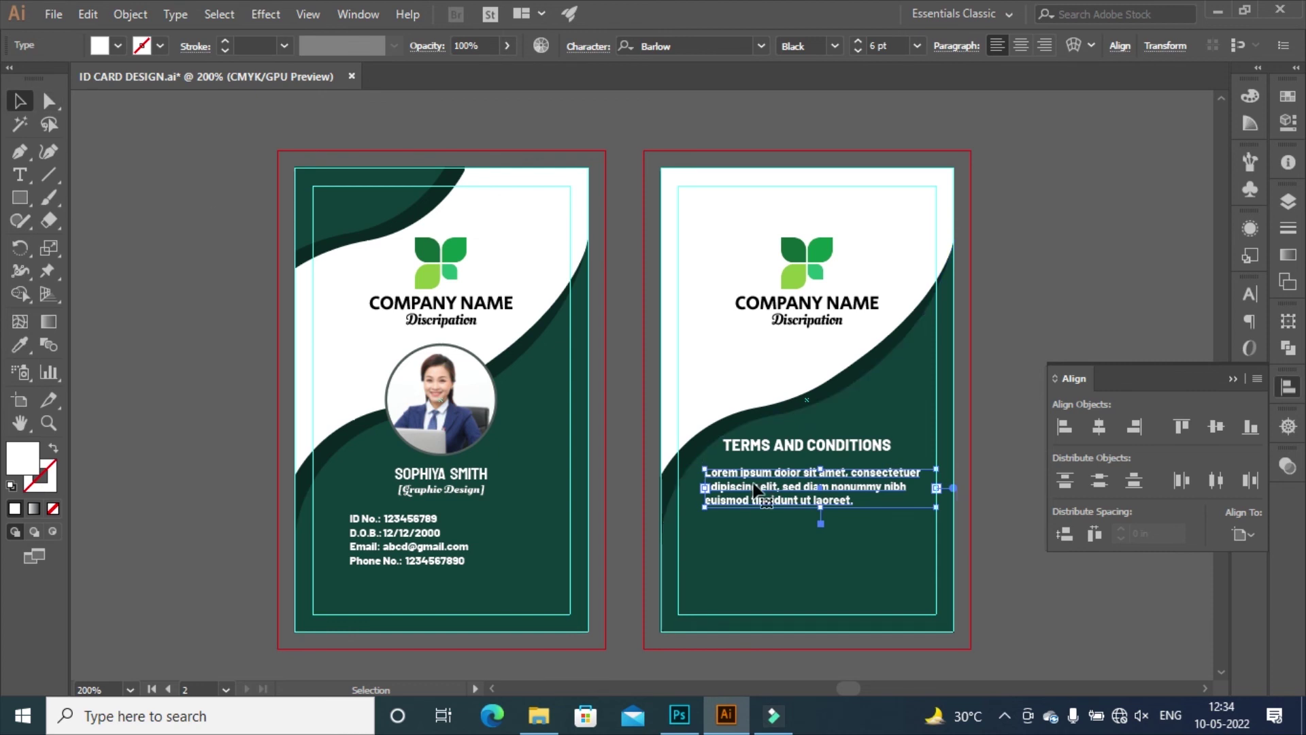
Duplicate the paragraph just below the original and centre both horizontally on the card
drag(758, 474, 758, 526)
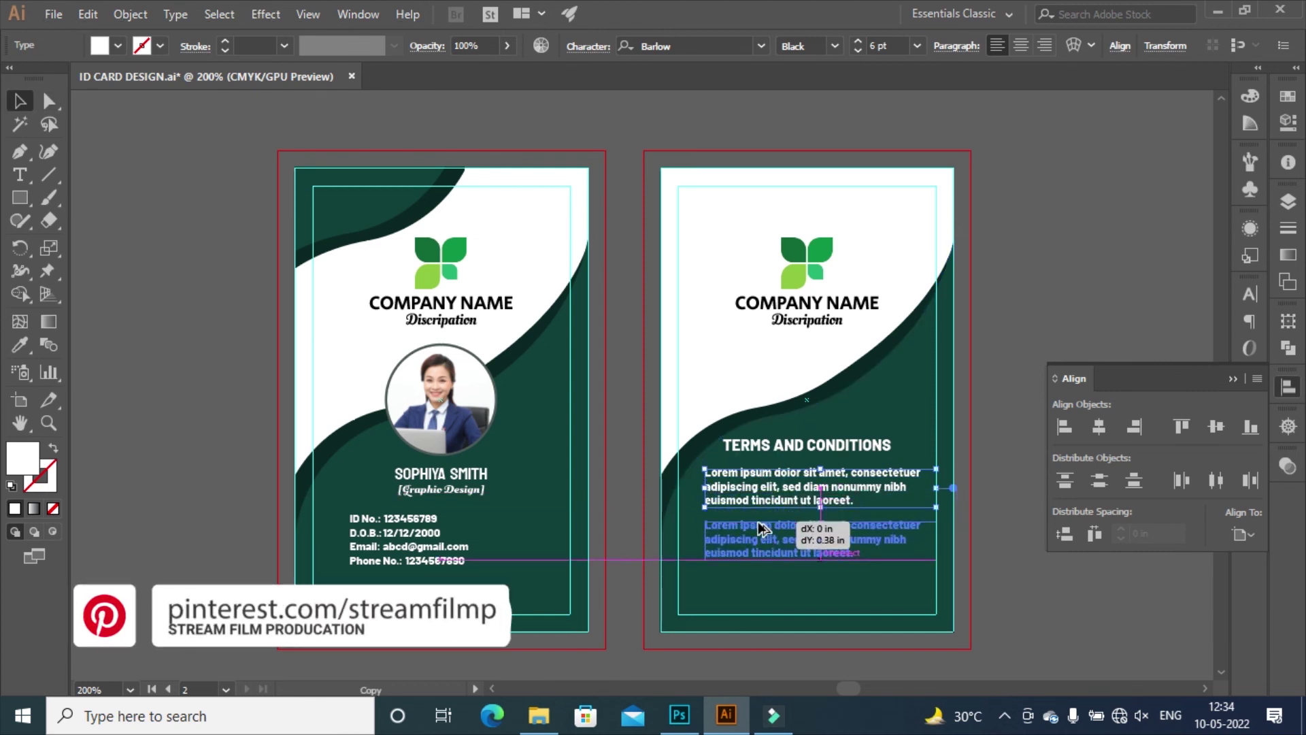
drag(761, 527, 761, 520)
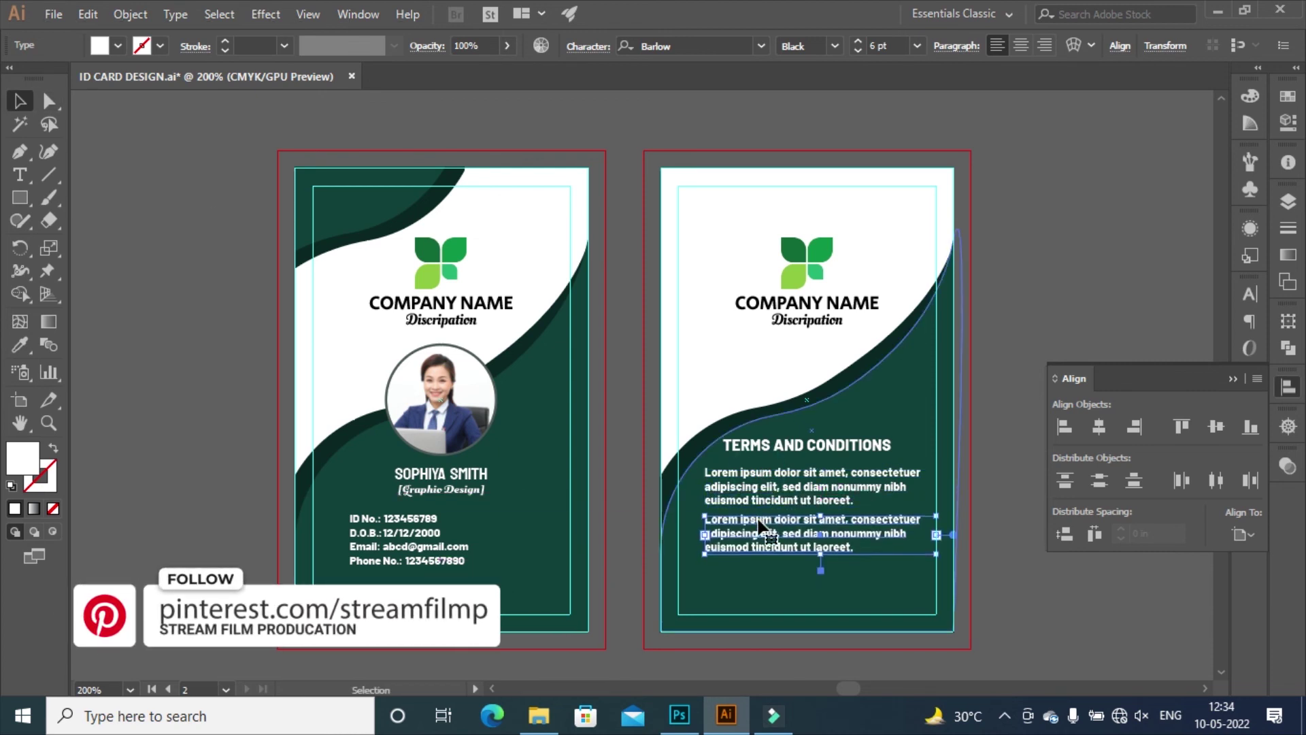
click(1104, 429)
shift+click(782, 486)
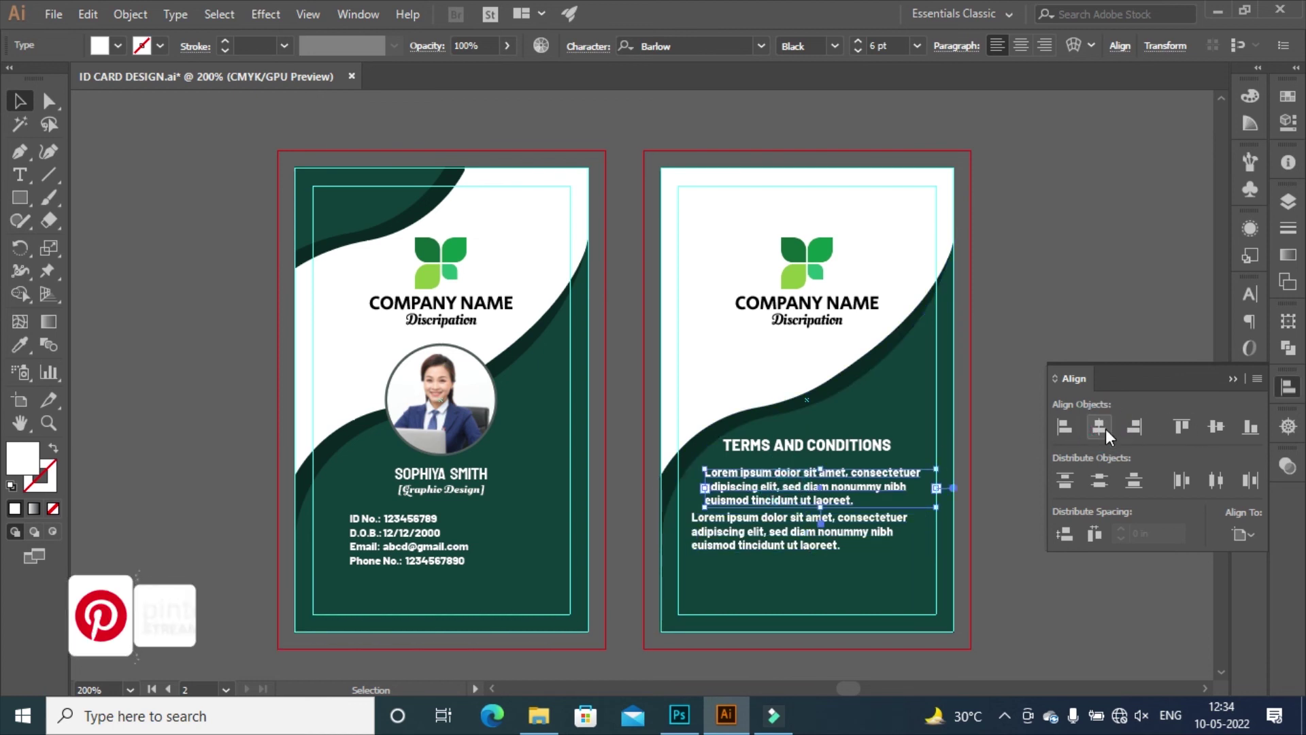
click(1100, 427)
click(1031, 351)
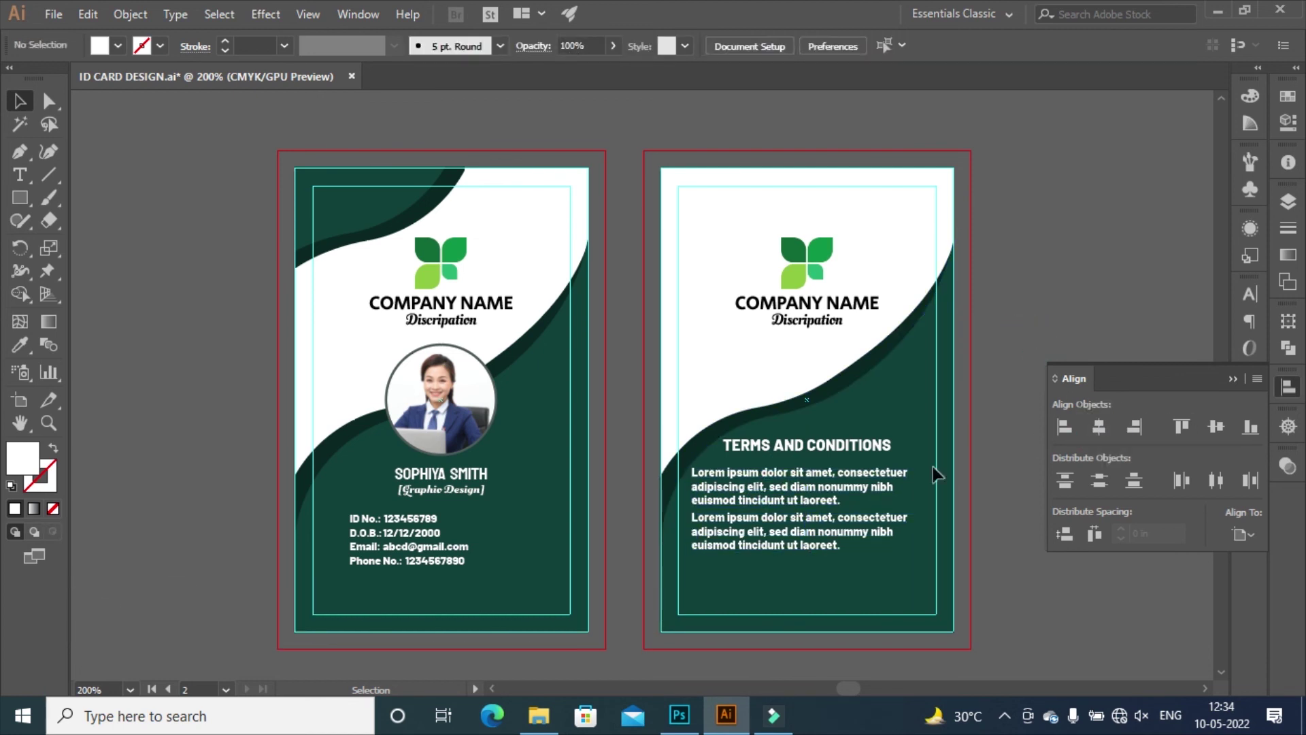
Set the first paragraph to Barlow Bold at 5 pt
click(802, 484)
key(t)
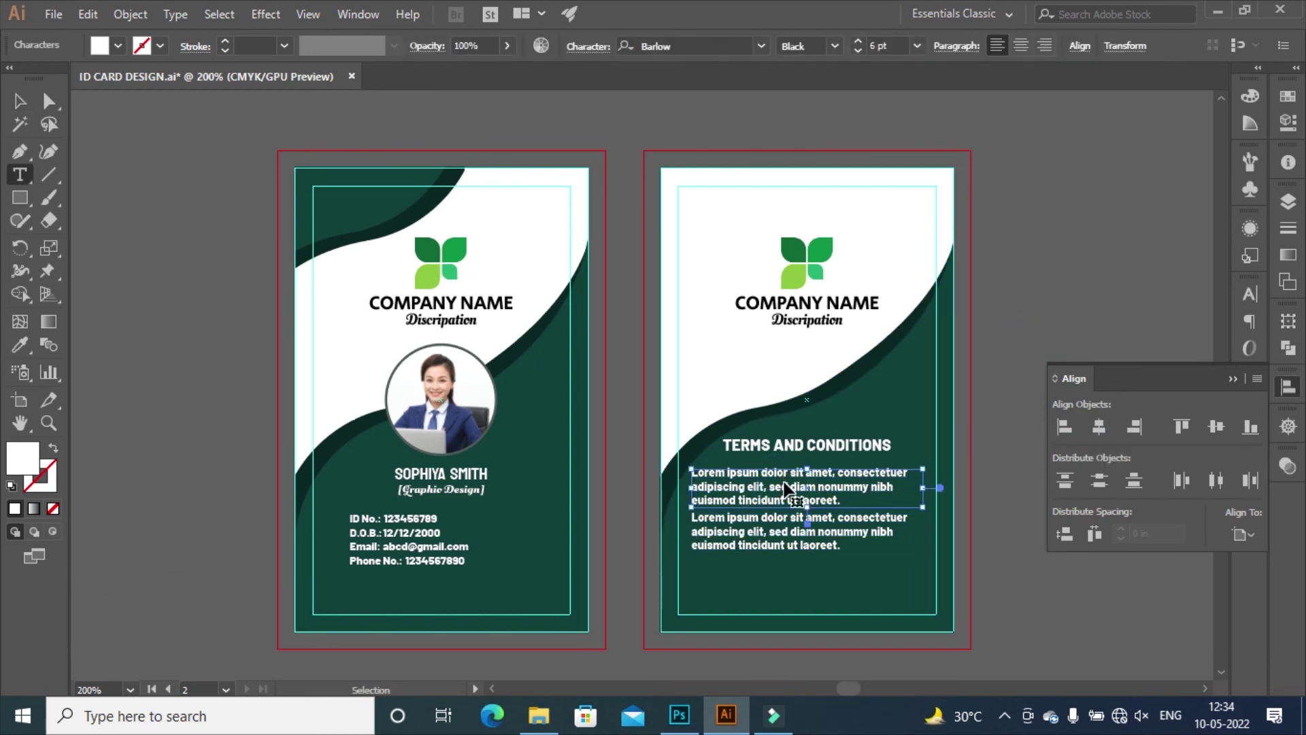
key(ctrl+a)
click(835, 46)
click(826, 325)
click(863, 50)
click(863, 50)
click(863, 50)
click(863, 50)
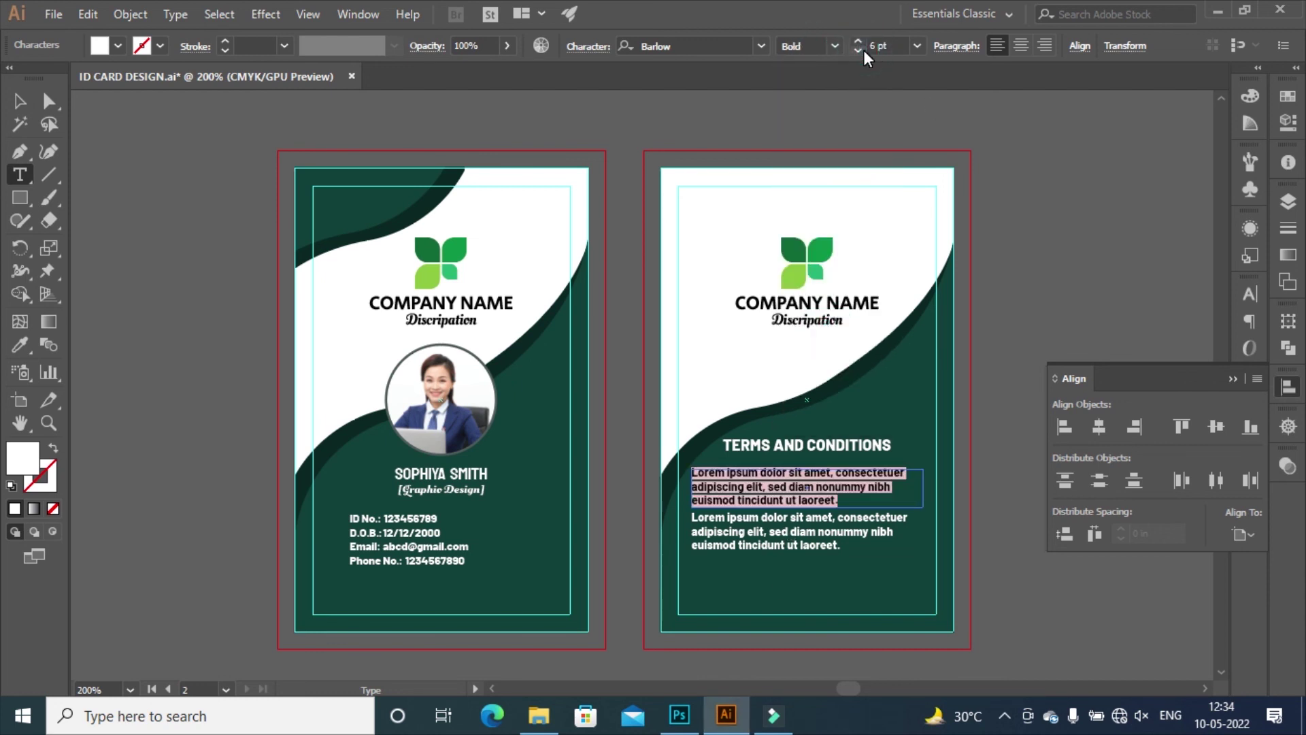
click(859, 50)
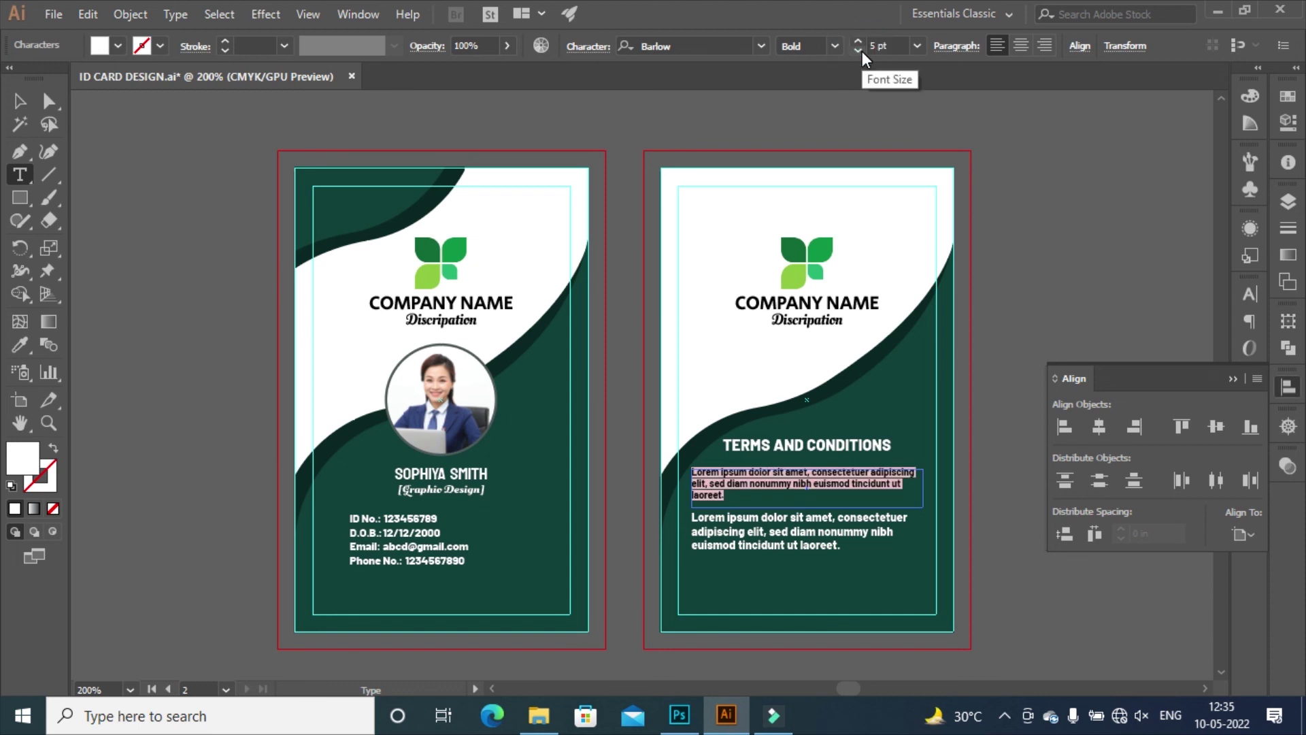
Set the second paragraph to Barlow Bold at 5 pt
click(764, 525)
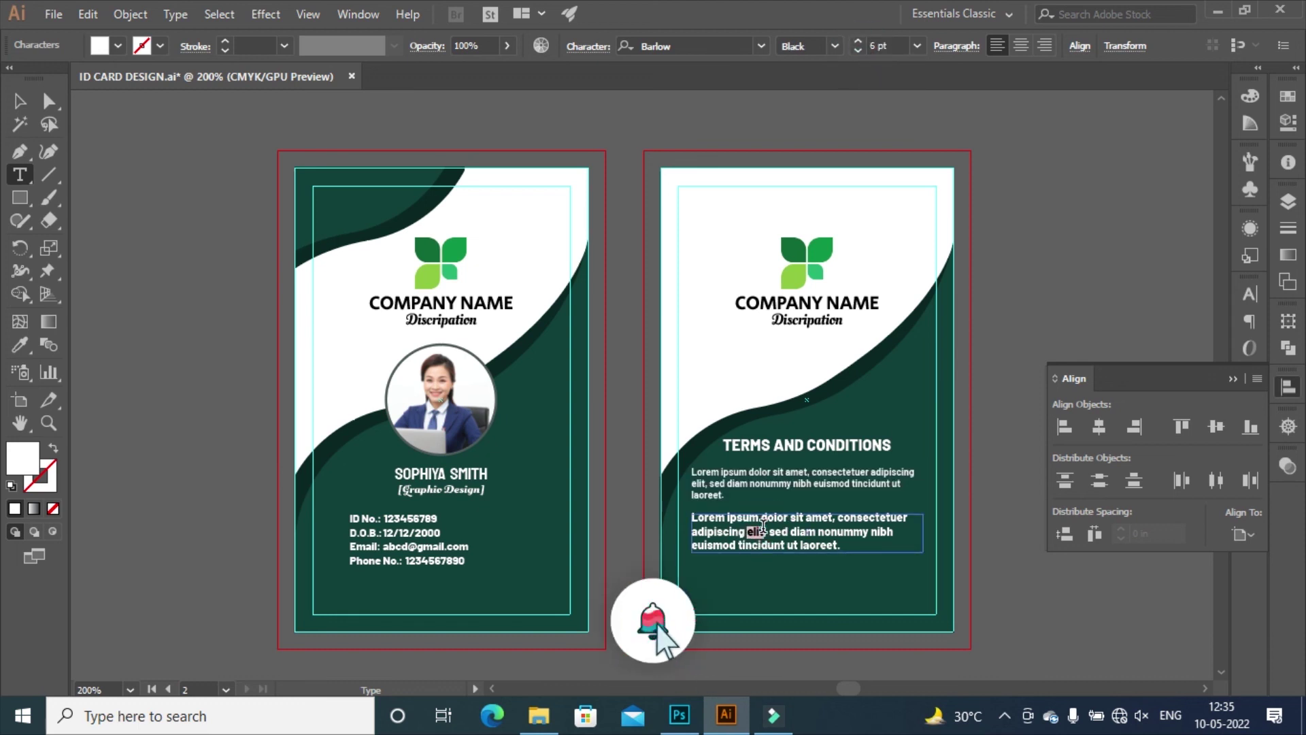
key(ctrl+a)
click(834, 45)
click(816, 315)
click(857, 51)
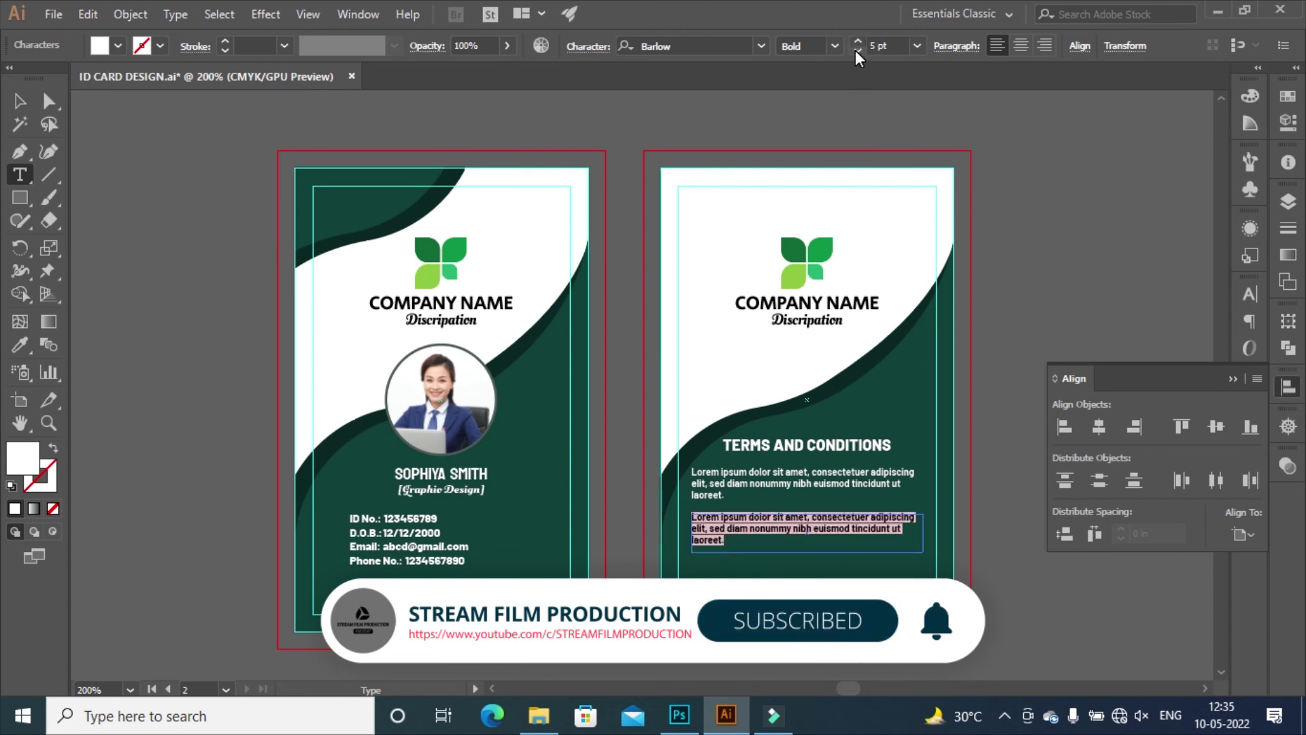
click(20, 101)
click(1050, 270)
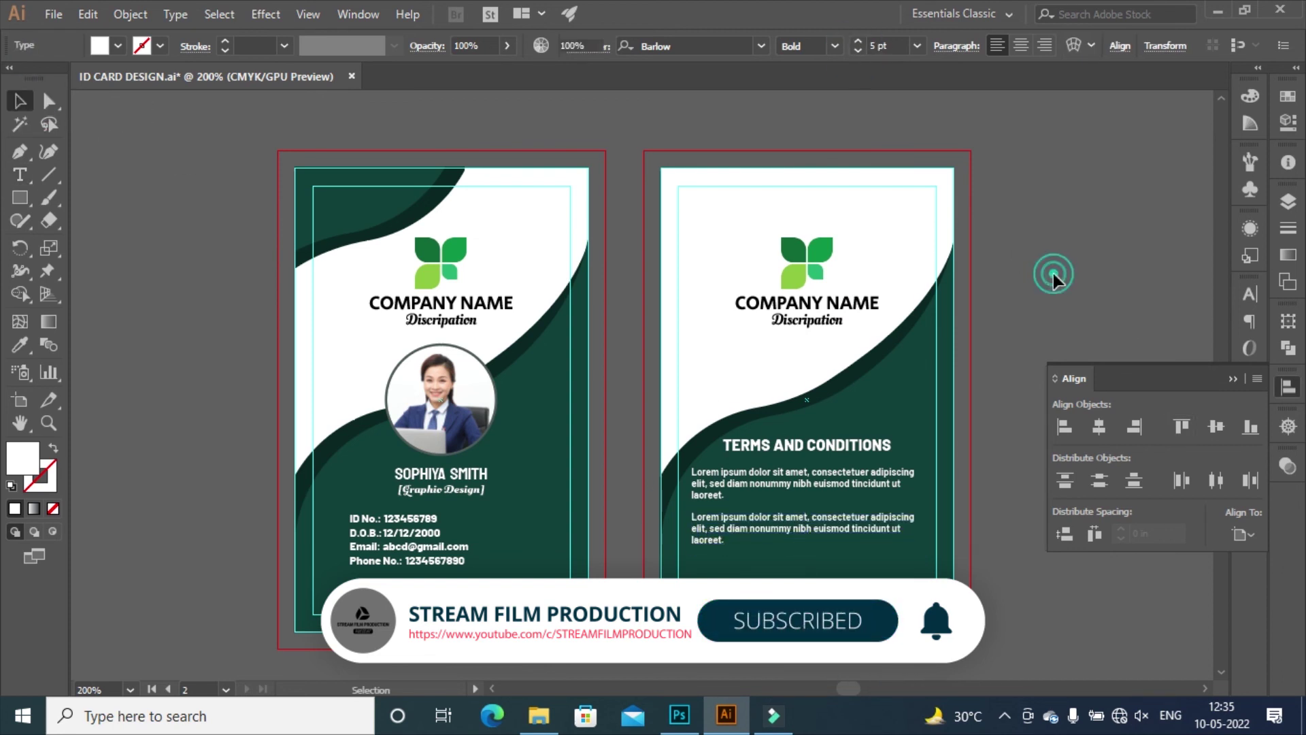
click(20, 197)
Draw a white rectangle at the card bottom, strongly round its corners and centre it horizontally
drag(723, 576, 930, 673)
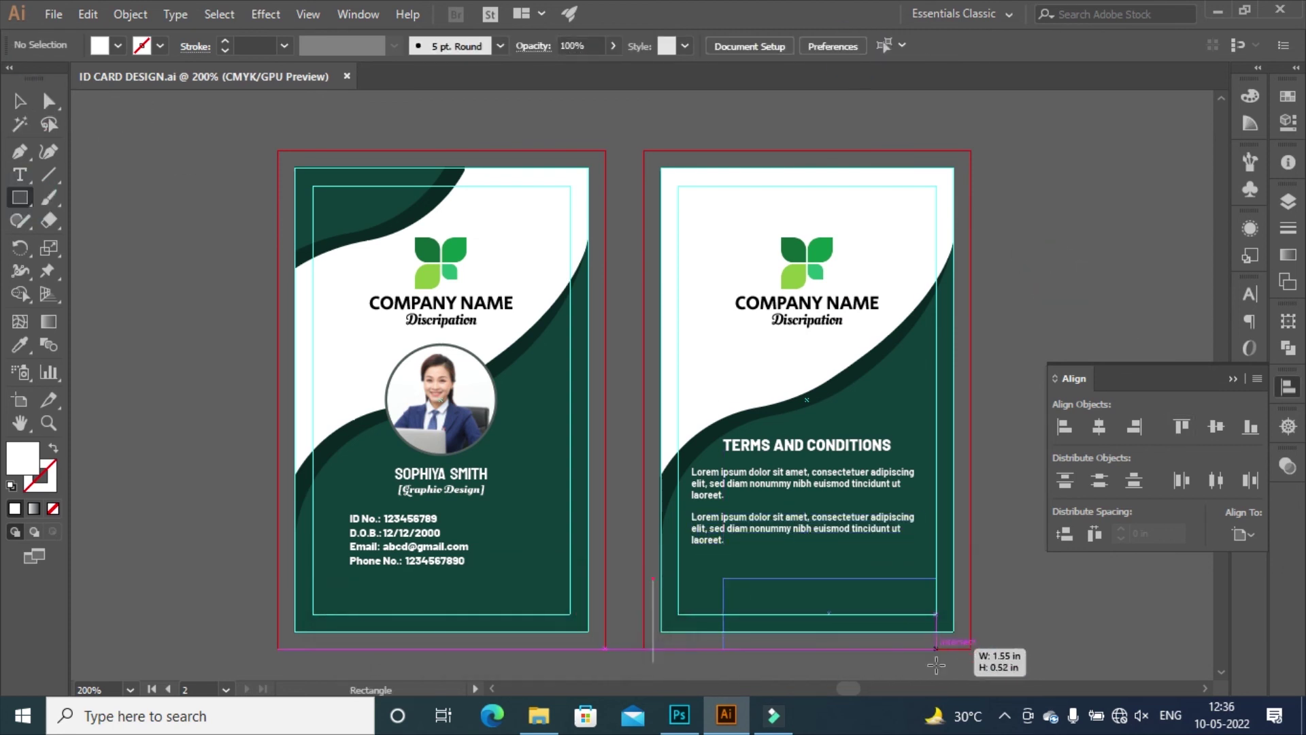
drag(916, 591, 888, 602)
key(v)
click(1101, 428)
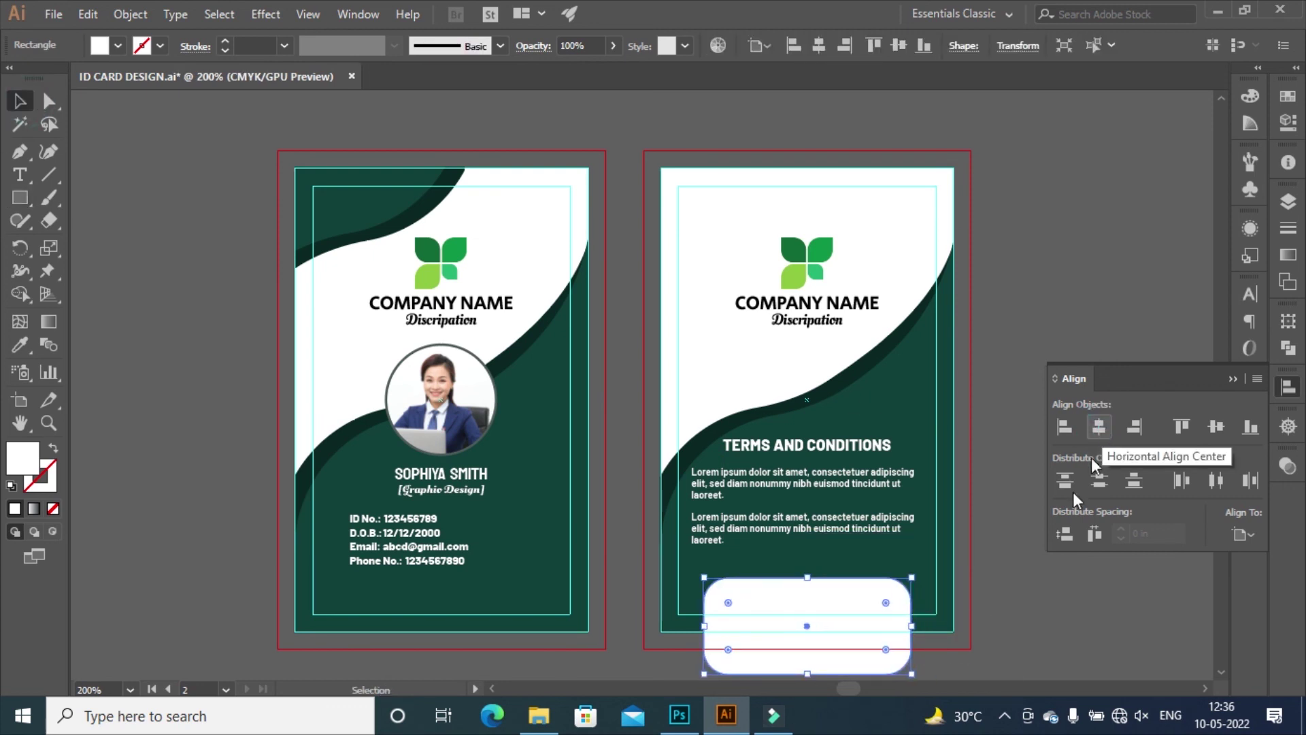
click(1034, 559)
Place barcode.png on the white panel, embed it and centre it horizontally
click(53, 13)
click(81, 329)
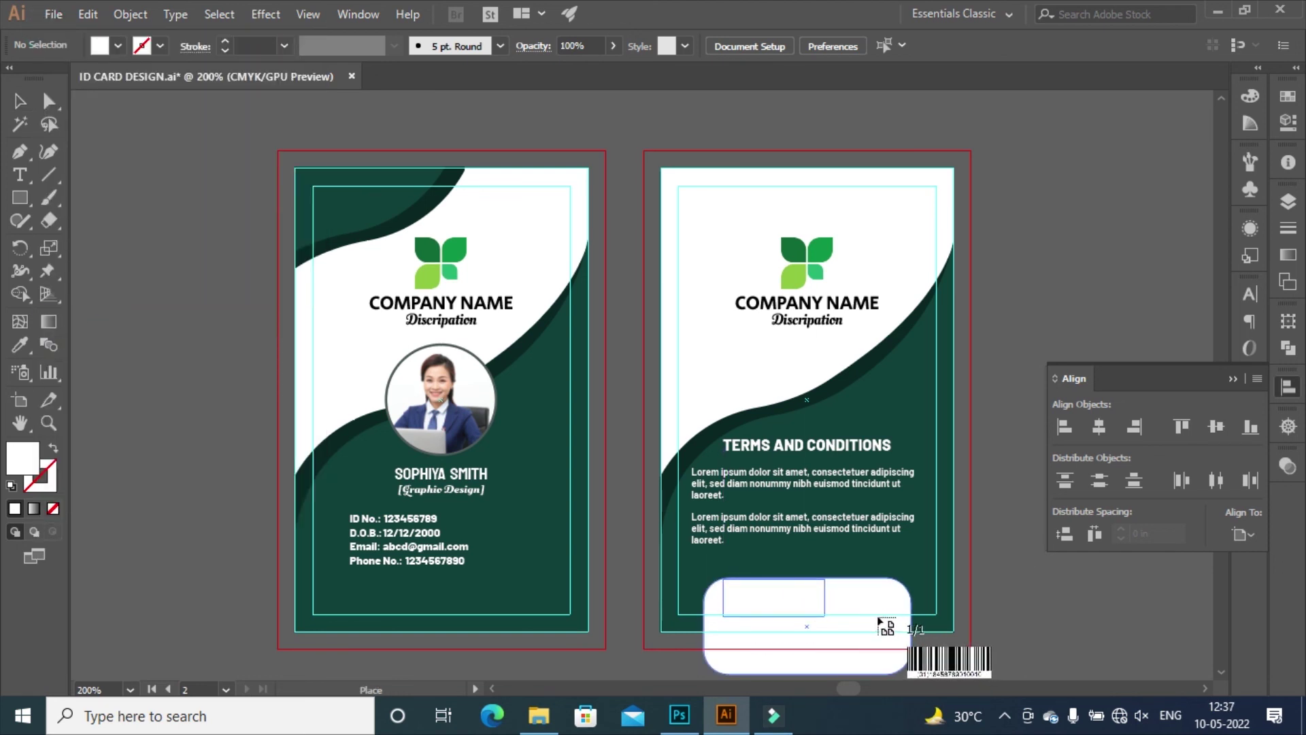
drag(881, 620, 871, 616)
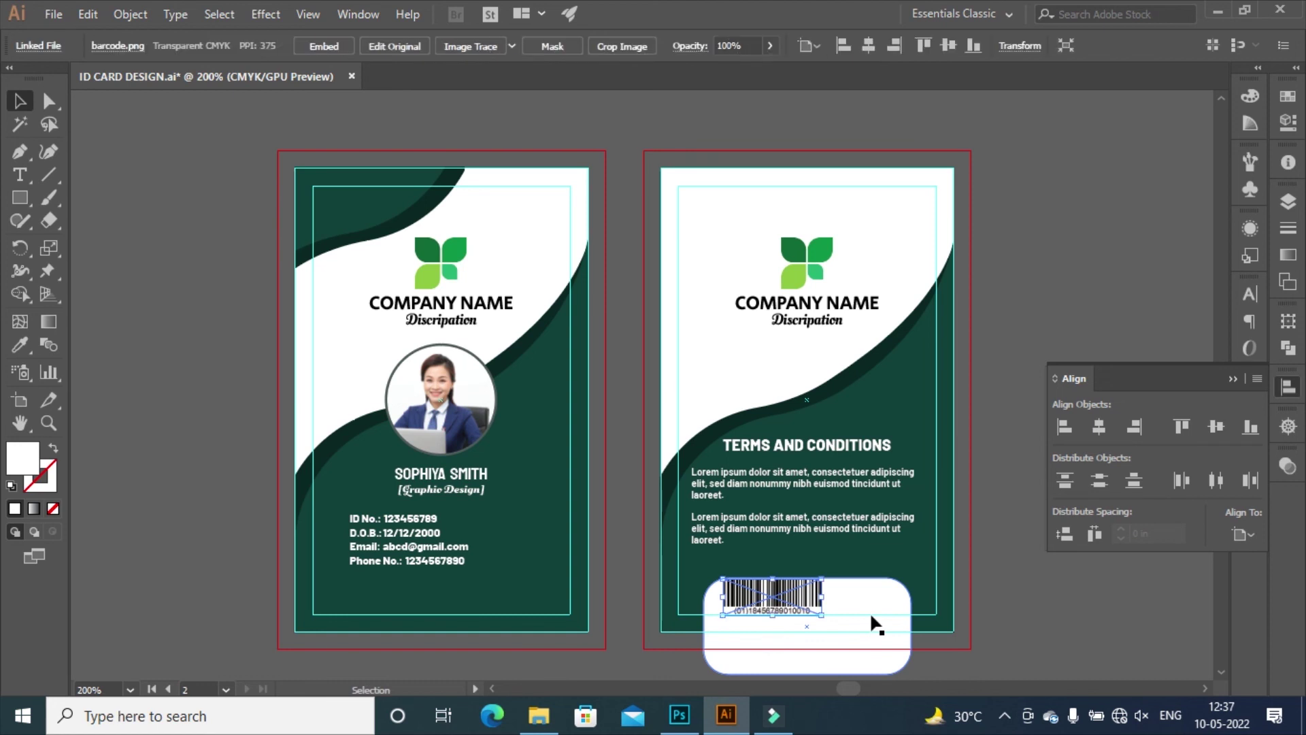
click(314, 47)
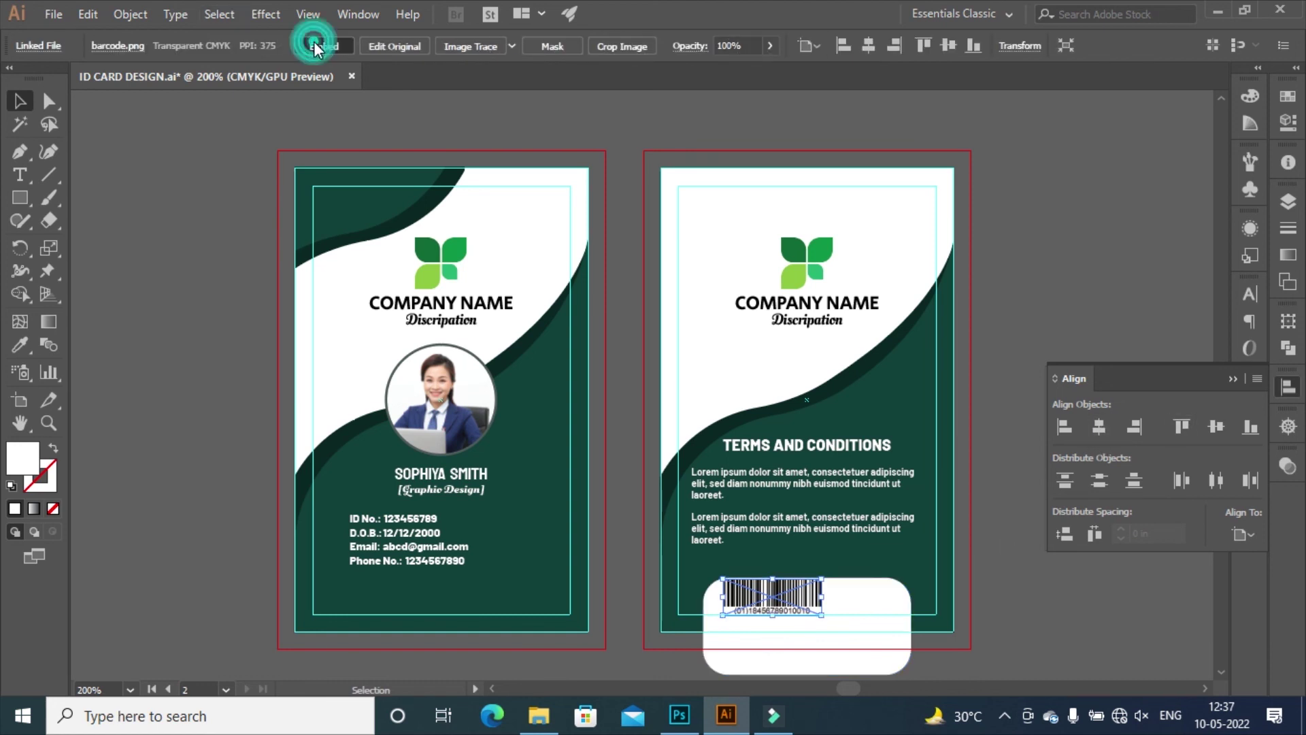
click(1099, 426)
Nudge the rounded panel up two steps and the barcode up one step
click(893, 629)
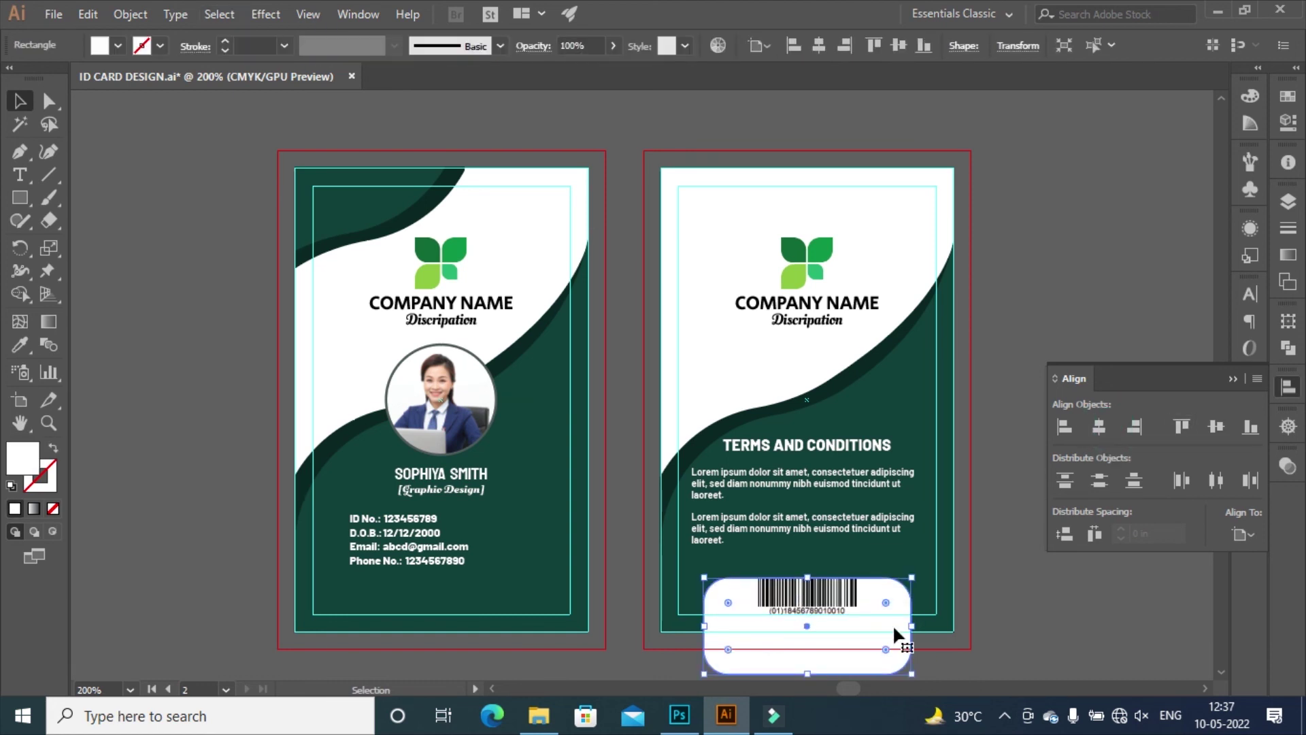
key(Up)
key(Up)
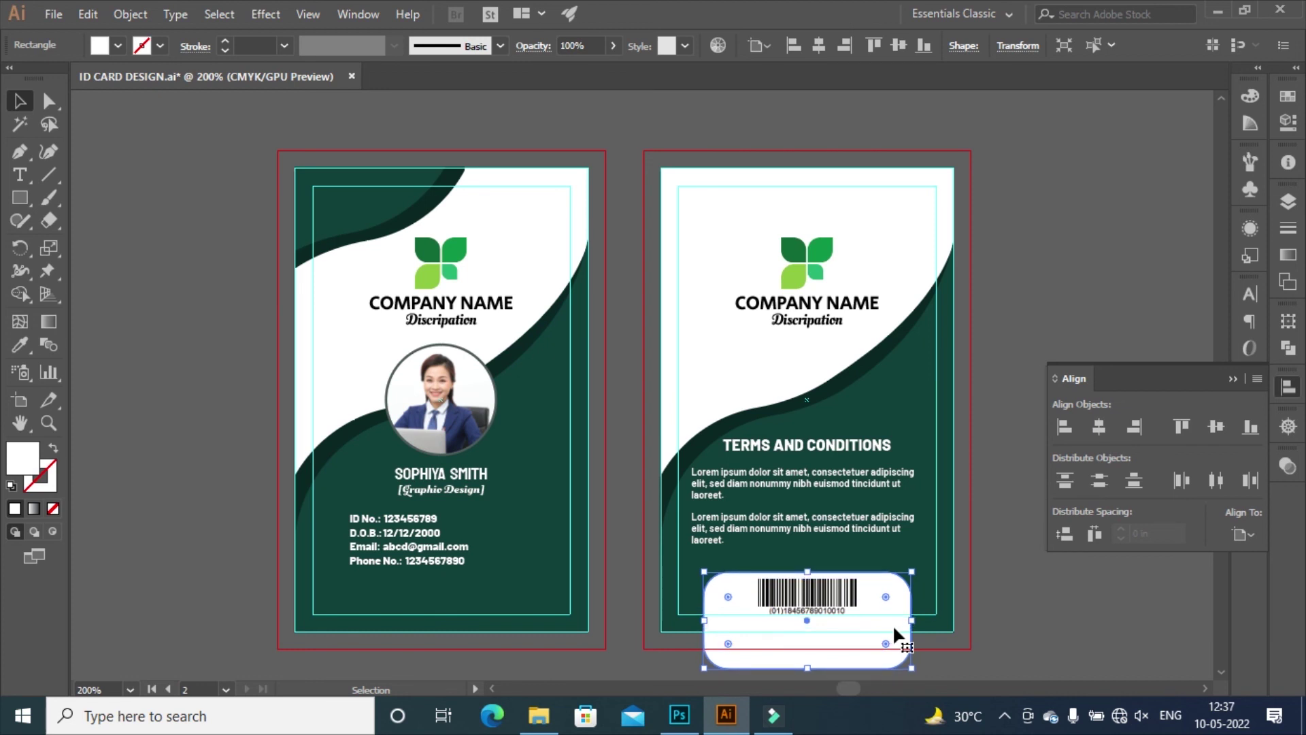
key(Up)
key(Up)
click(839, 604)
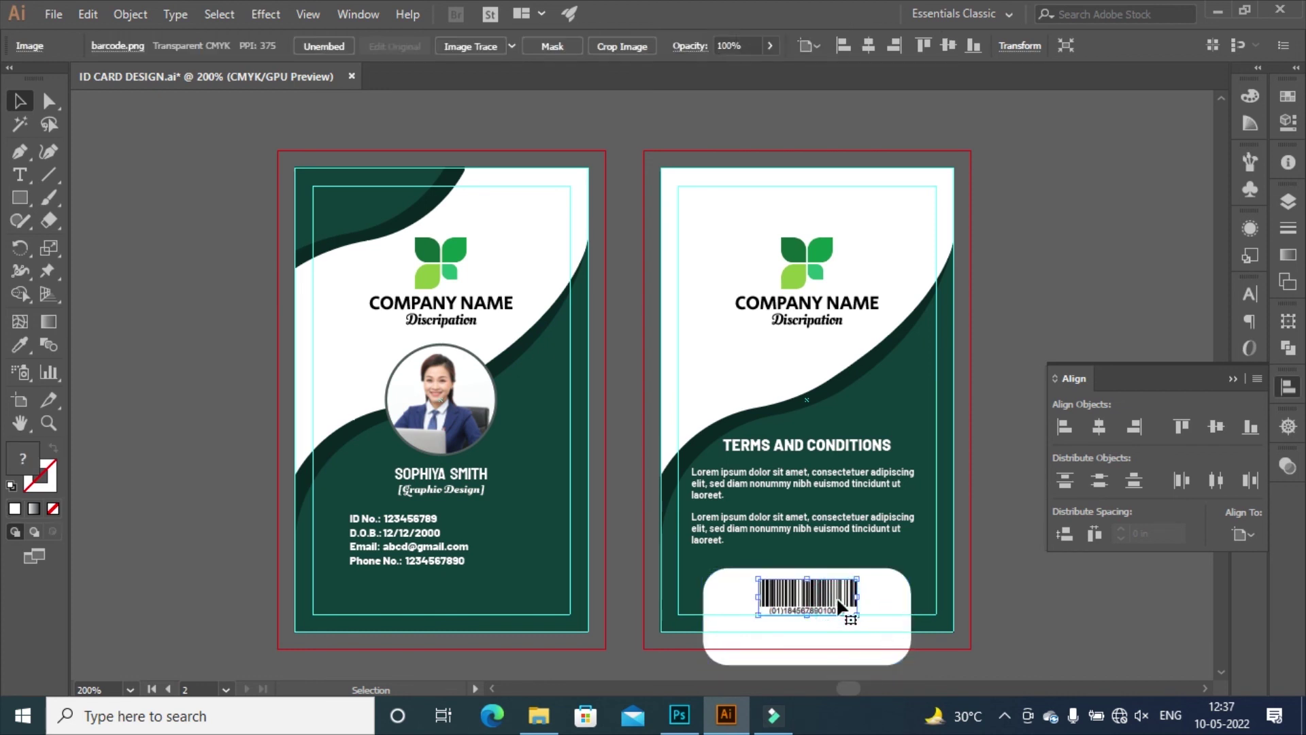
key(Up)
key(Up)
key(Up)
click(1031, 607)
click(20, 198)
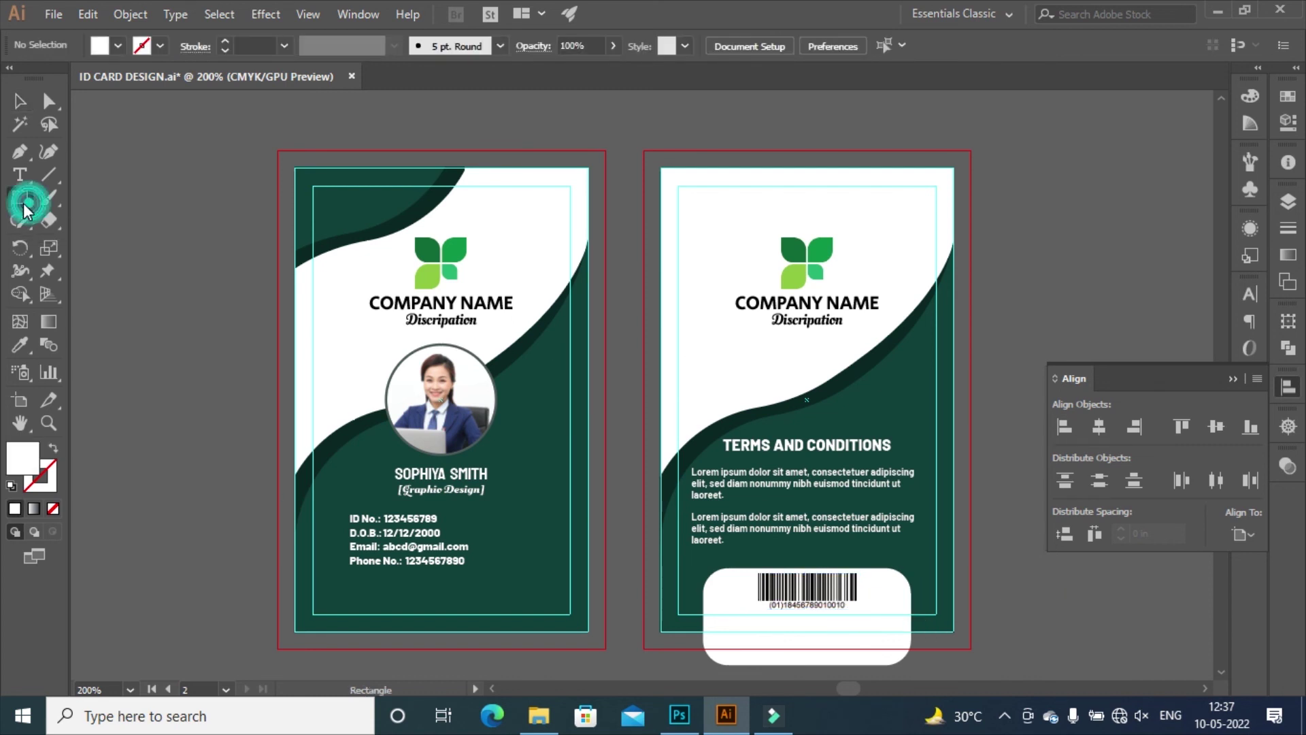
Clip all back-card artwork to a rectangle covering the back artboard with Make Clipping Mask
drag(662, 166, 956, 632)
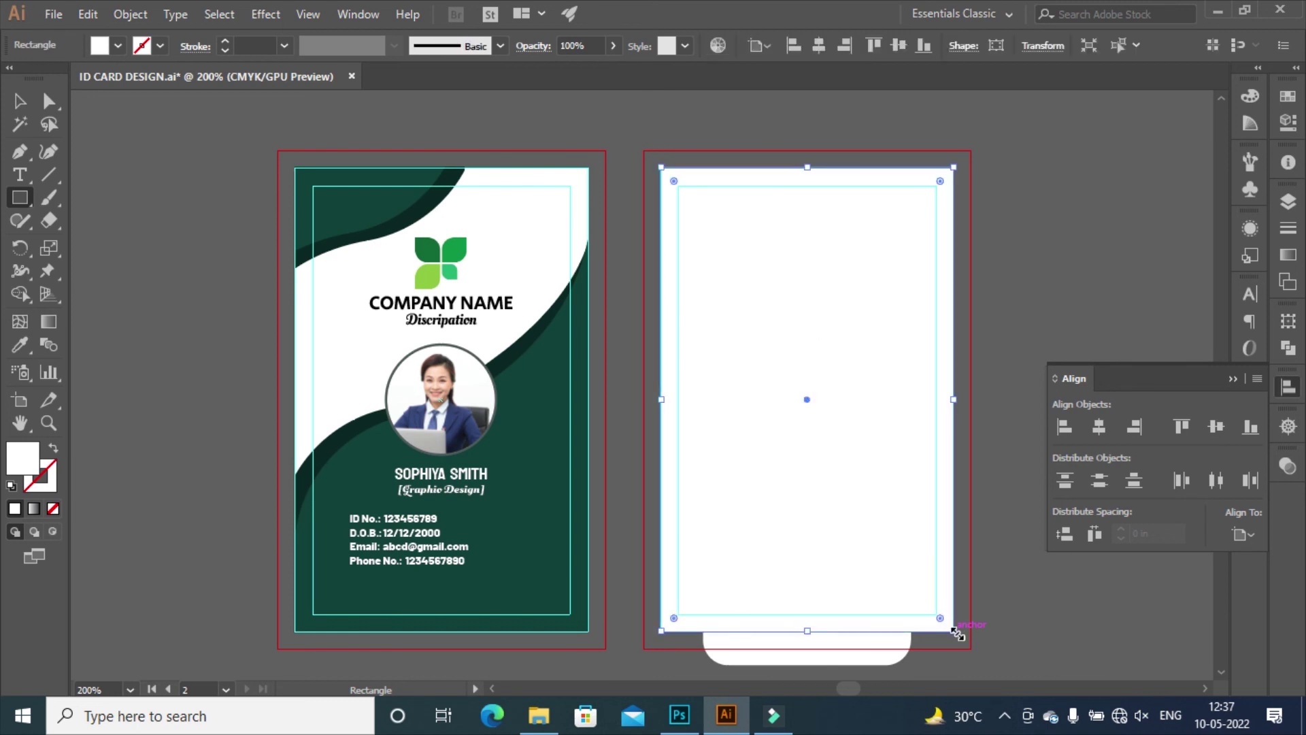
click(20, 101)
click(1233, 379)
mouse_move(653, 120)
mouse_down()
mouse_move(846, 442)
mouse_move(933, 664)
mouse_up()
right_click(853, 401)
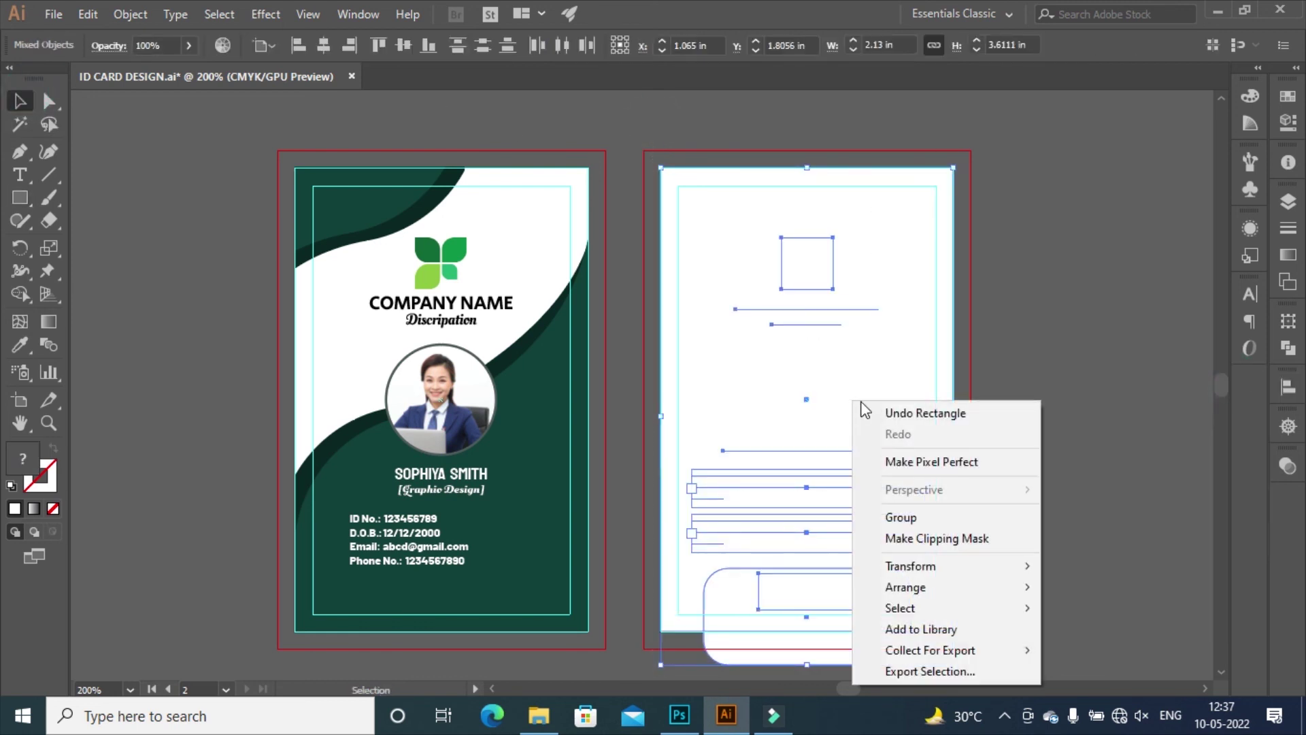
click(934, 538)
click(1065, 404)
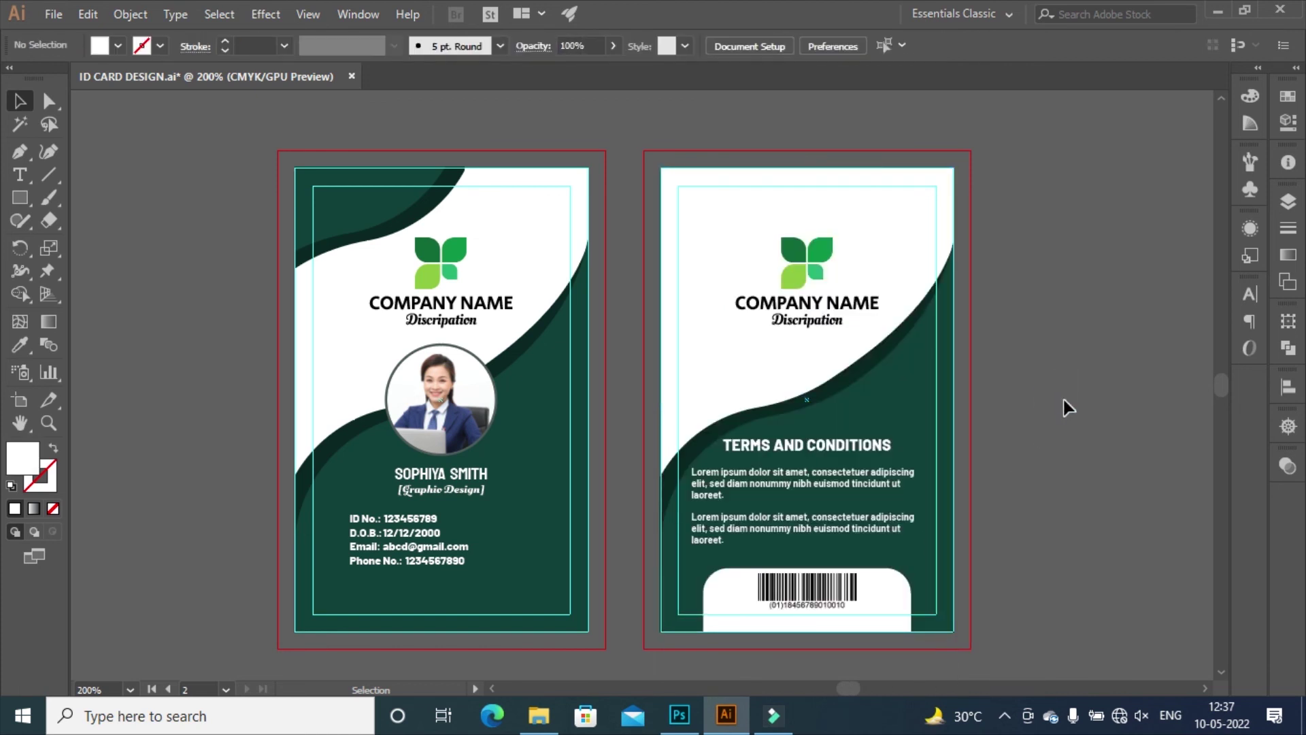